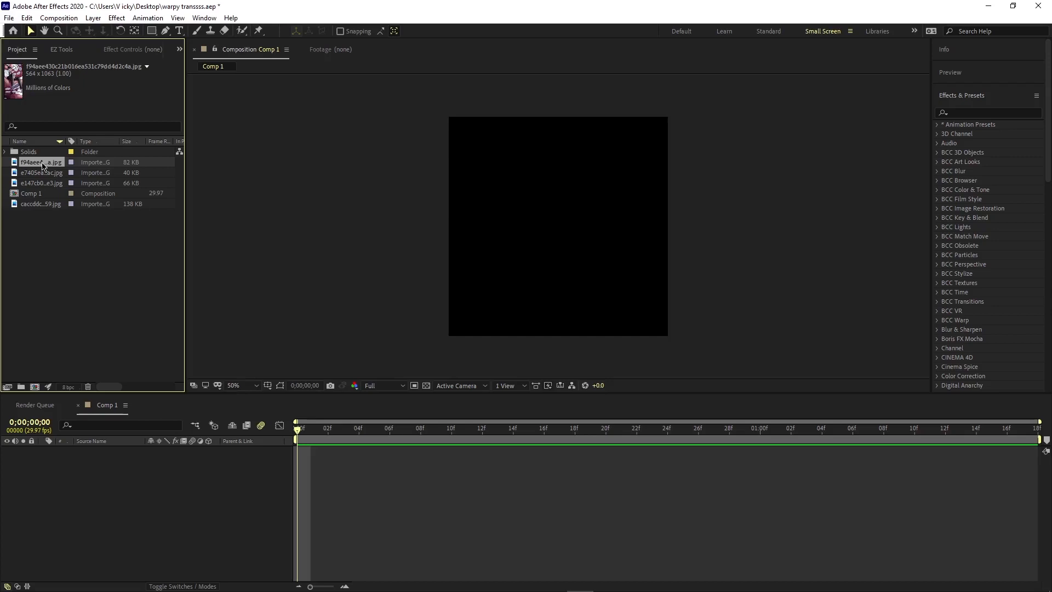
# Step: Add the f94aee4 image to Comp 1, scale it to 70%, and fit the composition in the viewer
pyautogui.moveTo(43, 165); pyautogui.dragTo(145, 455)
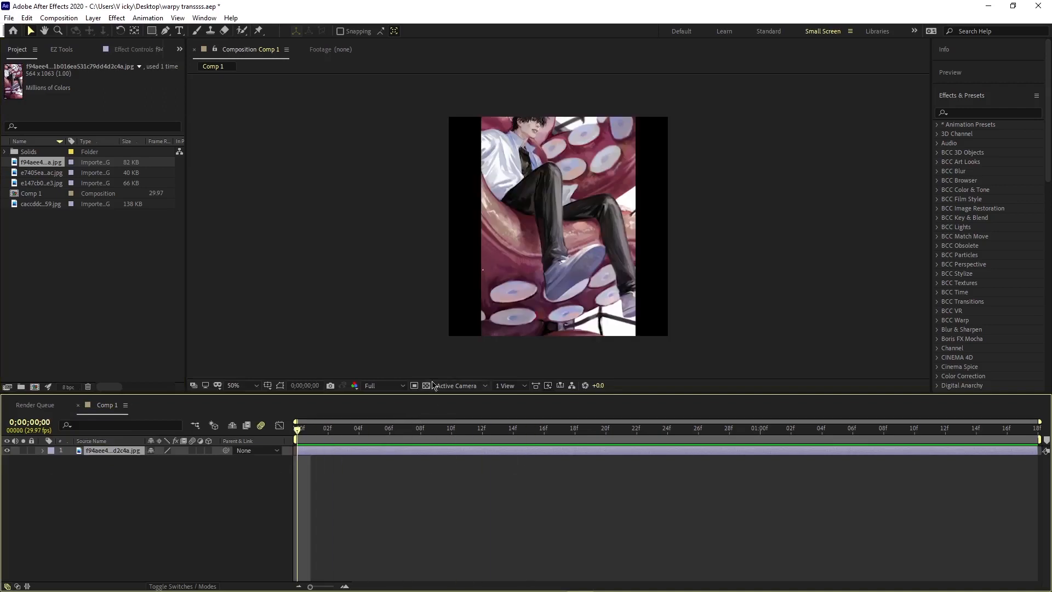
pyautogui.press('s')
pyautogui.moveTo(167, 465); pyautogui.dragTo(151, 465)
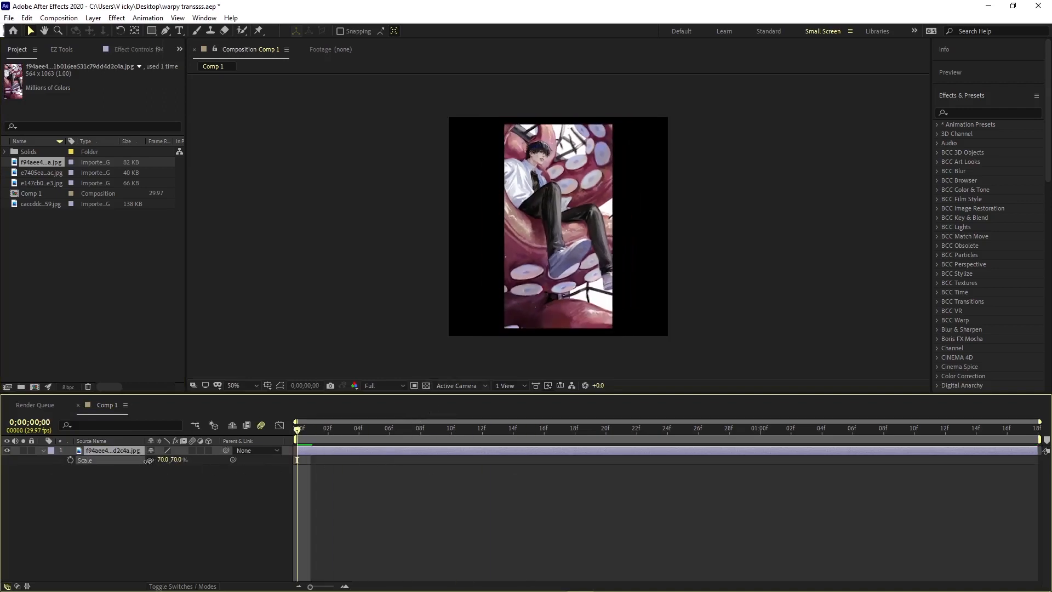
pyautogui.click(239, 385)
pyautogui.click(252, 418)
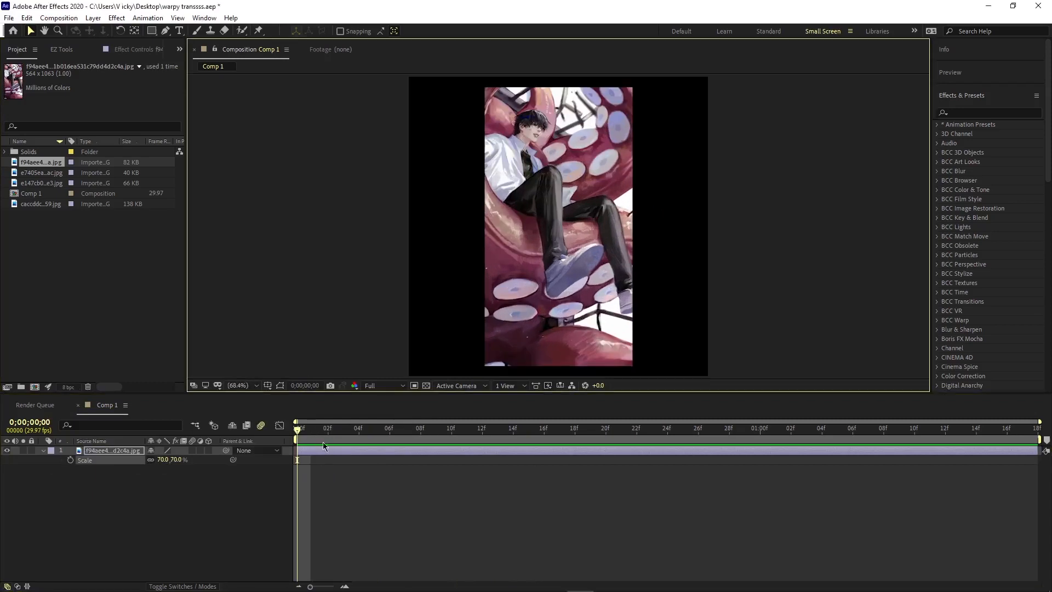
pyautogui.press('s')
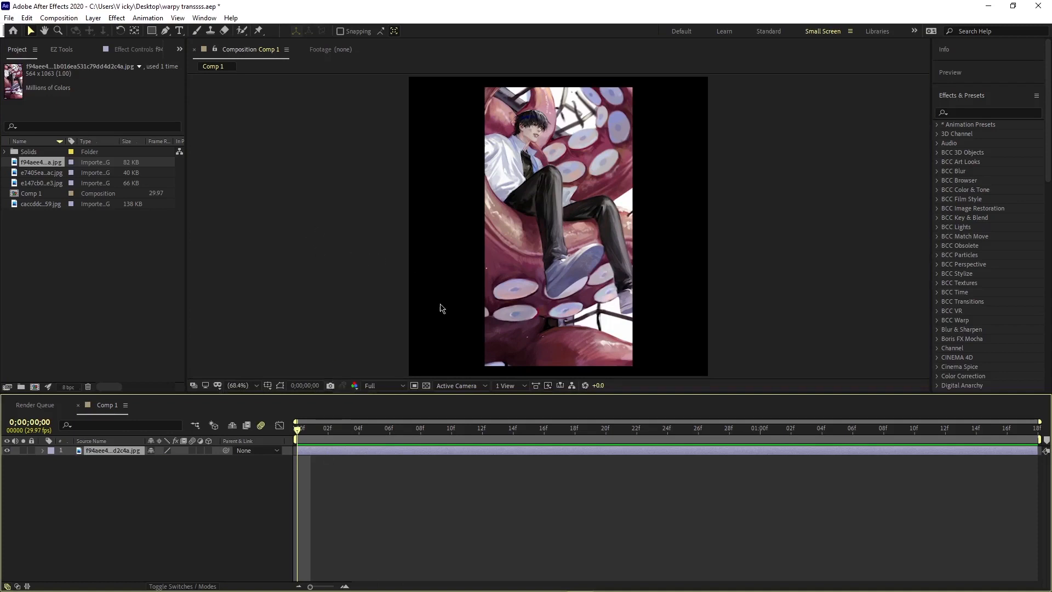
pyautogui.click(426, 478)
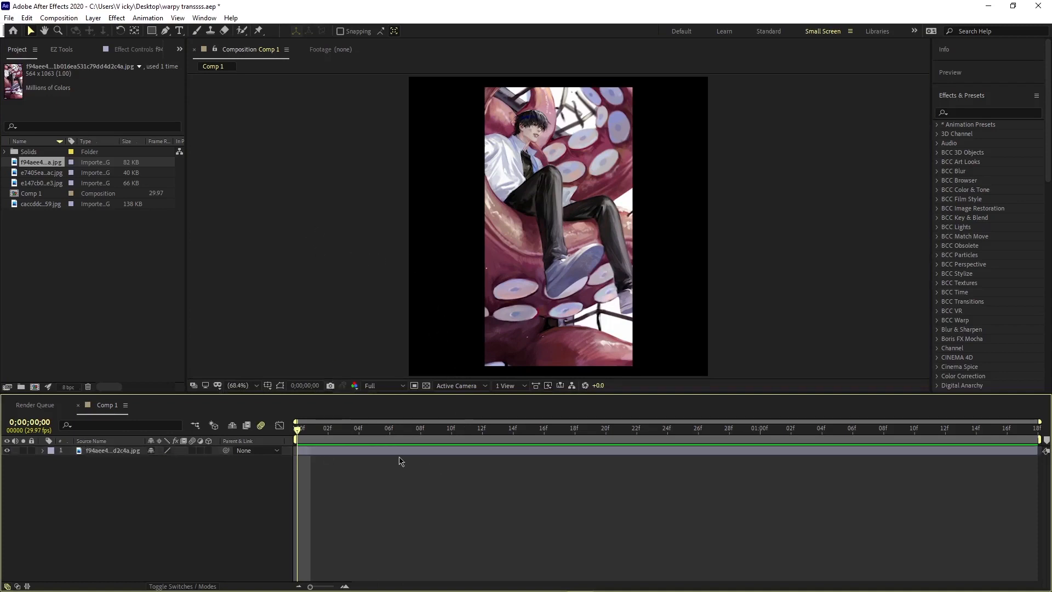
# Step: Enable motion blur and 3D for the image layer, and return the playhead to frame 0
pyautogui.click(389, 426)
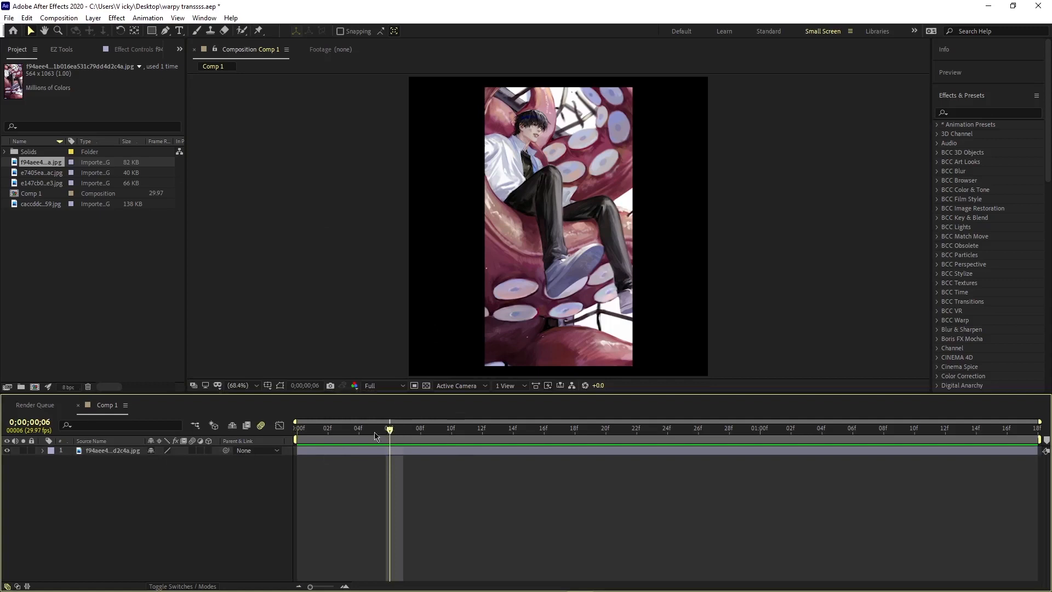
pyautogui.click(312, 429)
pyautogui.click(192, 451)
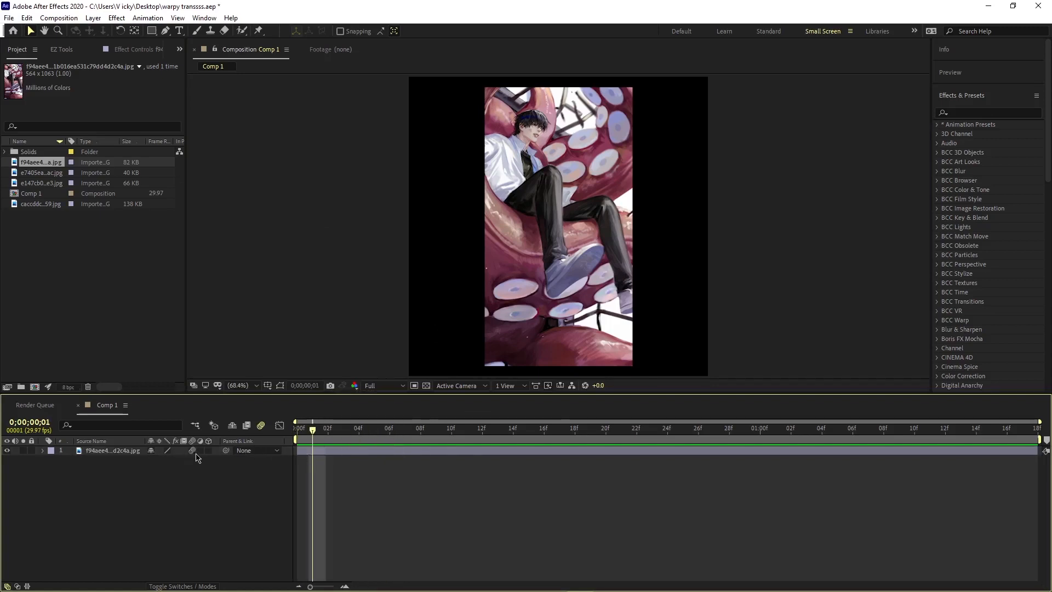
pyautogui.click(209, 451)
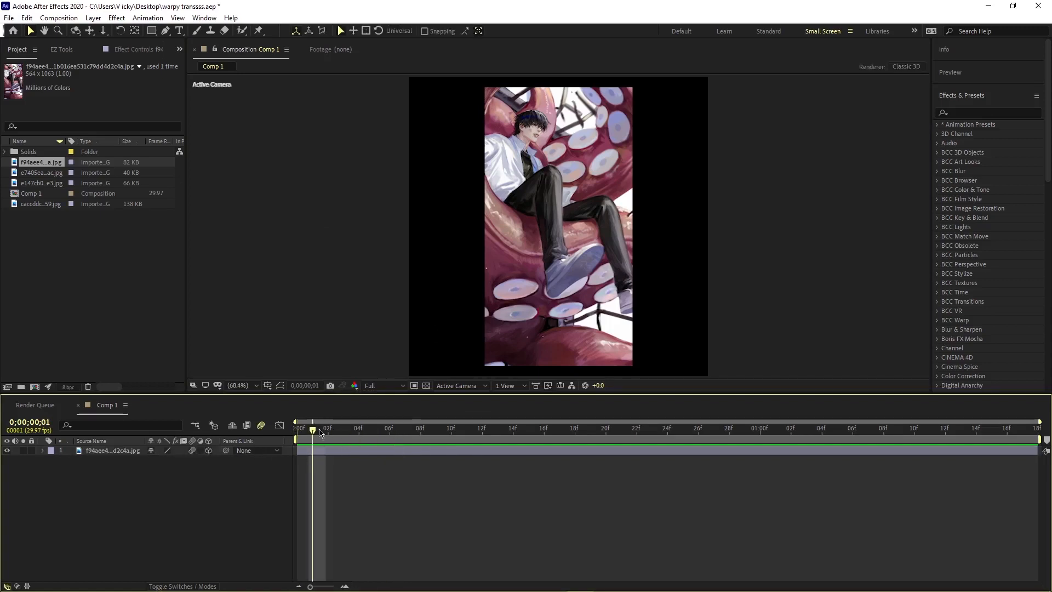
pyautogui.click(297, 430)
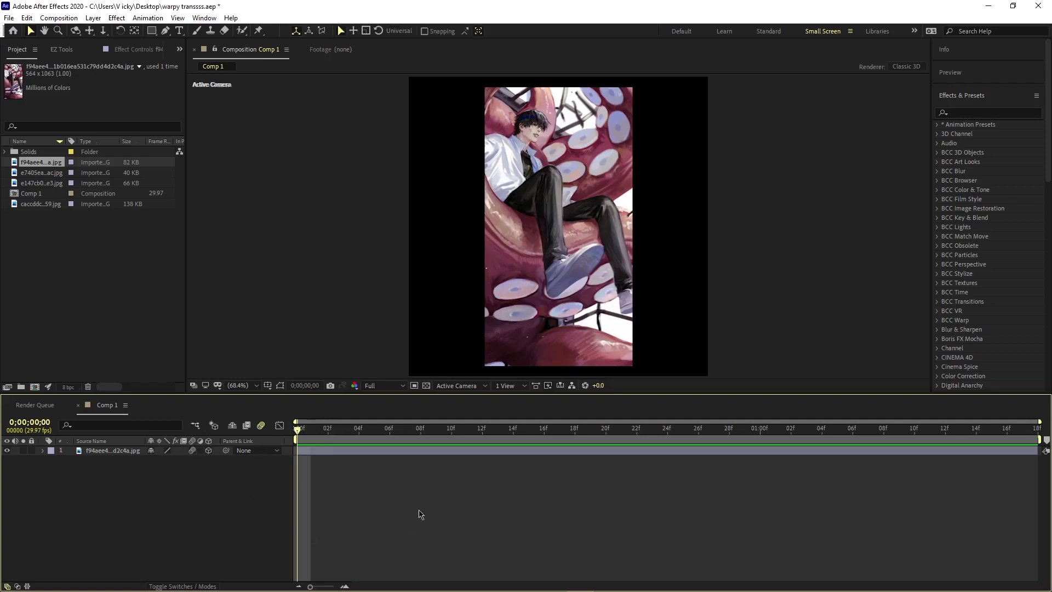
# Step: Create a null object above the image, make it a 3D layer, and parent the image layer to it
pyautogui.click(119, 454)
pyautogui.click(151, 475)
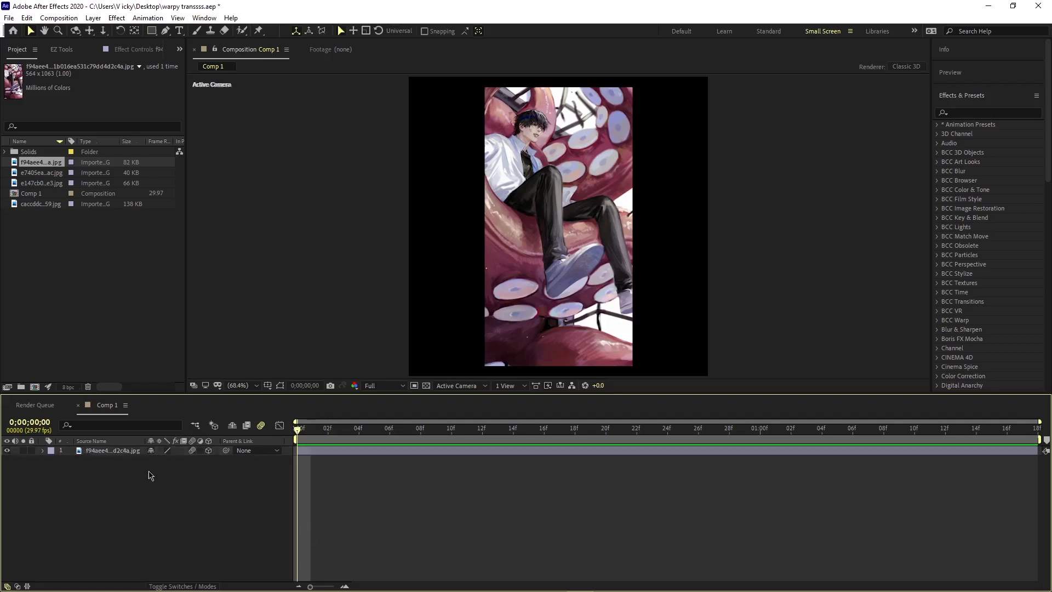
pyautogui.rightClick(122, 462)
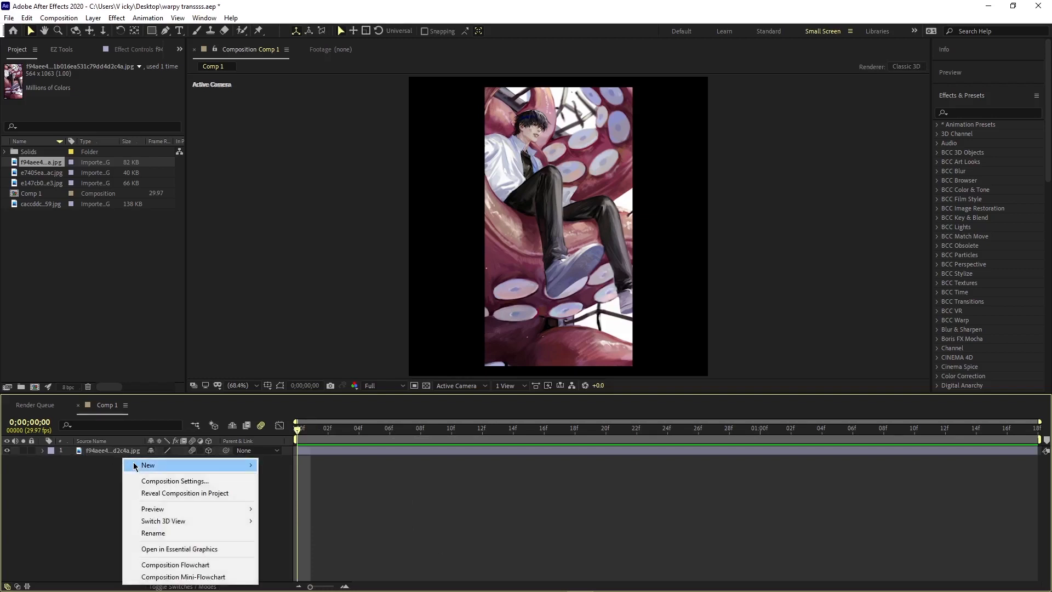
pyautogui.moveTo(135, 465)
pyautogui.click(291, 404)
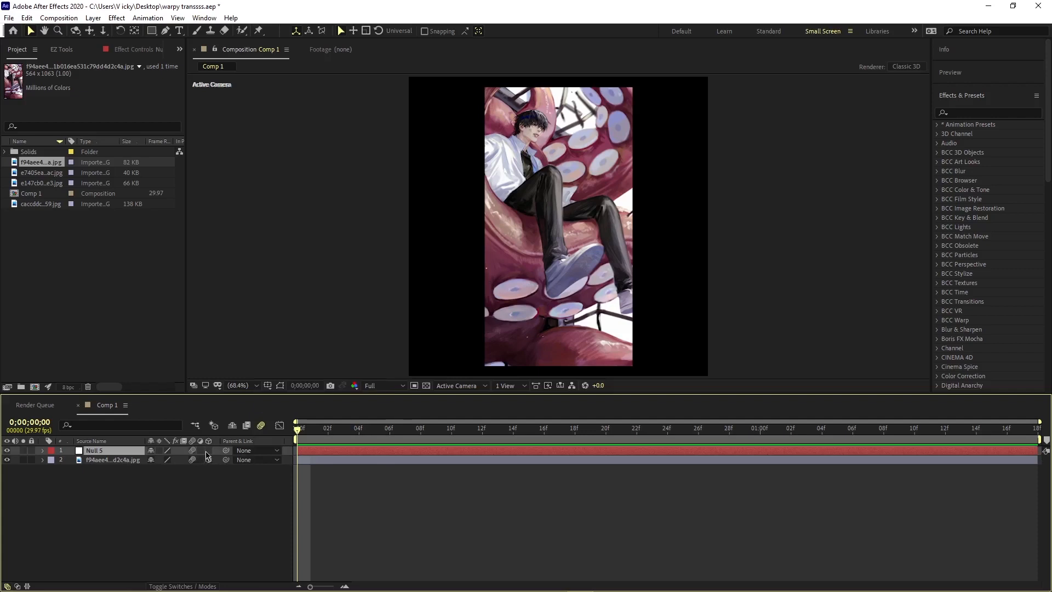
pyautogui.moveTo(206, 450); pyautogui.dragTo(114, 452)
# Step: Animate the null's Scale from 338% at frame 0 to 93% at frame 16
pyautogui.press('s')
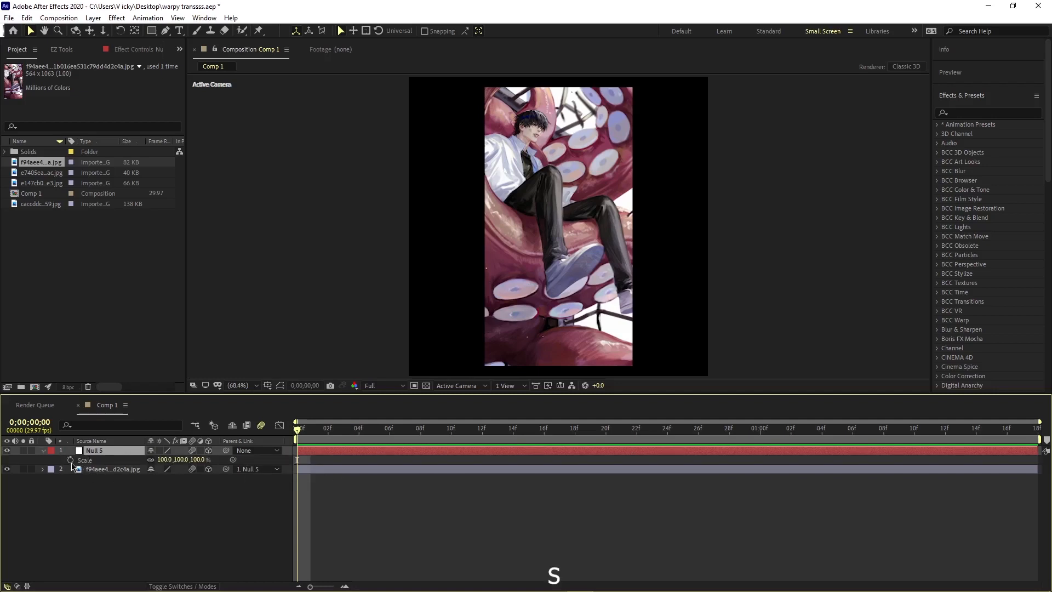
pyautogui.click(70, 459)
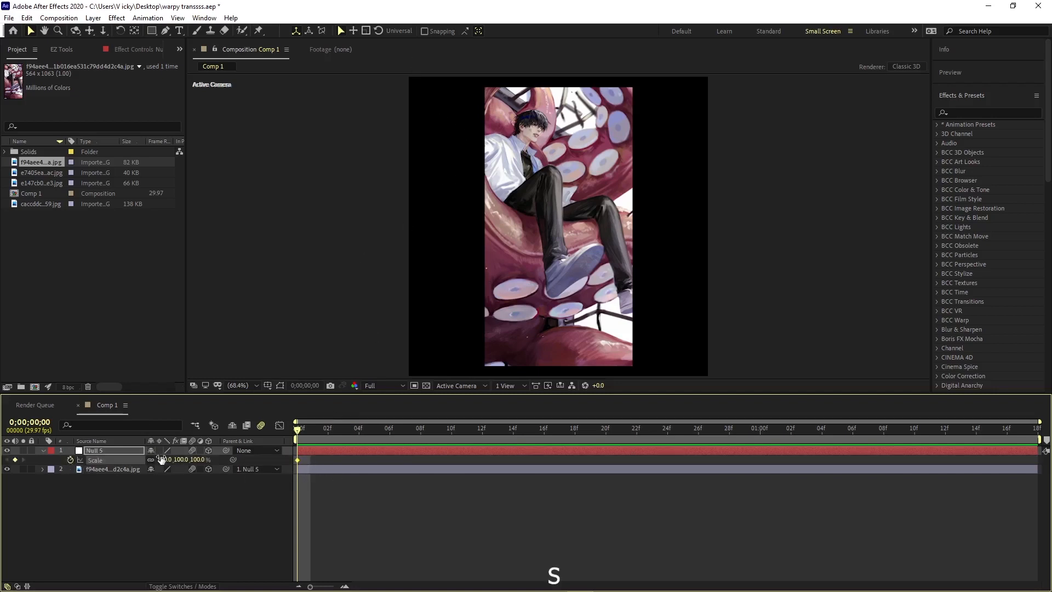
pyautogui.moveTo(162, 459); pyautogui.dragTo(160, 459)
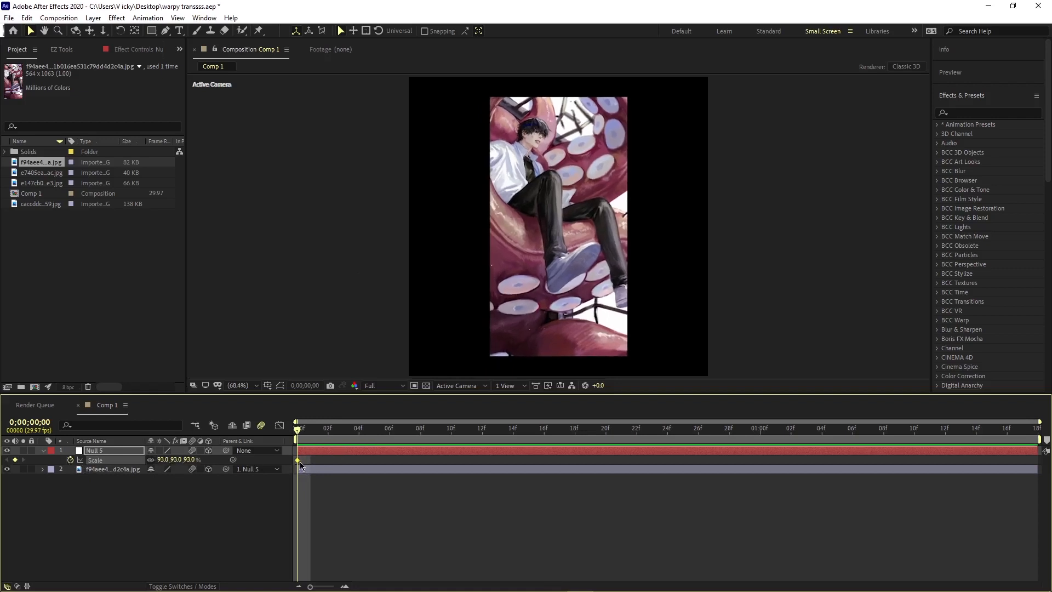
pyautogui.moveTo(300, 461); pyautogui.dragTo(544, 461)
pyautogui.moveTo(163, 459); pyautogui.dragTo(468, 459)
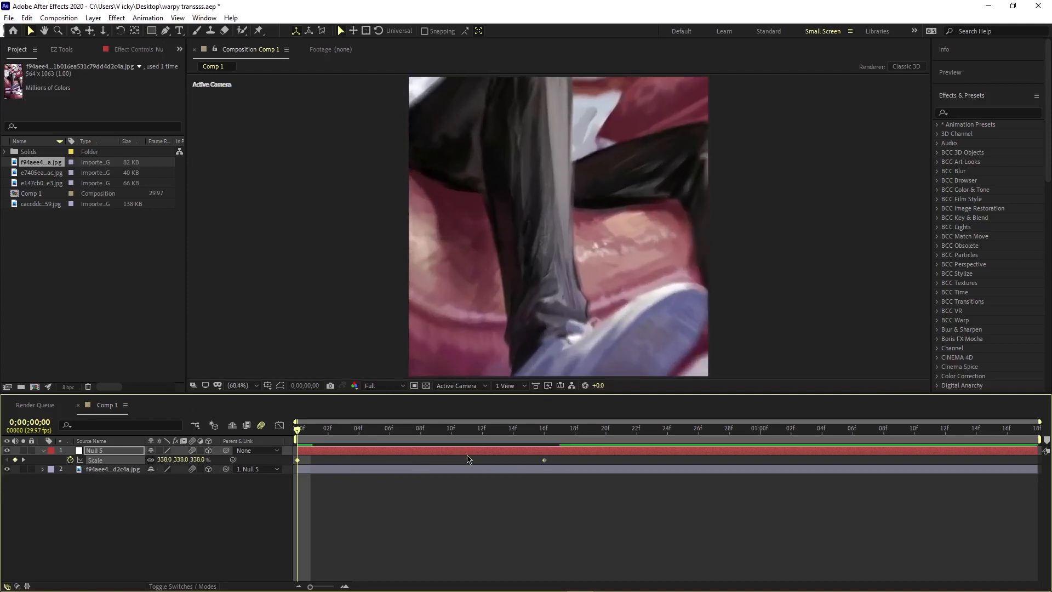
# Step: Apply Easy Ease to both of the null's Scale keyframes
pyautogui.moveTo(587, 461); pyautogui.dragTo(260, 460)
pyautogui.press('F9')
pyautogui.rightClick(296, 461)
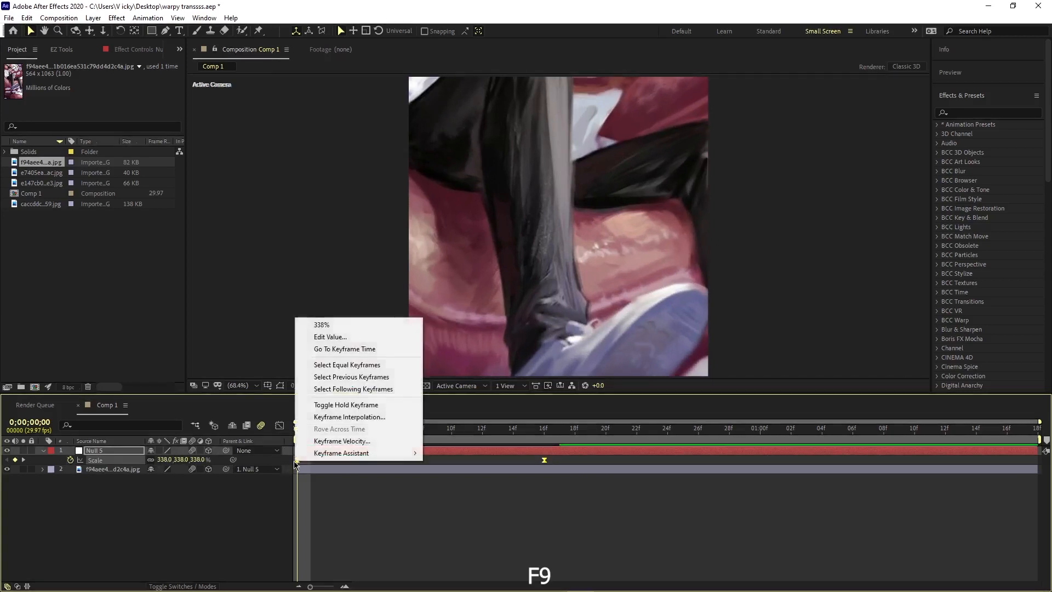
pyautogui.moveTo(356, 452)
pyautogui.click(441, 489)
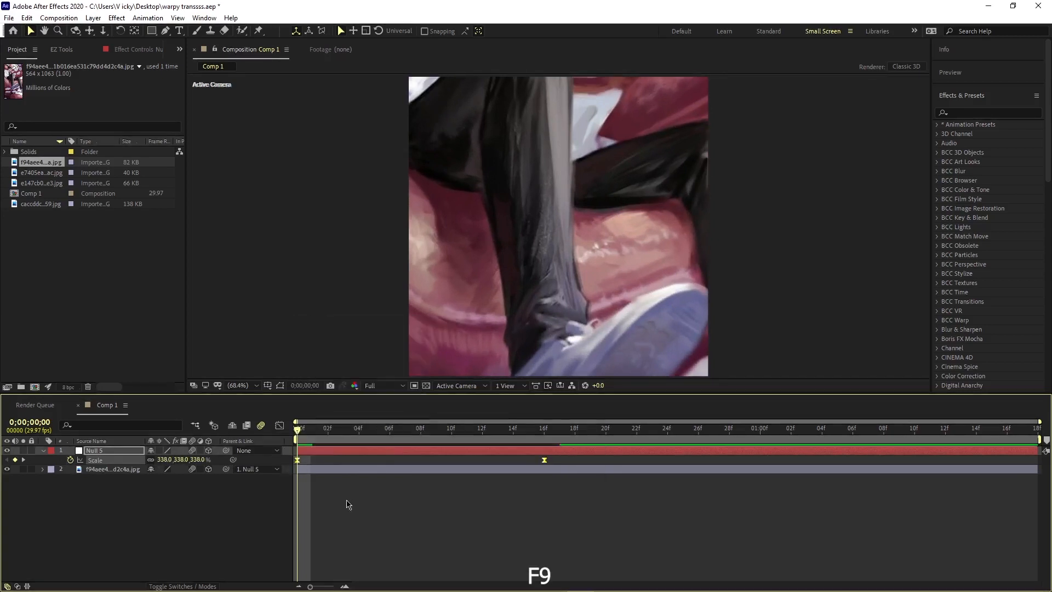
pyautogui.click(347, 500)
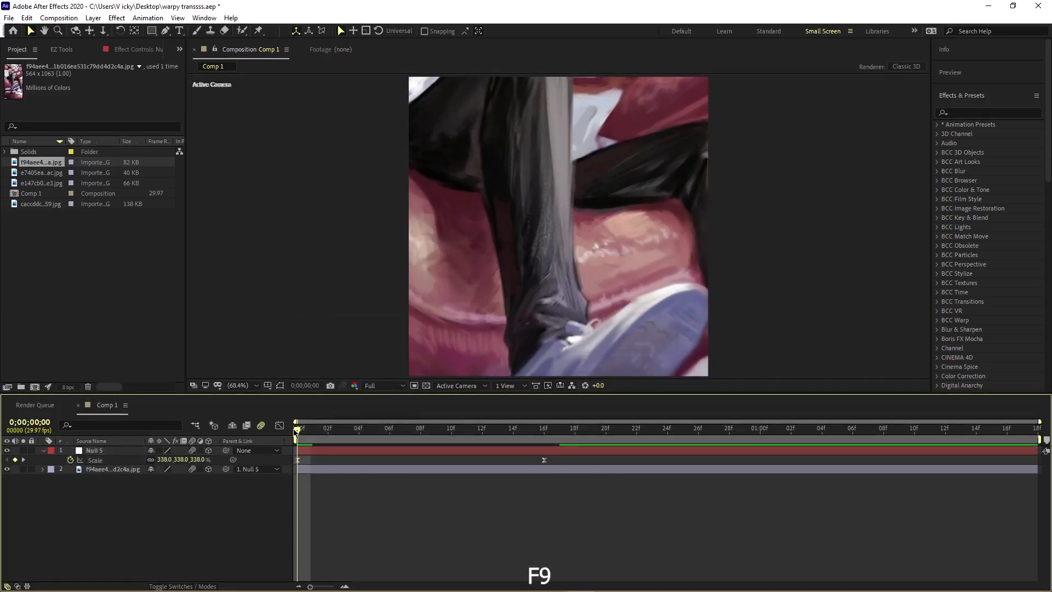
# Step: Reshape the null's Scale speed graph into a very fast start with a long ease-out, and preview it
pyautogui.click(105, 462)
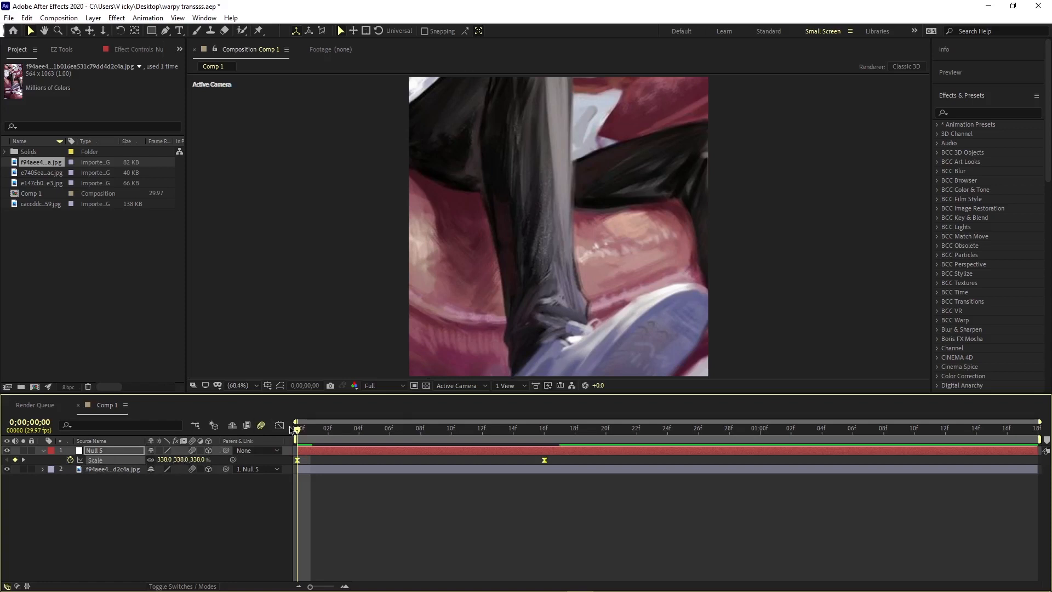
pyautogui.click(280, 426)
pyautogui.rightClick(346, 467)
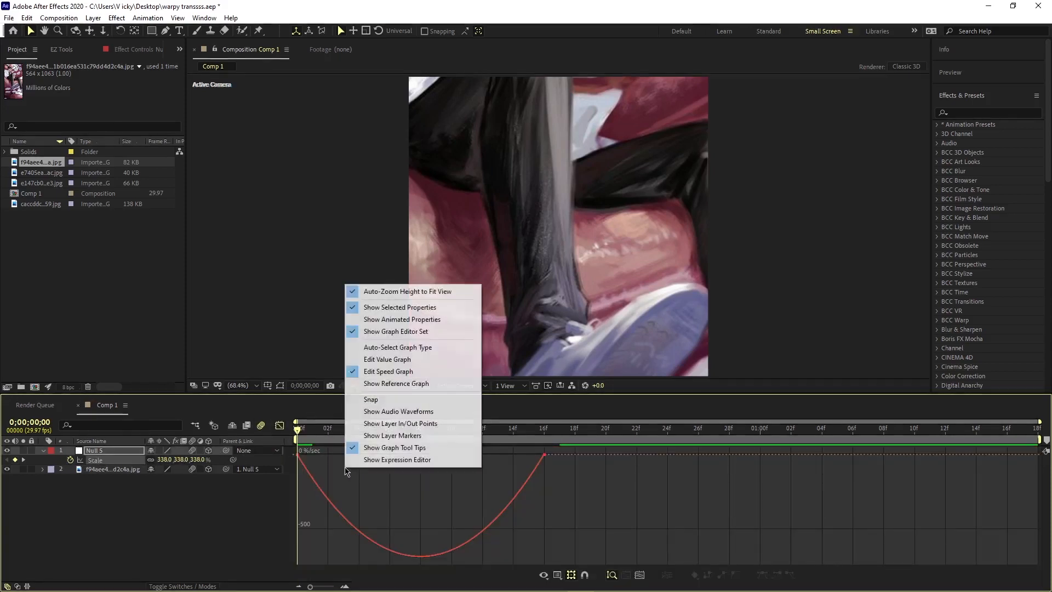
pyautogui.click(298, 454)
pyautogui.moveTo(338, 456); pyautogui.dragTo(299, 454)
pyautogui.moveTo(502, 455); pyautogui.dragTo(380, 460)
pyautogui.press('space')
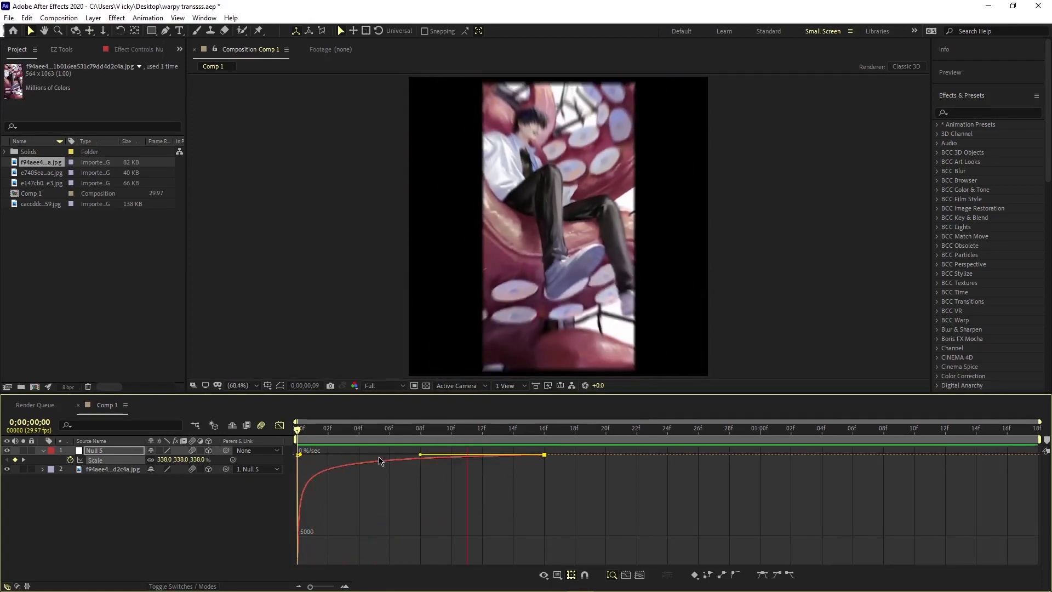
pyautogui.click(304, 431)
pyautogui.click(279, 426)
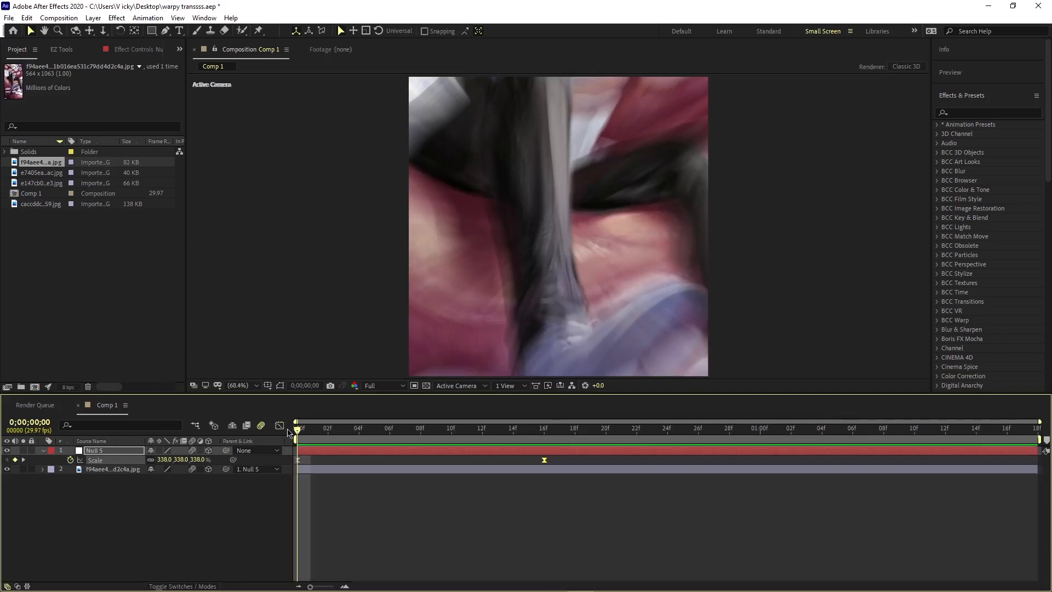
# Step: Move the null's ending Scale keyframe to frame 24 and preview the slower zoom
pyautogui.press('space')
pyautogui.press('space')
pyautogui.moveTo(560, 460); pyautogui.dragTo(667, 460)
pyautogui.press('space')
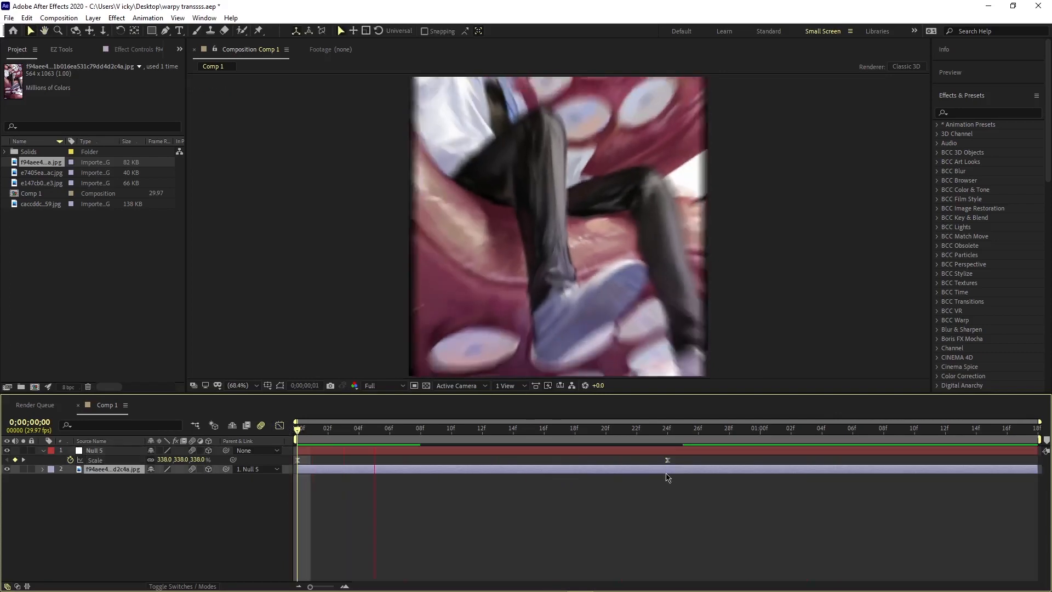
pyautogui.press('space')
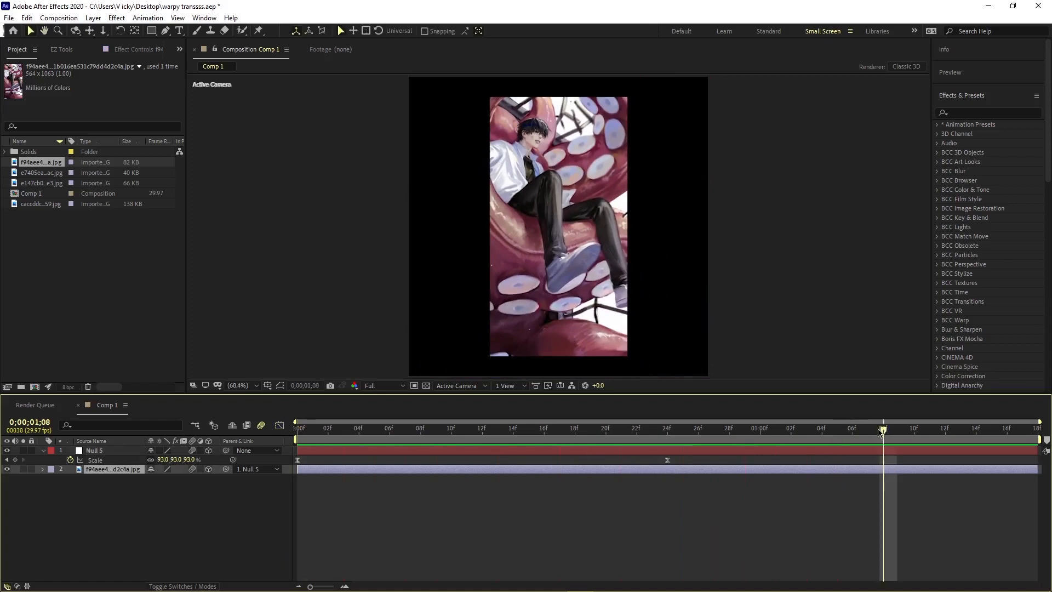
# Step: Move the null's ending Scale keyframe to frame 21 and preview the animation from the start
pyautogui.press('Home')
pyautogui.moveTo(668, 460); pyautogui.dragTo(621, 460)
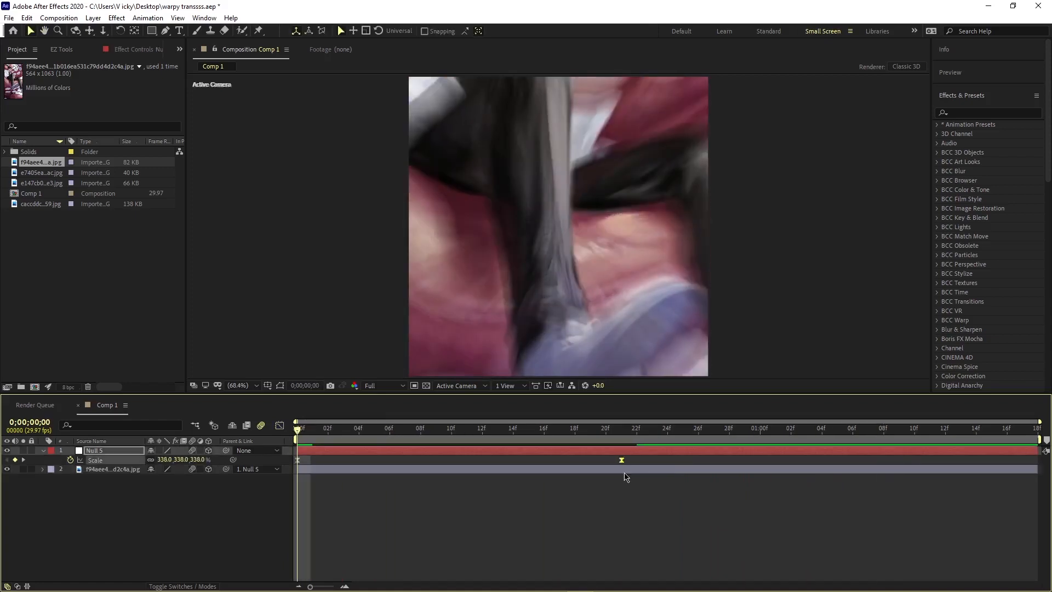
pyautogui.press('space')
pyautogui.click(299, 434)
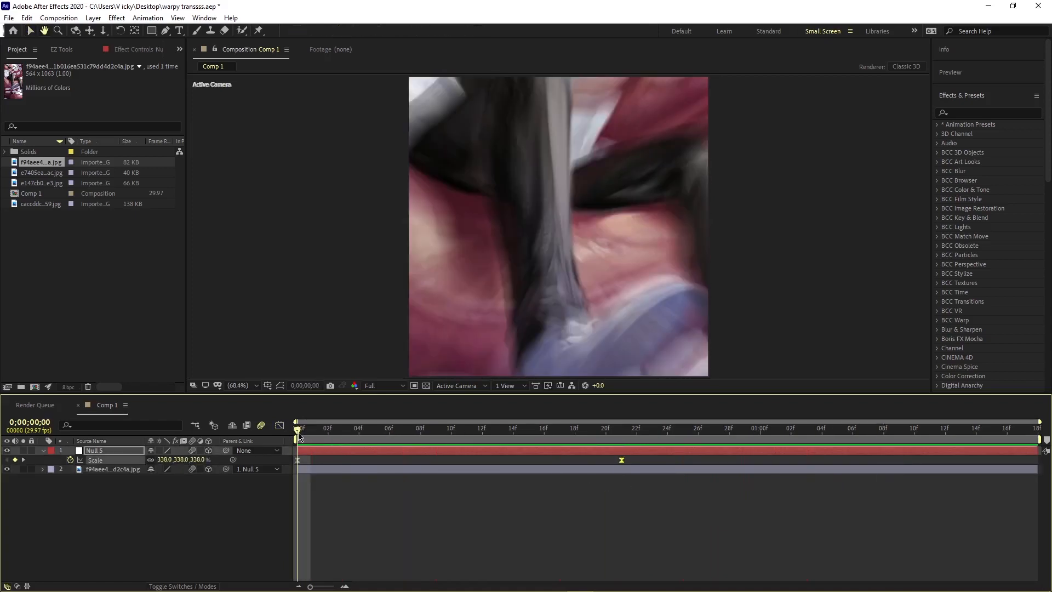
pyautogui.press('space')
pyautogui.press('space')
# Step: Show the Scale value graph and adjust both curve handles for a steeper initial drop, previewing the result
pyautogui.click(279, 426)
pyautogui.rightClick(328, 465)
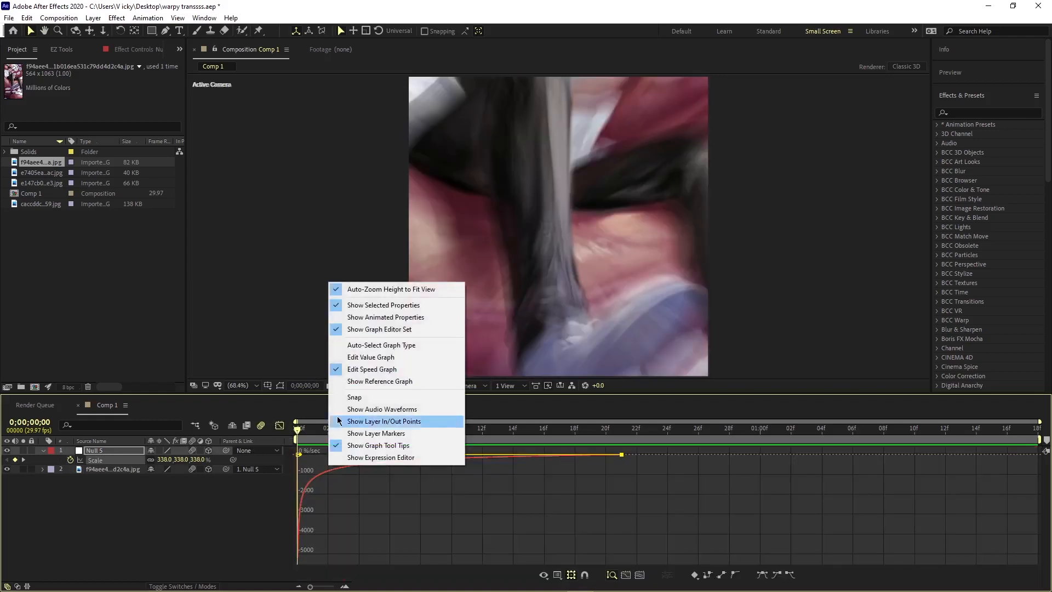
pyautogui.click(370, 357)
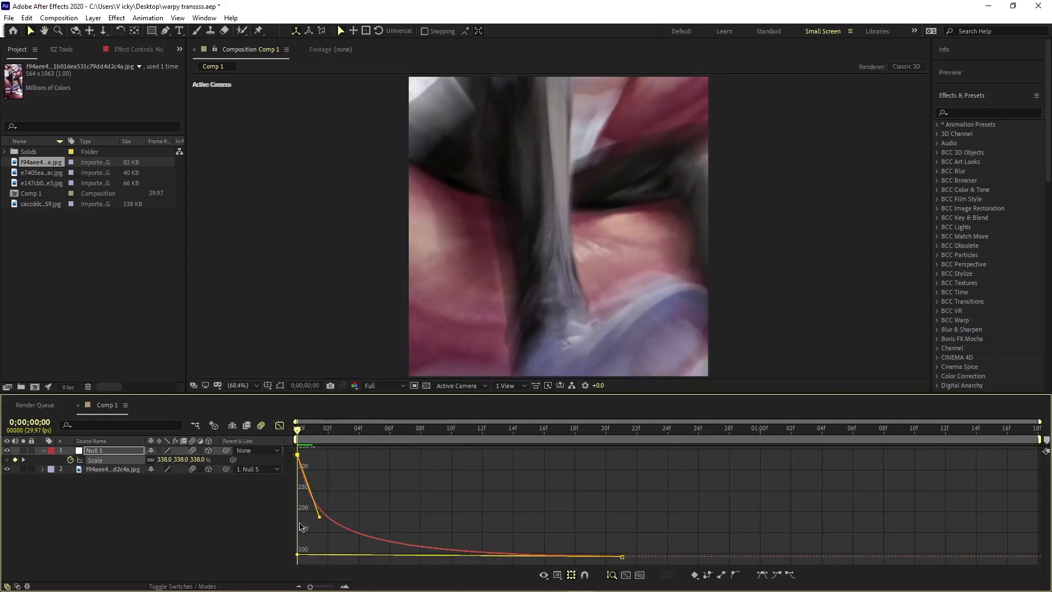
pyautogui.moveTo(320, 517); pyautogui.dragTo(312, 537)
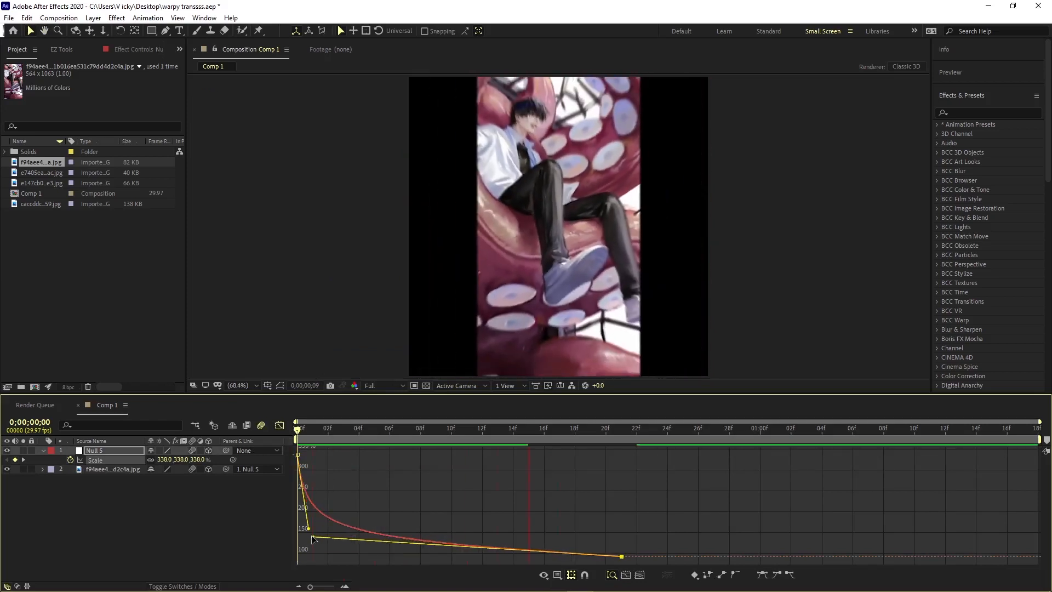
pyautogui.press('space')
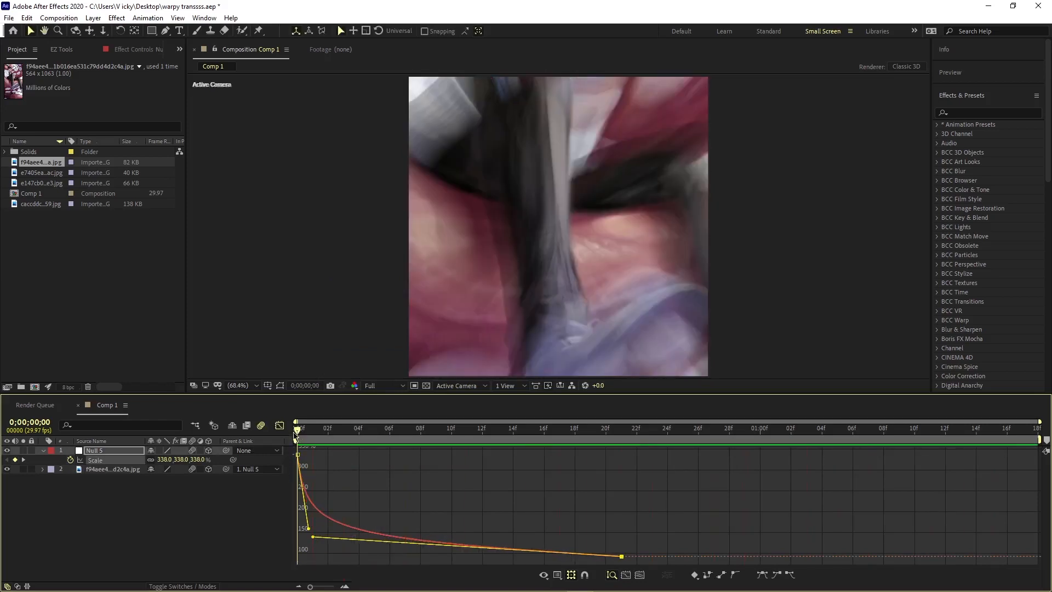
# Step: Refine the Scale value curve by pulling both handles closer to the first frame and lower, previewing the motion
pyautogui.moveTo(312, 536); pyautogui.dragTo(312, 547)
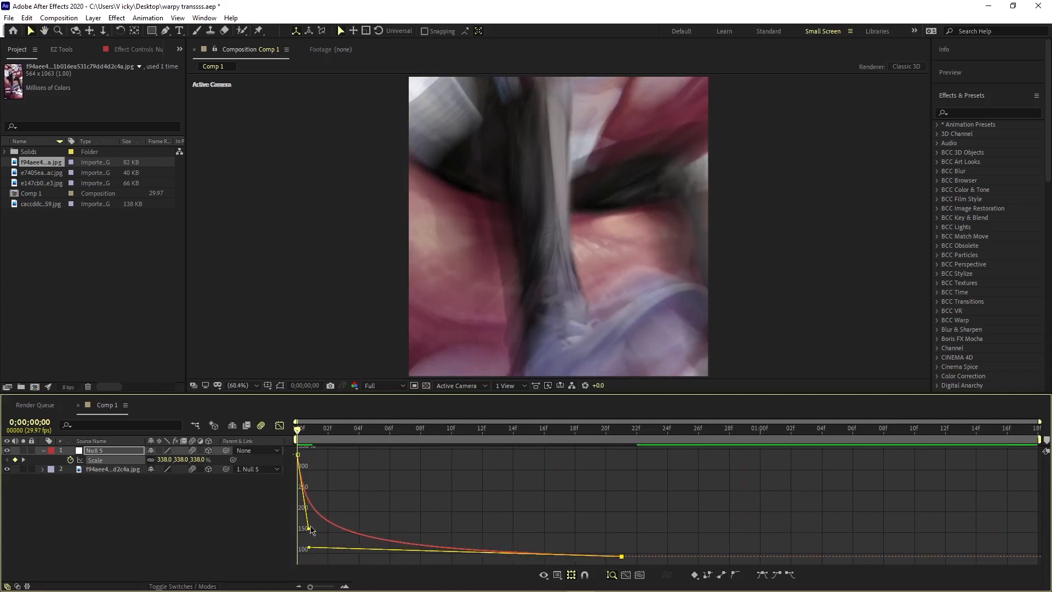
pyautogui.click(307, 525)
pyautogui.click(302, 523)
pyautogui.moveTo(309, 530); pyautogui.dragTo(302, 533)
pyautogui.press('space')
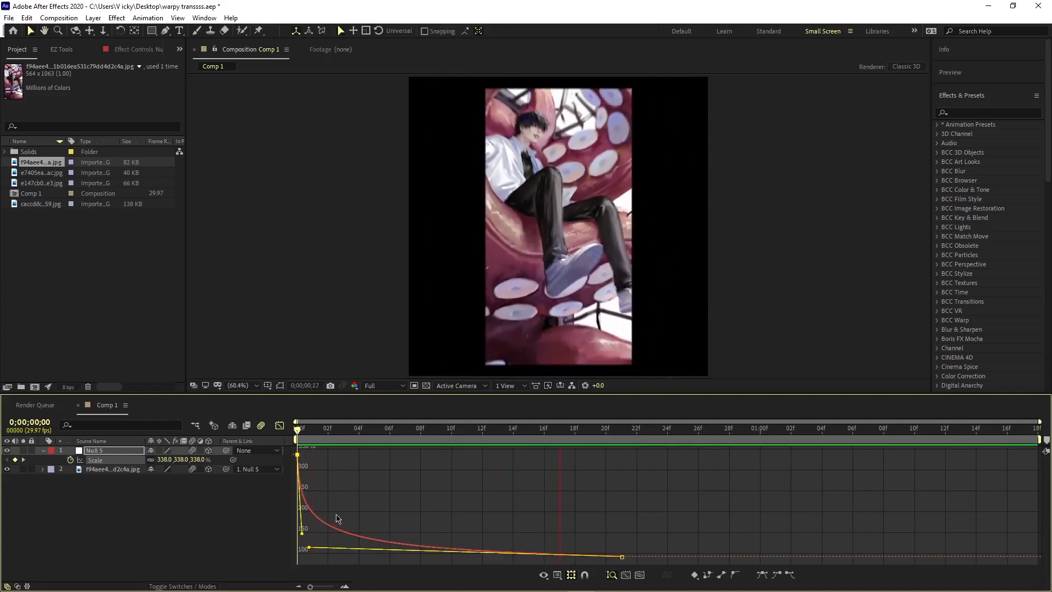
pyautogui.click(297, 433)
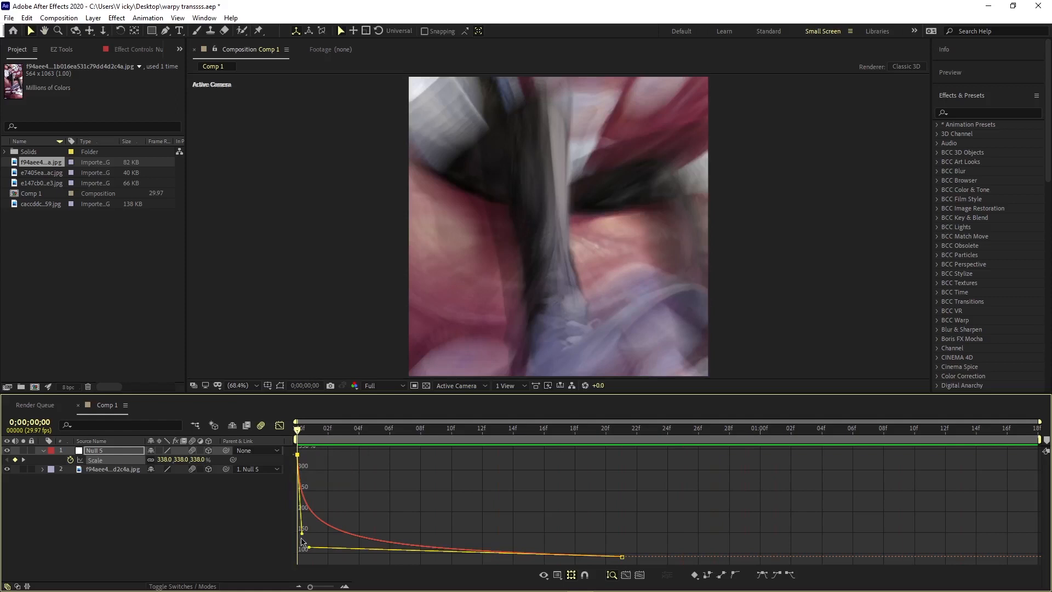
pyautogui.moveTo(302, 533); pyautogui.dragTo(301, 551)
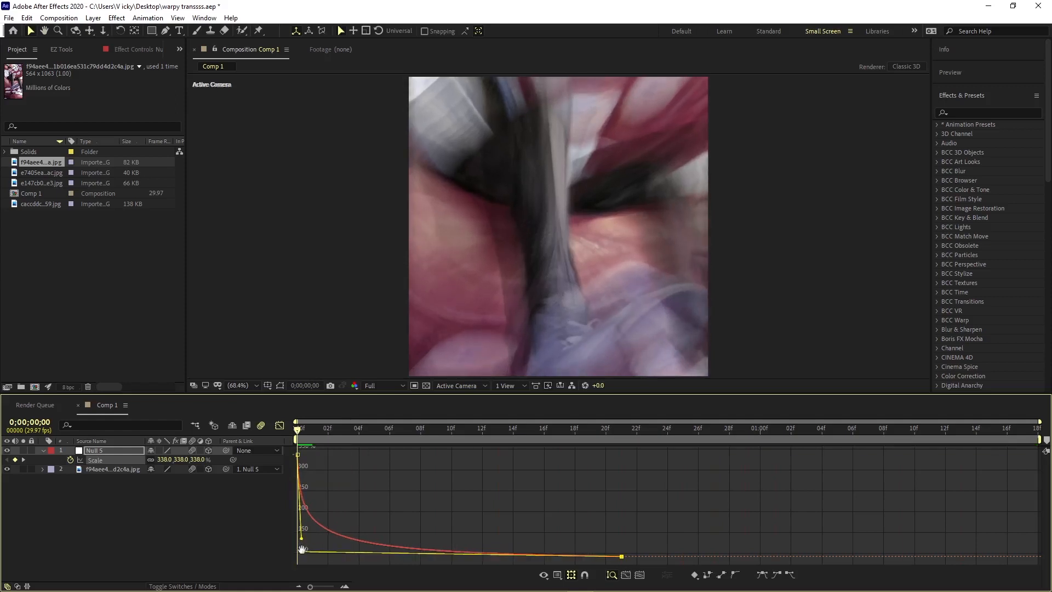
# Step: Preview the refined zoom from the start and close the graph editor
pyautogui.press('space')
pyautogui.click(297, 433)
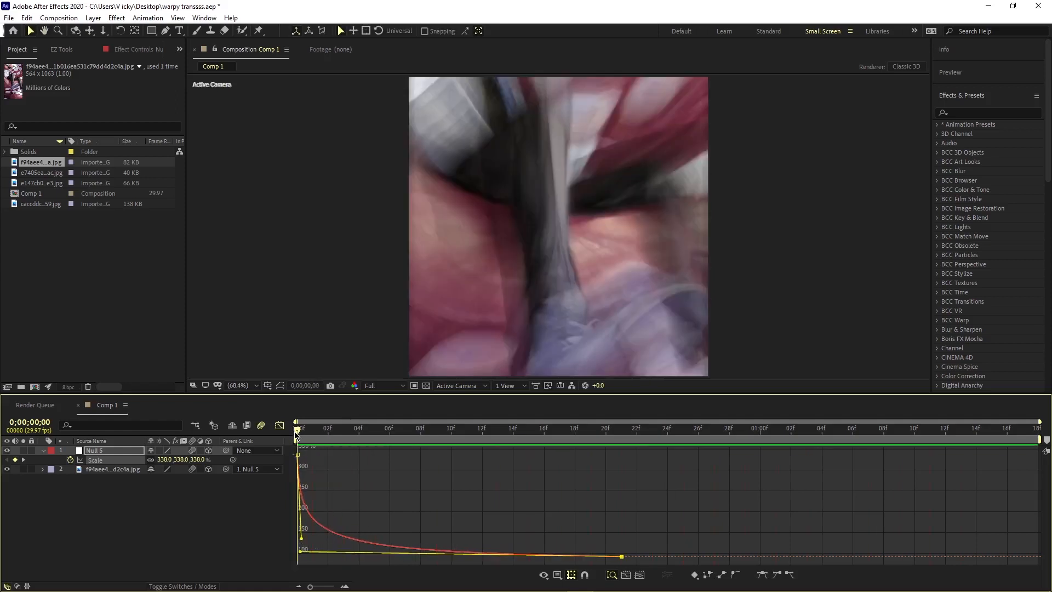
pyautogui.click(279, 426)
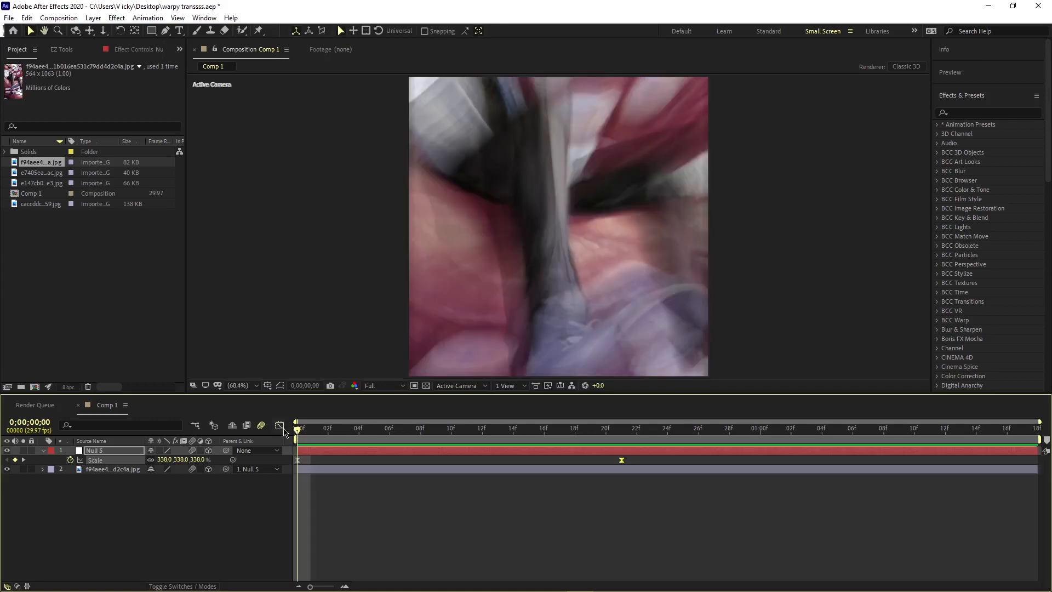
pyautogui.moveTo(297, 430); pyautogui.dragTo(378, 432)
pyautogui.moveTo(573, 449); pyautogui.dragTo(457, 441)
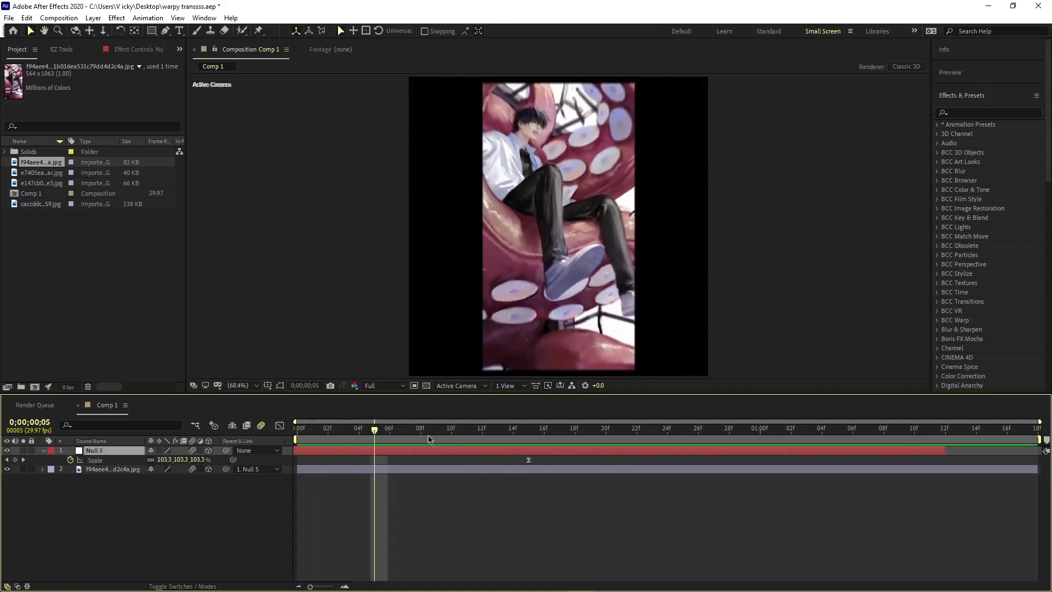
pyautogui.hotkey('ctrl', 'z')
# Step: Move the null's ending Scale keyframe to frame 19 and preview the animation from the start
pyautogui.moveTo(376, 432); pyautogui.dragTo(525, 482)
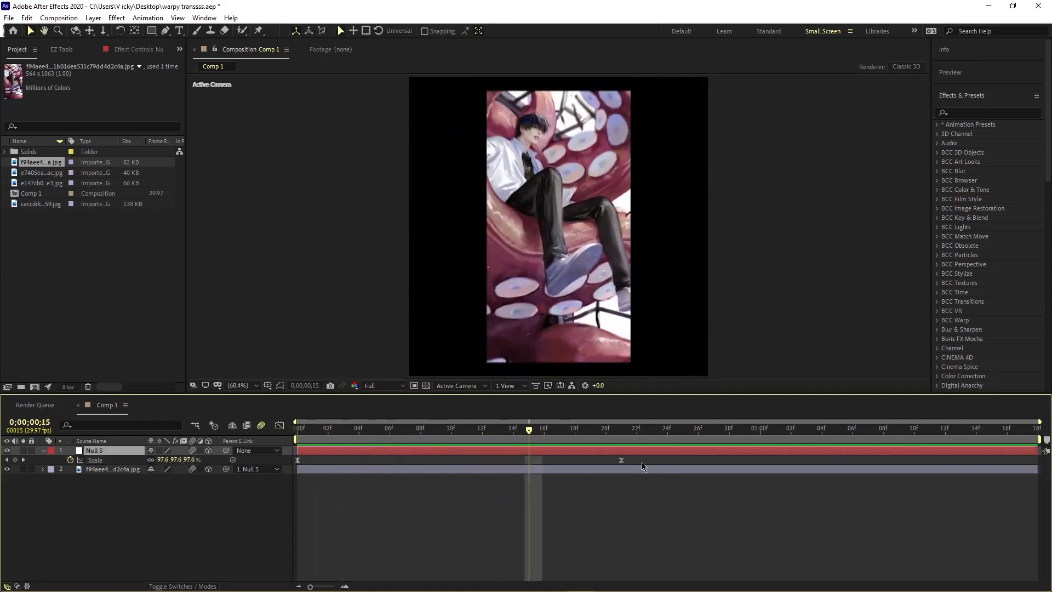
pyautogui.moveTo(621, 461); pyautogui.dragTo(590, 461)
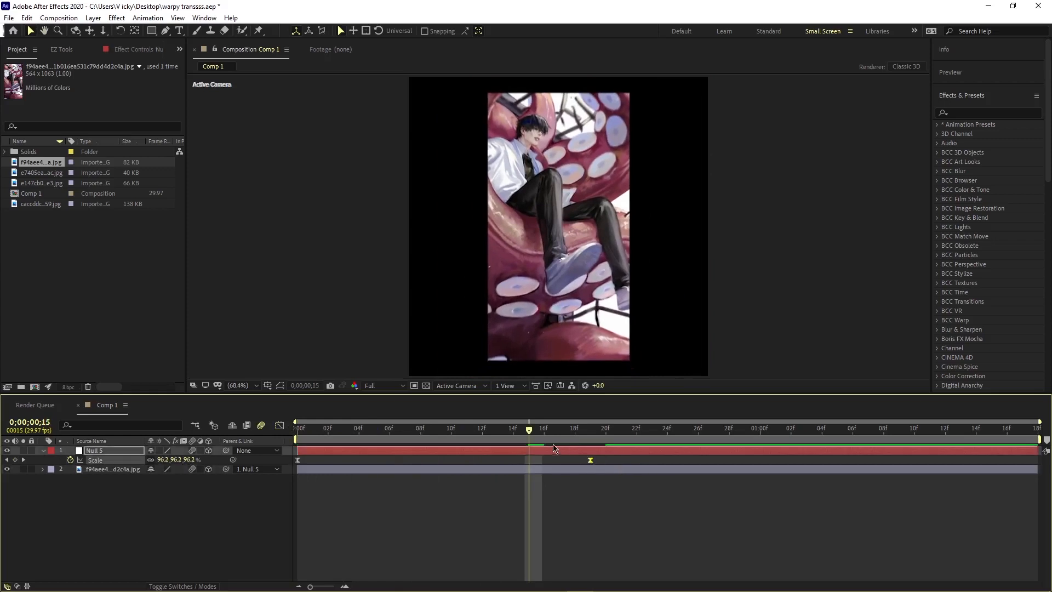
pyautogui.hotkey('shift', 'pageup')
pyautogui.moveTo(336, 461); pyautogui.dragTo(307, 458)
pyautogui.press('space')
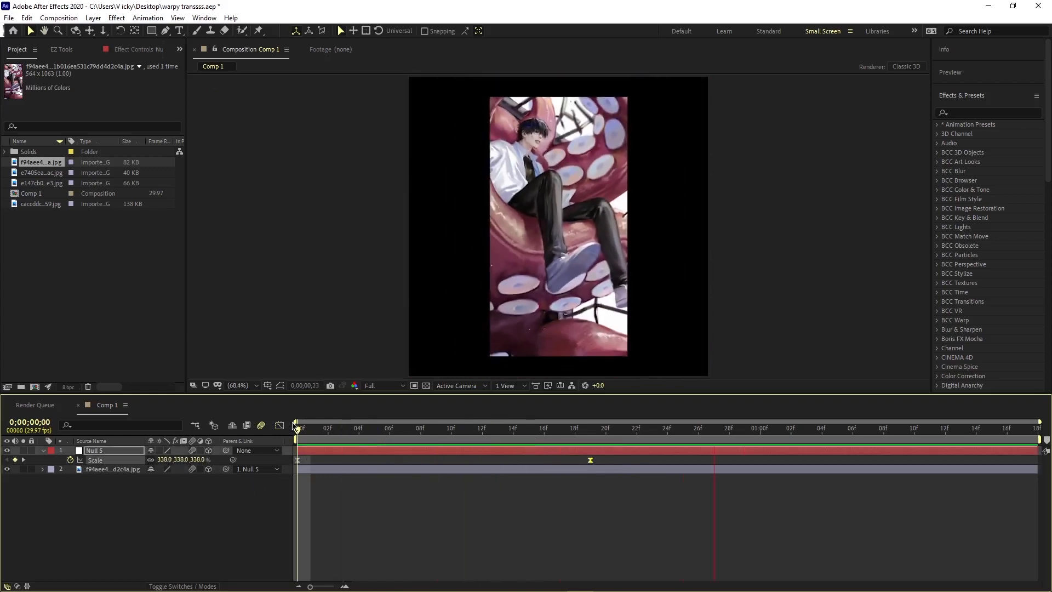
# Step: Reveal the image layer's rotation properties, add a Y Rotation keyframe of 0° at the first frame, and preview the timing
pyautogui.click(329, 472)
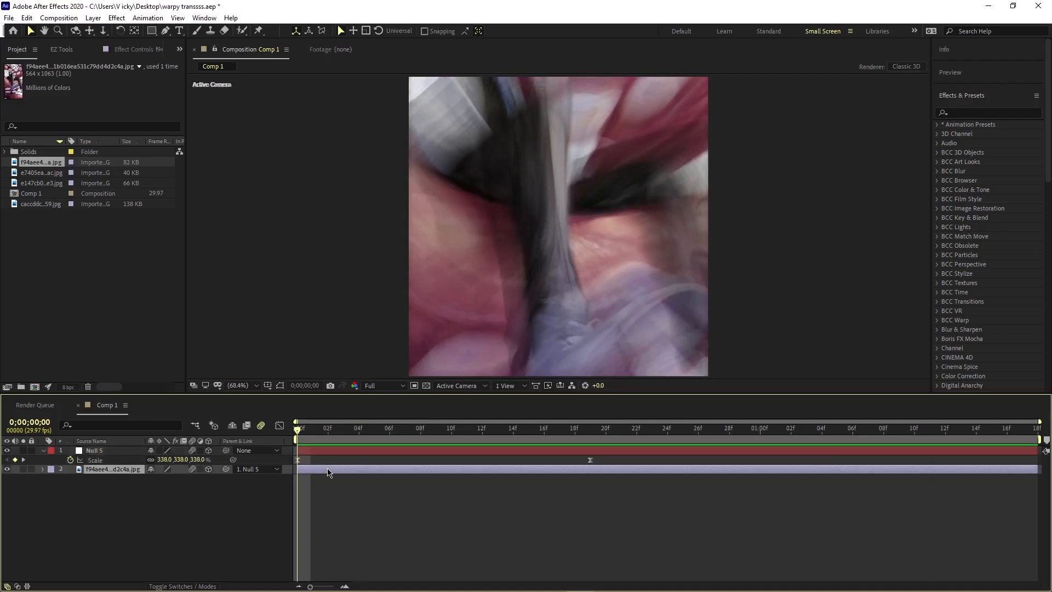
pyautogui.press('r')
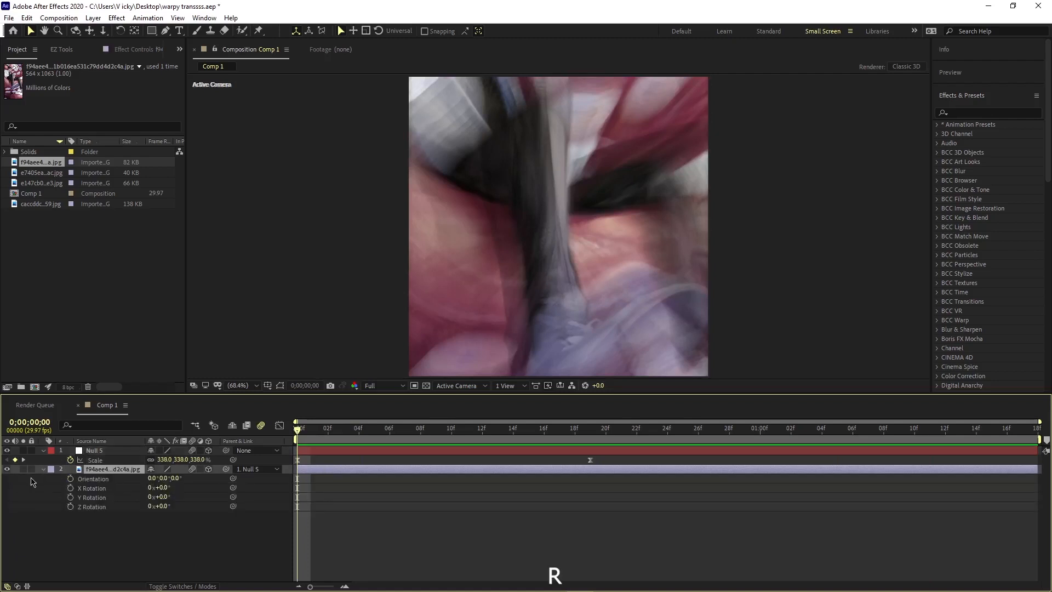
pyautogui.click(70, 498)
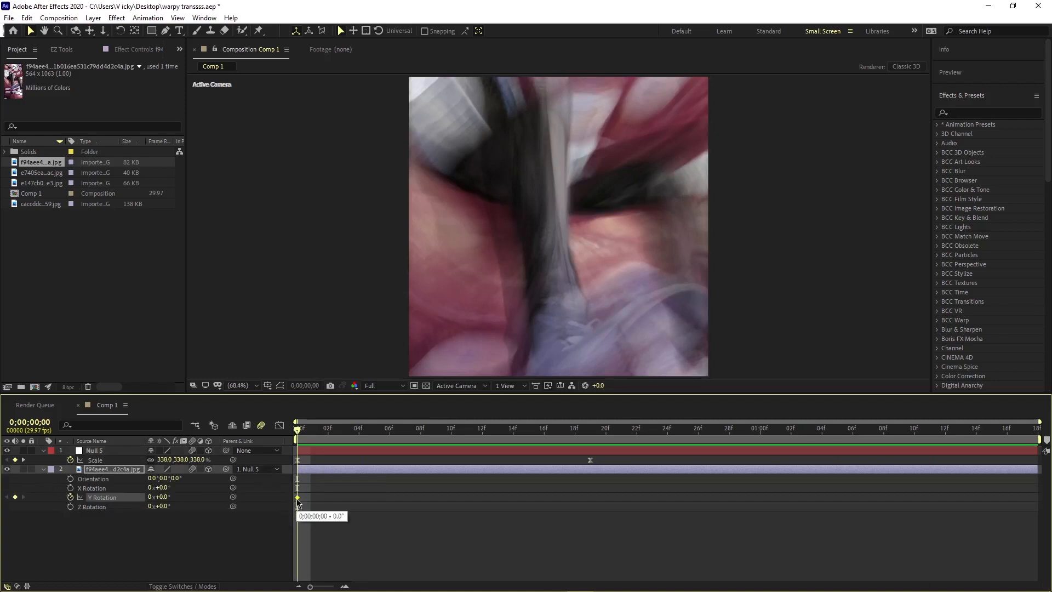
pyautogui.moveTo(304, 432); pyautogui.dragTo(218, 477)
pyautogui.press('space')
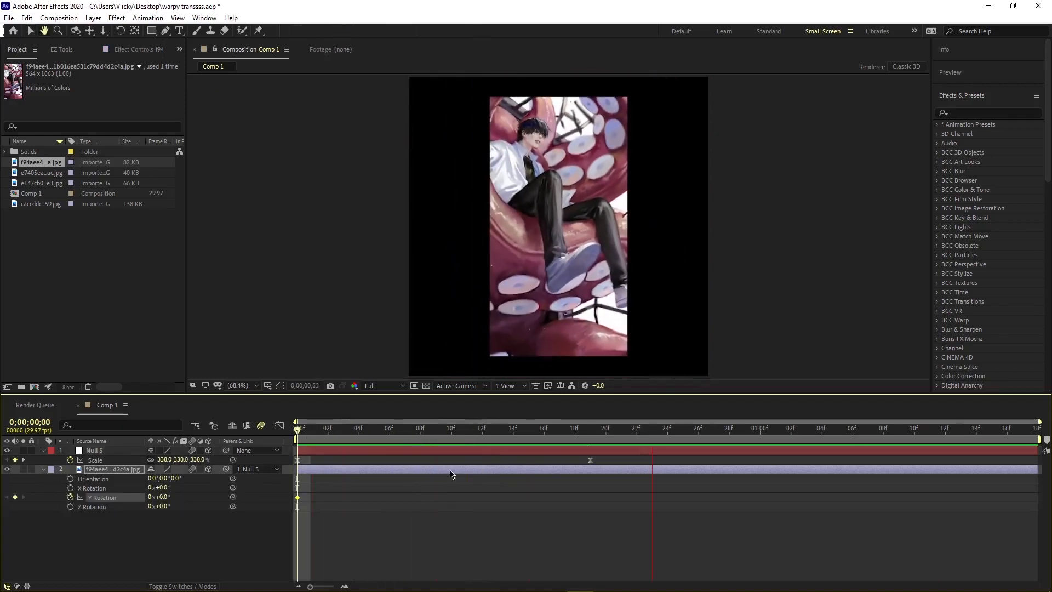
pyautogui.press('space')
# Step: Set the image layer's Y Rotation to 90° at frame 19 and preview the turn
pyautogui.moveTo(634, 426); pyautogui.dragTo(590, 428)
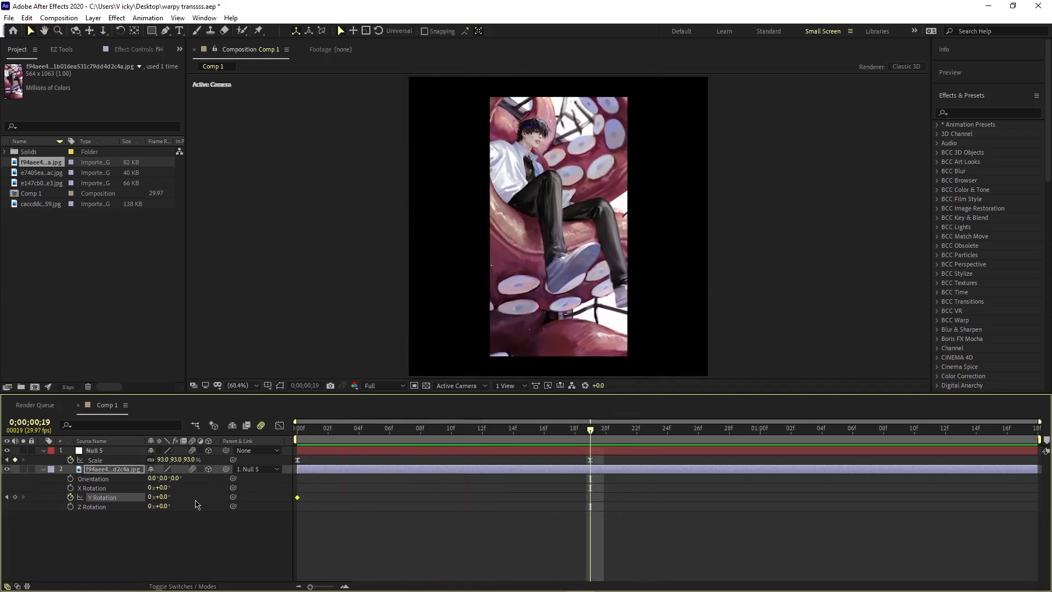
pyautogui.click(163, 496)
pyautogui.press('Return')
pyautogui.press('space')
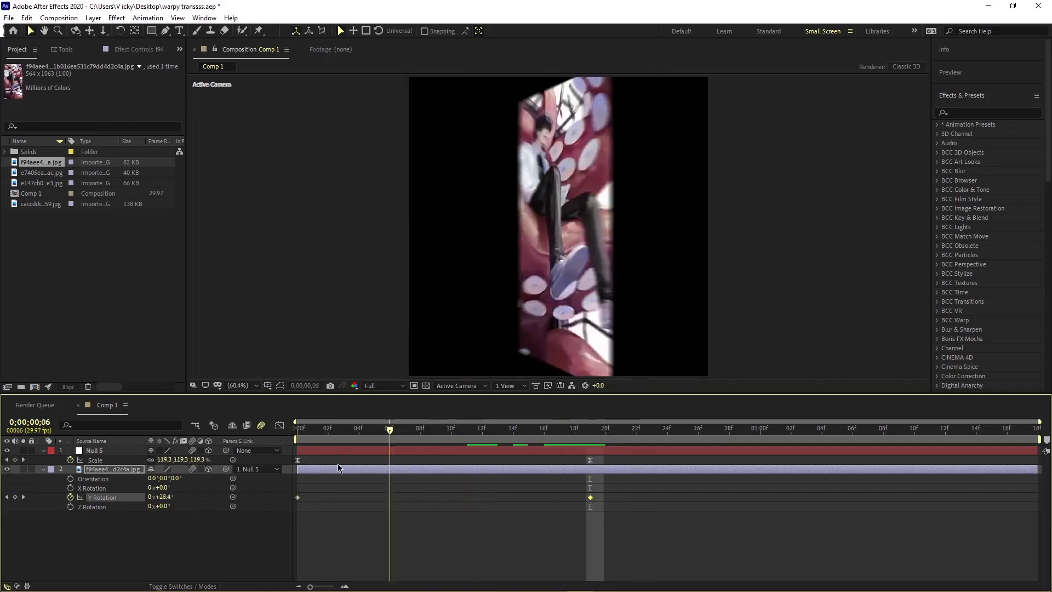
pyautogui.moveTo(374, 485); pyautogui.dragTo(591, 496)
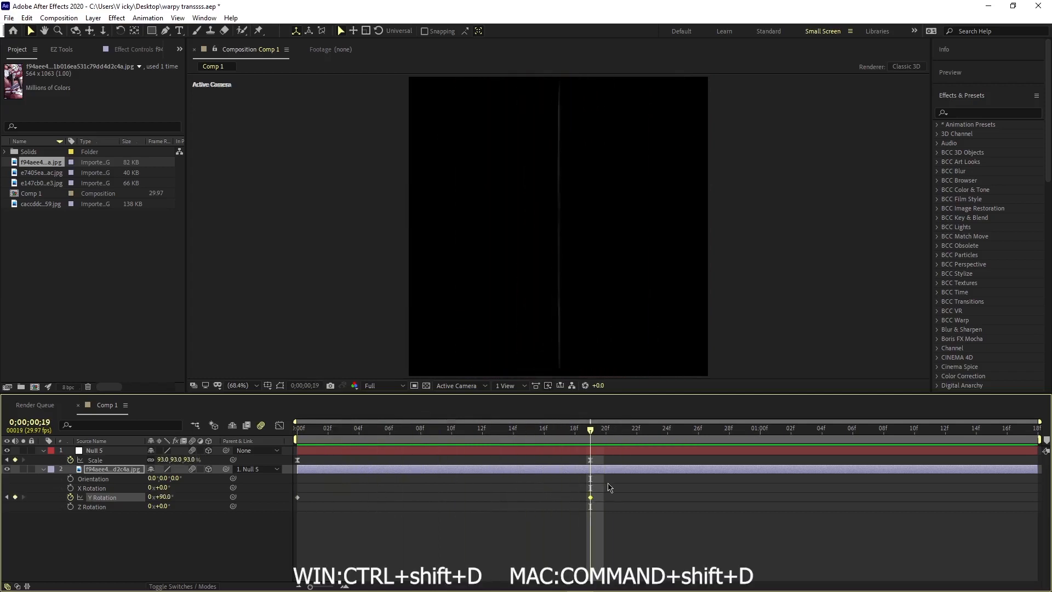
# Step: Split the image layer at frame 19, delete the part after the split, and return to the first frame
pyautogui.hotkey('ctrl', 'shift', 'd')
pyautogui.press('Delete')
pyautogui.moveTo(582, 435); pyautogui.dragTo(228, 508)
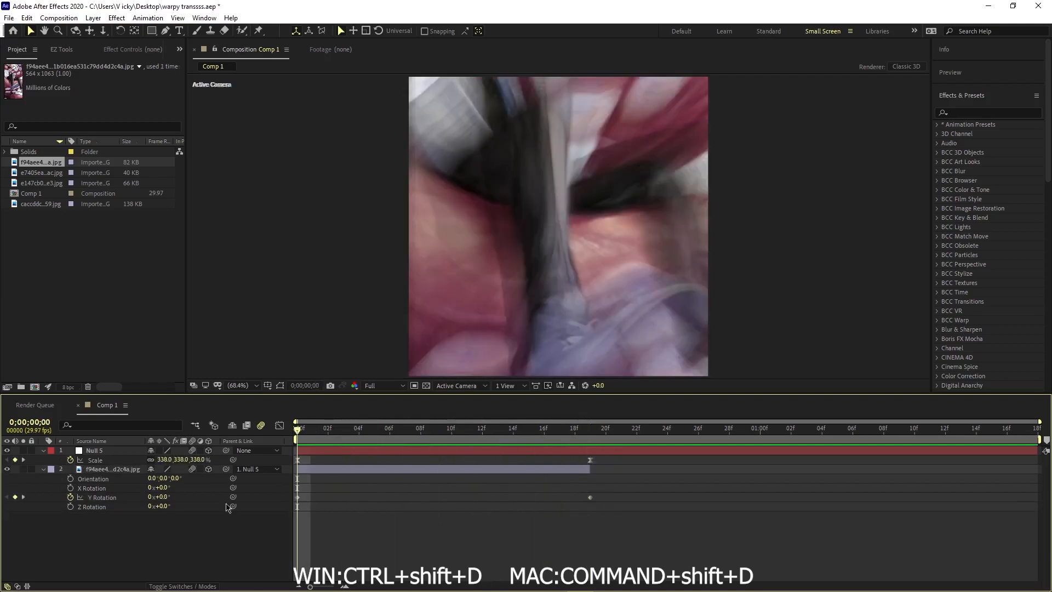
# Step: Apply Easy Ease to both Y Rotation keyframes and show their speed graph
pyautogui.moveTo(641, 485); pyautogui.dragTo(141, 533)
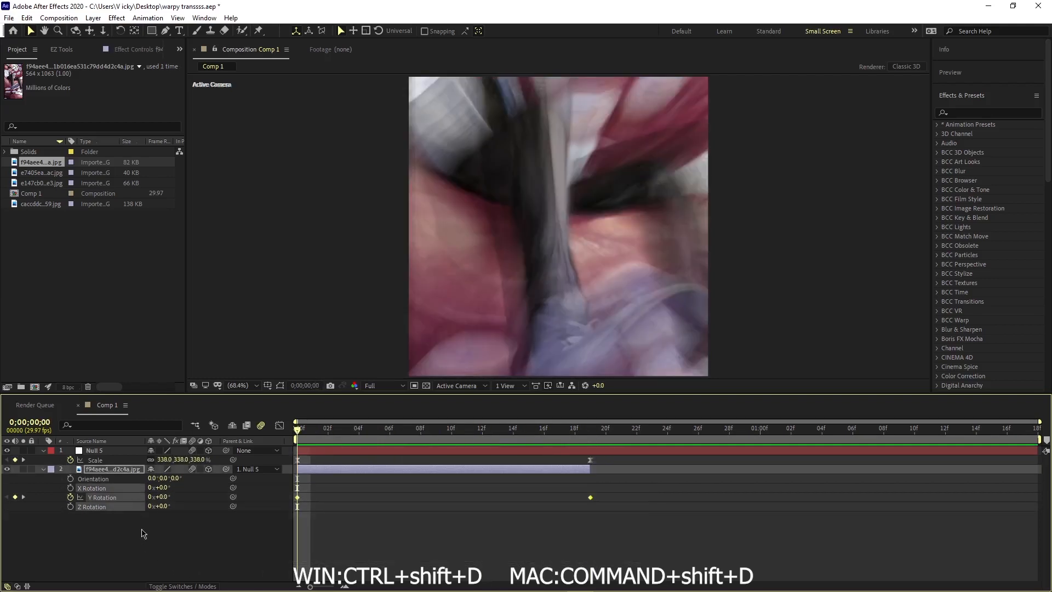
pyautogui.press('F9')
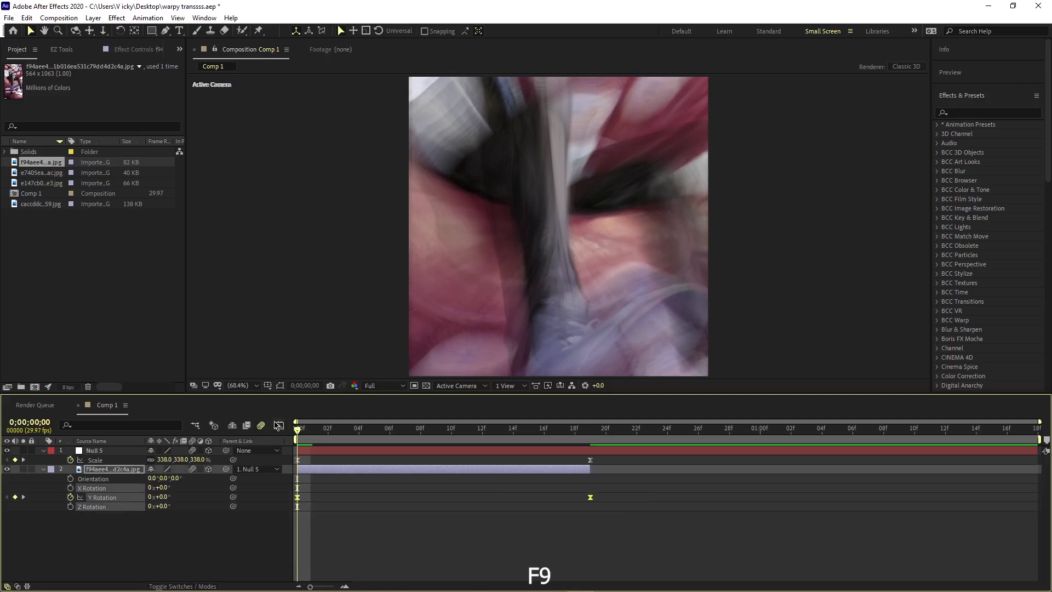
pyautogui.click(279, 425)
pyautogui.rightClick(350, 530)
pyautogui.click(385, 422)
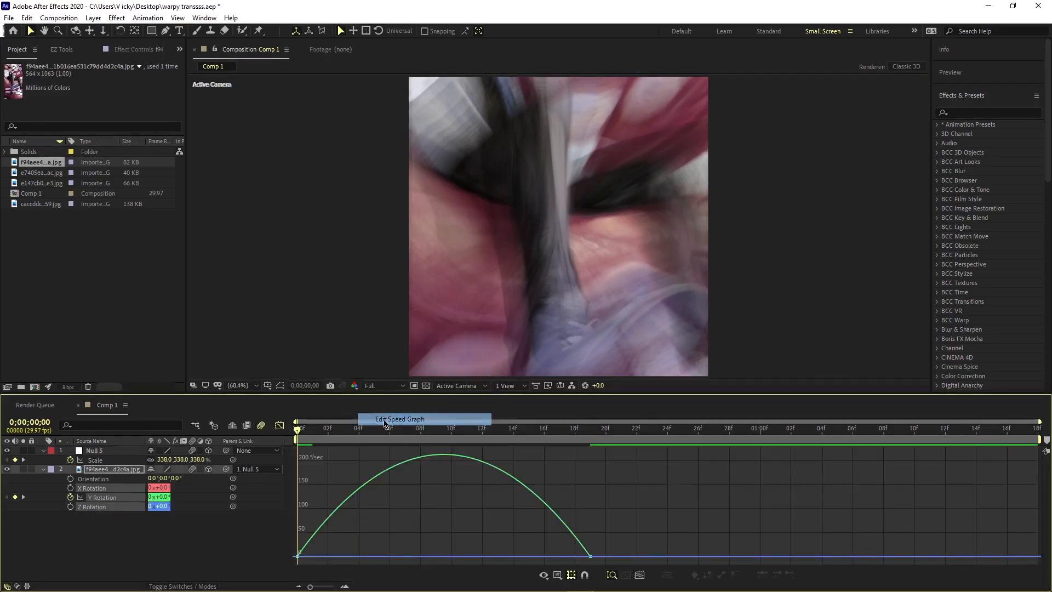
# Step: Shorten the ending Y Rotation handle and lengthen the starting one to about mid-span for a sharp speed peak before frame 19, previewing the result
pyautogui.click(590, 556)
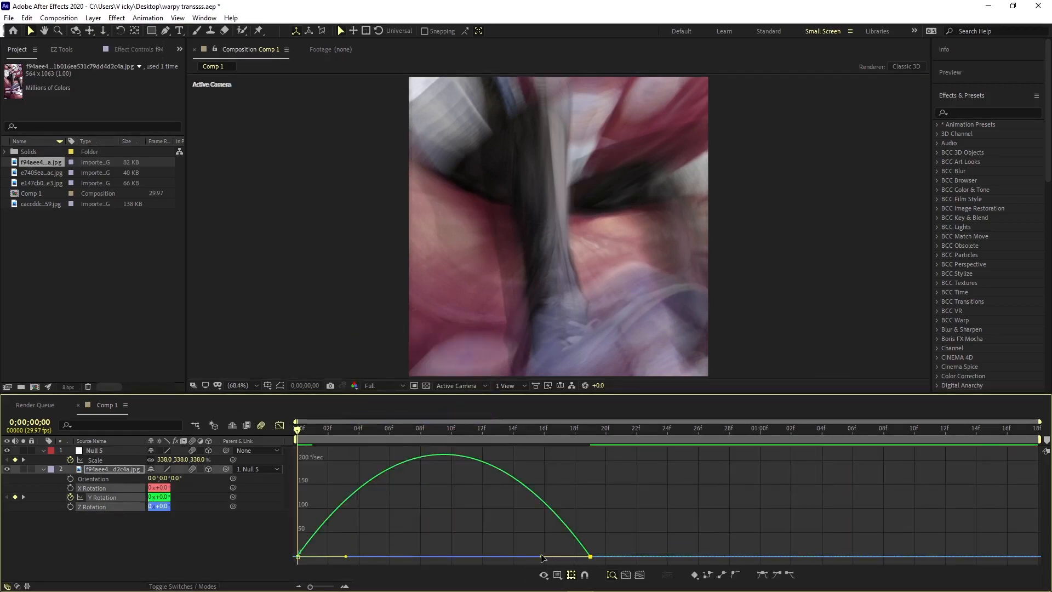
pyautogui.moveTo(542, 556); pyautogui.dragTo(589, 557)
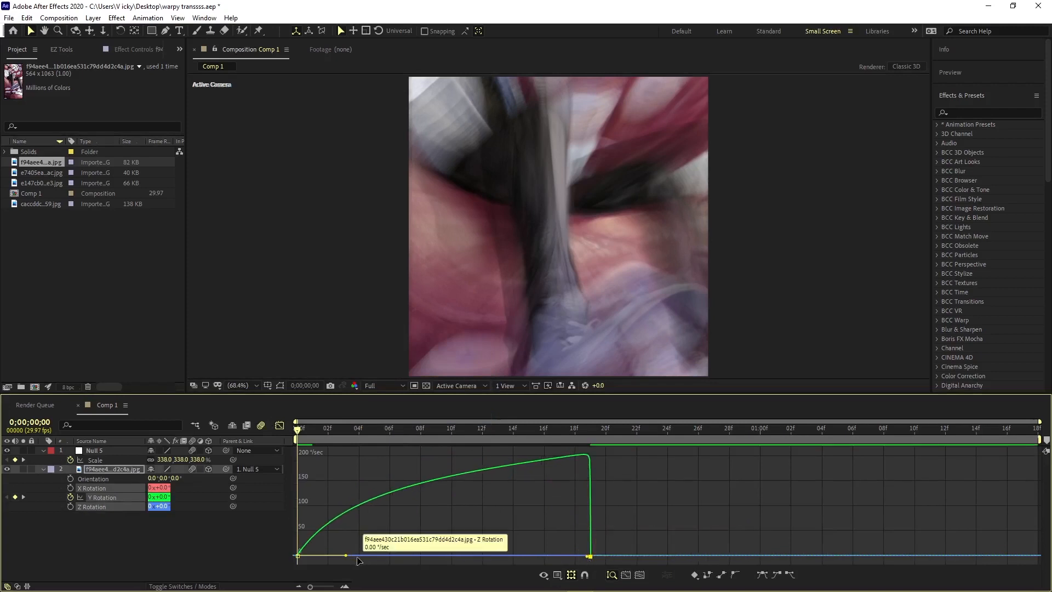
pyautogui.moveTo(345, 556); pyautogui.dragTo(482, 553)
pyautogui.press('space')
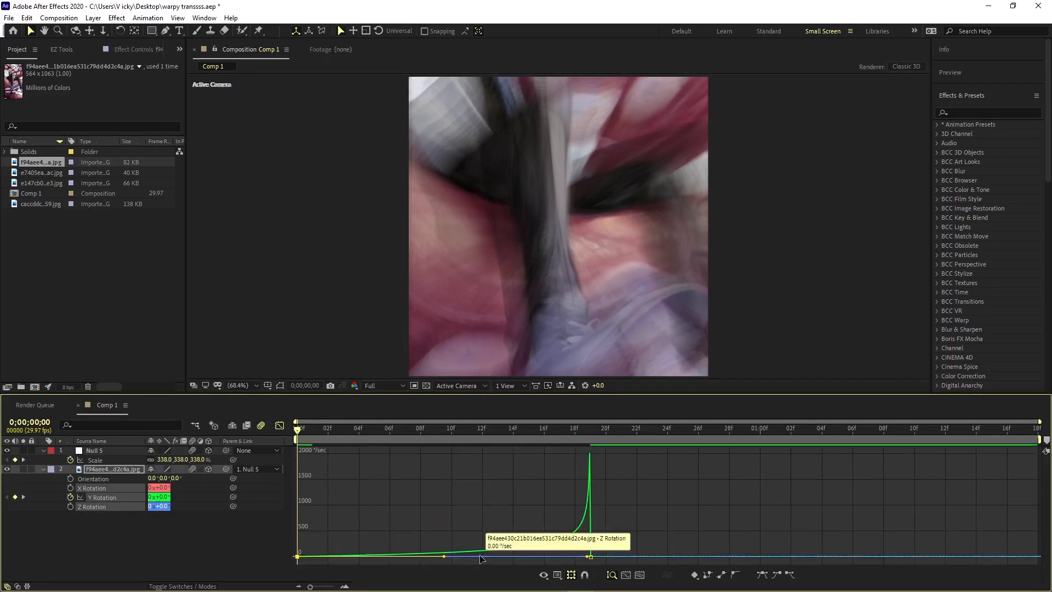
pyautogui.press('space')
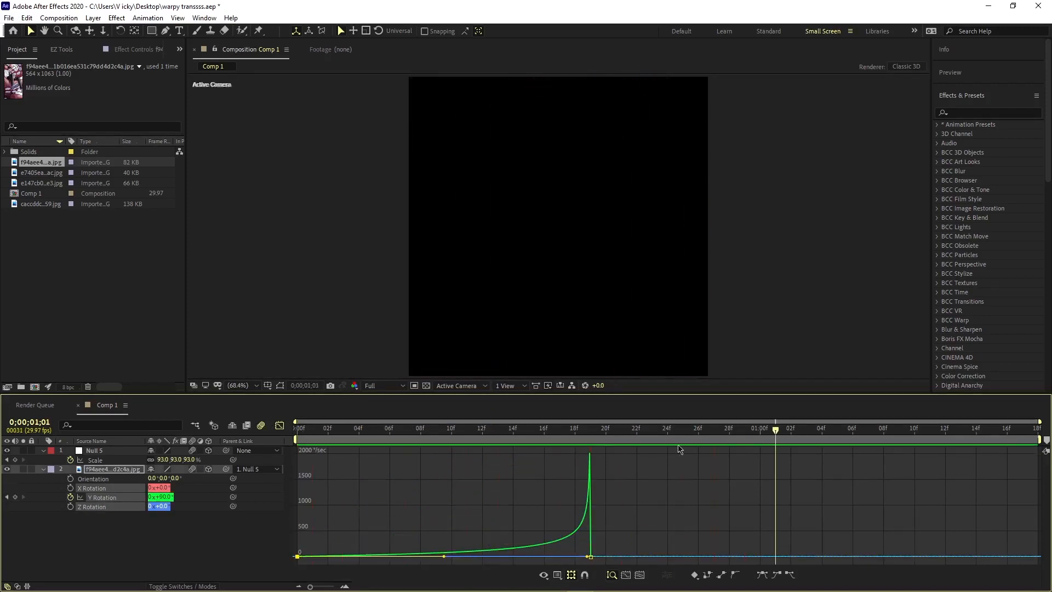
pyautogui.press('space')
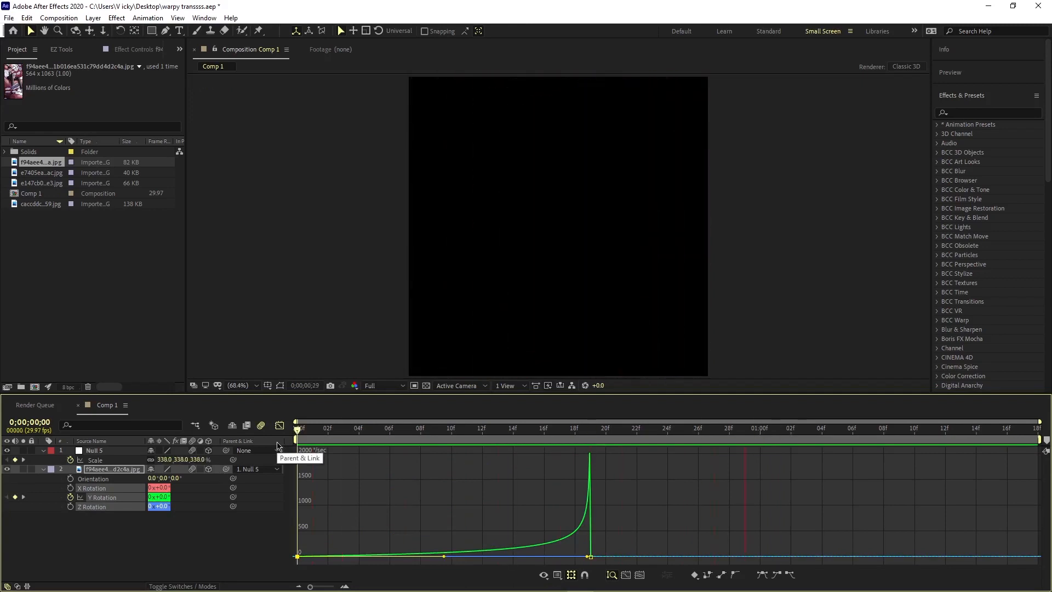
pyautogui.press('space')
# Step: Return to the layer view with rotation collapsed and add e7405ea...e56ac.jpg below the null, starting at frame 19
pyautogui.click(279, 426)
pyautogui.moveTo(761, 431); pyautogui.dragTo(594, 465)
pyautogui.press('r')
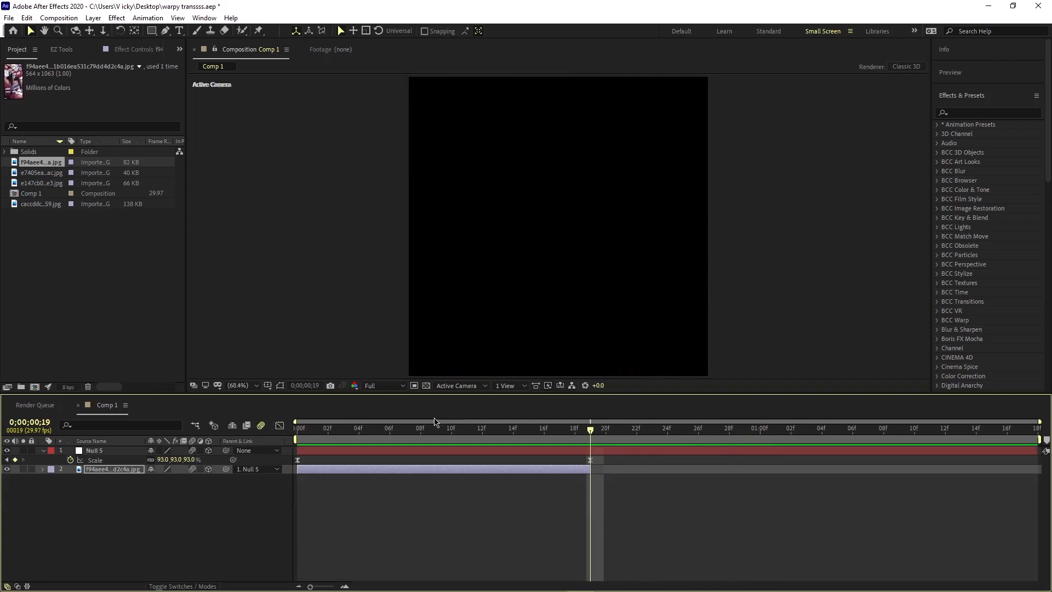
pyautogui.click(44, 173)
pyautogui.moveTo(40, 177); pyautogui.dragTo(590, 464)
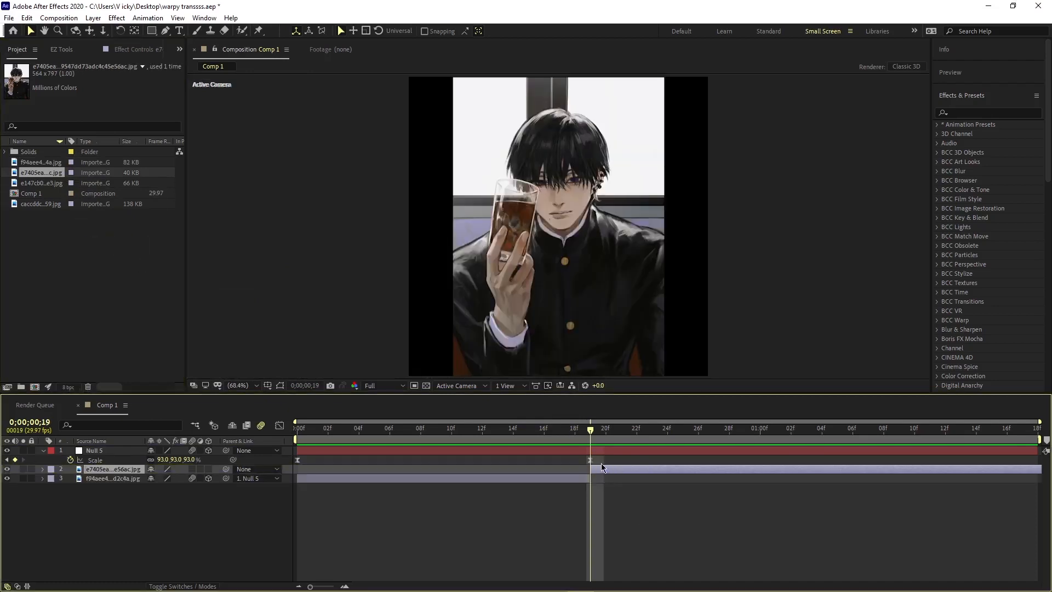
# Step: Compare the project's images and add e147cb0...aabe3.jpg above the e7405ea layer, starting at frame 19
pyautogui.click(35, 183)
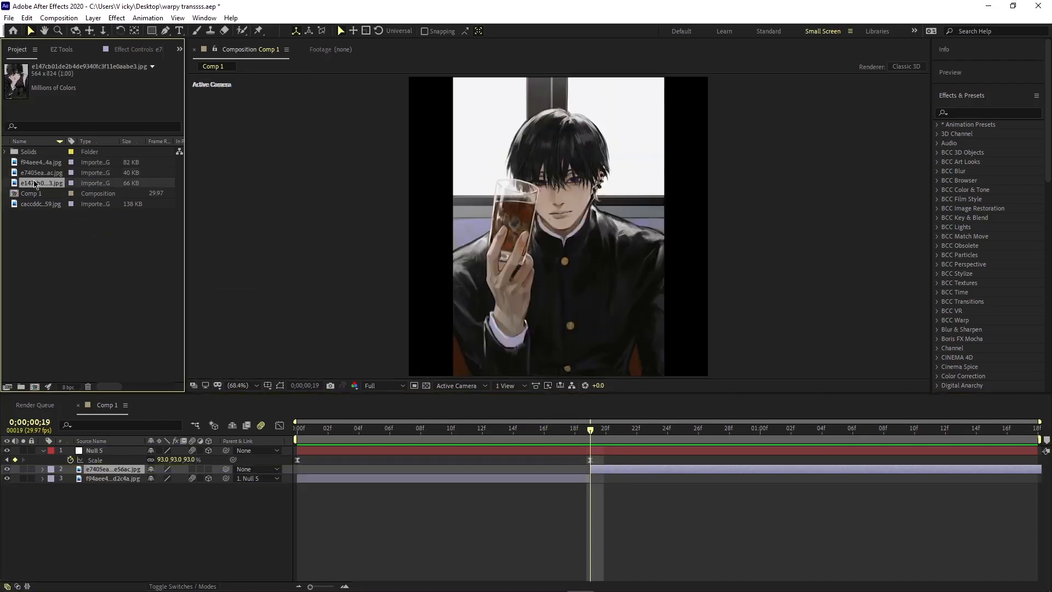
pyautogui.click(41, 172)
pyautogui.click(45, 163)
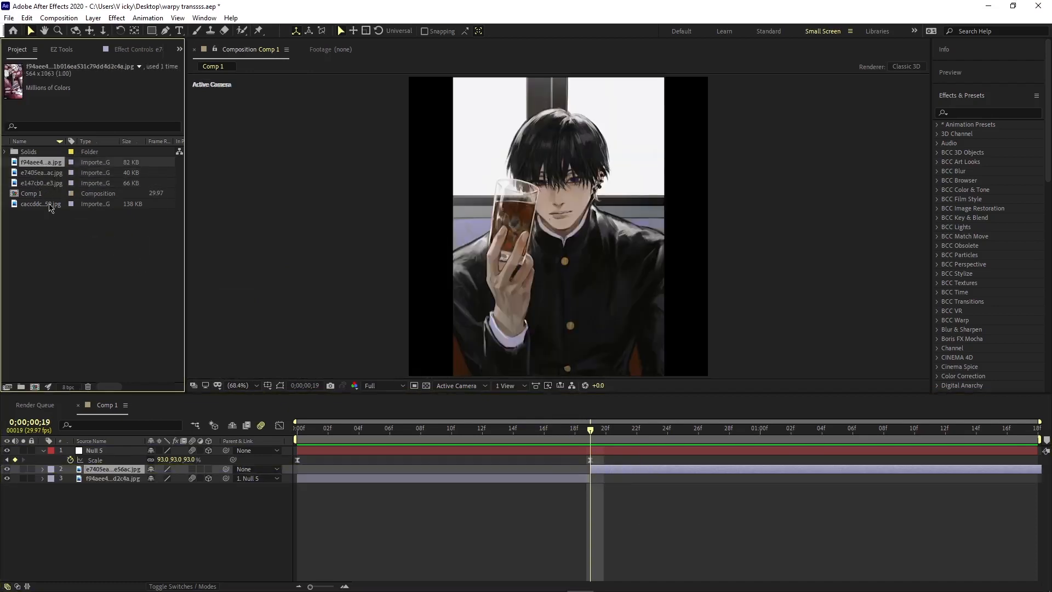
pyautogui.click(52, 203)
pyautogui.click(53, 183)
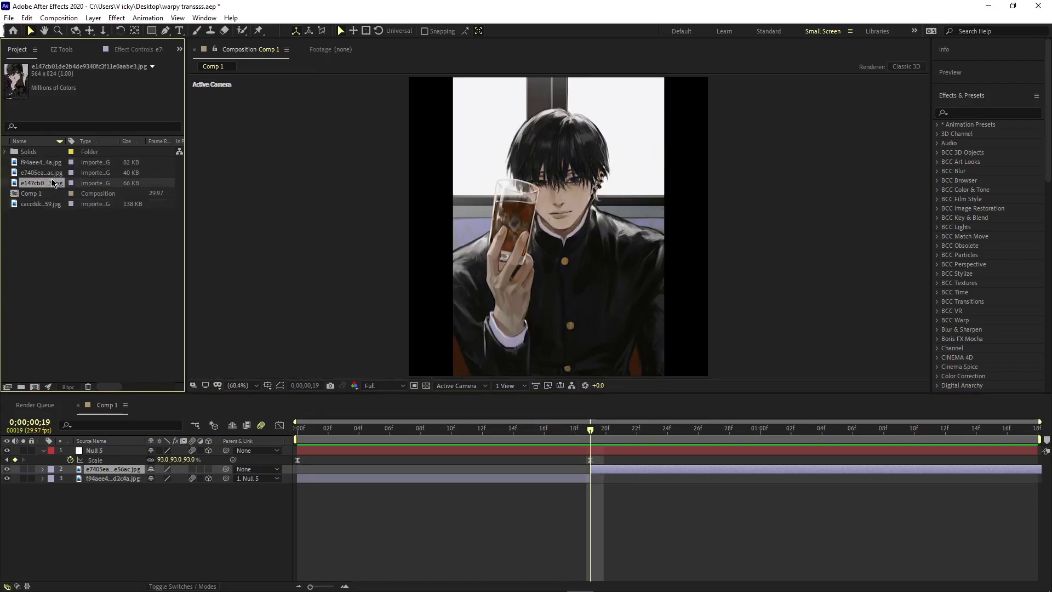
pyautogui.moveTo(47, 178); pyautogui.dragTo(603, 466)
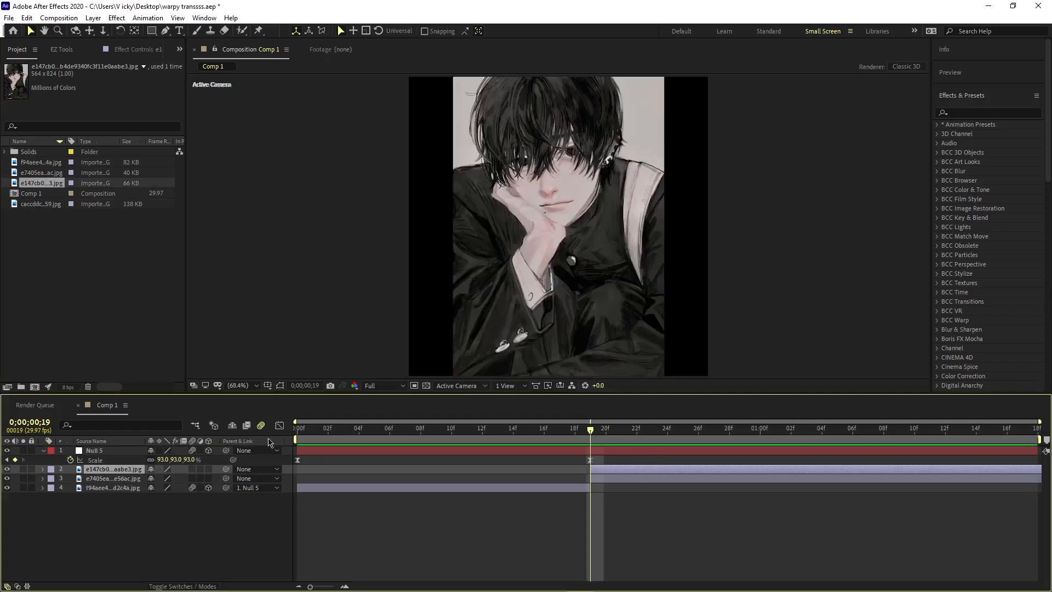
# Step: Scale down the e147cb0 image and shift it toward the left side of the composition
pyautogui.press('s')
pyautogui.moveTo(163, 478); pyautogui.dragTo(66, 467)
pyautogui.press('p')
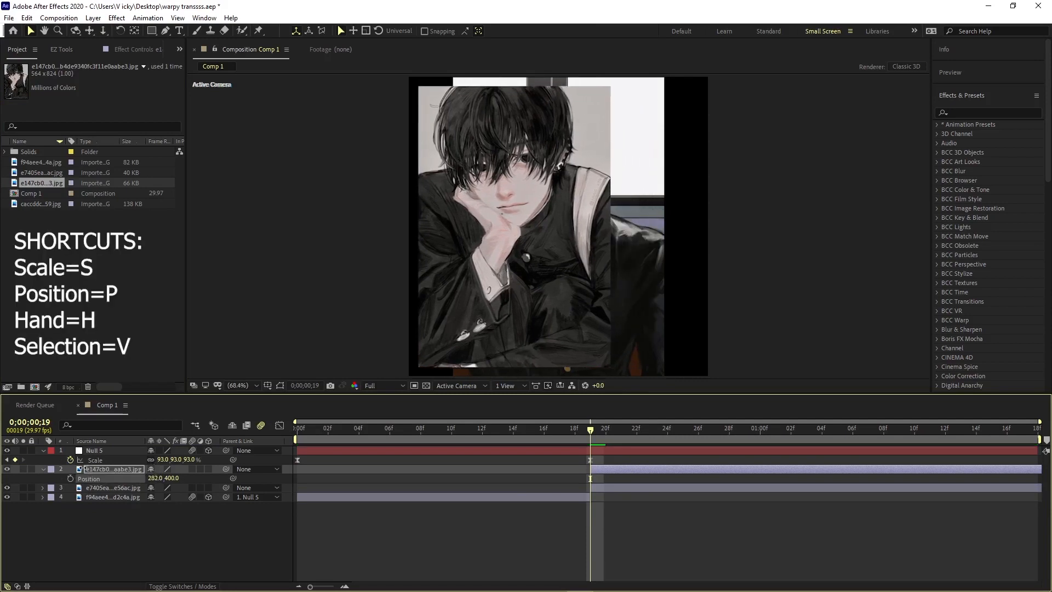
# Step: Scale down the e7405ea image and shift it toward the right side of the composition
pyautogui.click(600, 485)
pyautogui.press('s')
pyautogui.moveTo(162, 487); pyautogui.dragTo(153, 487)
pyautogui.press('p')
pyautogui.moveTo(153, 487); pyautogui.dragTo(406, 496)
# Step: Reduce the scale of both images further, setting the e7405ea image to 78%
pyautogui.click(114, 469)
pyautogui.press('s')
pyautogui.press('s')
pyautogui.moveTo(162, 496); pyautogui.dragTo(133, 478)
# Step: Place the images side by side, with e147cb0 at position 244, 400 and e7405ea at 545, 400
pyautogui.click(114, 469)
pyautogui.press('p')
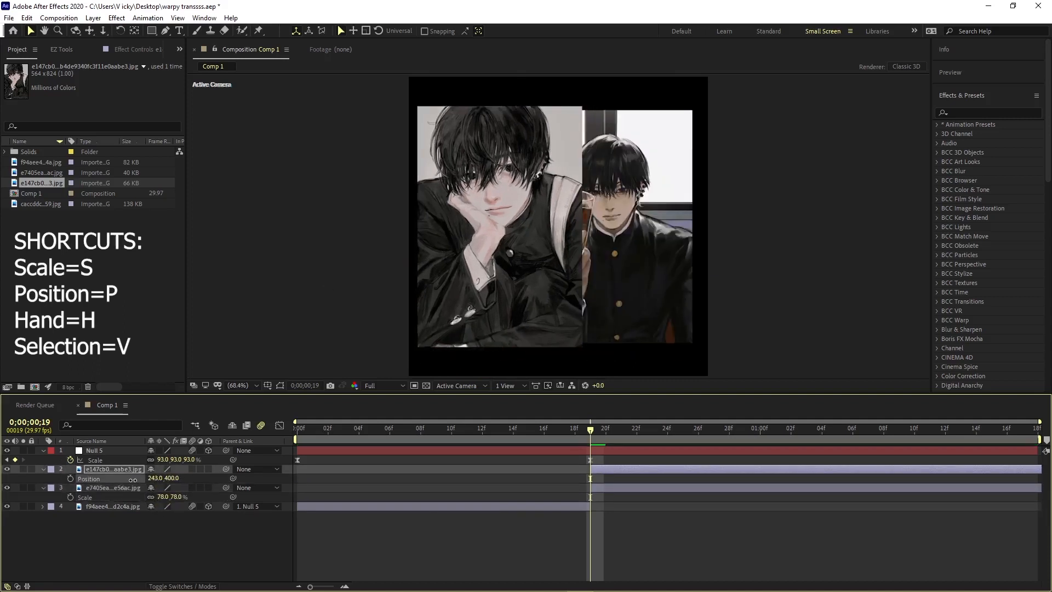
pyautogui.click(114, 487)
pyautogui.press('p')
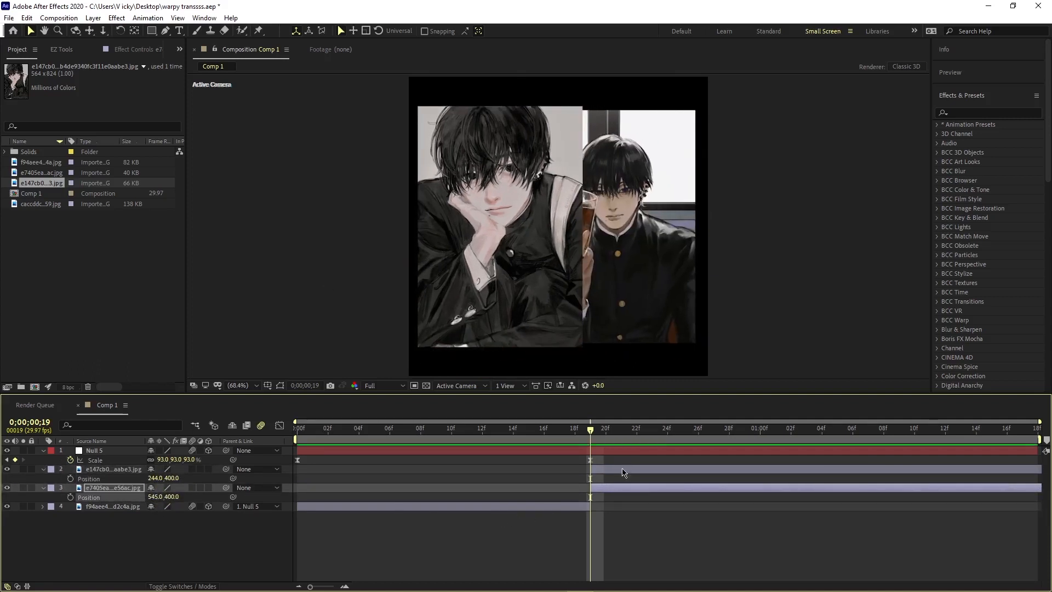
# Step: Collapse the revealed properties of the null and both new image layers, and deselect all layers
pyautogui.press('u')
pyautogui.click(610, 478)
pyautogui.press('u')
pyautogui.click(616, 471)
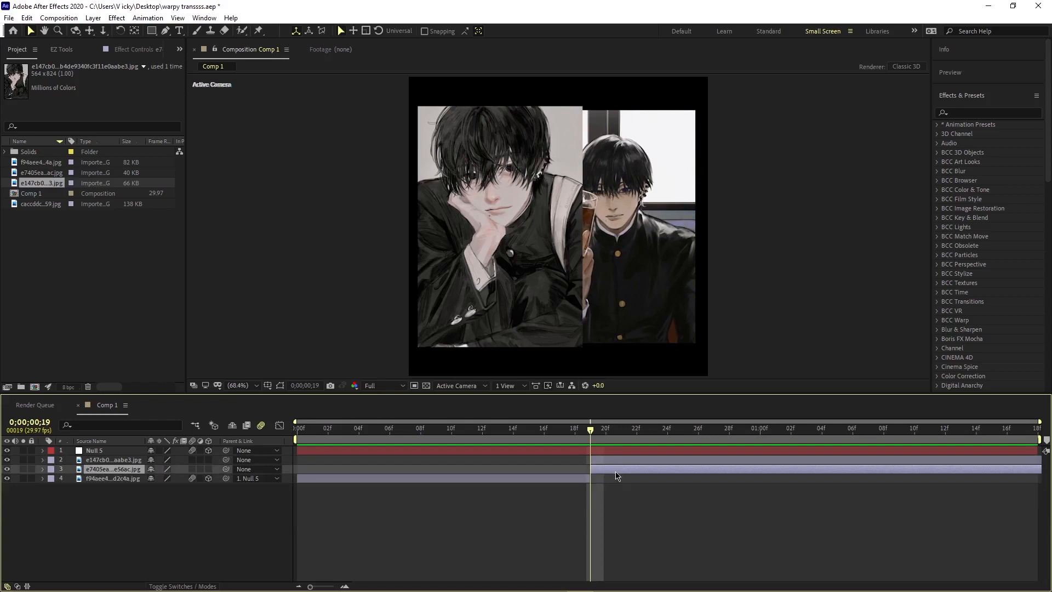
pyautogui.moveTo(592, 441); pyautogui.dragTo(596, 464)
pyautogui.click(670, 507)
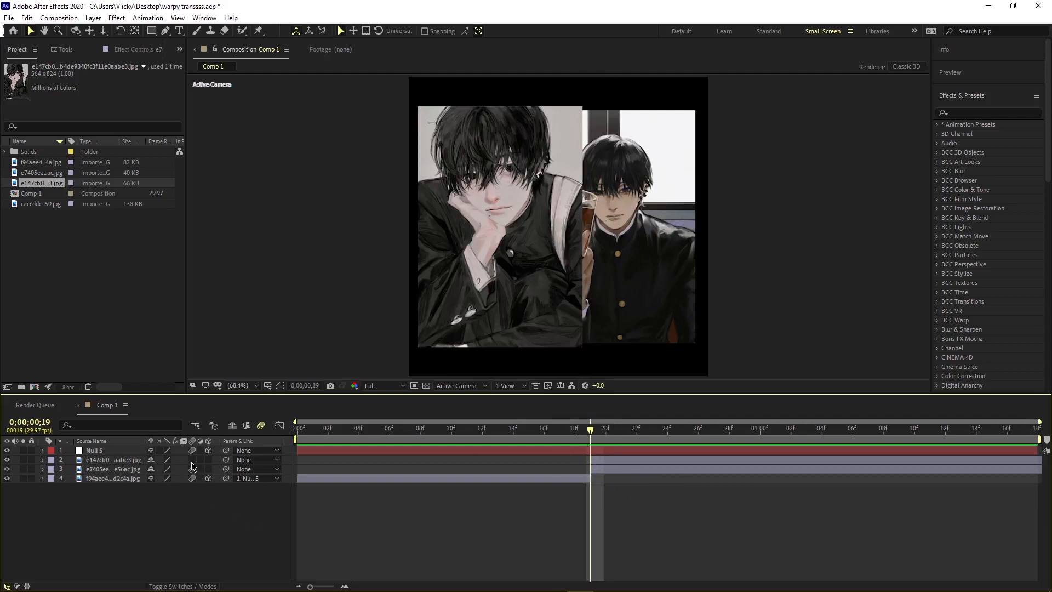
# Step: Create a new null object above the existing layers in Comp 1
pyautogui.moveTo(192, 462); pyautogui.dragTo(208, 470)
pyautogui.rightClick(142, 553)
pyautogui.moveTo(169, 425)
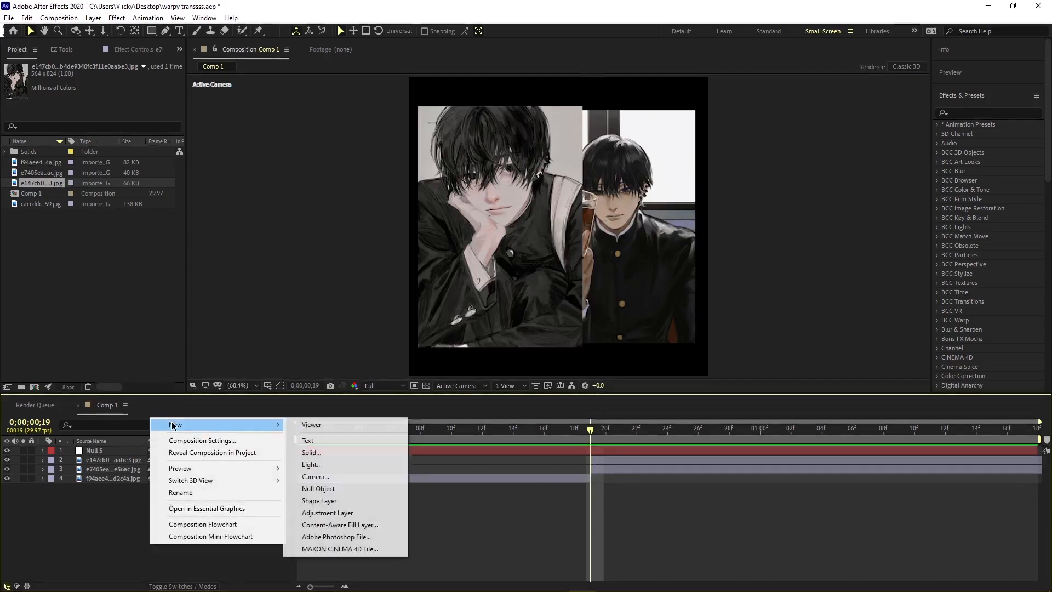
pyautogui.click(322, 488)
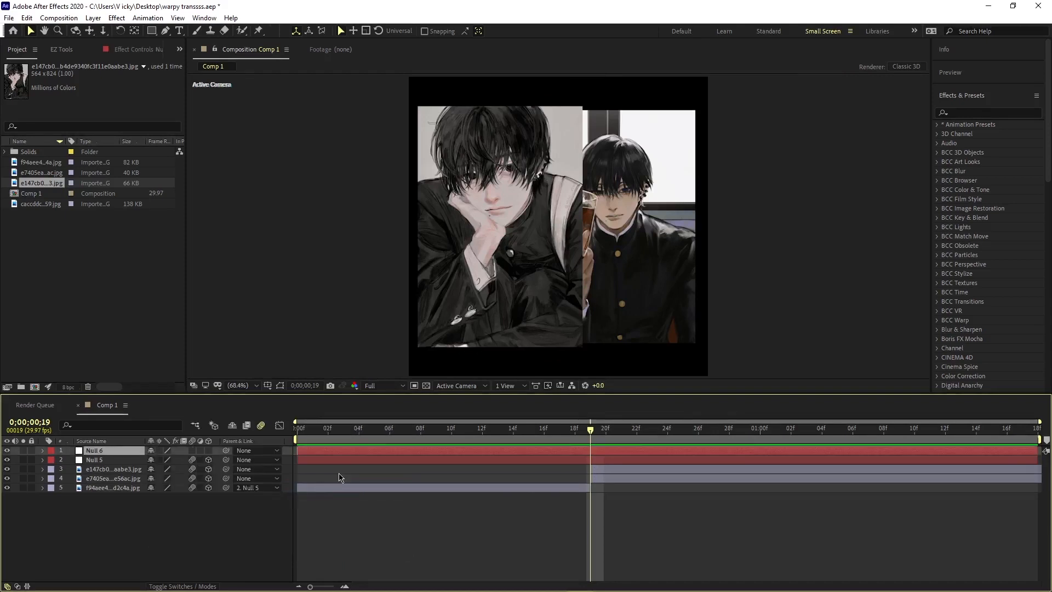
# Step: Parent the e147cb0 and e7405ea image layers to Null 6 and make Null 6 a 3D layer
pyautogui.click(100, 460)
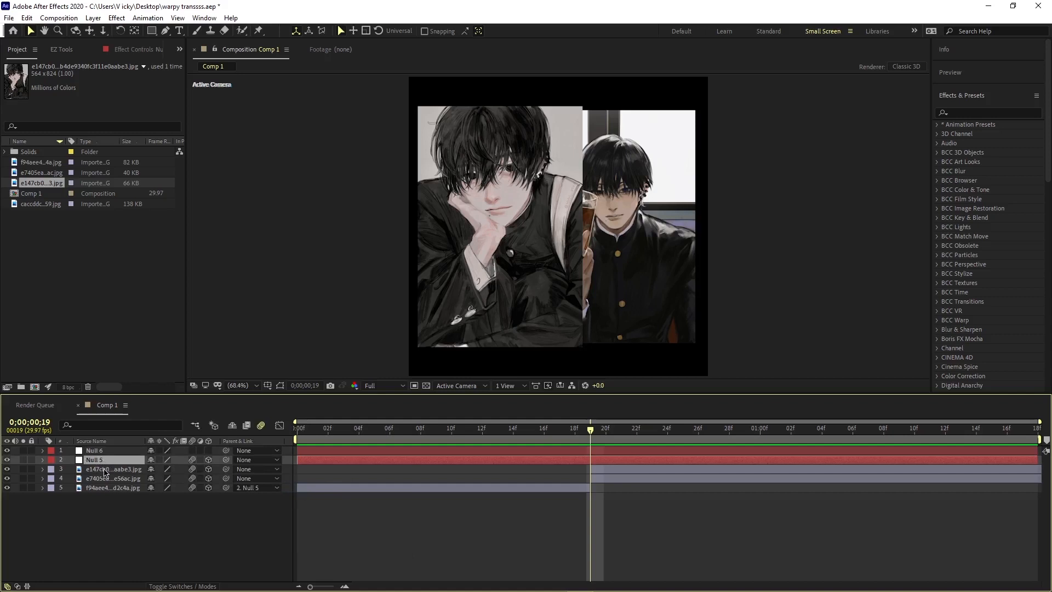
pyautogui.click(104, 470)
pyautogui.click(98, 477)
pyautogui.click(98, 471)
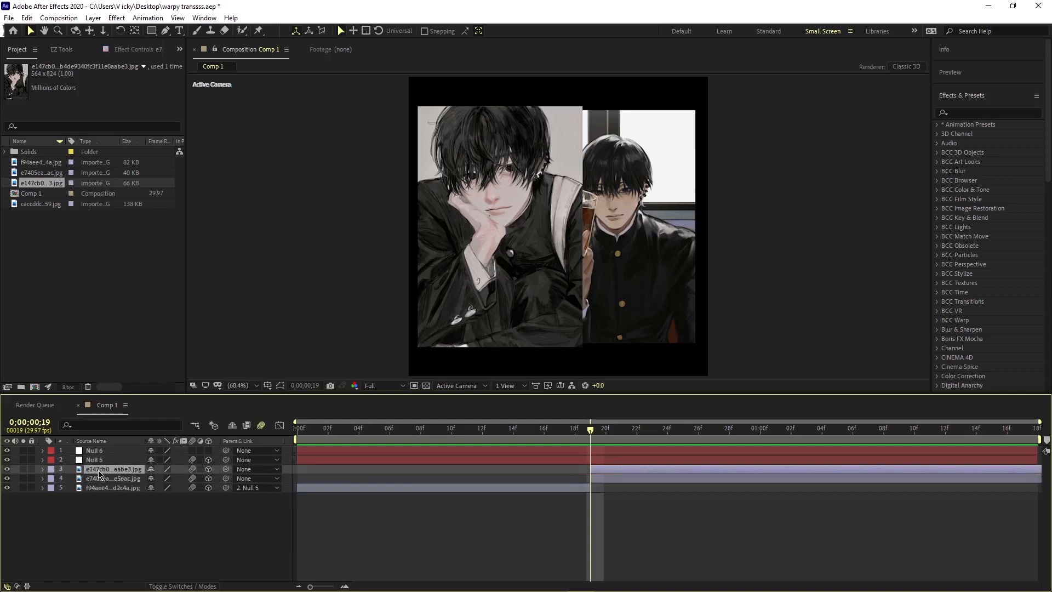
pyautogui.click(95, 453)
pyautogui.click(100, 468)
pyautogui.moveTo(225, 469); pyautogui.dragTo(121, 454)
pyautogui.moveTo(226, 478); pyautogui.dragTo(106, 452)
pyautogui.click(106, 452)
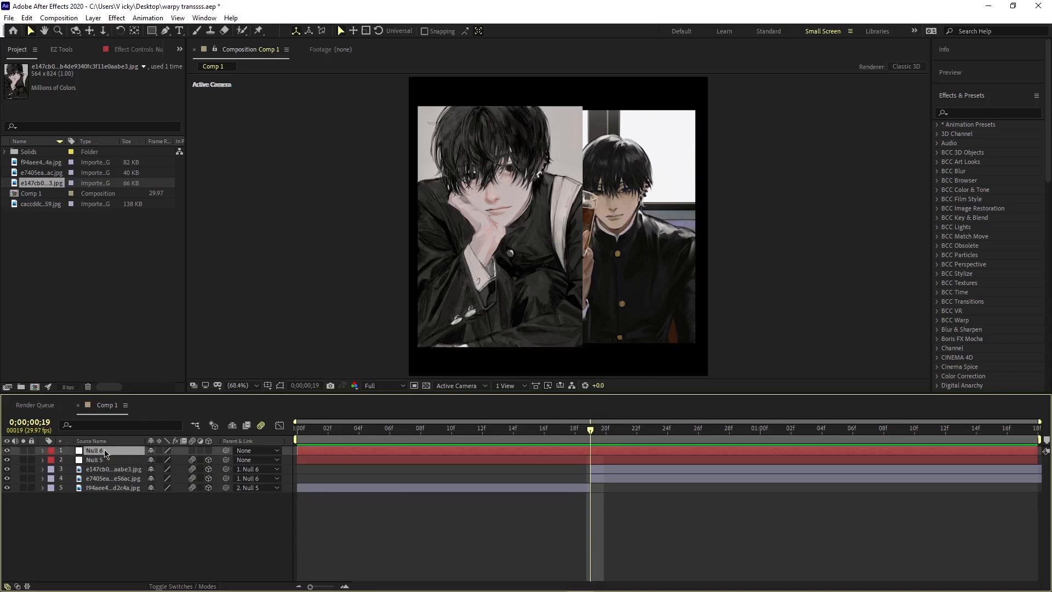
pyautogui.click(208, 451)
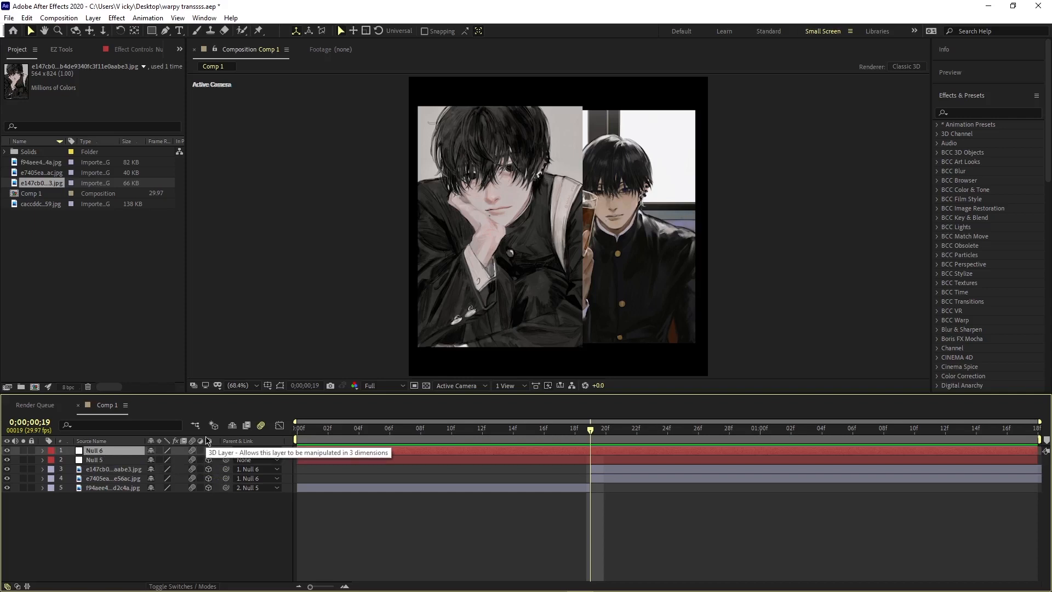
# Step: Bring the e147cb0 image forward in depth by setting its Z position to -77
pyautogui.click(713, 471)
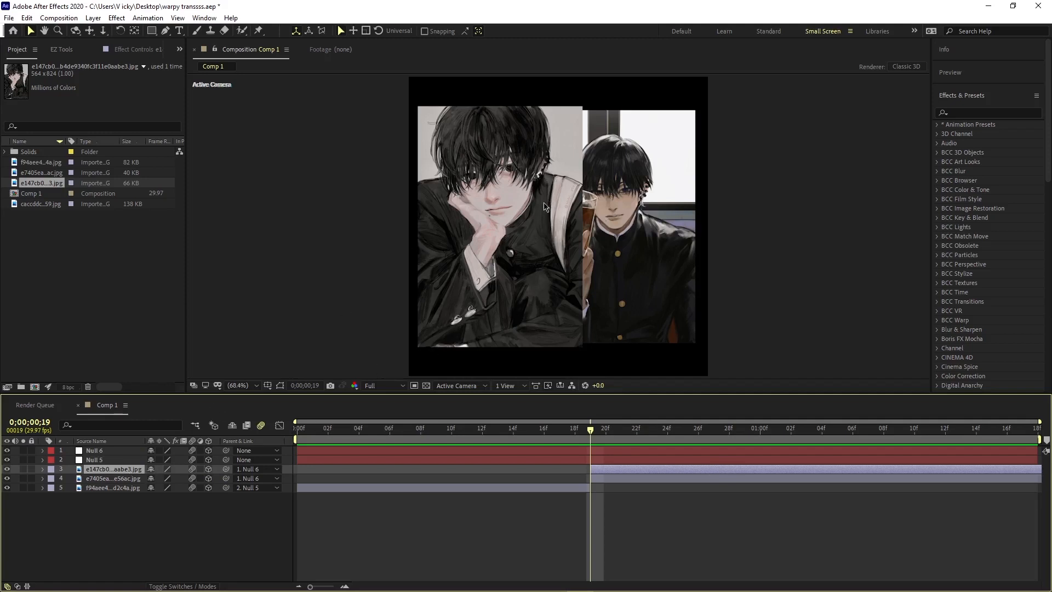
pyautogui.press('p')
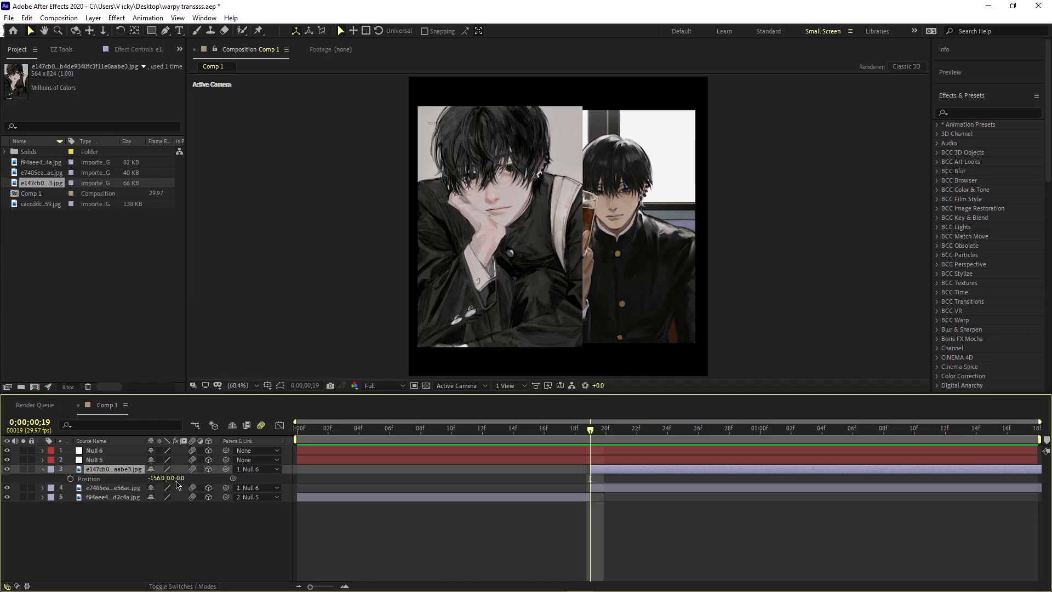
pyautogui.moveTo(177, 484); pyautogui.dragTo(119, 463)
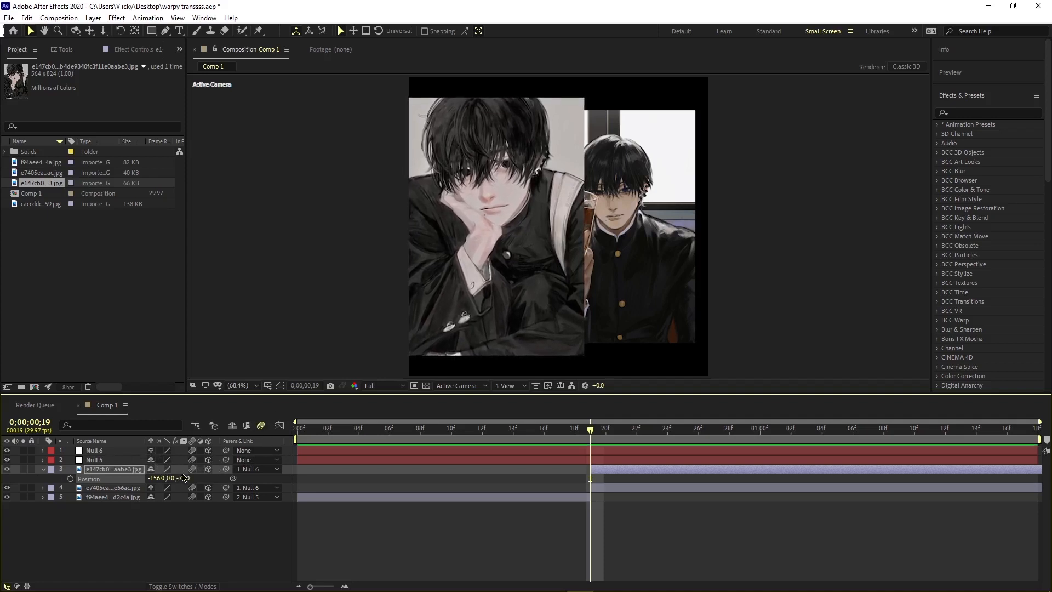
pyautogui.moveTo(184, 478); pyautogui.dragTo(183, 478)
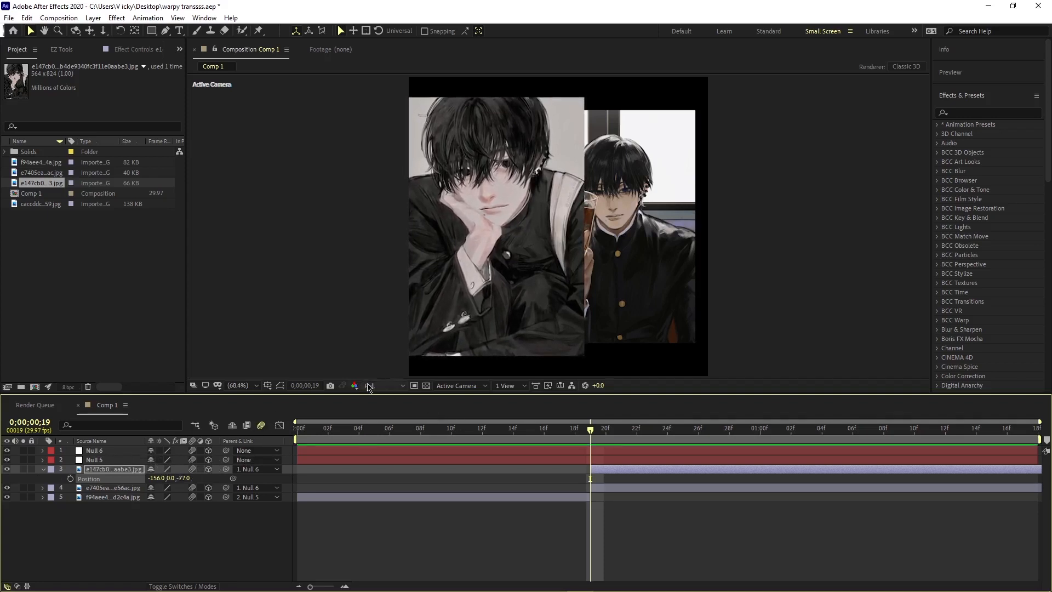
# Step: Using the Back view and Custom View 1 to judge depth, set the e147cb0 image's Z position to -116 and return to Active Camera
pyautogui.click(459, 385)
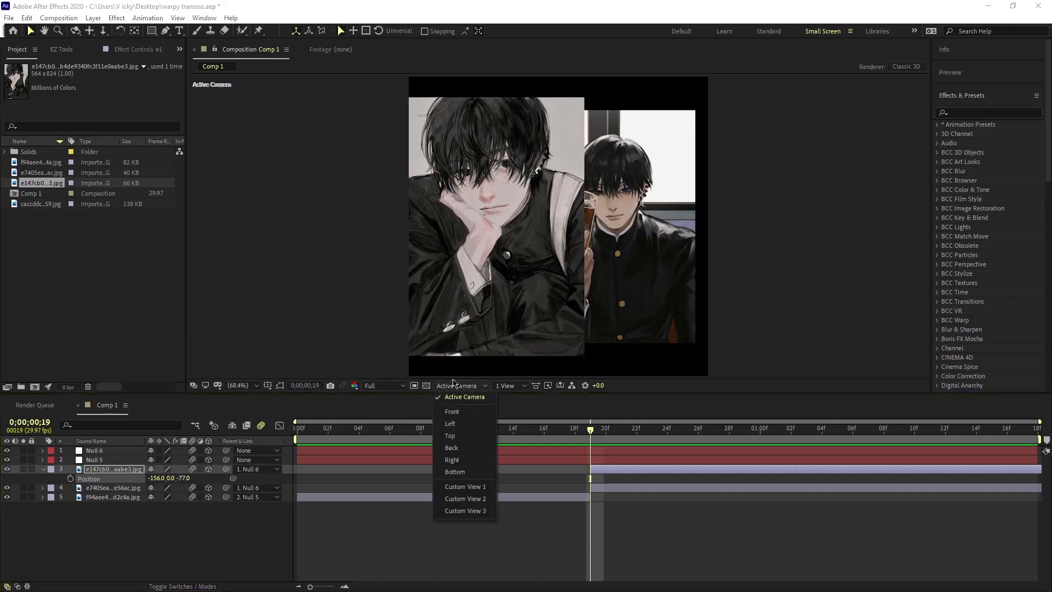
pyautogui.click(451, 448)
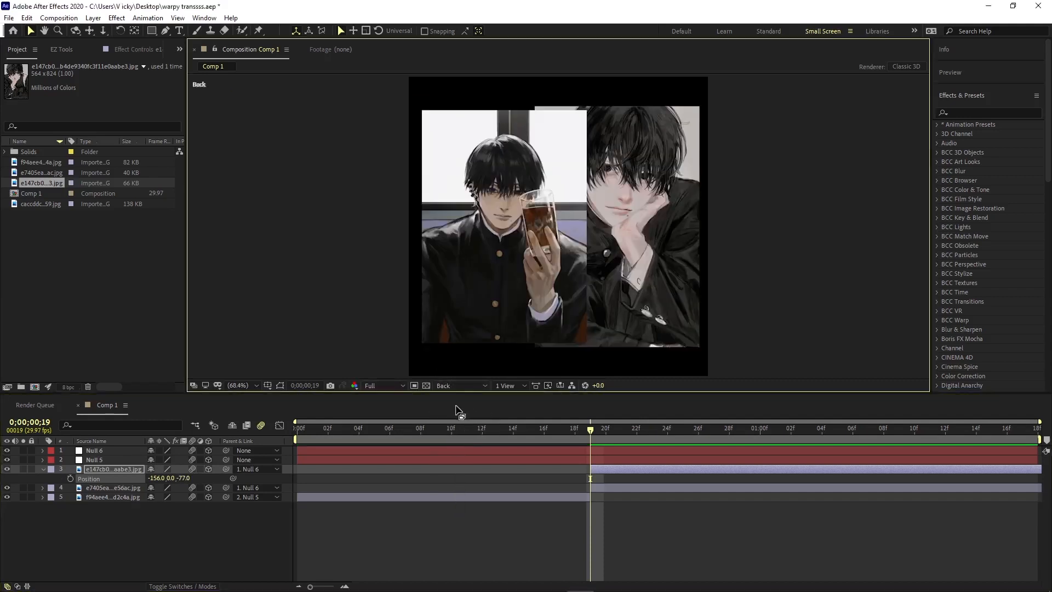
pyautogui.click(459, 385)
pyautogui.click(465, 486)
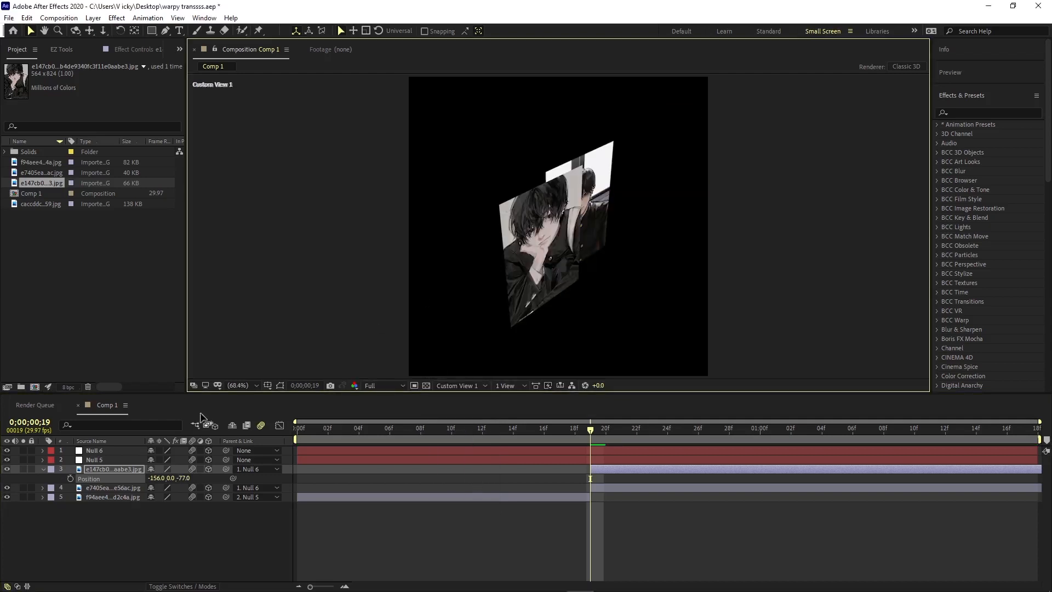
pyautogui.moveTo(186, 479); pyautogui.dragTo(160, 473)
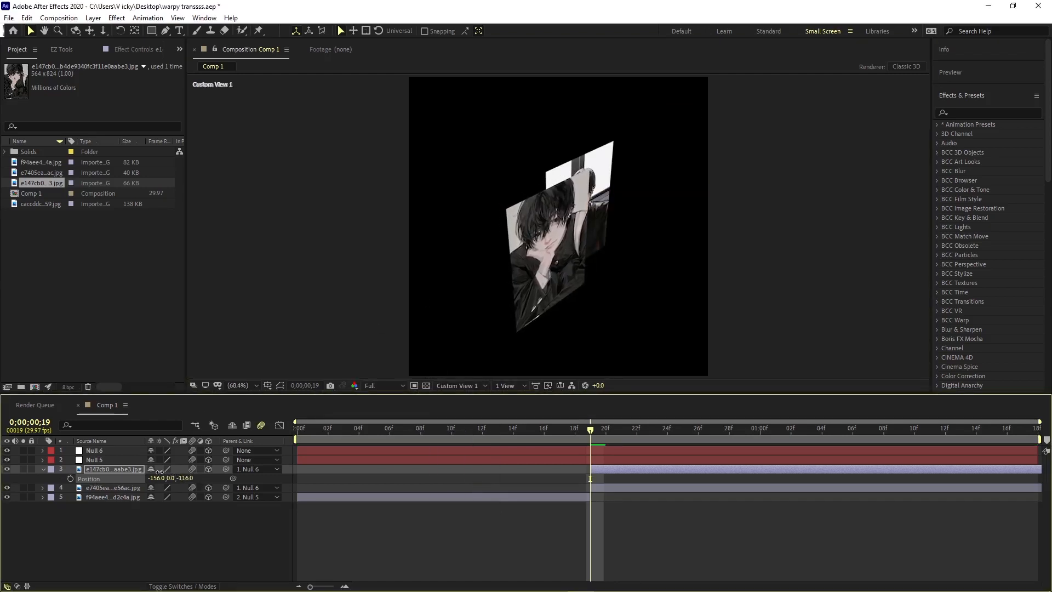
pyautogui.click(469, 386)
pyautogui.click(464, 399)
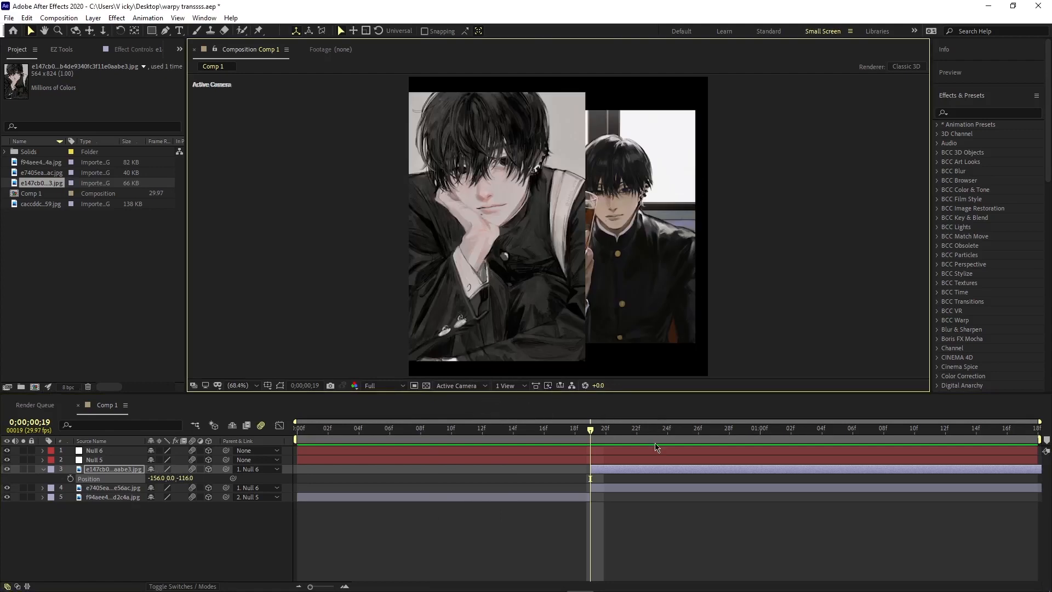
pyautogui.press('p')
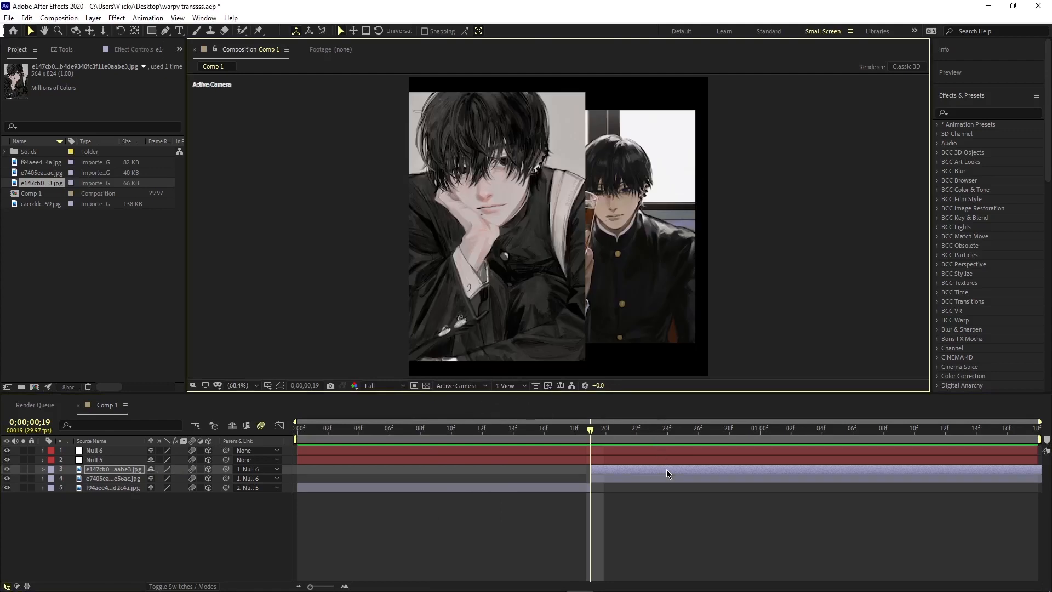
# Step: Try reducing the e147cb0 image's scale to 67% and return it to 78%
pyautogui.press('s')
pyautogui.moveTo(162, 478); pyautogui.dragTo(161, 478)
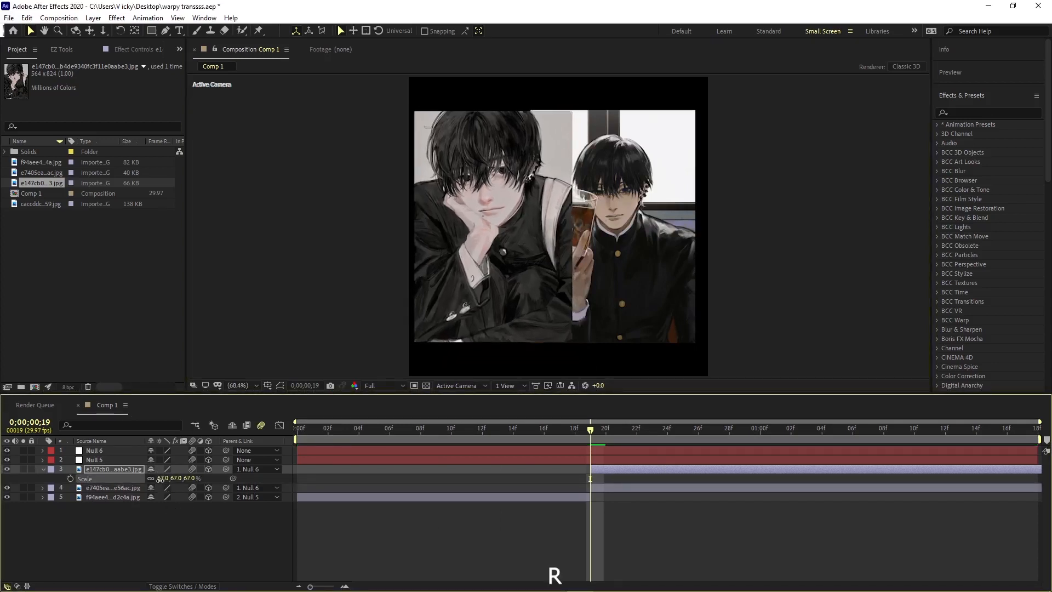
pyautogui.moveTo(162, 479); pyautogui.dragTo(168, 481)
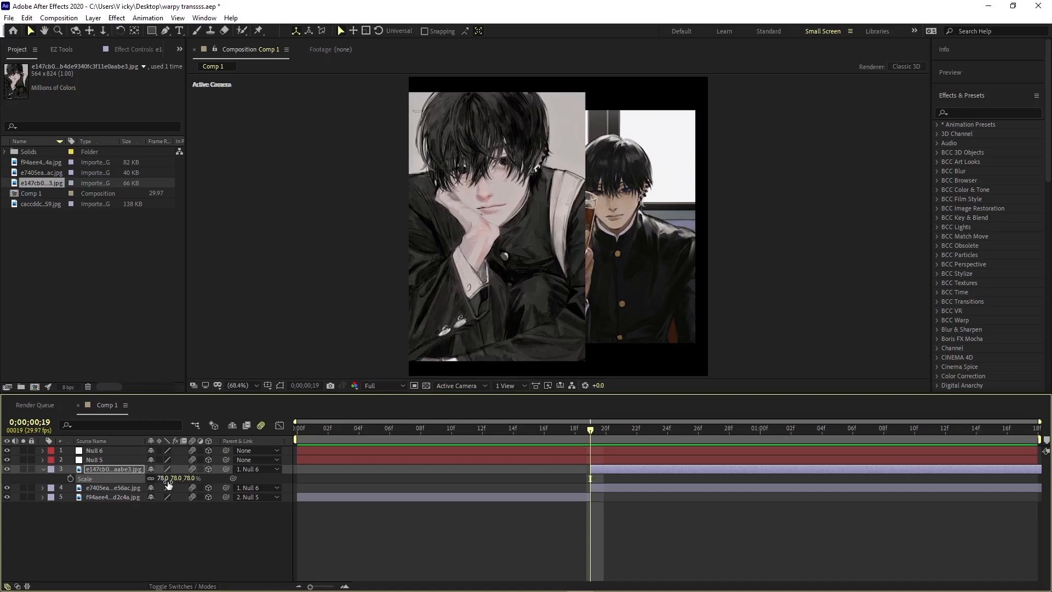
pyautogui.press('s')
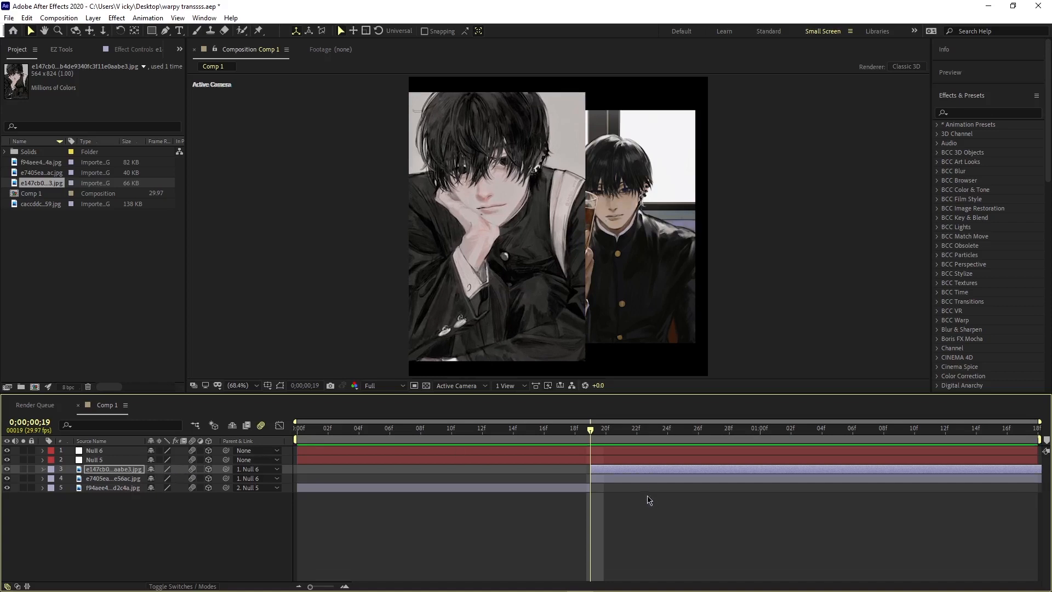
# Step: Add a 0° Y Rotation keyframe to Null 6 and place it at 0;00;01;04
pyautogui.click(598, 450)
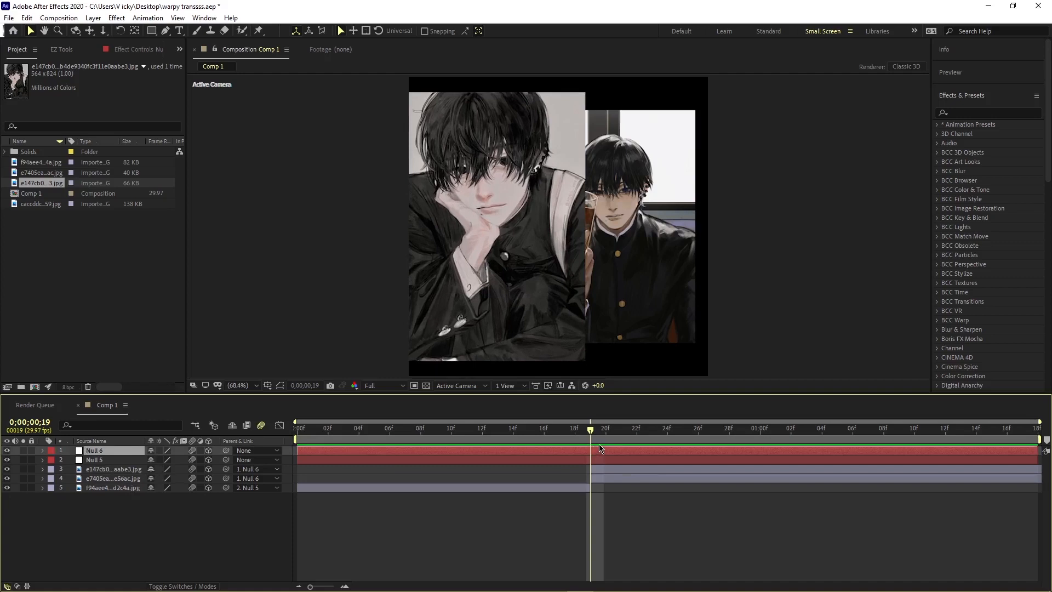
pyautogui.press('r')
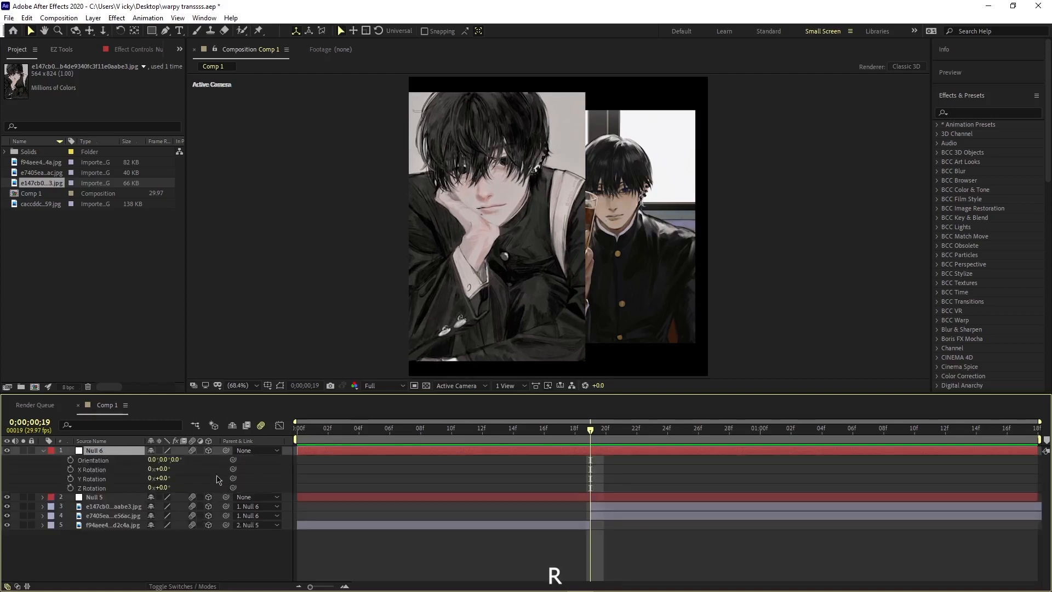
pyautogui.moveTo(162, 479); pyautogui.dragTo(242, 482)
pyautogui.hotkey('ctrl', 'z')
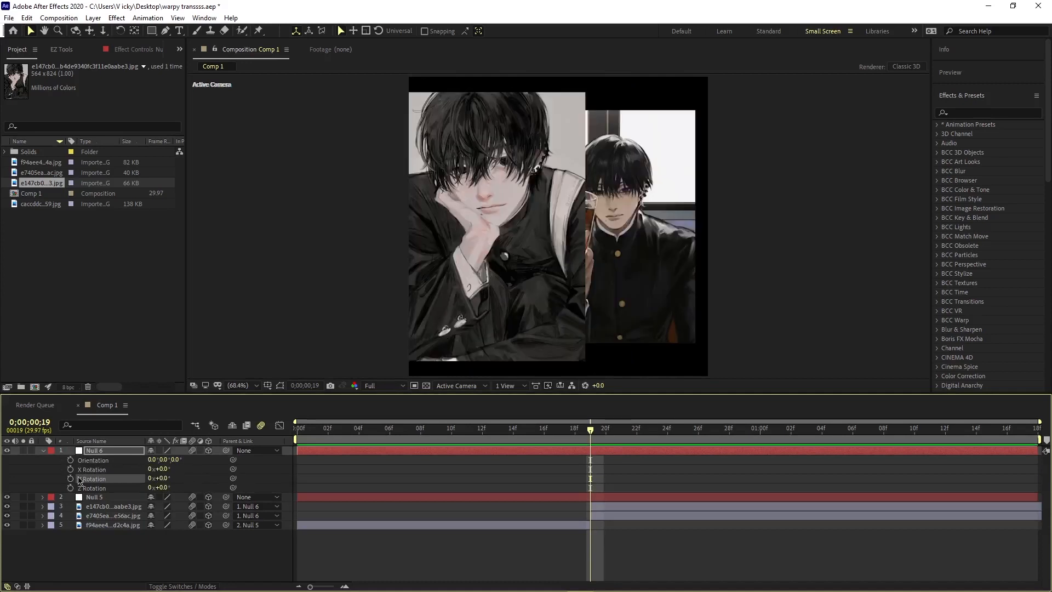
pyautogui.click(70, 479)
pyautogui.moveTo(591, 479); pyautogui.dragTo(821, 479)
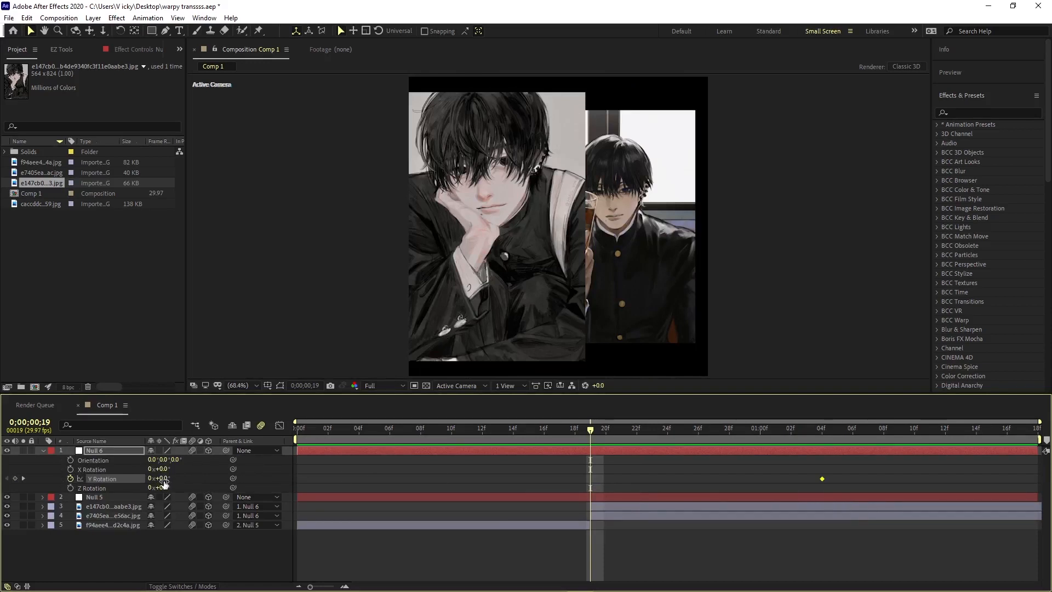
# Step: Set Null 6's Y Rotation to -90° at frame 19 to keyframe the start of the flip
pyautogui.click(106, 500)
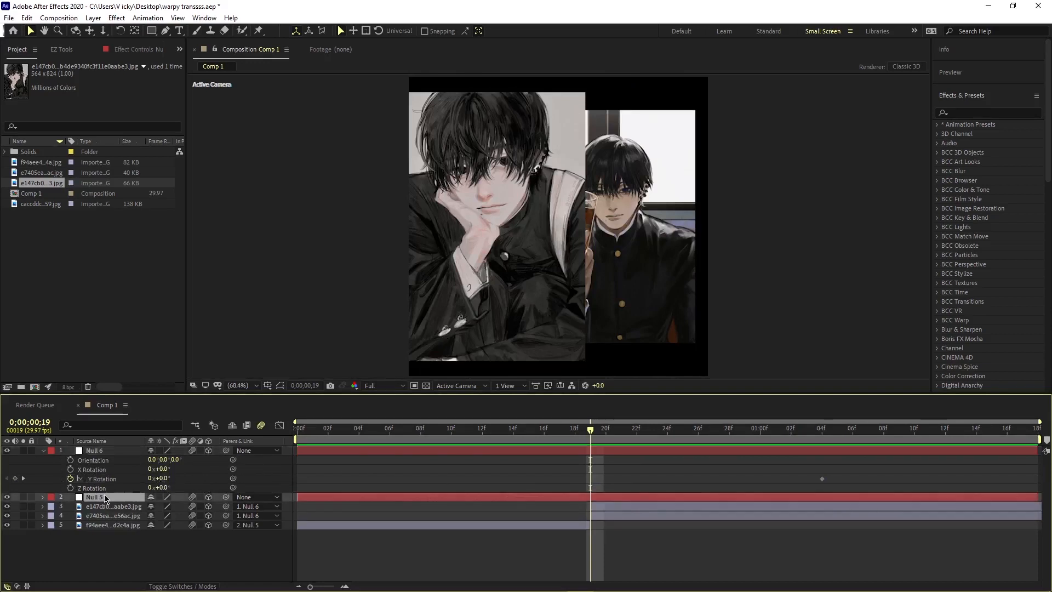
pyautogui.click(530, 525)
pyautogui.press('r')
pyautogui.press('r')
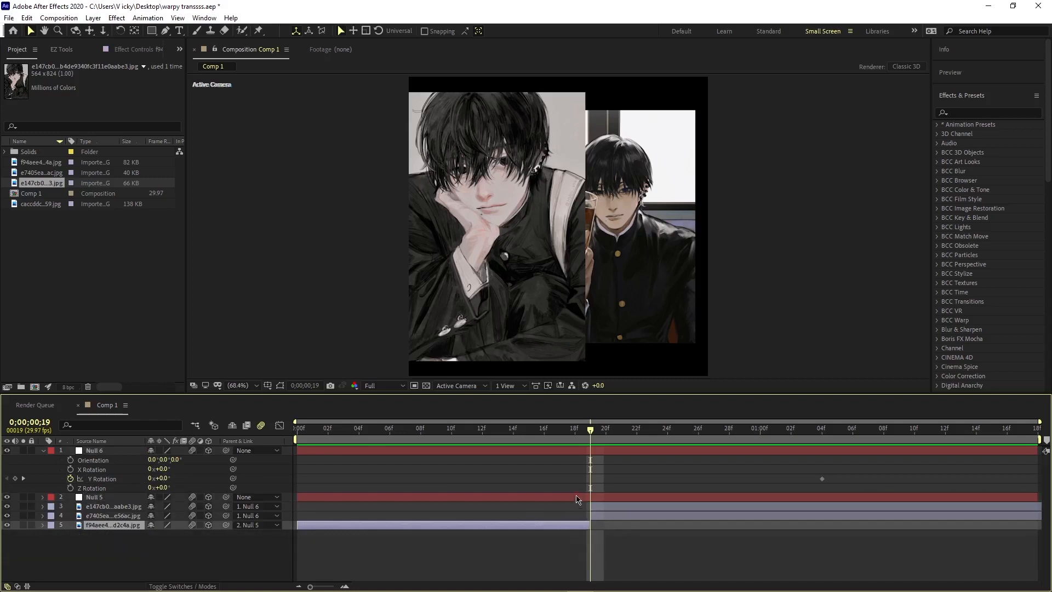
pyautogui.click(160, 479)
pyautogui.press('Return')
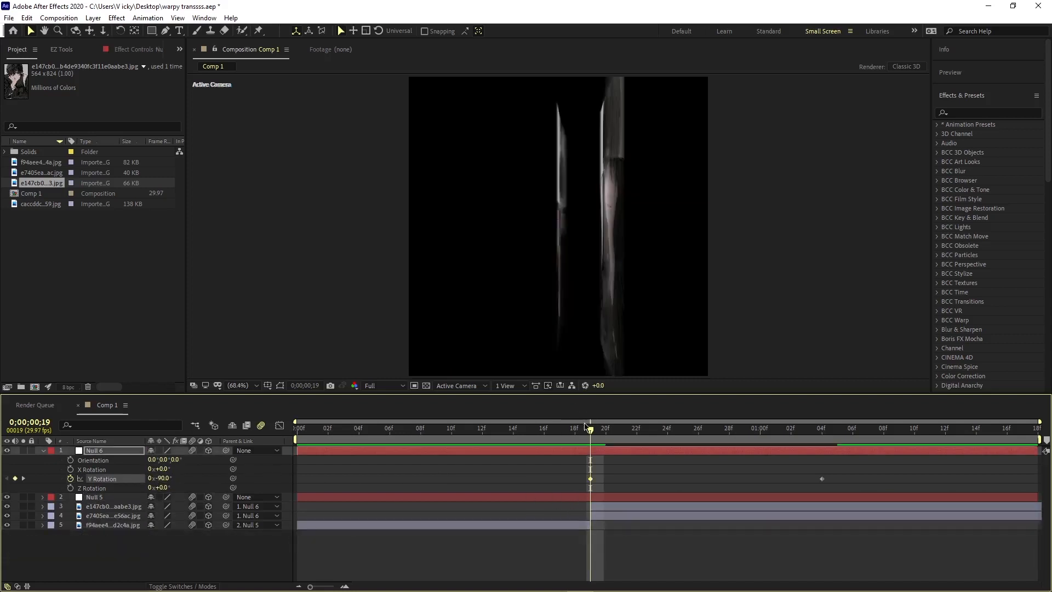
# Step: Check the flip of the f94aee4 image around frame 15 and apply Easy Ease to both Y Rotation keyframes of Null 6
pyautogui.moveTo(596, 429); pyautogui.dragTo(532, 535)
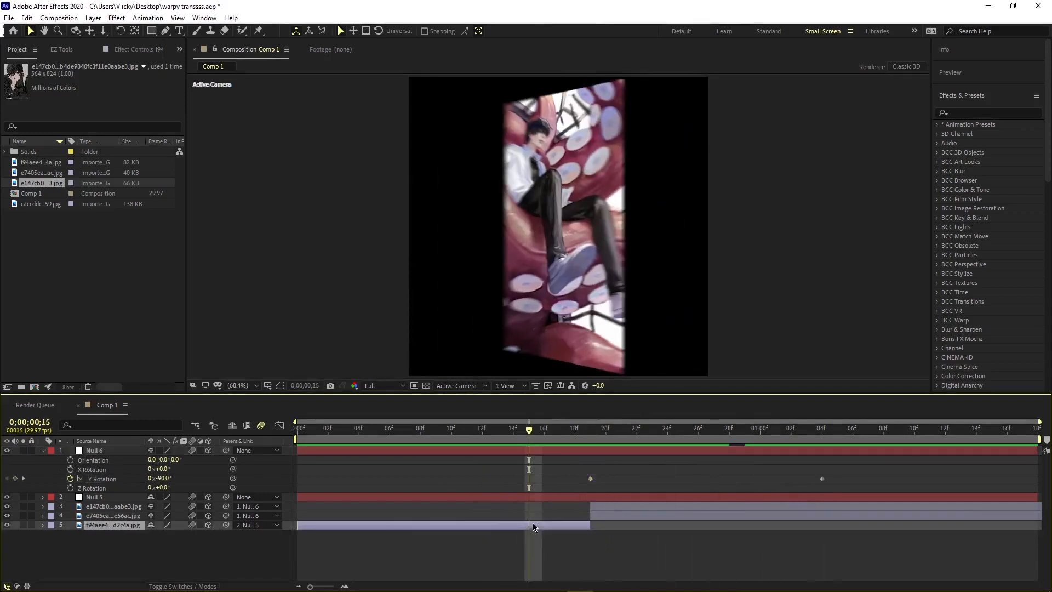
pyautogui.click(579, 451)
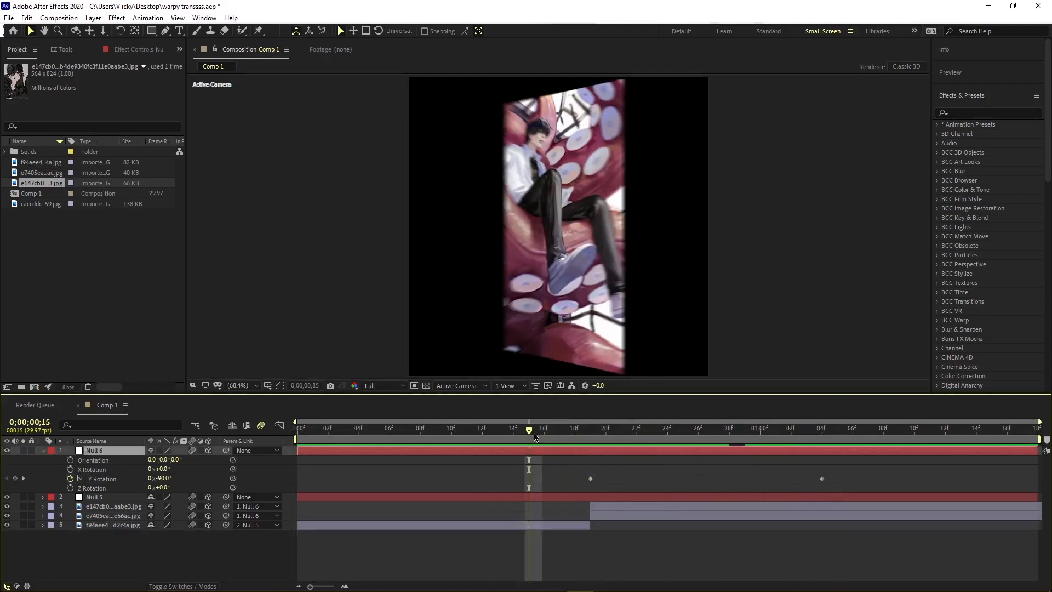
pyautogui.moveTo(536, 435); pyautogui.dragTo(590, 434)
pyautogui.moveTo(896, 469); pyautogui.dragTo(519, 486)
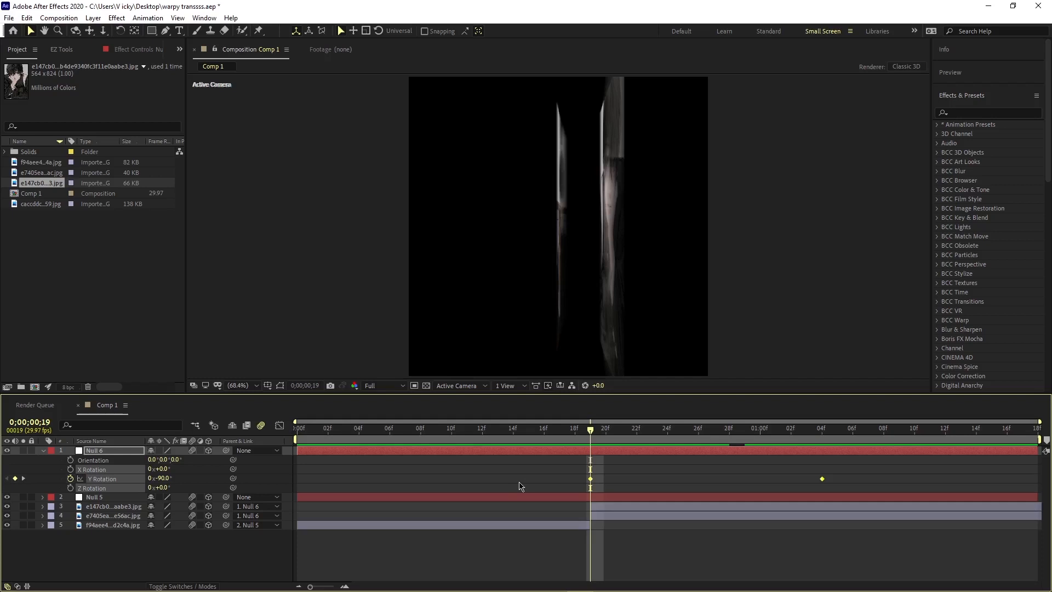
pyautogui.press('F9')
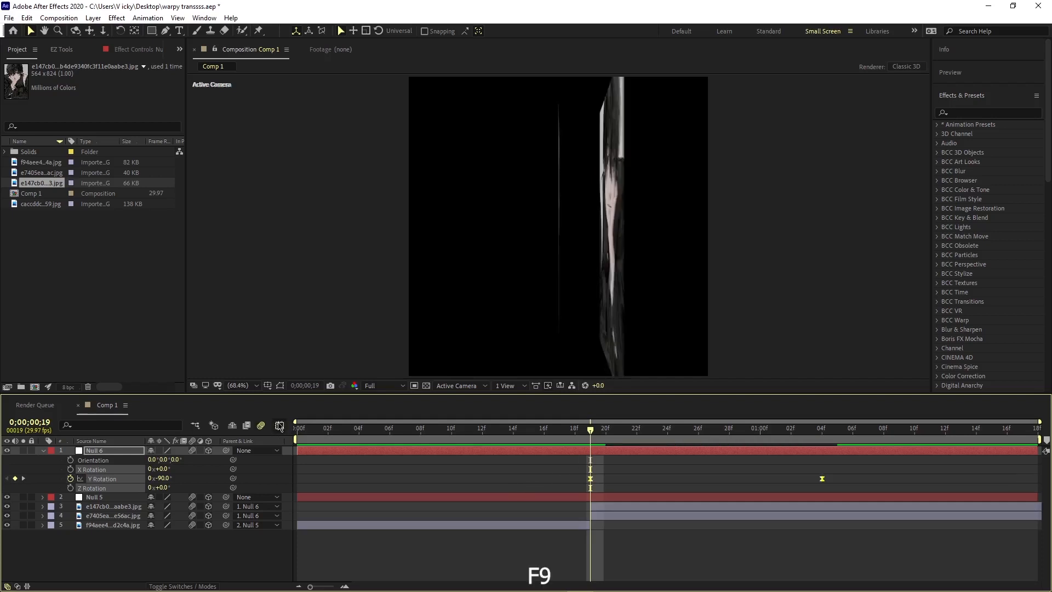
# Step: Shape Null 6's Y Rotation speed graph into a sharp spike at frame 19 that tapers off towards the last keyframe
pyautogui.click(280, 425)
pyautogui.rightClick(596, 509)
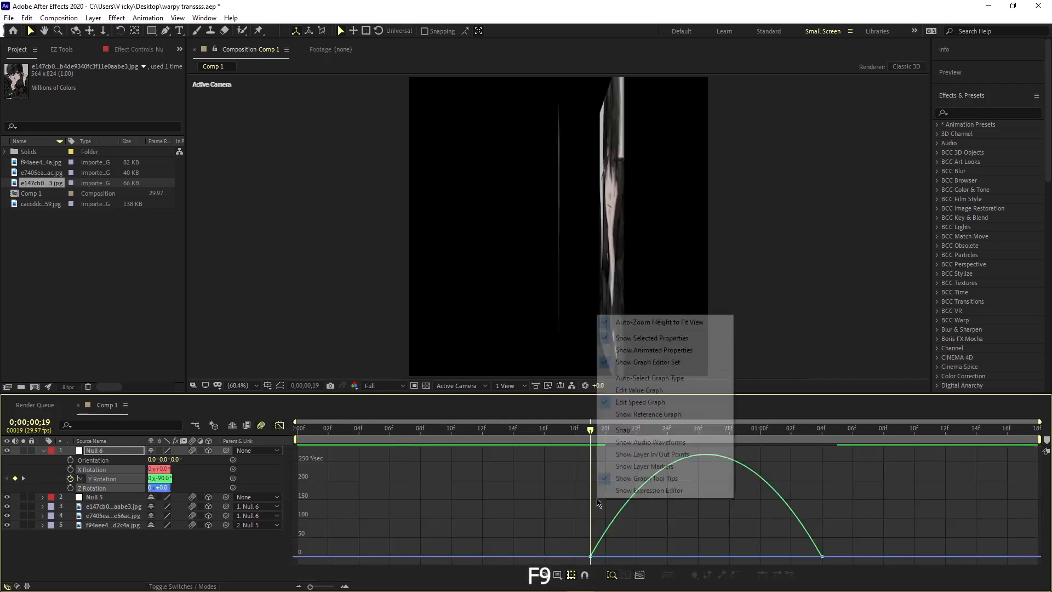
pyautogui.click(593, 553)
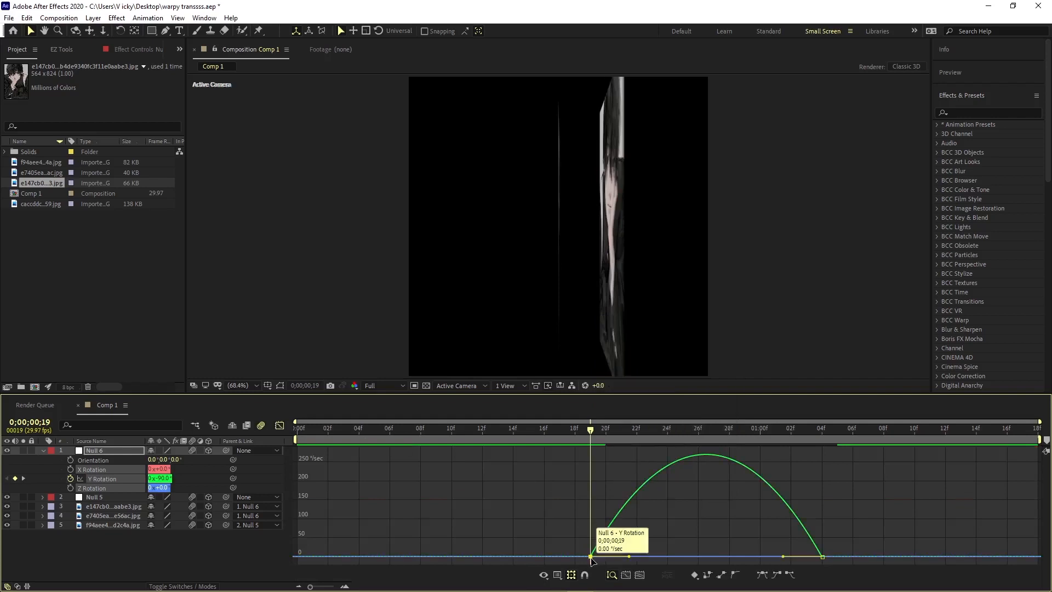
pyautogui.moveTo(630, 557); pyautogui.dragTo(585, 556)
pyautogui.moveTo(781, 557); pyautogui.dragTo(705, 556)
# Step: Preview the transition, leave the graph editor, and stop playback at 0;00;01;01
pyautogui.press('space')
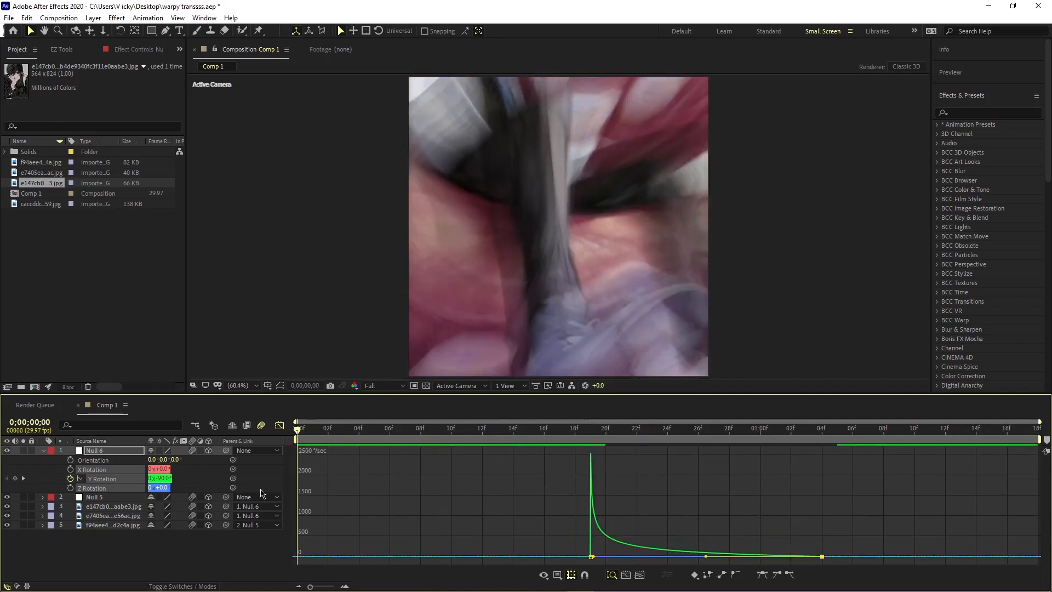
pyautogui.click(280, 426)
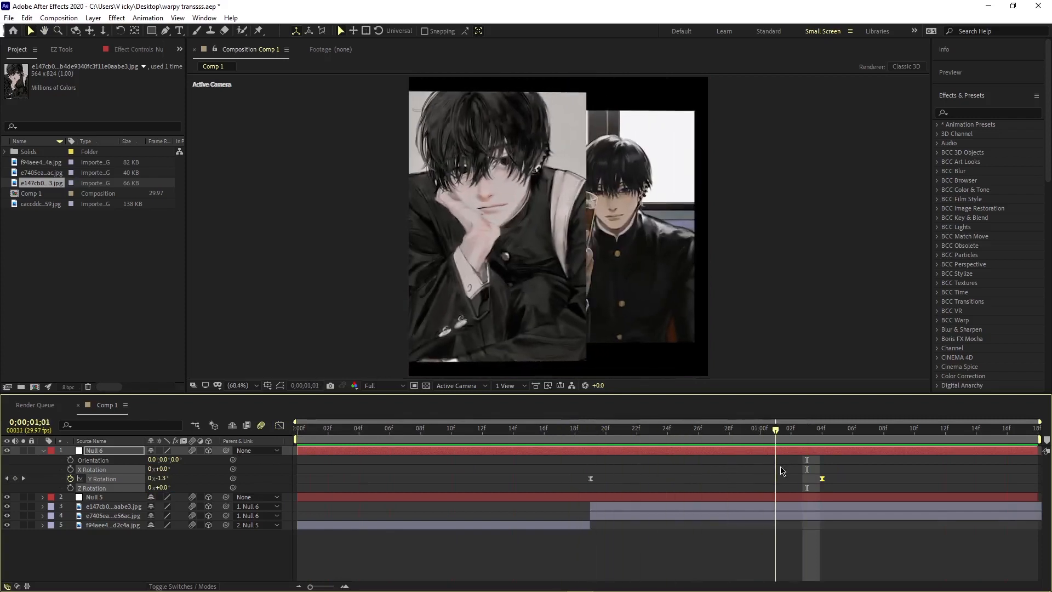
pyautogui.press('space')
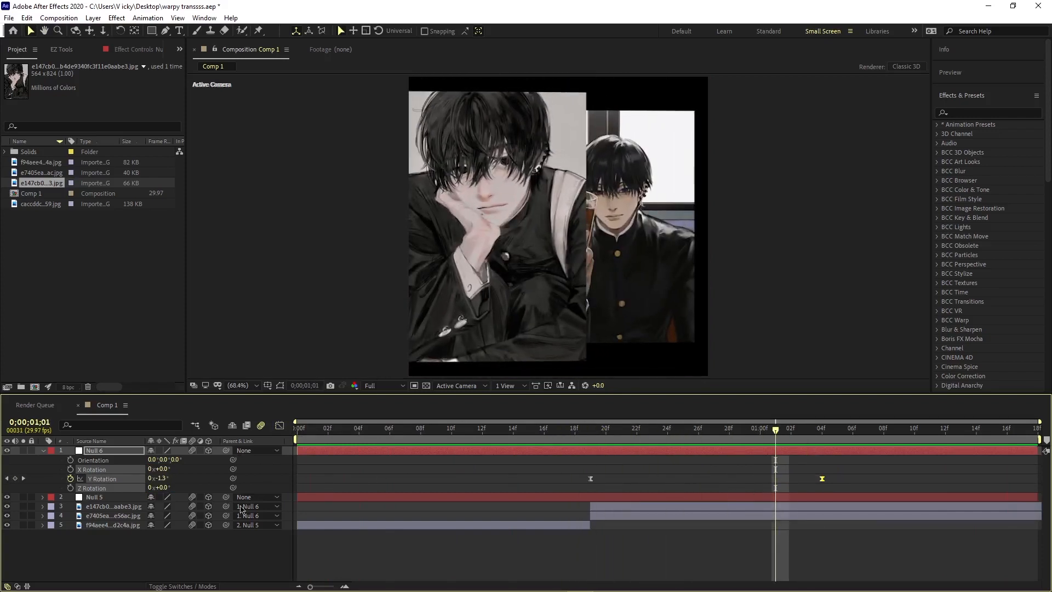
# Step: Add a new null object, parent Null 6 to it, enable its 3D switch, and preview the transition
pyautogui.rightClick(149, 539)
pyautogui.moveTo(263, 421)
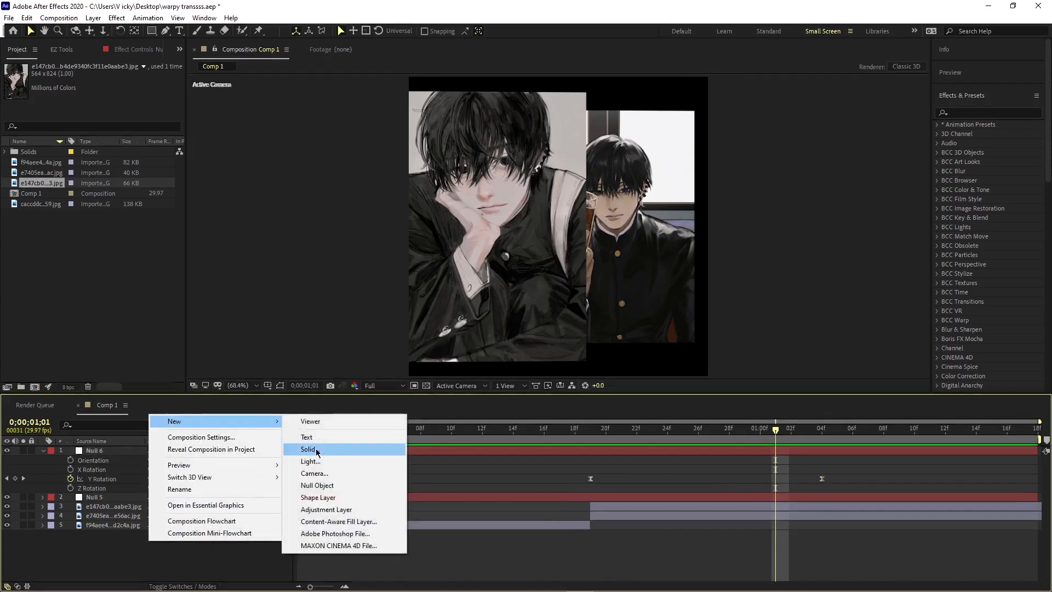
pyautogui.click(330, 485)
pyautogui.click(112, 462)
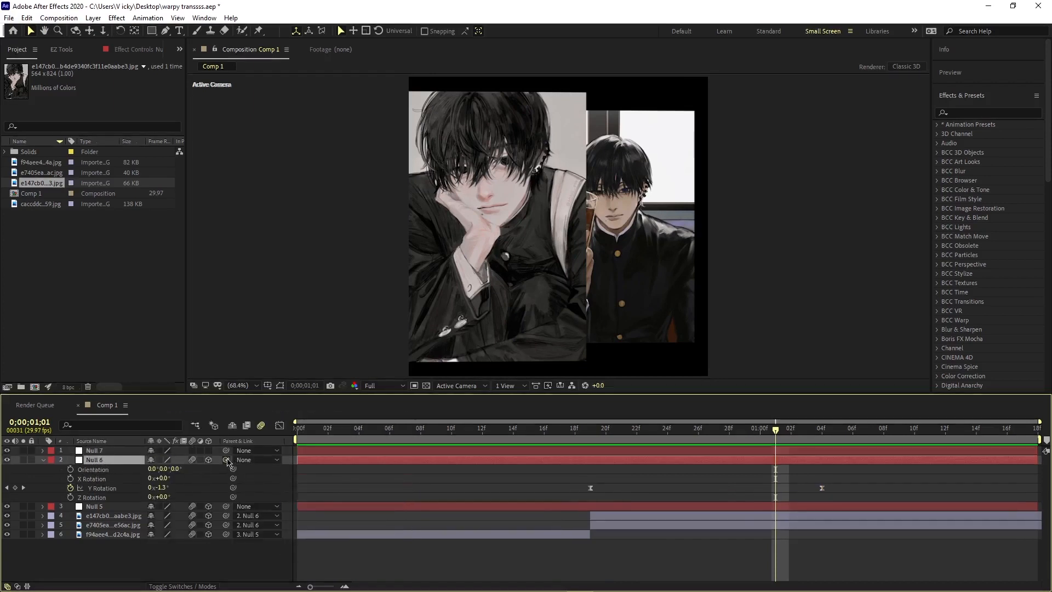
pyautogui.moveTo(227, 462); pyautogui.dragTo(219, 451)
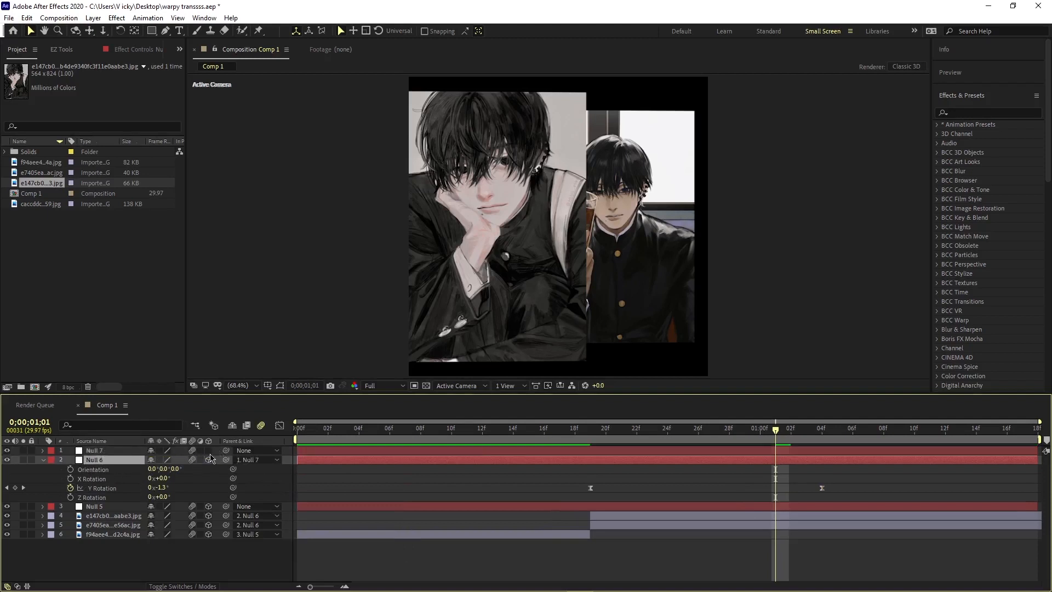
pyautogui.click(208, 450)
pyautogui.press('space')
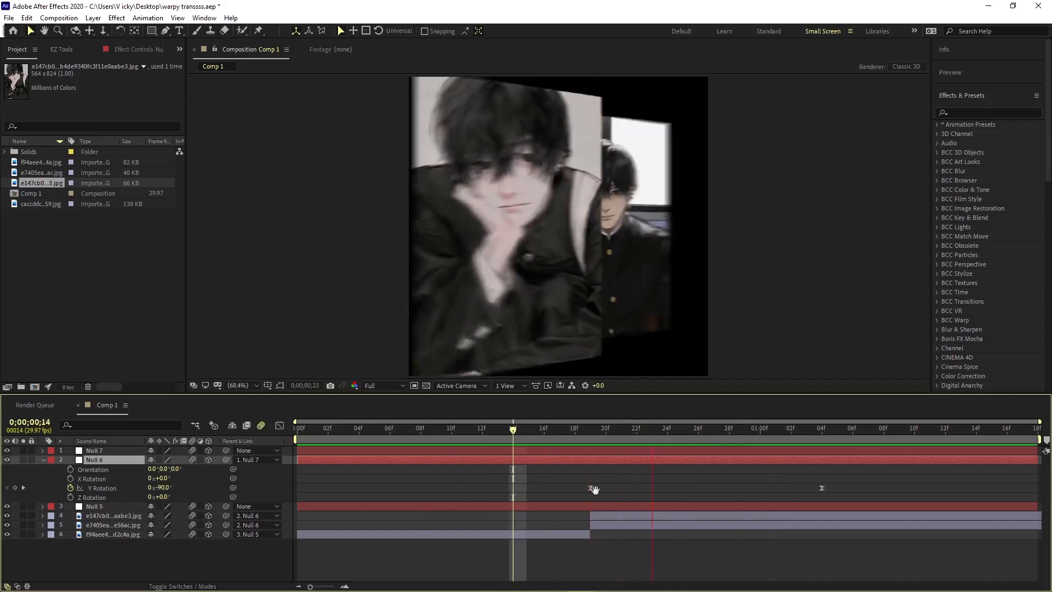
# Step: Keyframe Null 7's Z Rotation at 0;00;00;26, set it to 6° at 0;00;01;17, and play the result
pyautogui.moveTo(690, 438)
pyautogui.mouseDown()
pyautogui.moveTo(789, 444)
pyautogui.moveTo(705, 451)
pyautogui.mouseUp()
pyautogui.click(704, 451)
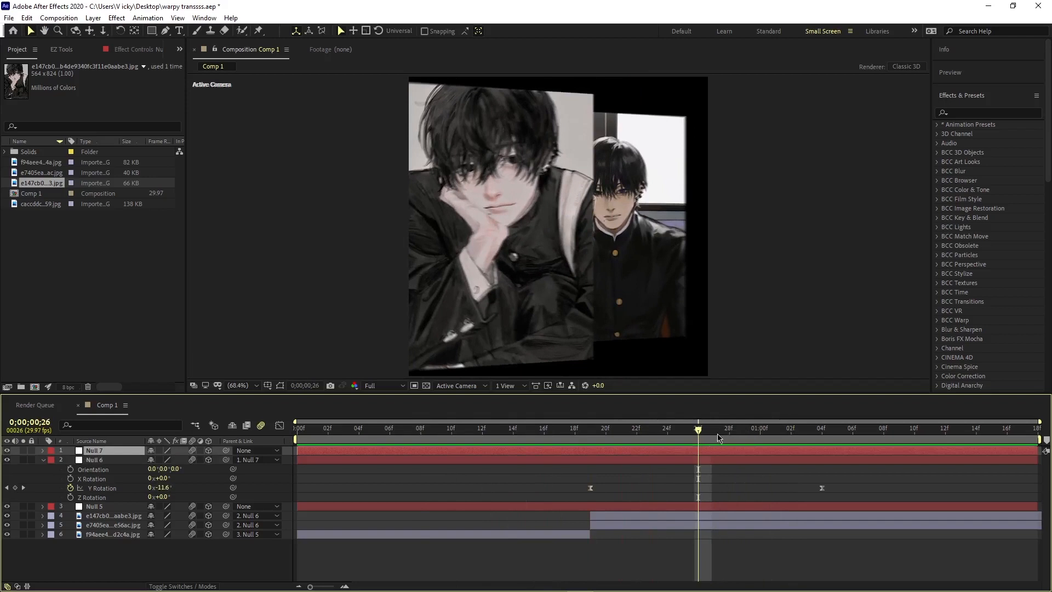
pyautogui.press('r')
pyautogui.click(70, 487)
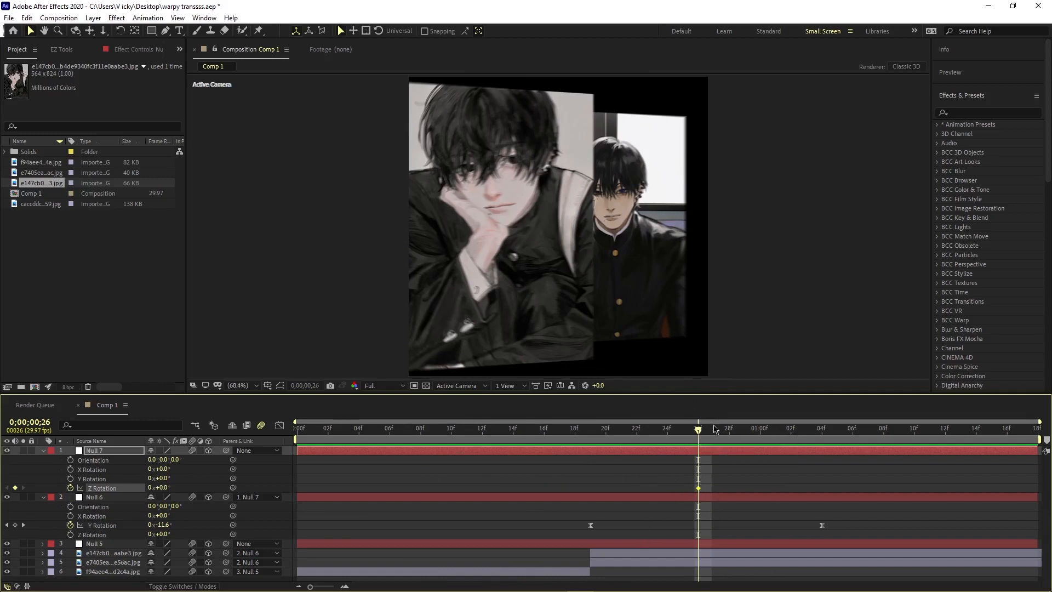
pyautogui.moveTo(704, 434); pyautogui.dragTo(1022, 435)
pyautogui.moveTo(166, 487); pyautogui.dragTo(177, 491)
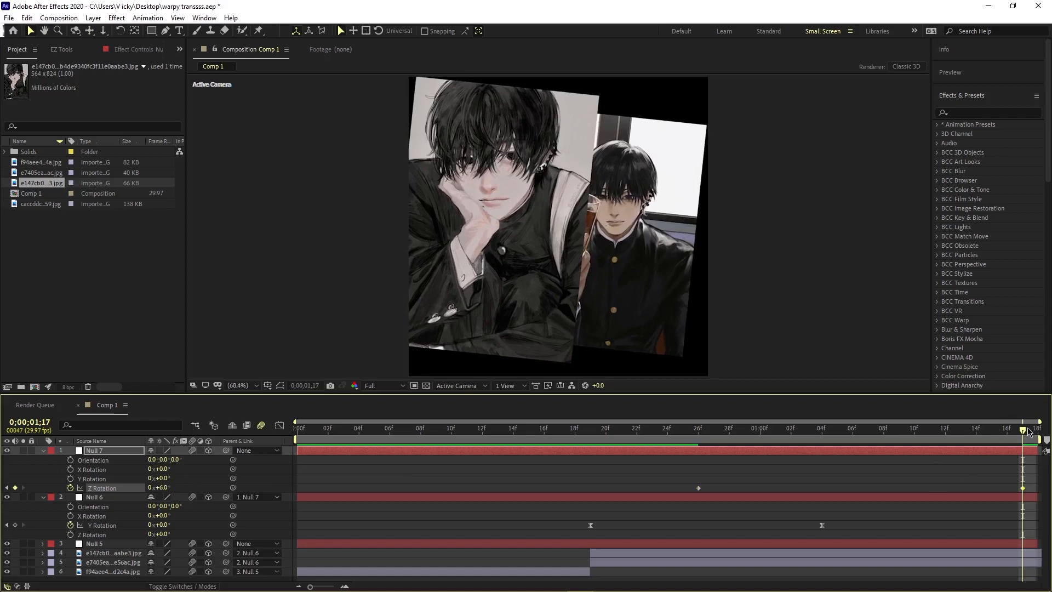
pyautogui.press('space')
pyautogui.press('space')
# Step: Apply Easy Ease to both Z Rotation keyframes of Null 7 and open their speed graph
pyautogui.moveTo(631, 479); pyautogui.dragTo(1031, 493)
pyautogui.press('F9')
pyautogui.click(280, 426)
pyautogui.rightClick(970, 476)
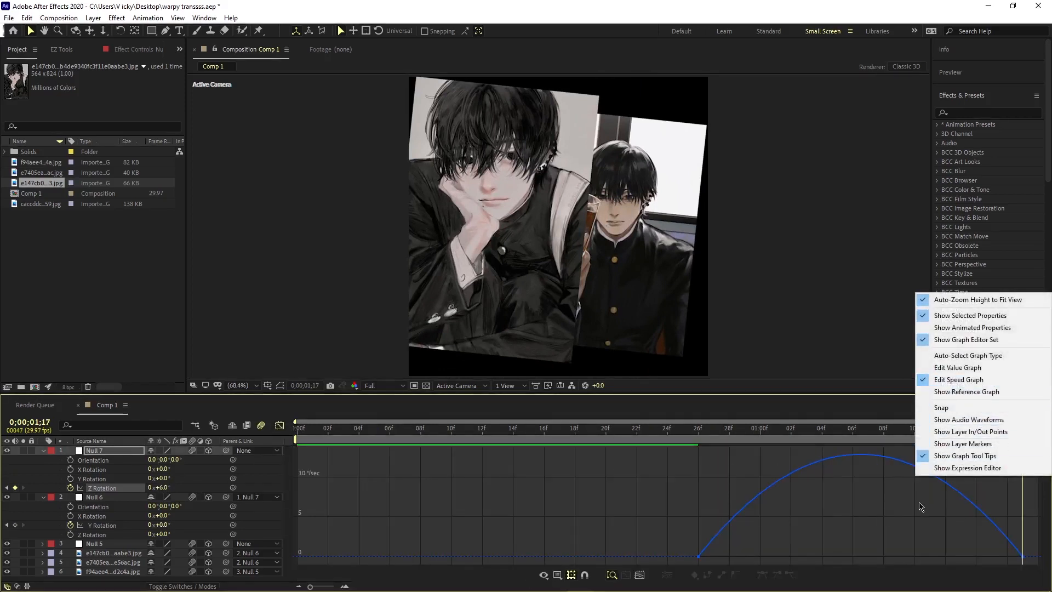
pyautogui.click(939, 511)
pyautogui.press('pagedown')
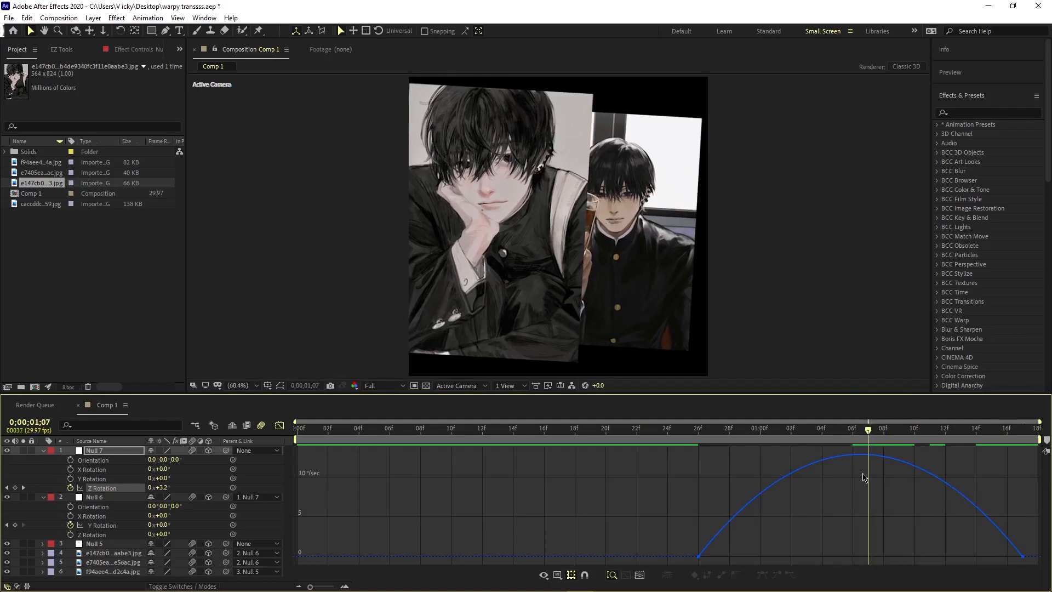
# Step: Lengthen both handles of Null 7's Z Rotation speed graph into a narrow central peak and preview from 0;00;00;18
pyautogui.click(1015, 557)
pyautogui.moveTo(968, 559); pyautogui.dragTo(923, 555)
pyautogui.moveTo(759, 558); pyautogui.dragTo(813, 557)
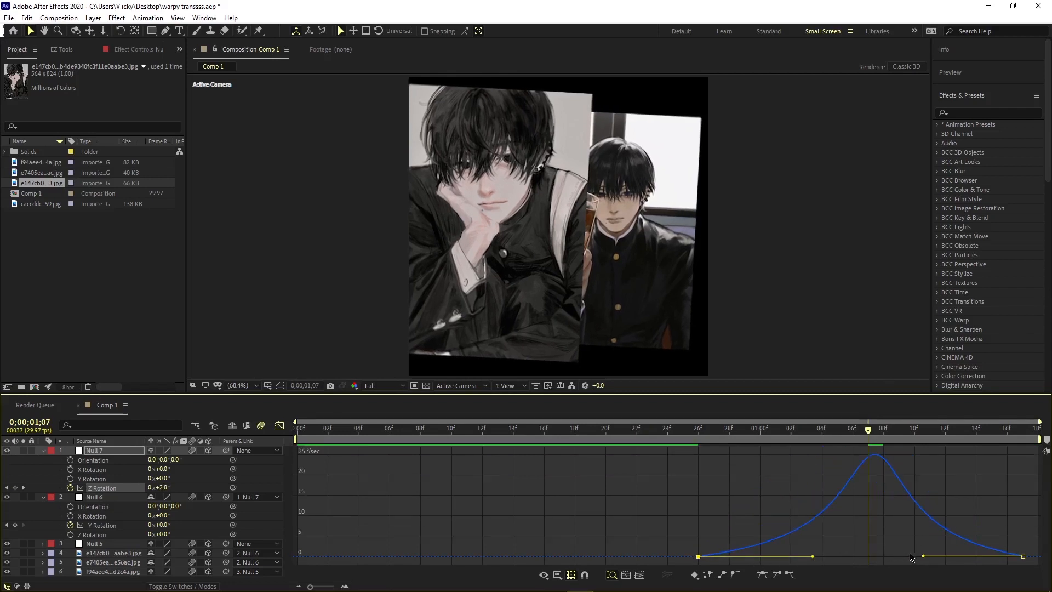
pyautogui.moveTo(926, 557); pyautogui.dragTo(922, 559)
pyautogui.moveTo(867, 441); pyautogui.dragTo(576, 446)
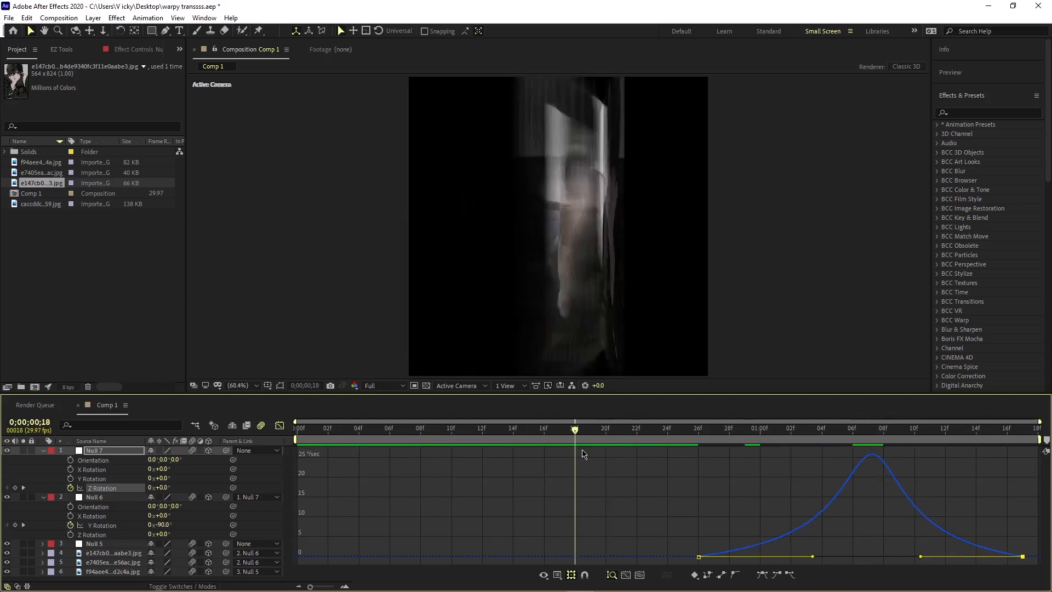
pyautogui.press('space')
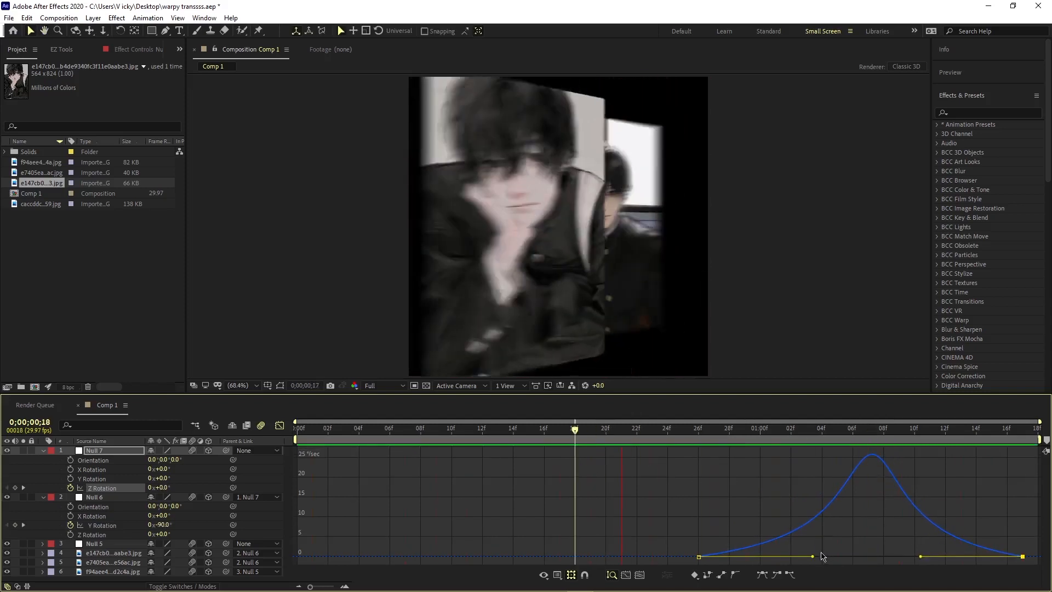
# Step: Shorten both handles of Null 7's Z Rotation speed graph slightly, preview the motion, and leave the graph editor
pyautogui.moveTo(812, 557); pyautogui.dragTo(806, 557)
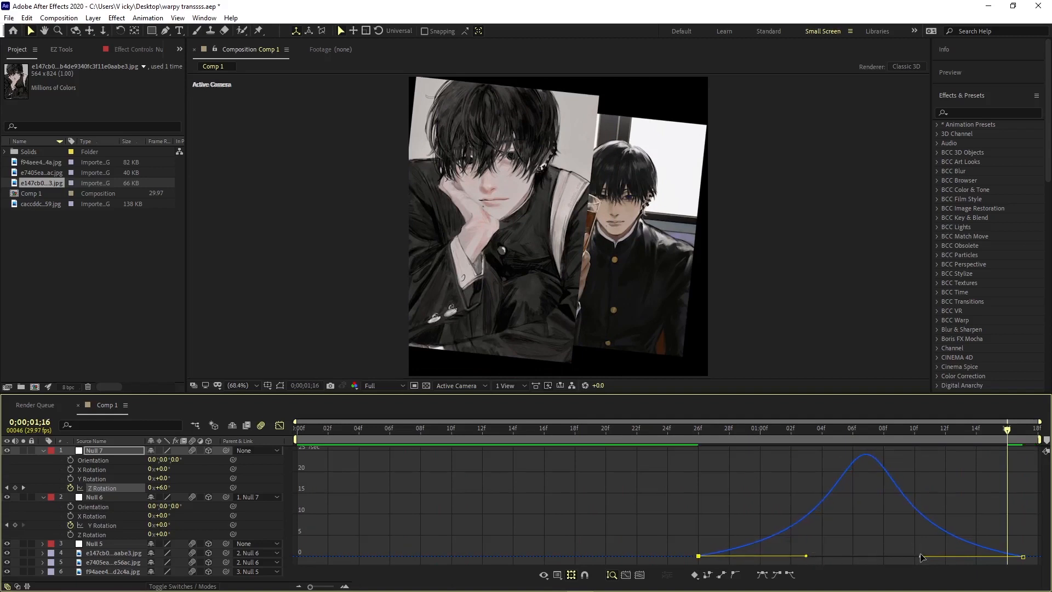
pyautogui.moveTo(921, 557); pyautogui.dragTo(930, 557)
pyautogui.moveTo(995, 438); pyautogui.dragTo(640, 442)
pyautogui.press('space')
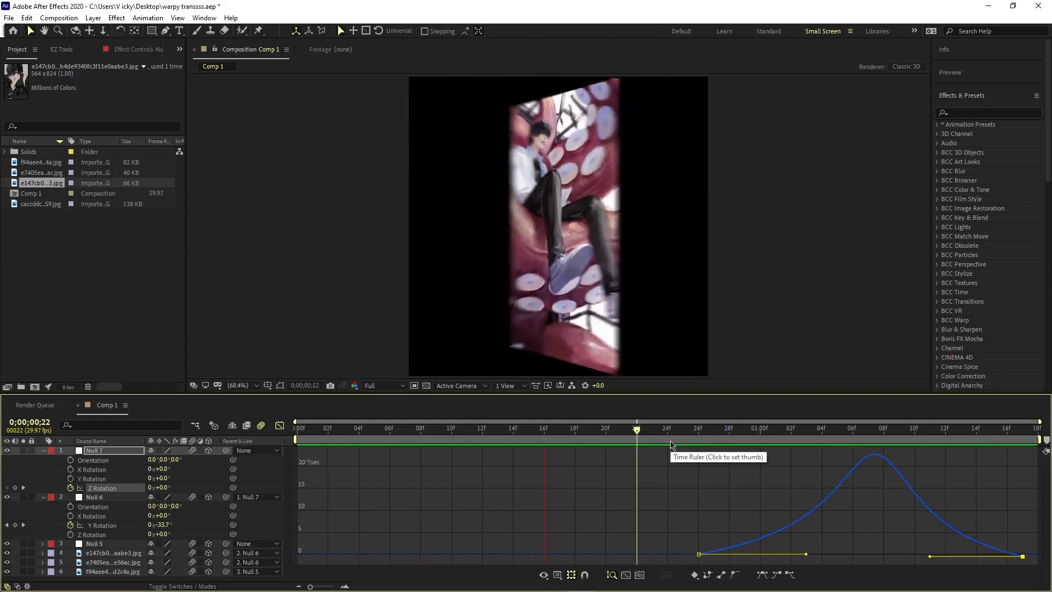
pyautogui.click(279, 425)
# Step: Go to 0;00;00;26 and reveal only the keyframed properties of all layers
pyautogui.moveTo(958, 445); pyautogui.dragTo(717, 442)
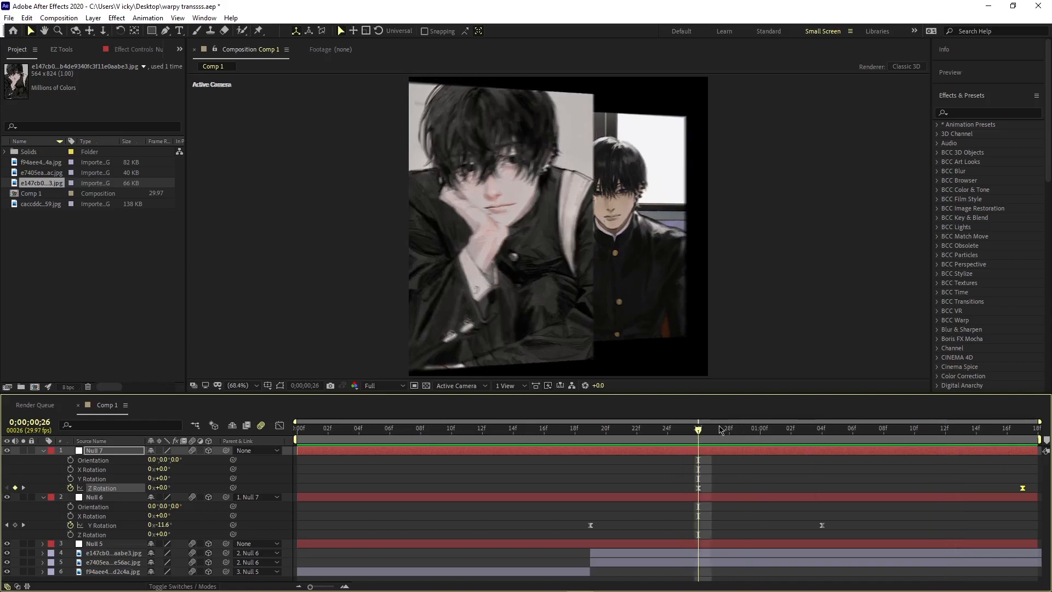
pyautogui.click(720, 555)
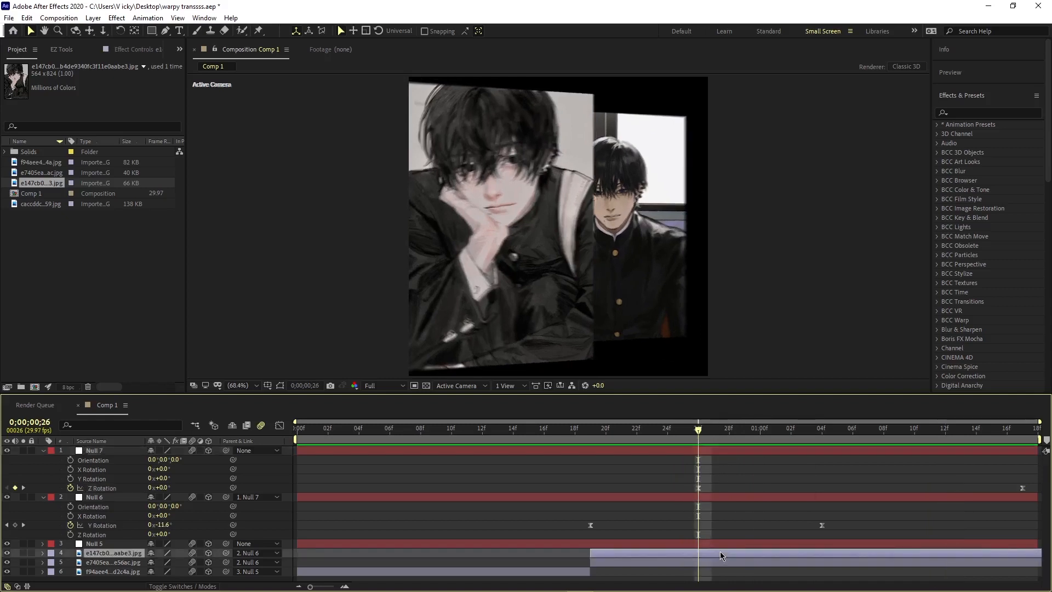
pyautogui.click(755, 572)
pyautogui.press('p')
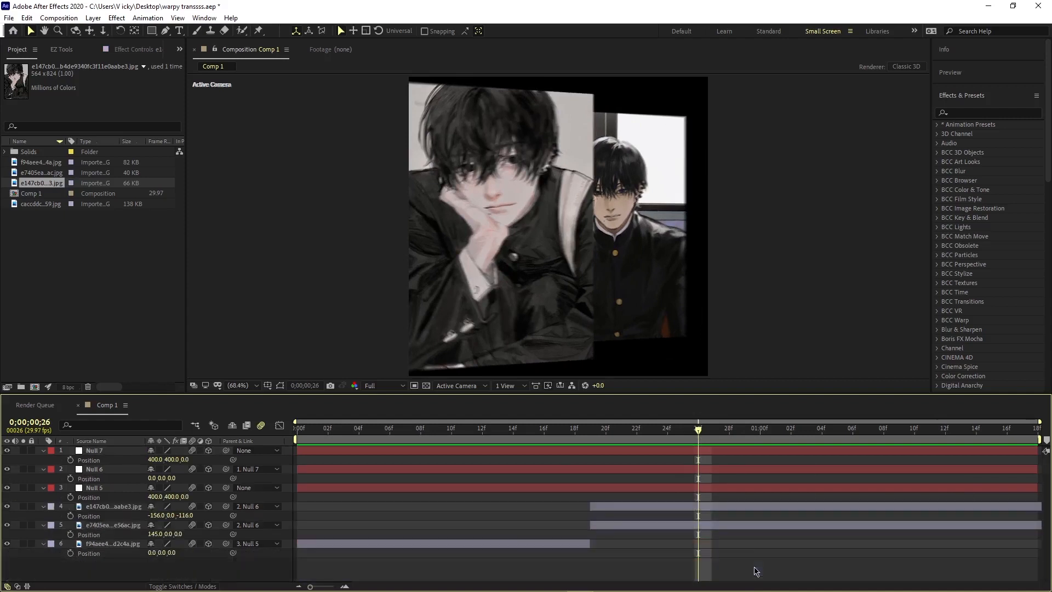
pyautogui.click(760, 531)
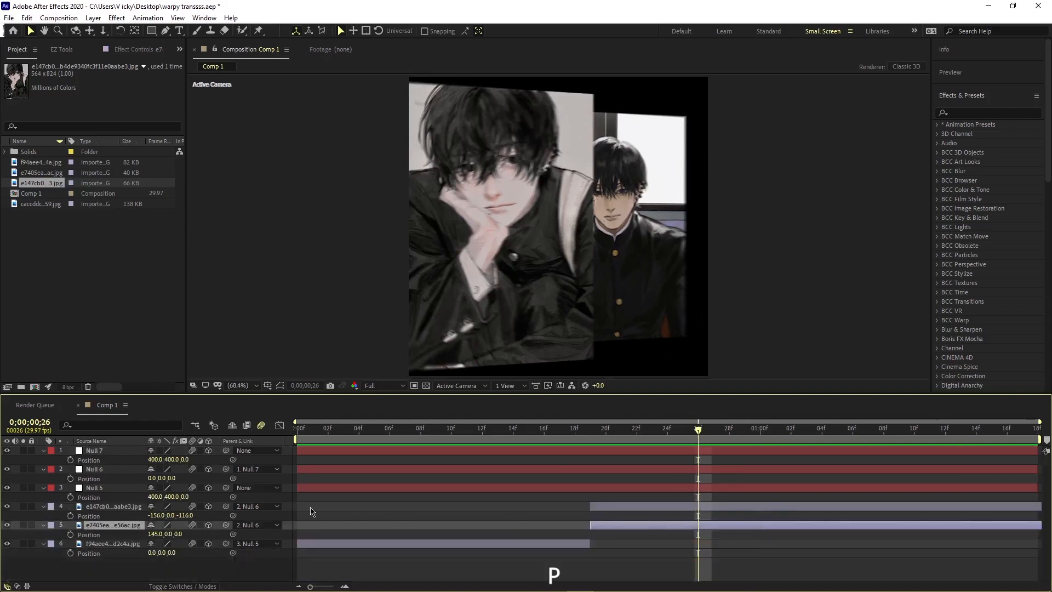
pyautogui.hotkey('ctrl', 'a')
pyautogui.press('u')
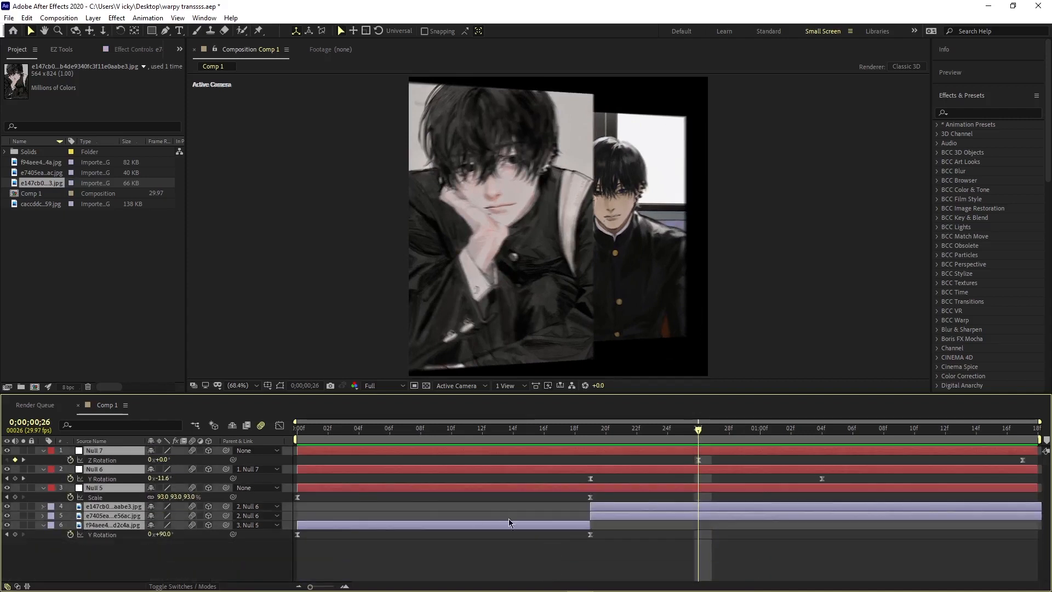
# Step: Add Position keyframes to the e147cb0 and e7405ea images at 0;00;00;26
pyautogui.click(722, 523)
pyautogui.click(728, 508)
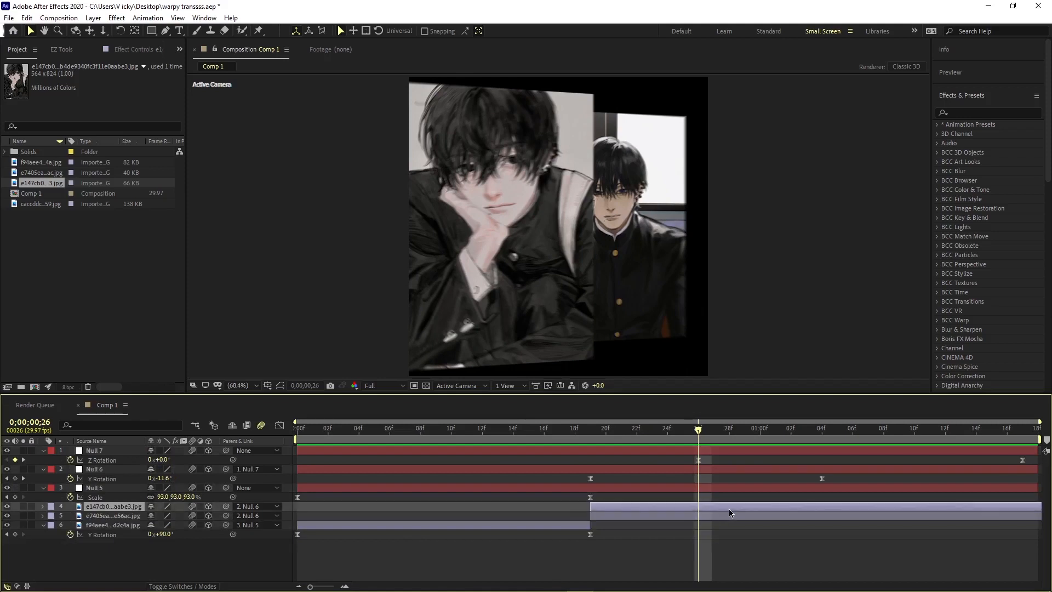
pyautogui.press('p')
pyautogui.click(728, 528)
pyautogui.press('p')
pyautogui.click(70, 534)
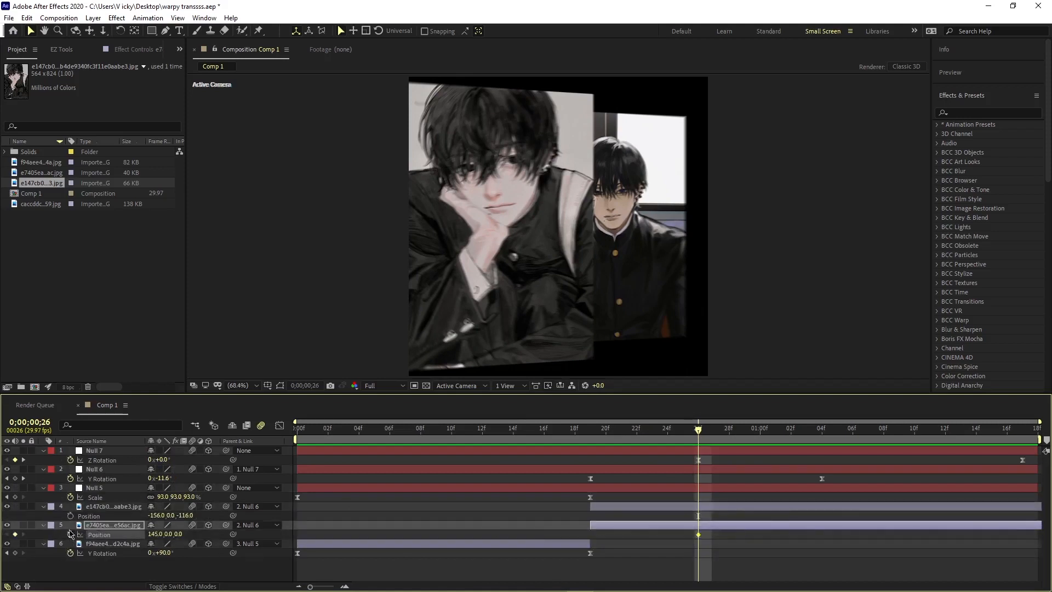
pyautogui.click(71, 516)
pyautogui.click(743, 514)
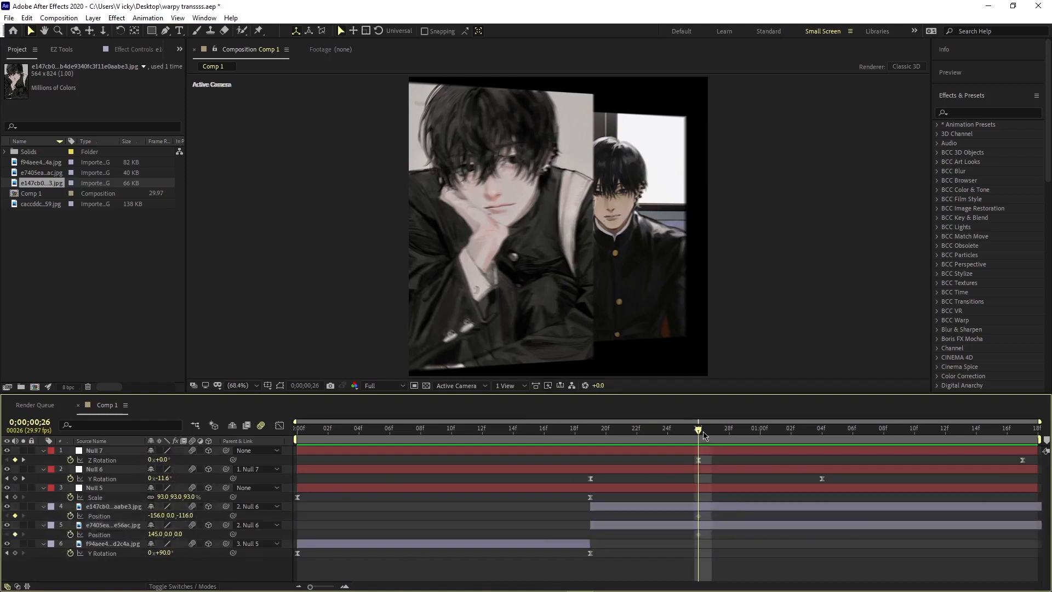
# Step: At 0;00;01;17, set the X Position of e147cb0 to 190 and of e7405ea to -202, then preview the swap
pyautogui.moveTo(704, 436); pyautogui.dragTo(1020, 475)
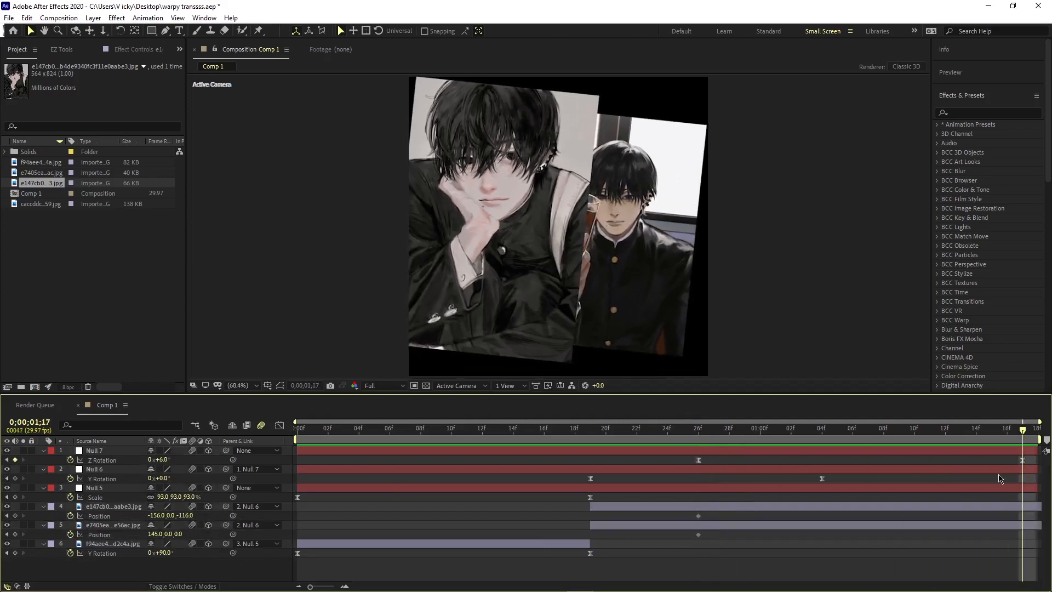
pyautogui.moveTo(154, 516); pyautogui.dragTo(349, 525)
pyautogui.click(404, 573)
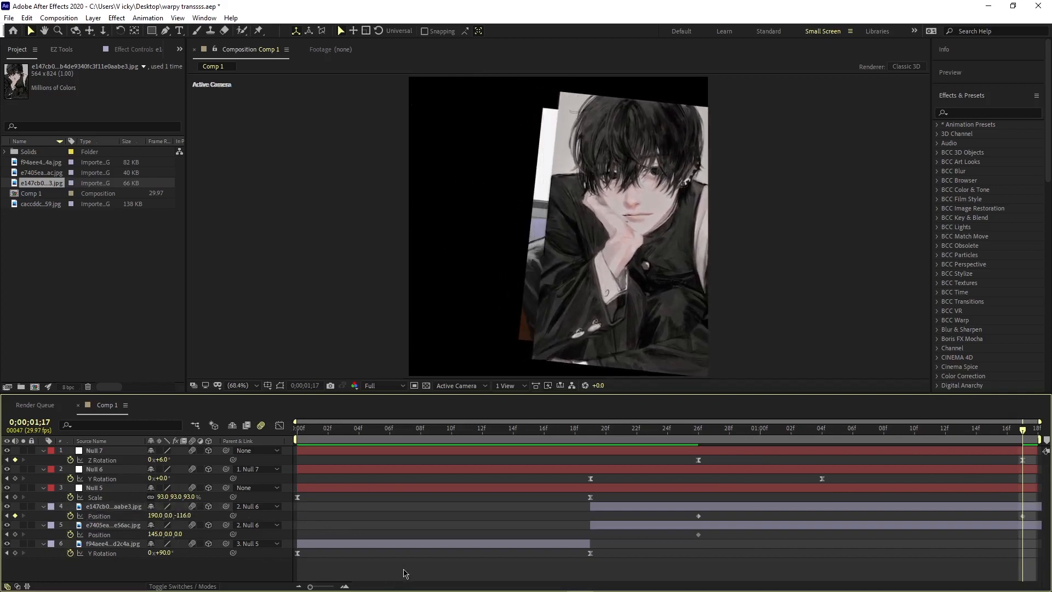
pyautogui.moveTo(151, 534); pyautogui.dragTo(66, 520)
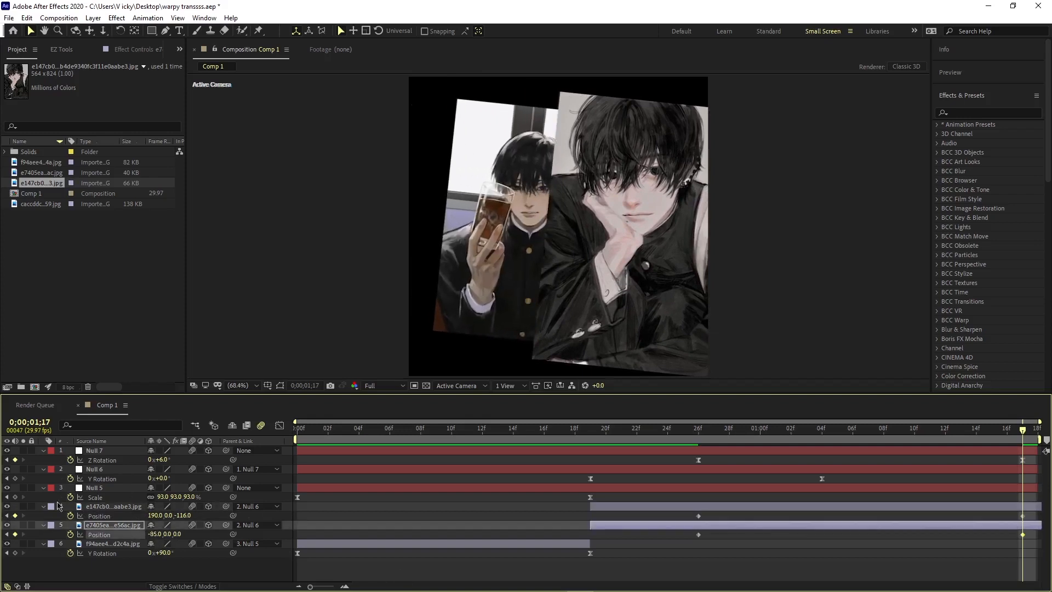
pyautogui.moveTo(153, 534); pyautogui.dragTo(101, 535)
pyautogui.press('space')
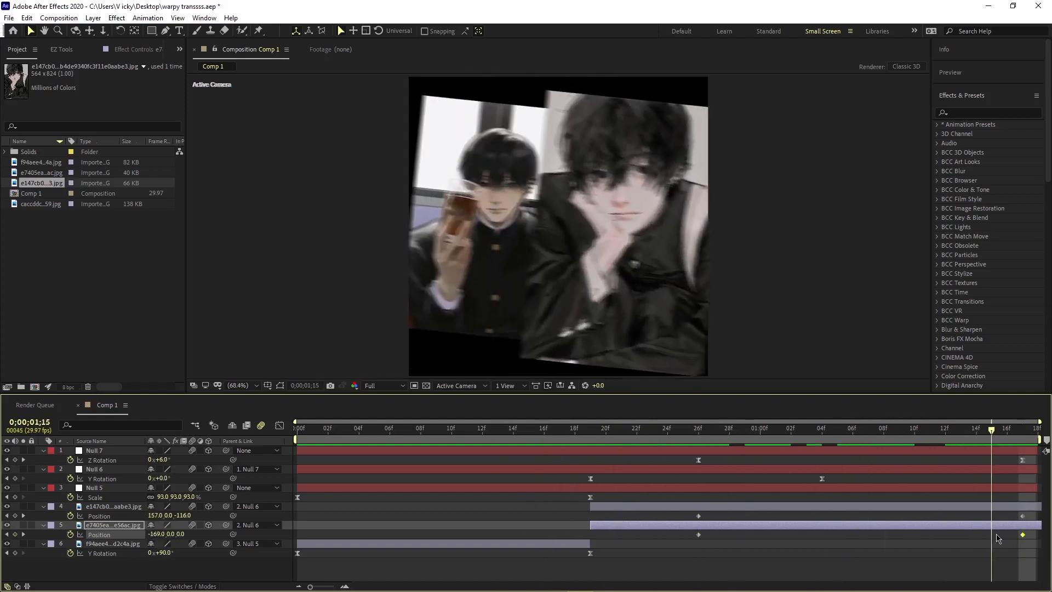
pyautogui.press('space')
# Step: Apply Easy Ease to the Position keyframes of both images and open their speed graph at 0;00;01;07
pyautogui.moveTo(682, 518); pyautogui.dragTo(1032, 548)
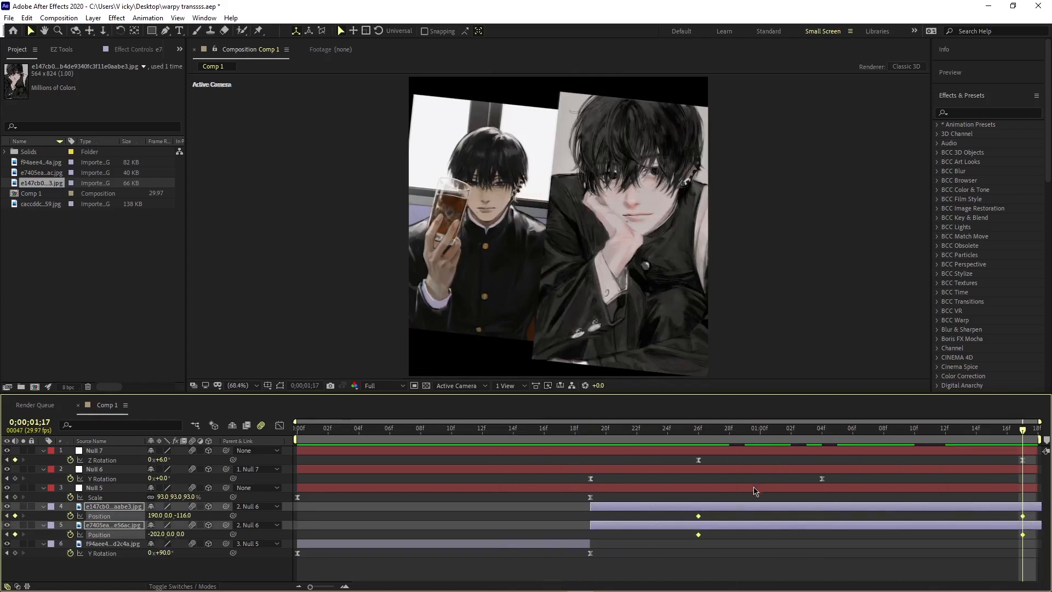
pyautogui.press('F9')
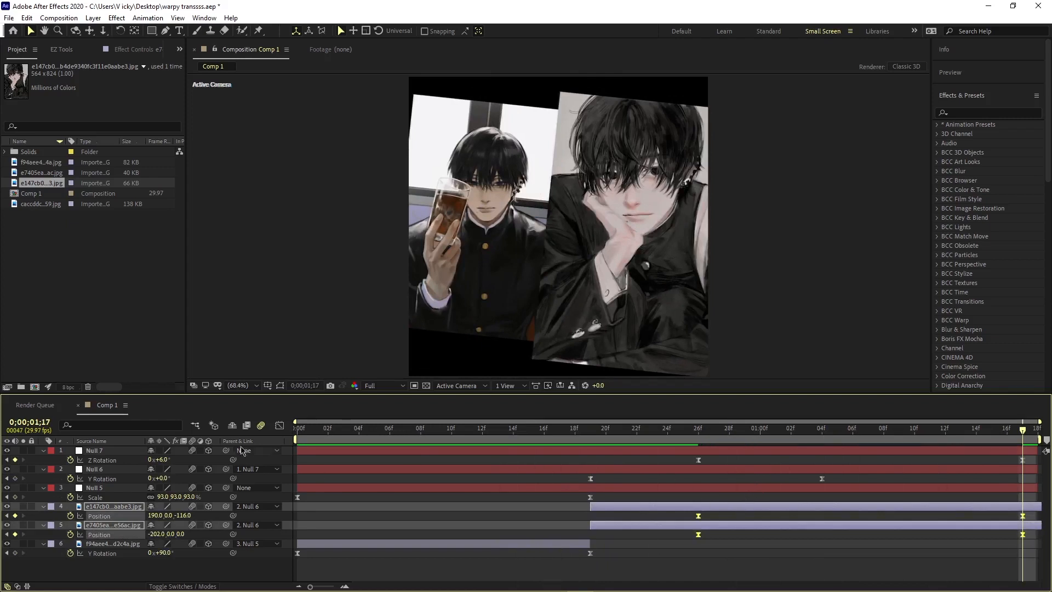
pyautogui.moveTo(1023, 430); pyautogui.dragTo(868, 430)
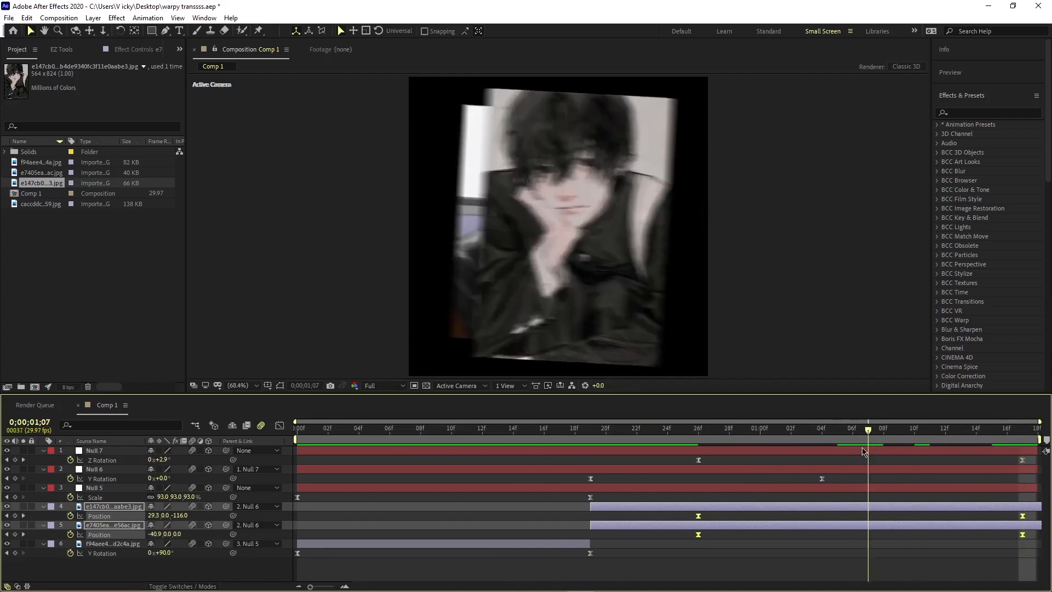
pyautogui.click(279, 426)
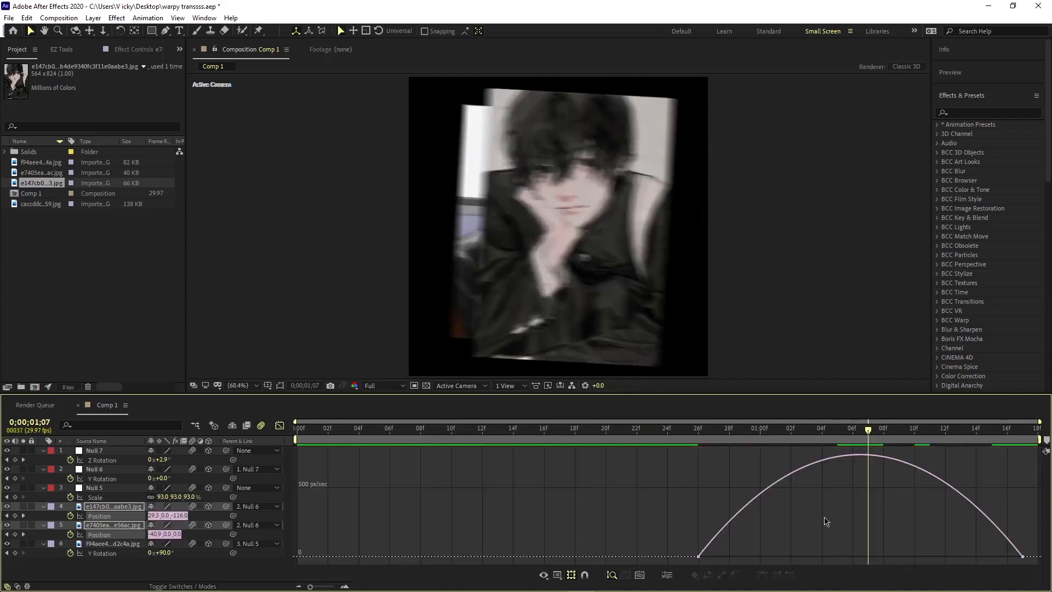
# Step: Lengthen both handles of the e147cb0 image's Position speed graph into a narrower peak around 0;00;01;07
pyautogui.click(105, 564)
pyautogui.click(100, 515)
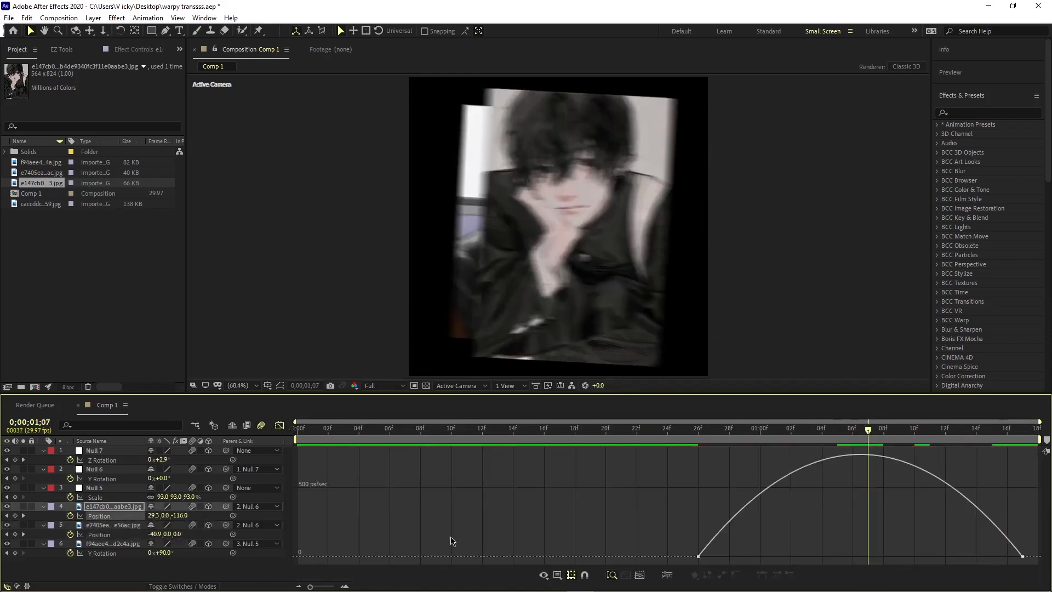
pyautogui.click(699, 557)
pyautogui.moveTo(754, 557); pyautogui.dragTo(782, 557)
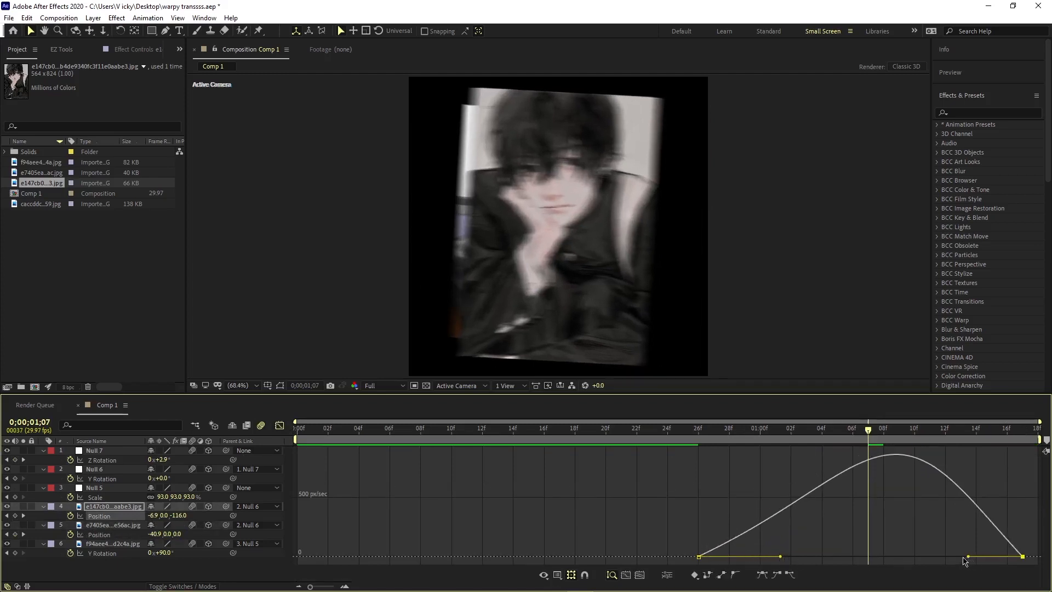
pyautogui.moveTo(967, 557); pyautogui.dragTo(936, 556)
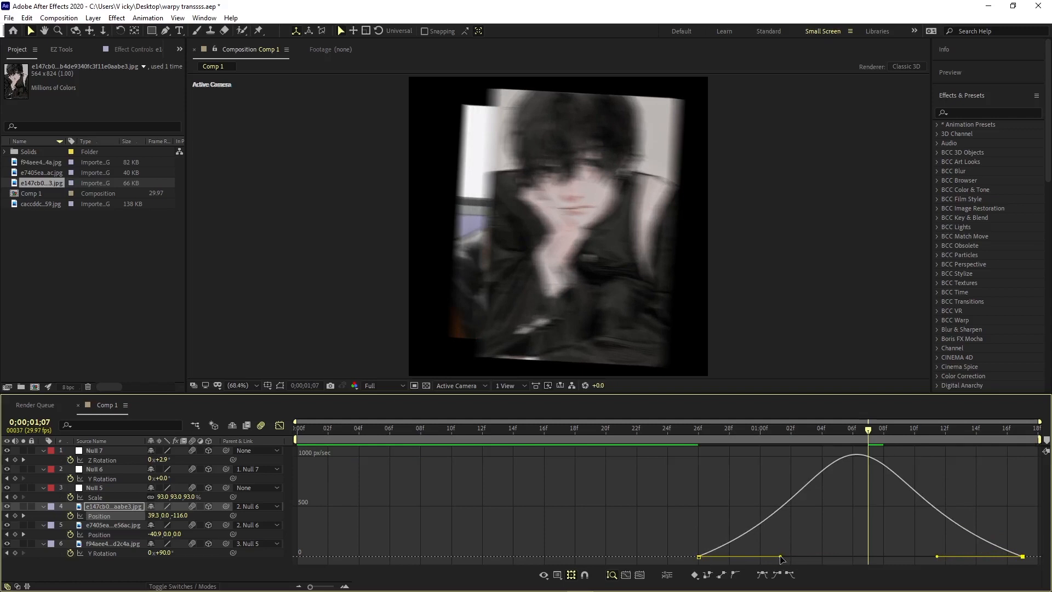
pyautogui.moveTo(782, 557); pyautogui.dragTo(790, 556)
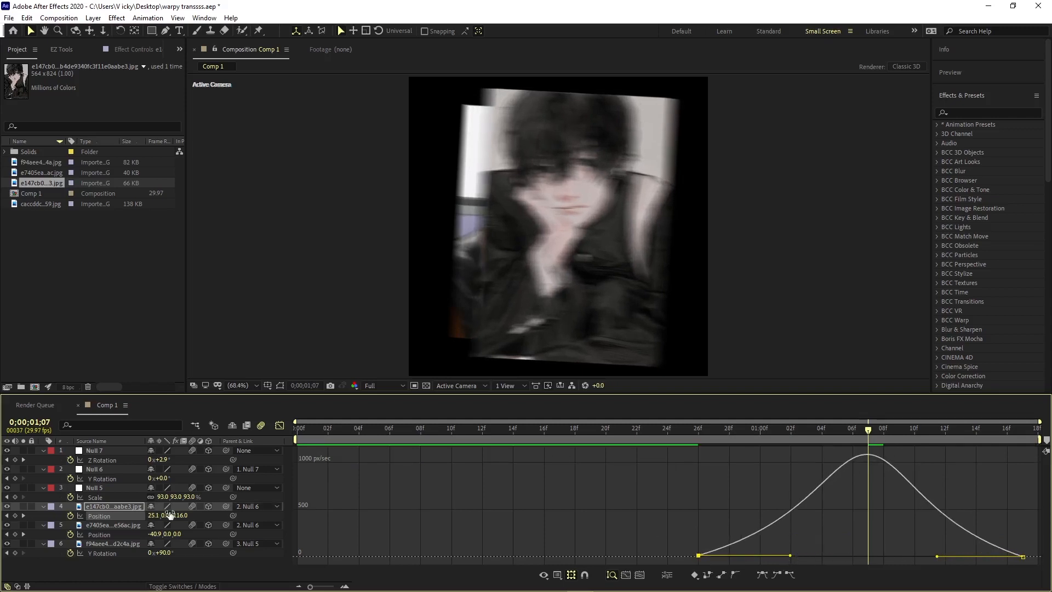
# Step: Lengthen both handles of the e7405ea image's Position speed graph into a narrower peak around 0;00;01;07
pyautogui.click(117, 535)
pyautogui.click(701, 551)
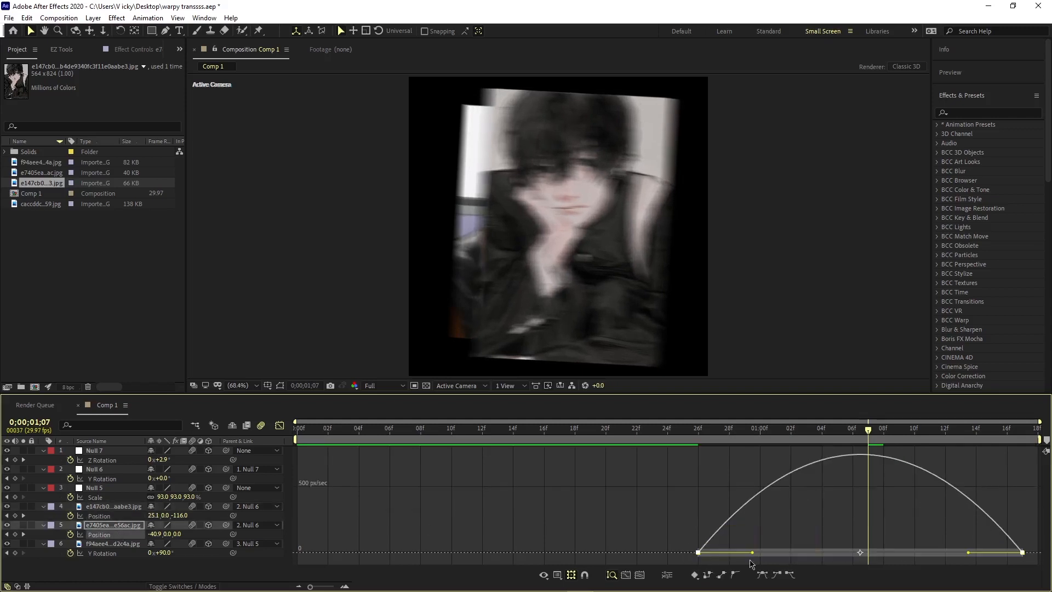
pyautogui.moveTo(755, 554); pyautogui.dragTo(781, 553)
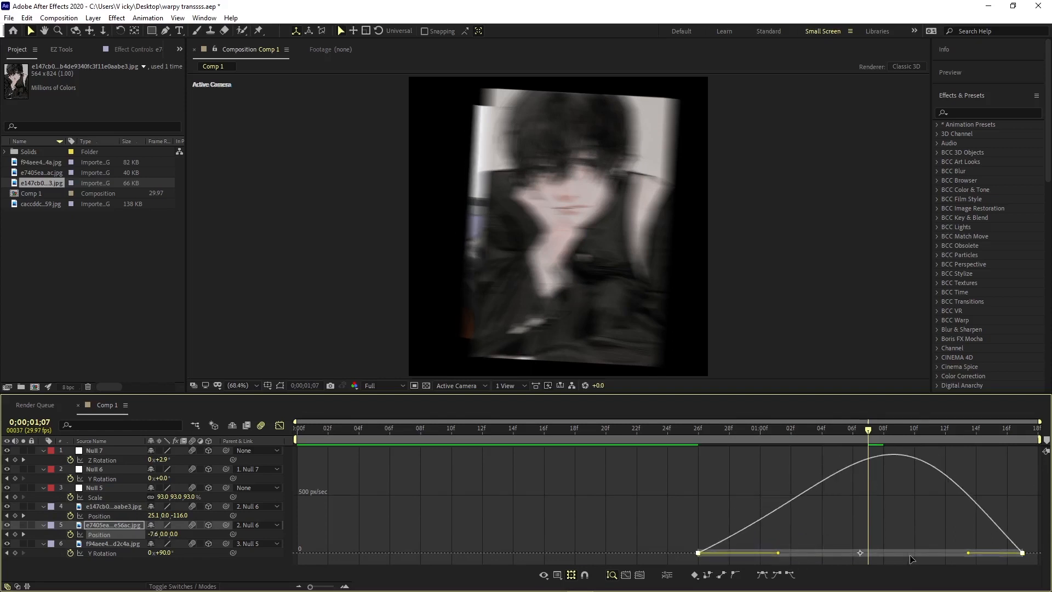
pyautogui.moveTo(969, 554); pyautogui.dragTo(917, 553)
pyautogui.moveTo(783, 553); pyautogui.dragTo(796, 553)
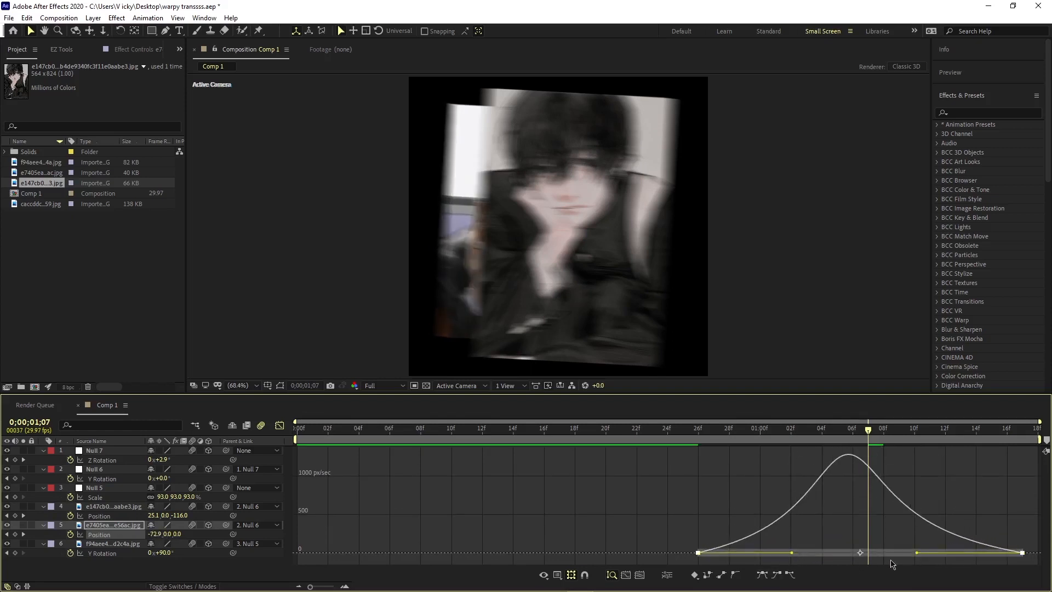
pyautogui.moveTo(920, 554); pyautogui.dragTo(926, 554)
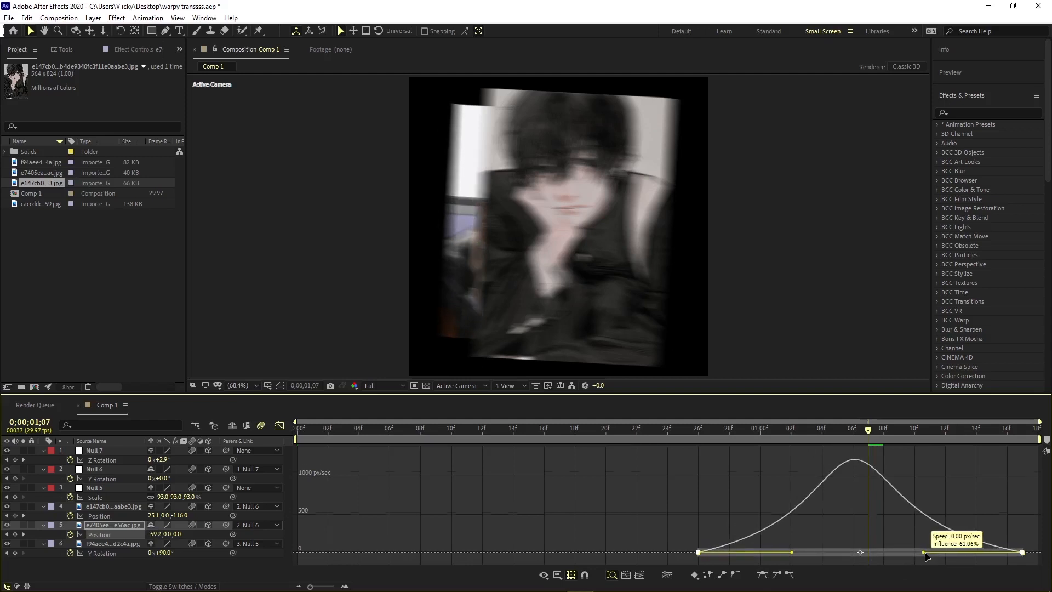
pyautogui.moveTo(794, 556); pyautogui.dragTo(804, 556)
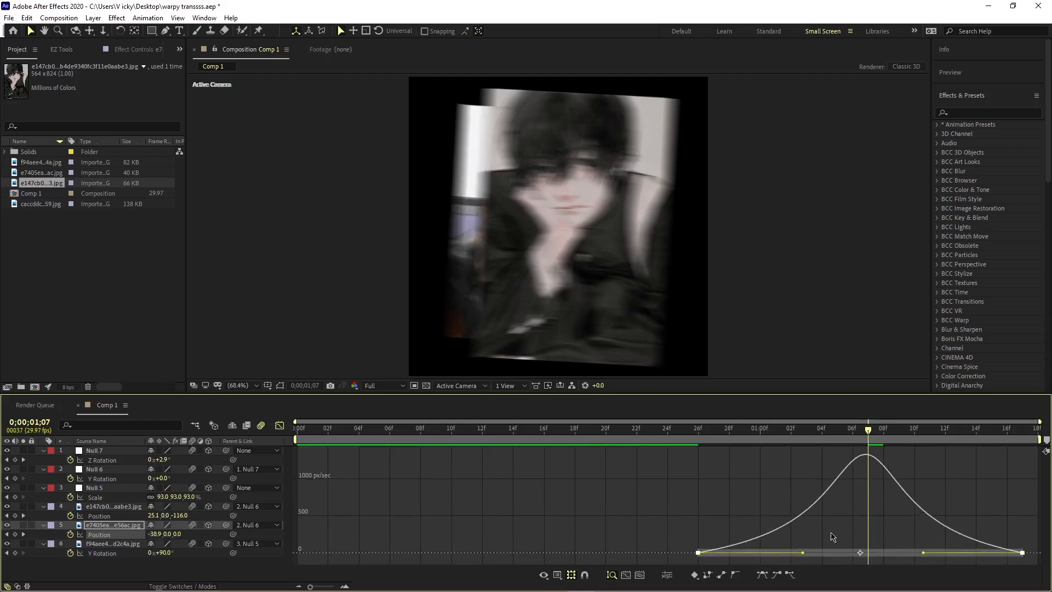
# Step: Close the speed graph and preview the transition from 0;00;00;00
pyautogui.moveTo(867, 433); pyautogui.dragTo(285, 430)
pyautogui.click(279, 425)
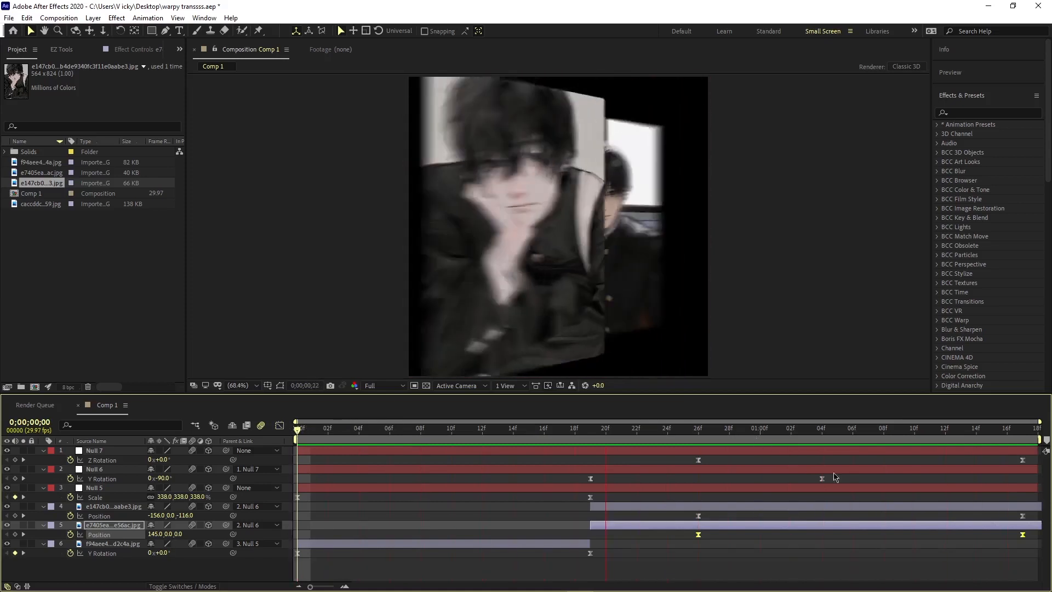
pyautogui.press('space')
# Step: Move the last Position keyframes of both images and the last Null 7 Z Rotation keyframe to 0;00;01;18, and collapse all layers
pyautogui.moveTo(1002, 515); pyautogui.dragTo(1038, 520)
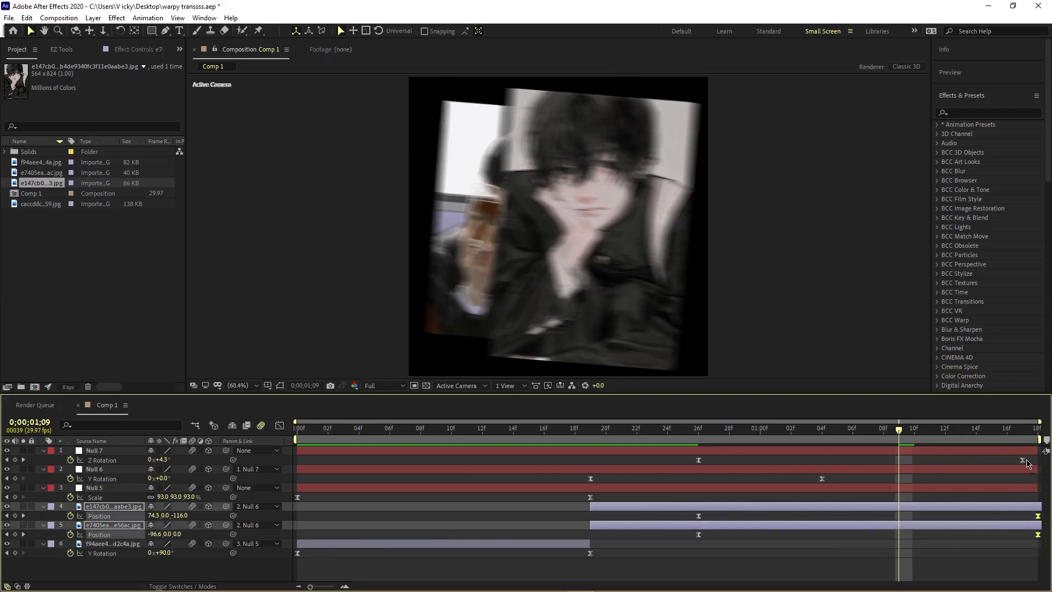
pyautogui.moveTo(1022, 460); pyautogui.dragTo(1037, 461)
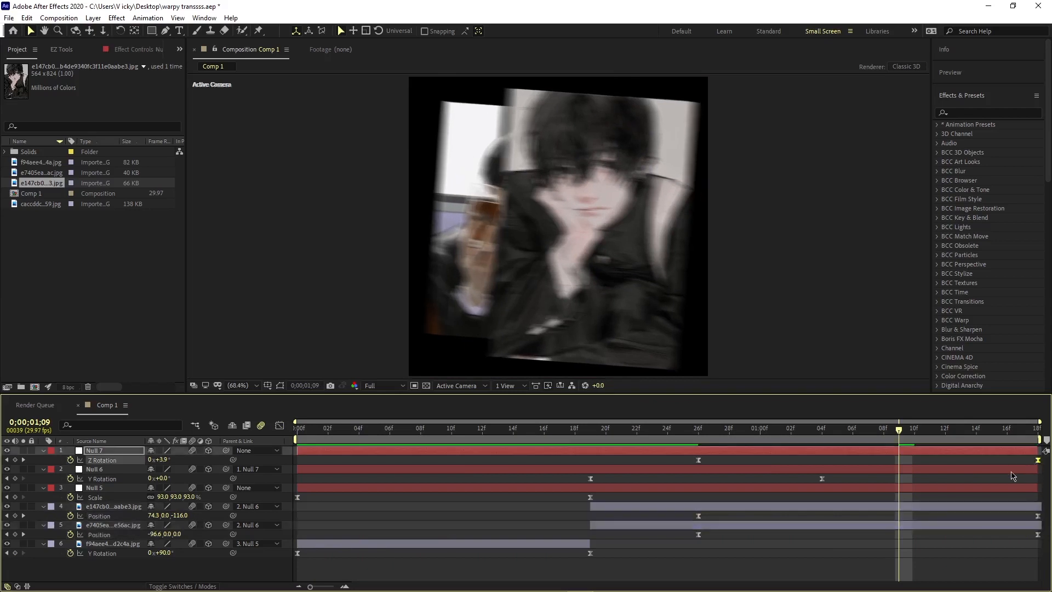
pyautogui.press('u')
pyautogui.moveTo(754, 551); pyautogui.dragTo(337, 430)
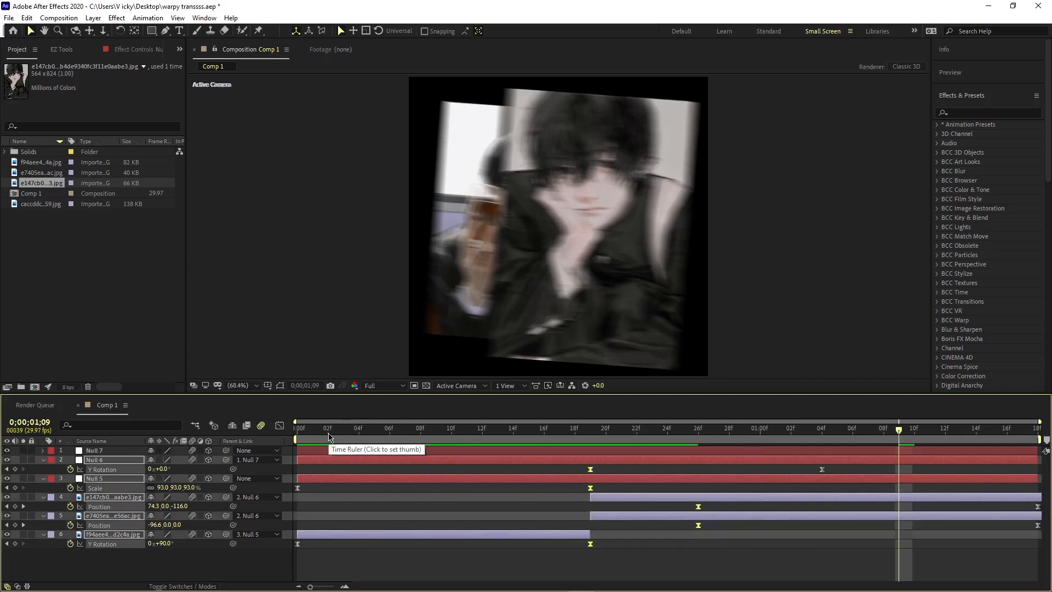
pyautogui.press('u')
pyautogui.click(799, 549)
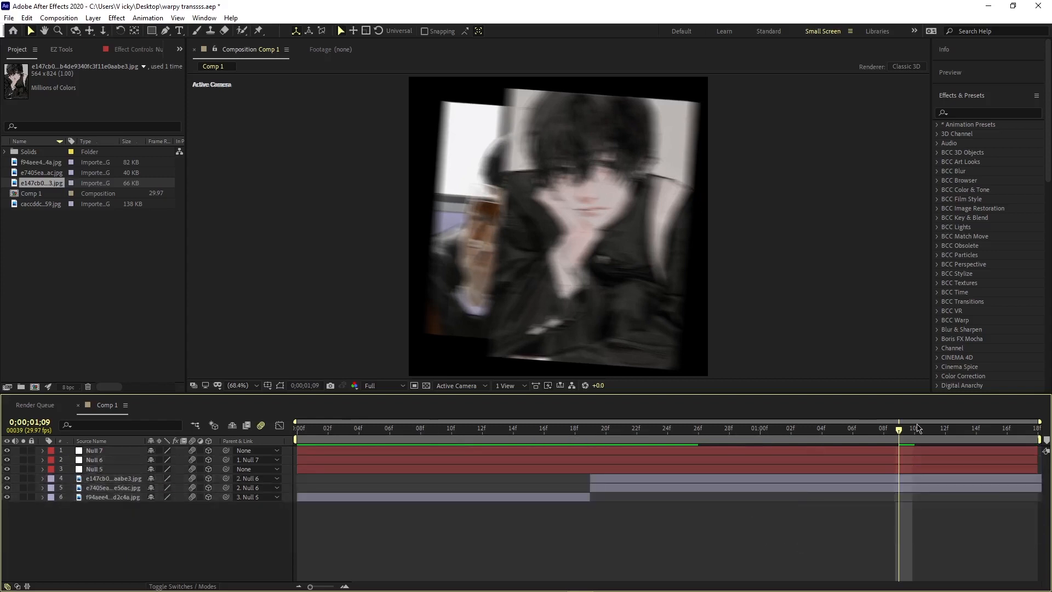
# Step: Preview the transition from the start and save the project
pyautogui.moveTo(917, 428); pyautogui.dragTo(297, 427)
pyautogui.press('space')
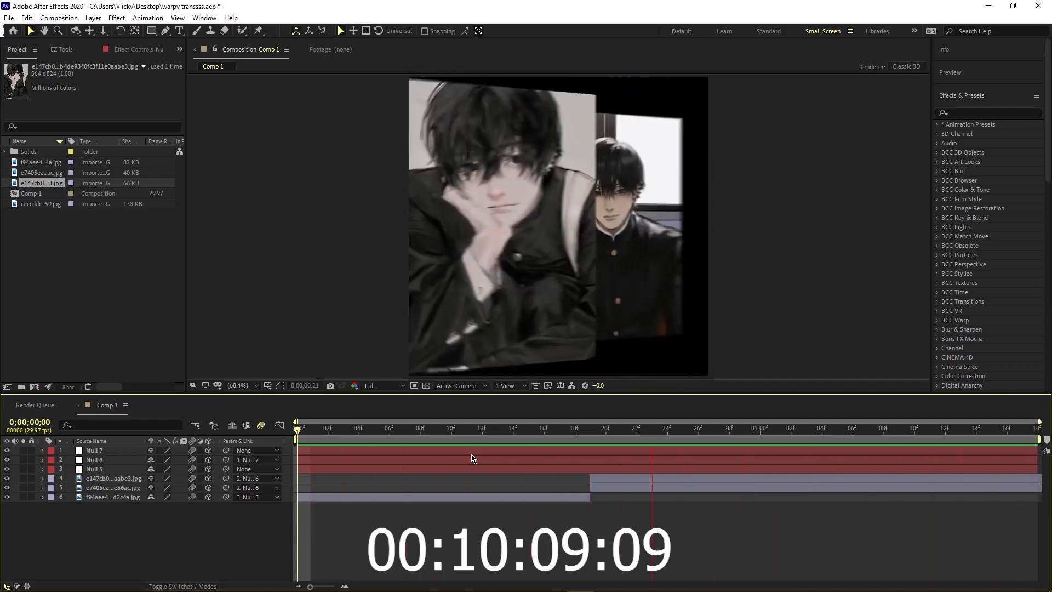
pyautogui.press('space')
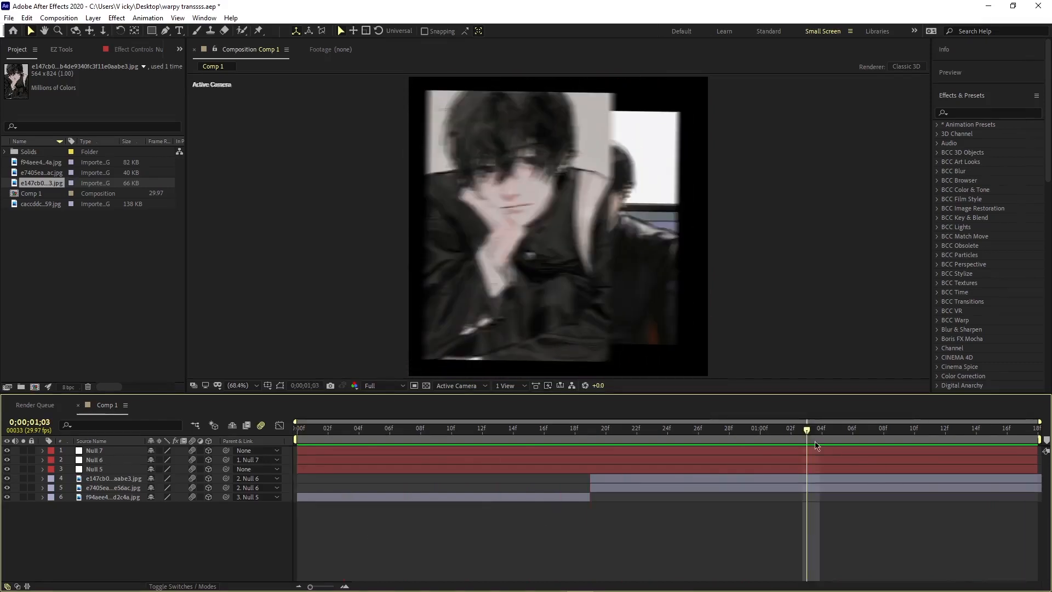
pyautogui.click(8, 17)
pyautogui.click(20, 122)
pyautogui.press('space')
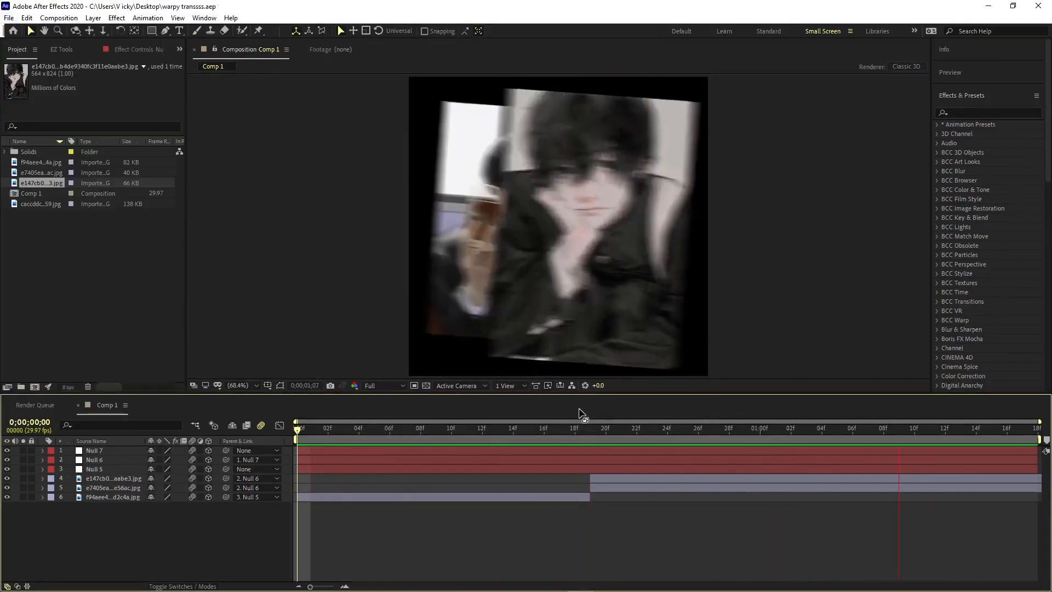
pyautogui.press('space')
# Step: Move the last Y Rotation keyframe of Null 6 to 0;00;01;09 and preview the slower flip
pyautogui.click(646, 466)
pyautogui.press('s')
pyautogui.press('s')
pyautogui.click(654, 460)
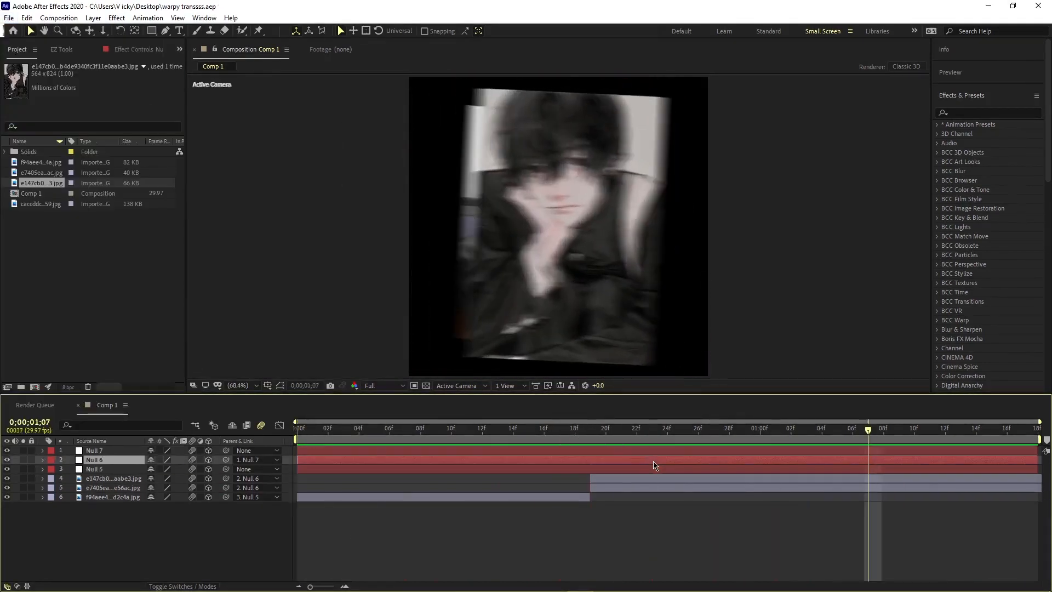
pyautogui.press('u')
pyautogui.press('u')
pyautogui.moveTo(822, 487); pyautogui.dragTo(899, 488)
pyautogui.press('space')
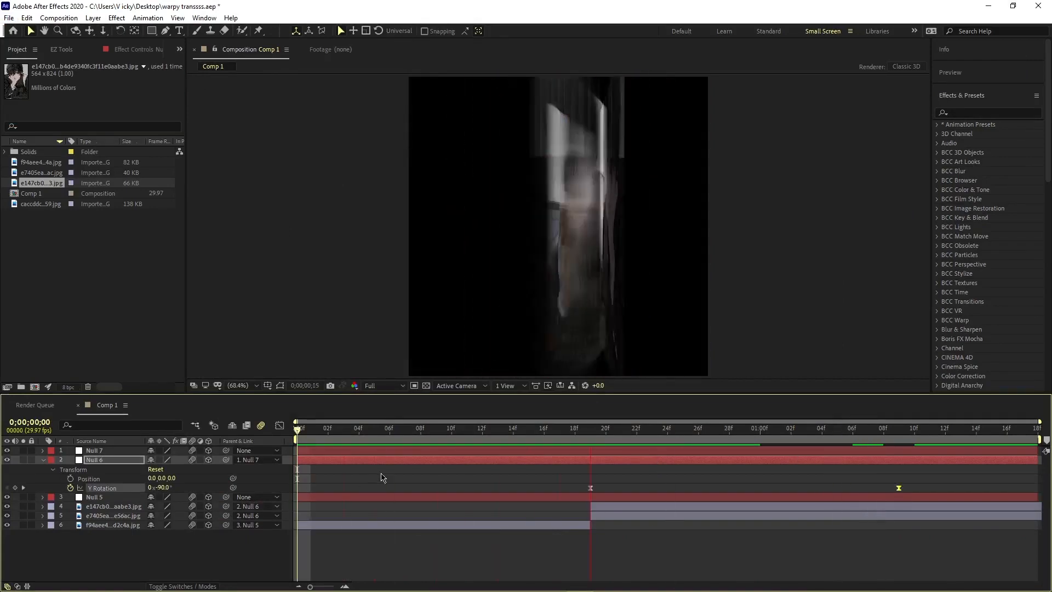
pyautogui.press('u')
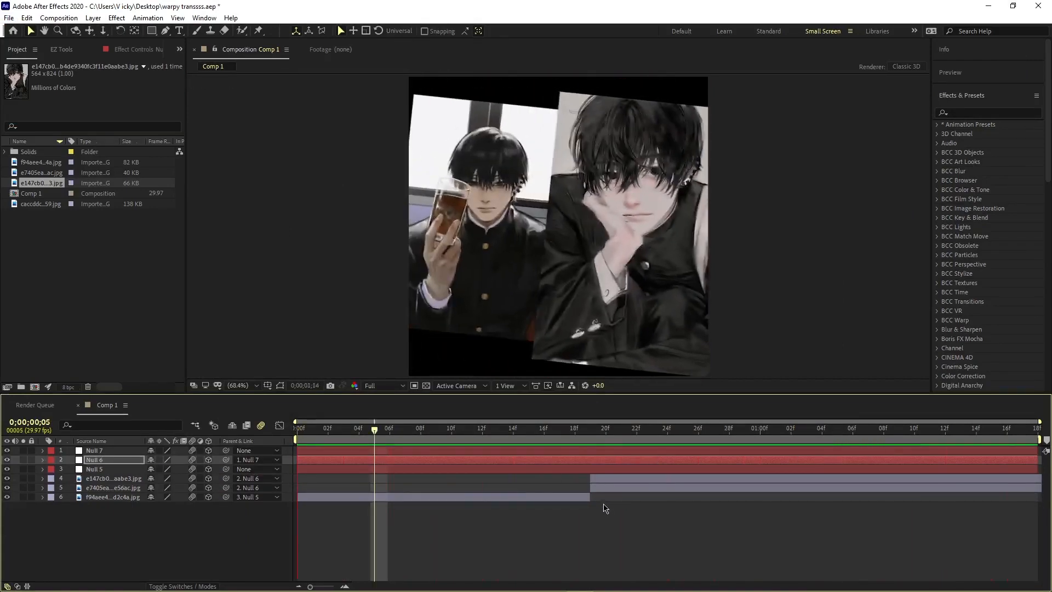
# Step: Add an adjustment layer above all layers and apply the Turbulent Displace effect to it
pyautogui.click(218, 550)
pyautogui.rightClick(218, 548)
pyautogui.click(394, 497)
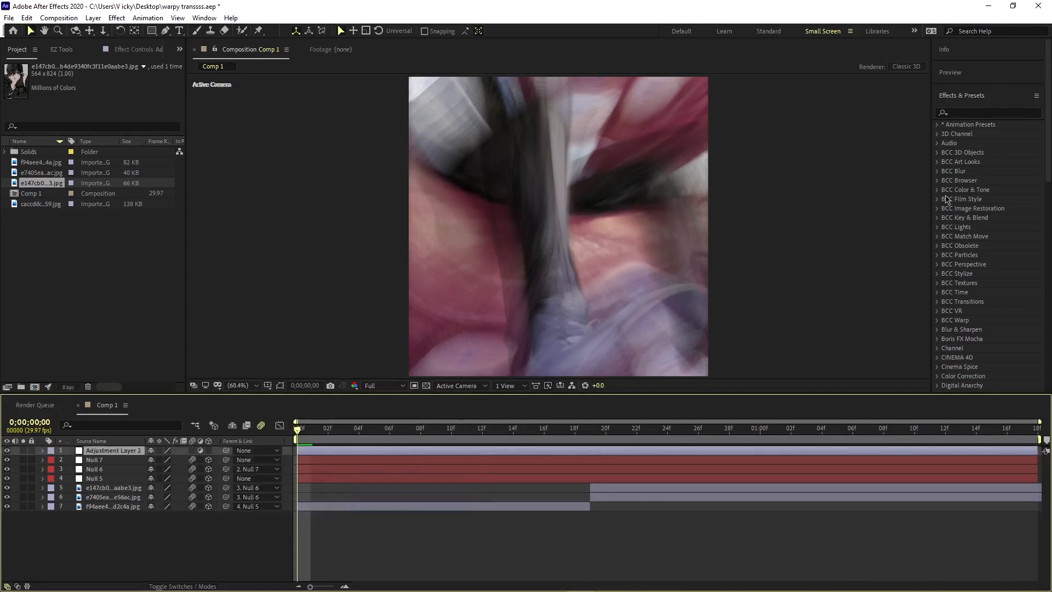
pyautogui.click(989, 113)
pyautogui.write('yutnu')
pyautogui.press('BackSpace')
pyautogui.press('BackSpace')
pyautogui.press('BackSpace')
pyautogui.press('BackSpace')
pyautogui.press('BackSpace')
pyautogui.write('turbu')
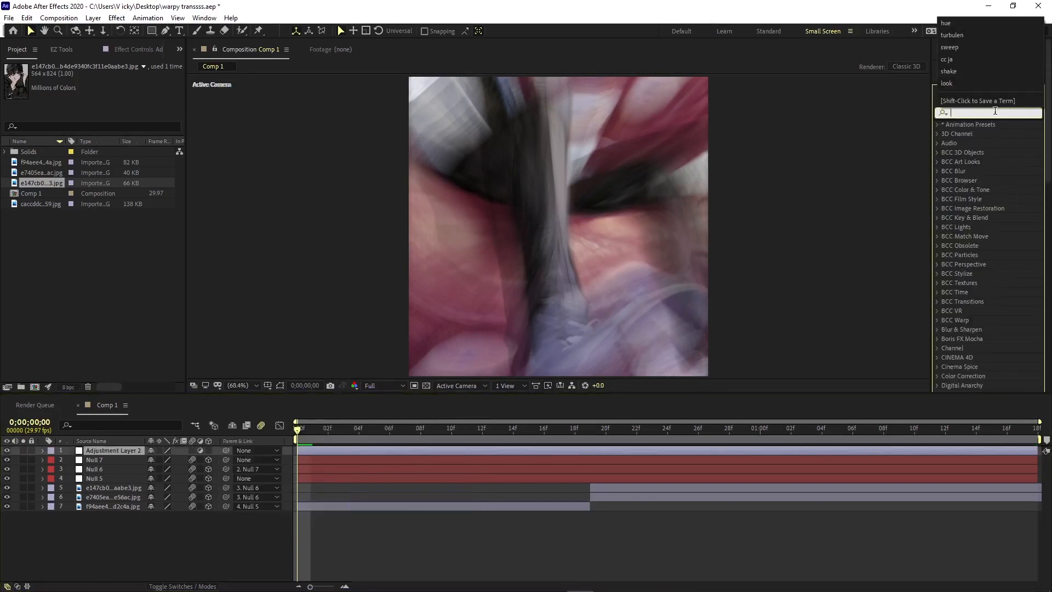
pyautogui.moveTo(986, 347); pyautogui.dragTo(770, 451)
# Step: Keyframe the Turbulent Displace Amount at 20 at 0;00;00;00, and set Size to 400 and Offset to 200, 260
pyautogui.click(110, 94)
pyautogui.write('20')
pyautogui.press('Return')
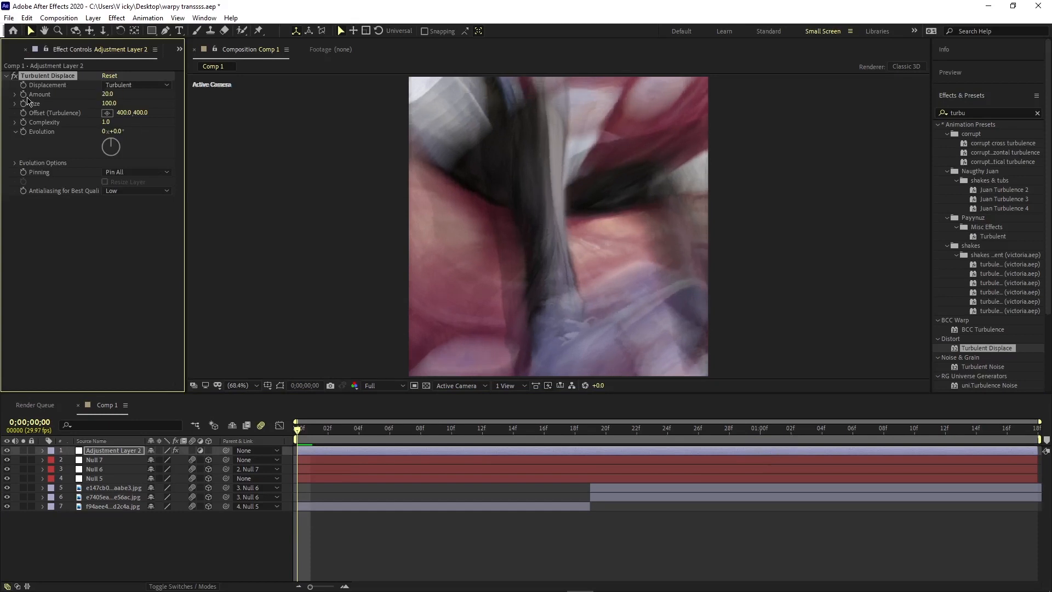
pyautogui.click(110, 103)
pyautogui.click(125, 113)
pyautogui.write('200')
pyautogui.press('Tab')
pyautogui.write('2')
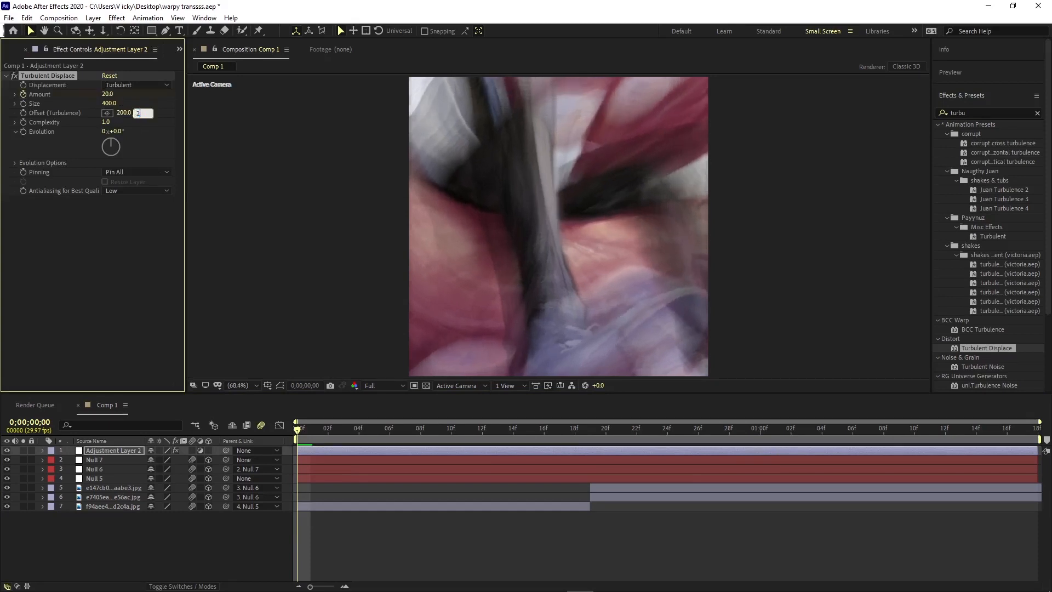
pyautogui.press('Return')
# Step: Keyframe the Turbulent Displace Evolution at 145° at 0;00;00;00
pyautogui.click(24, 132)
pyautogui.click(117, 131)
pyautogui.write('145')
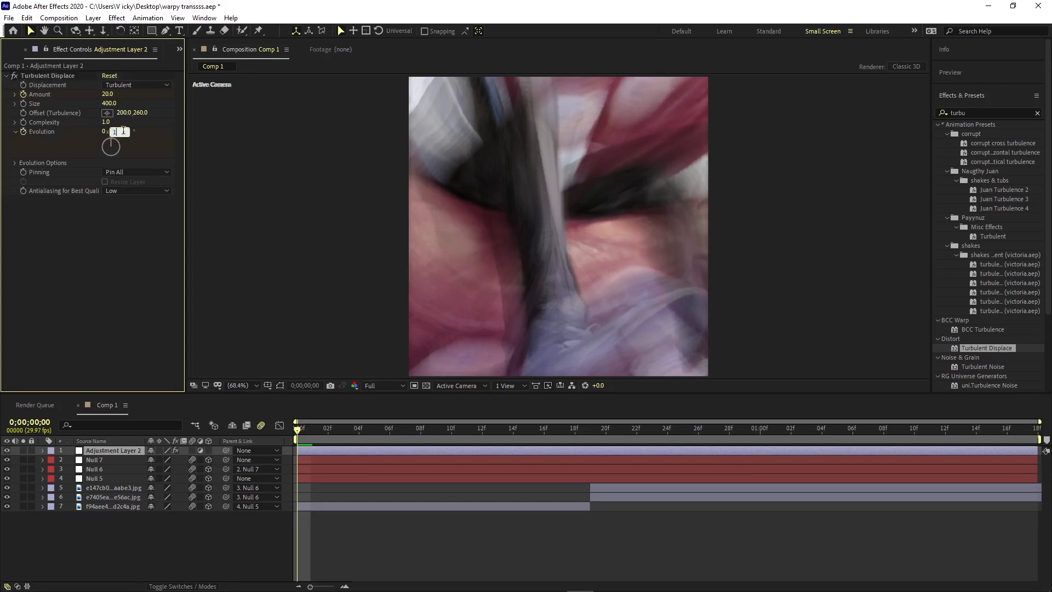
pyautogui.press('Return')
# Step: At 0;00;01;17, set the Turbulent Displace Evolution to -125° and Amount to 4, then preview the warp
pyautogui.press('u')
pyautogui.moveTo(303, 431); pyautogui.dragTo(1035, 465)
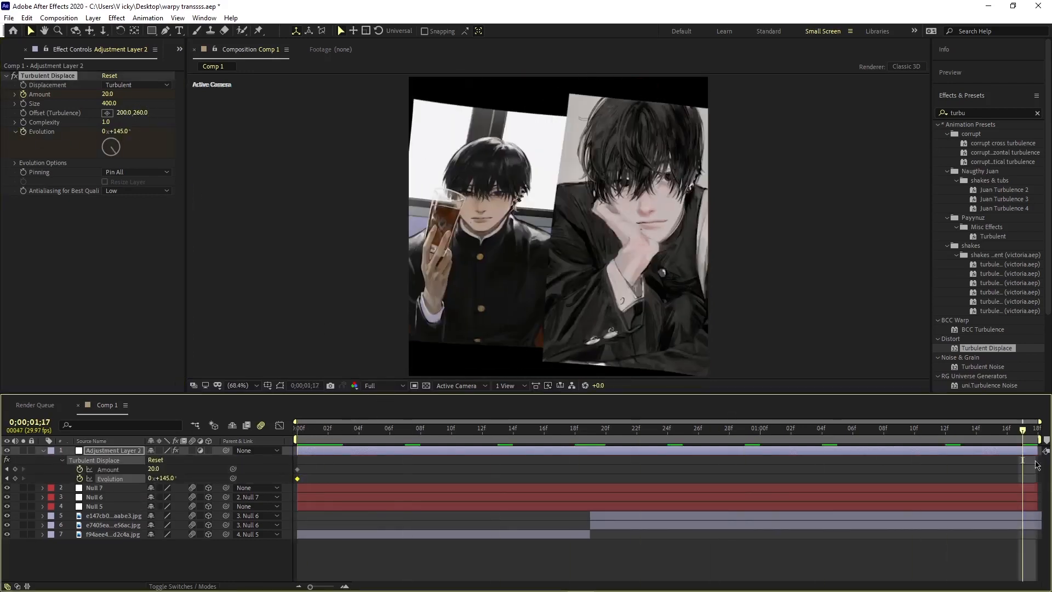
pyautogui.click(120, 132)
pyautogui.write('-125')
pyautogui.press('Return')
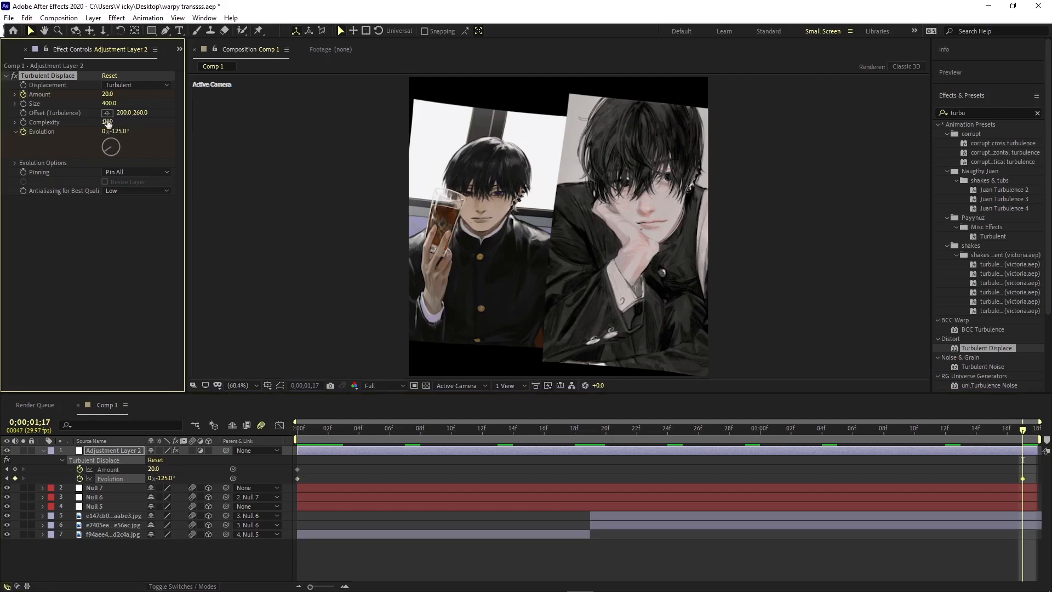
pyautogui.click(107, 94)
pyautogui.write('4')
pyautogui.press('Return')
pyautogui.press('space')
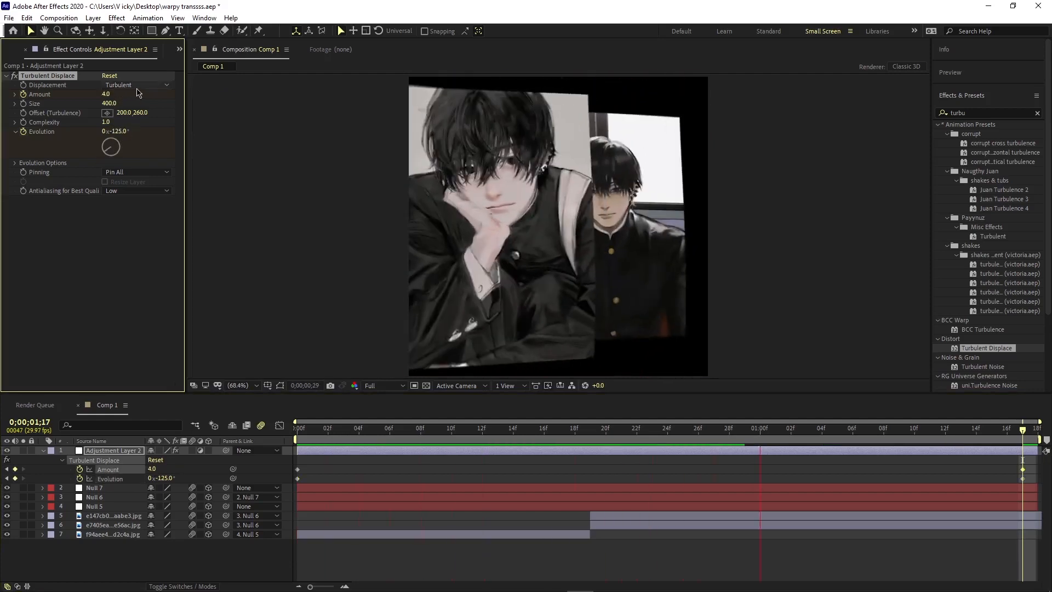
pyautogui.press('u')
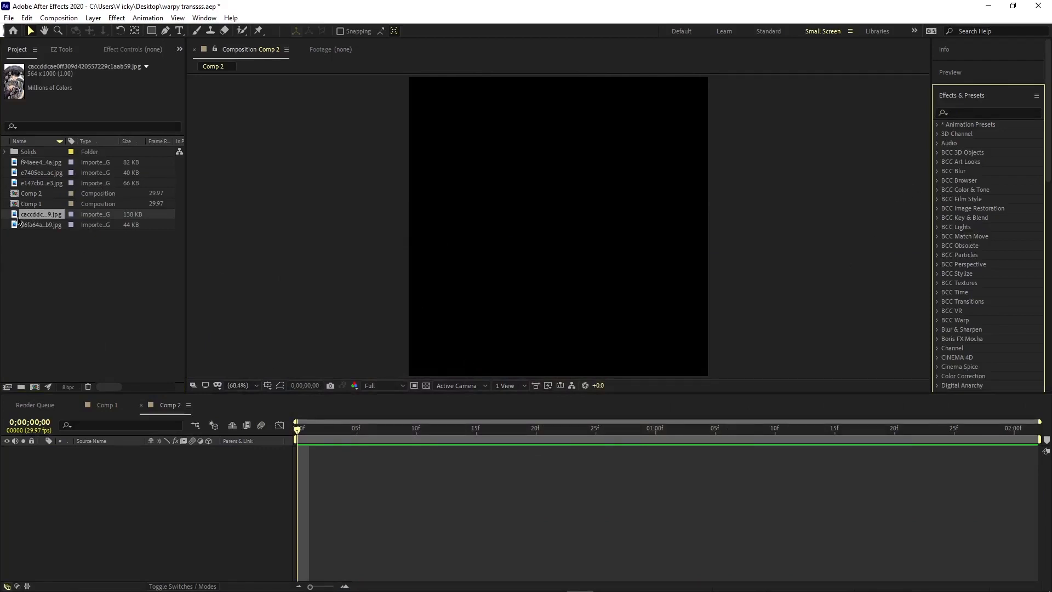
# Step: Add the caccddc image to the empty Comp 2 and scale it to 143% so it fills the frame
pyautogui.click(27, 259)
pyautogui.click(29, 218)
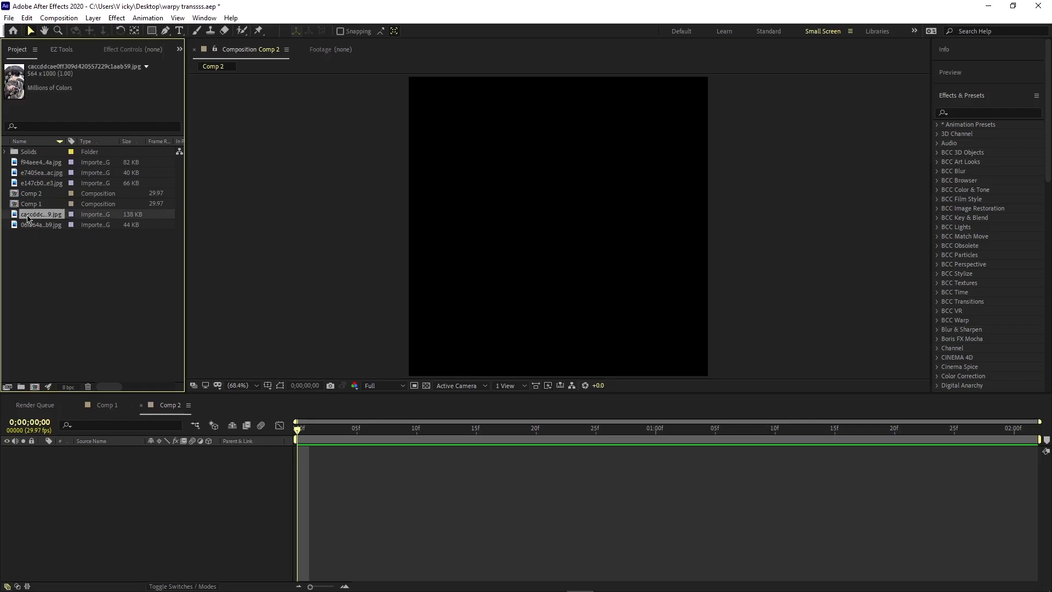
pyautogui.moveTo(30, 217); pyautogui.dragTo(212, 518)
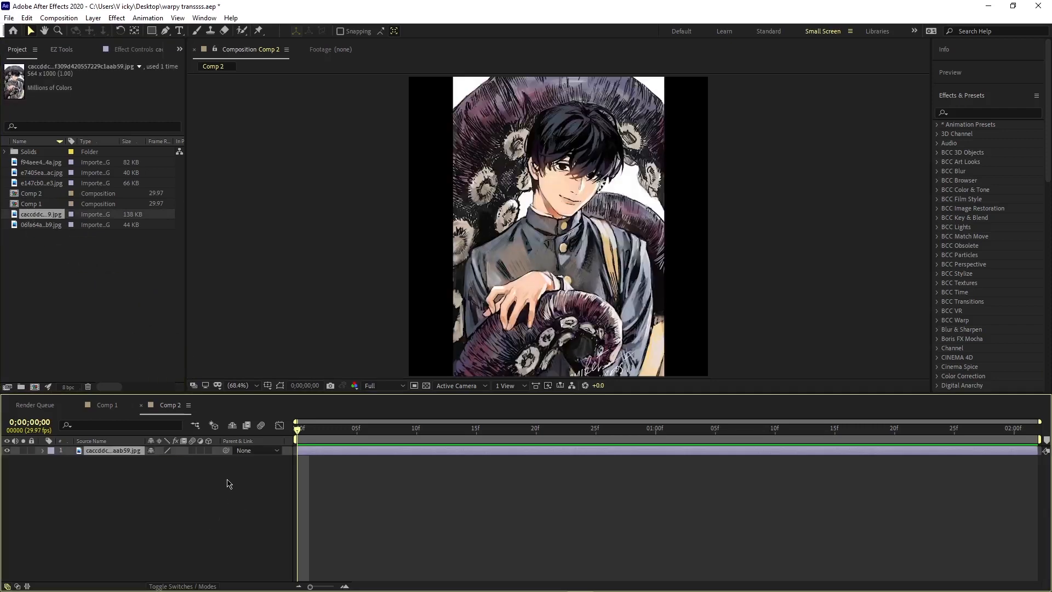
pyautogui.press('s')
pyautogui.moveTo(165, 460); pyautogui.dragTo(189, 460)
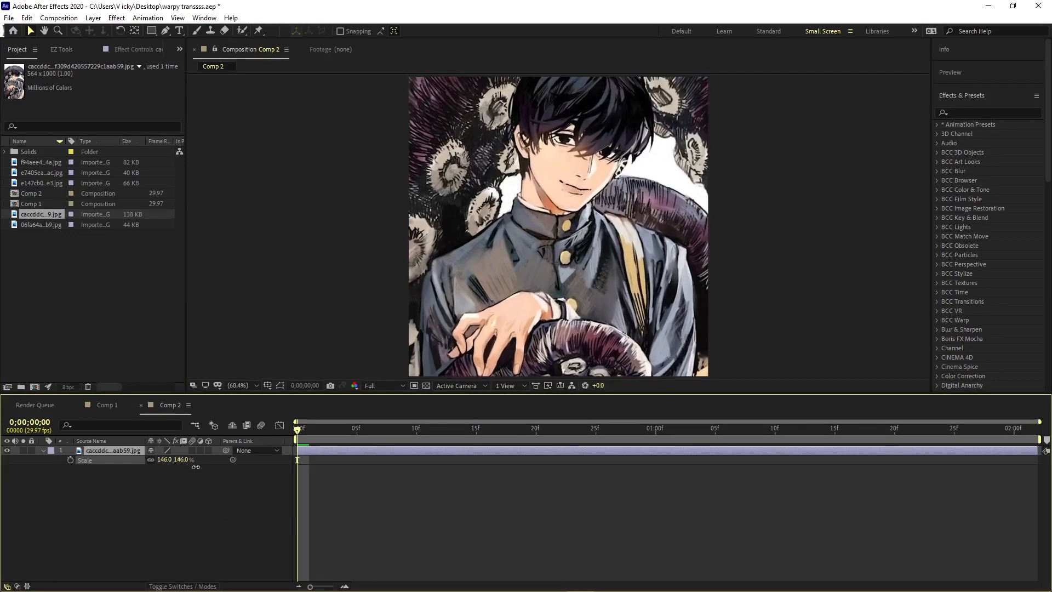
pyautogui.rightClick(298, 449)
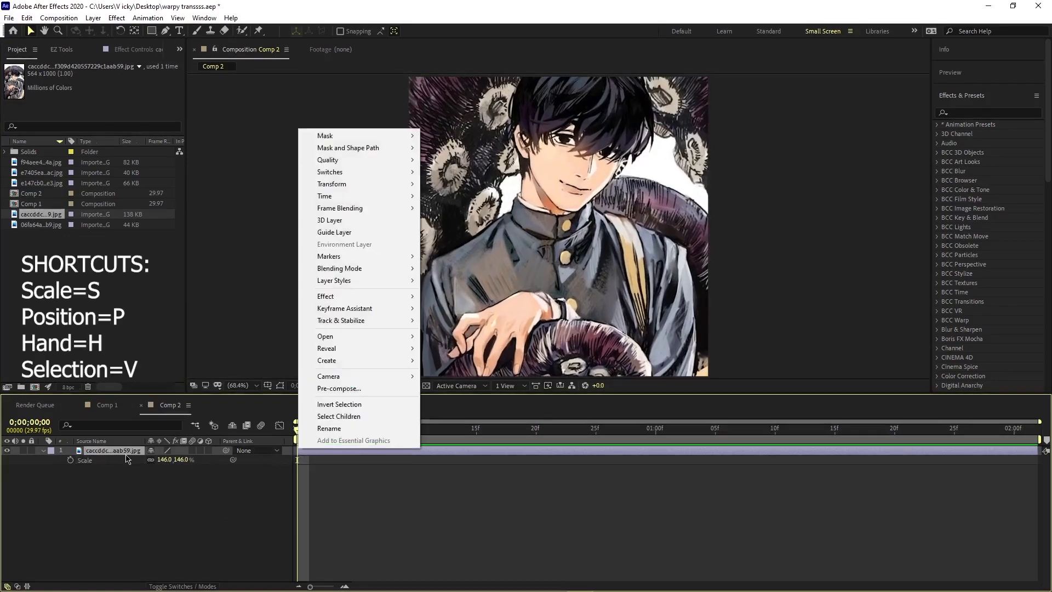
pyautogui.moveTo(169, 460); pyautogui.dragTo(168, 460)
# Step: Pre-compose the caccddc image as 1, moving all attributes into the new composition
pyautogui.rightClick(318, 447)
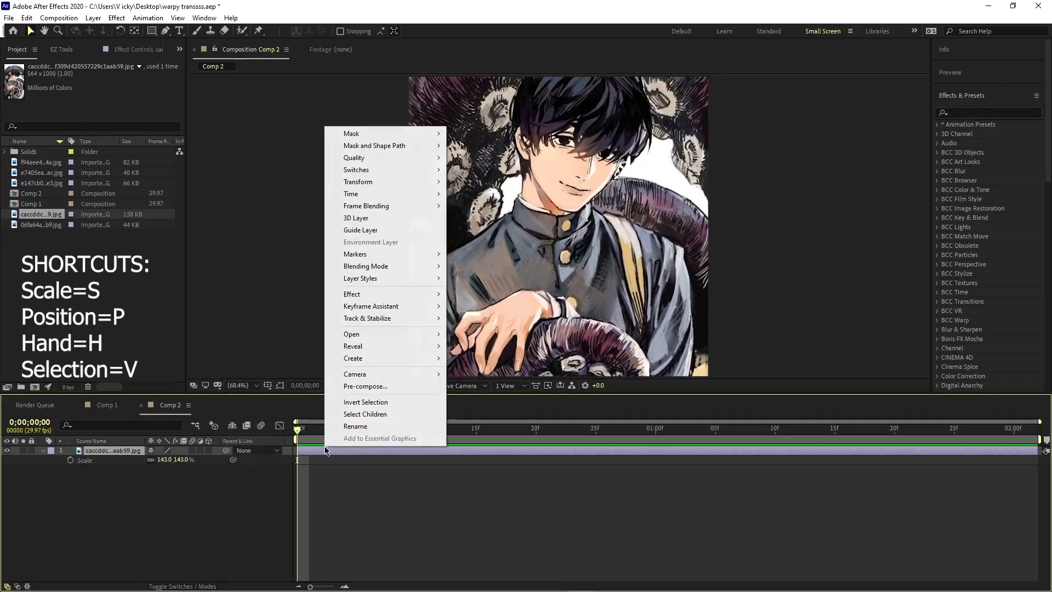
pyautogui.click(363, 388)
pyautogui.click(134, 108)
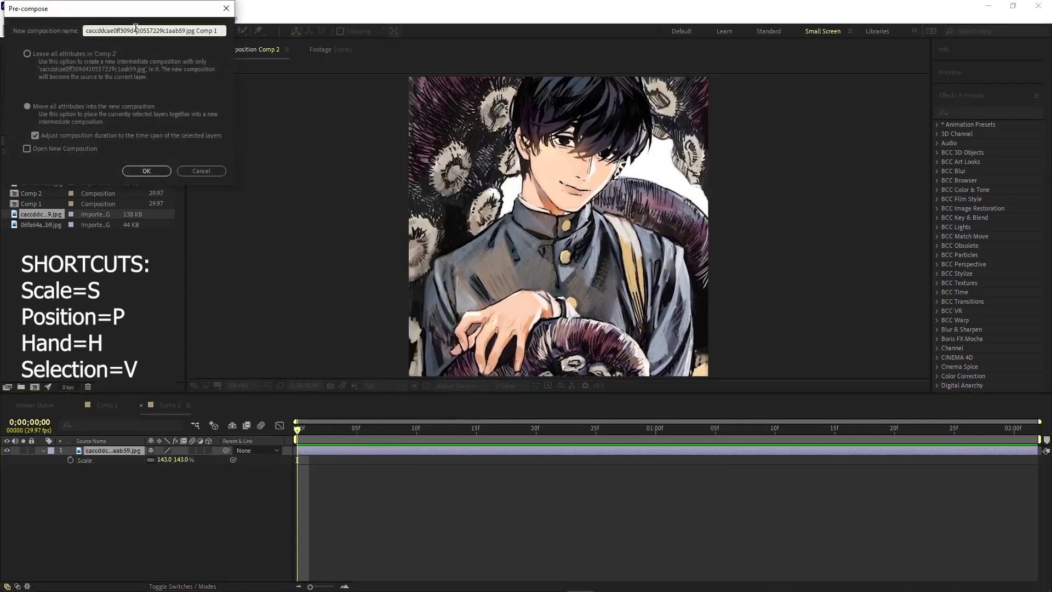
pyautogui.press('Return')
pyautogui.scroll(-1, 526, 149)
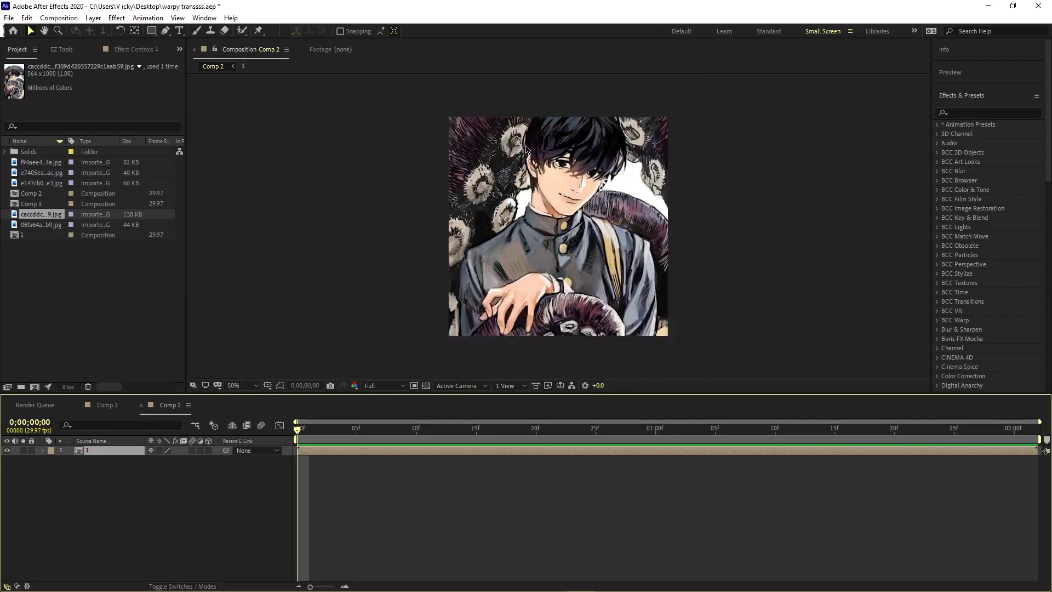
pyautogui.click(519, 497)
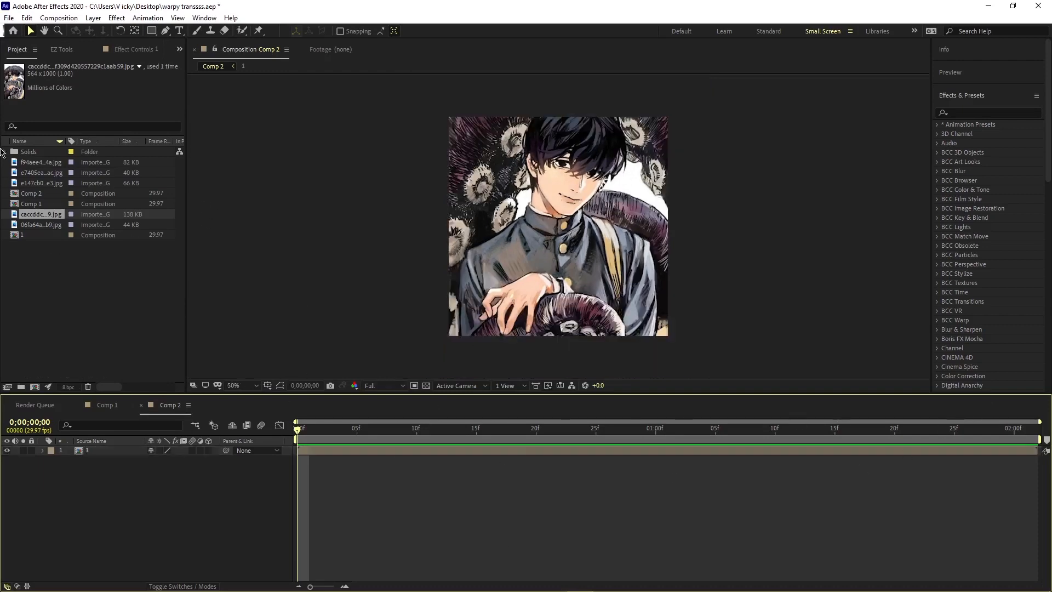
# Step: Add the 06fa64a image to Comp 2 above the pre-composed layer 1
pyautogui.click(34, 224)
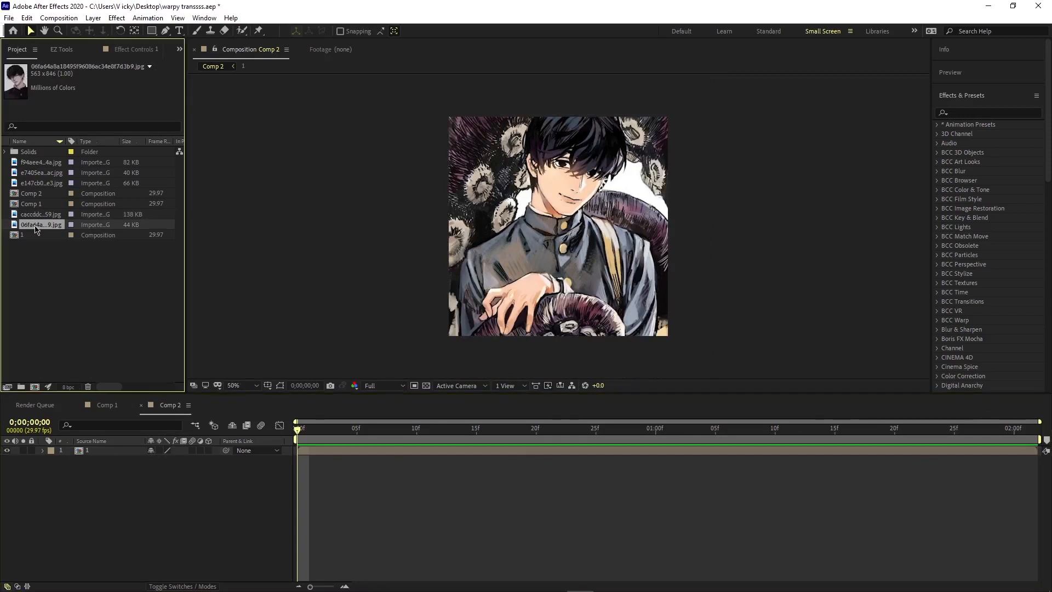
pyautogui.moveTo(128, 431); pyautogui.dragTo(133, 445)
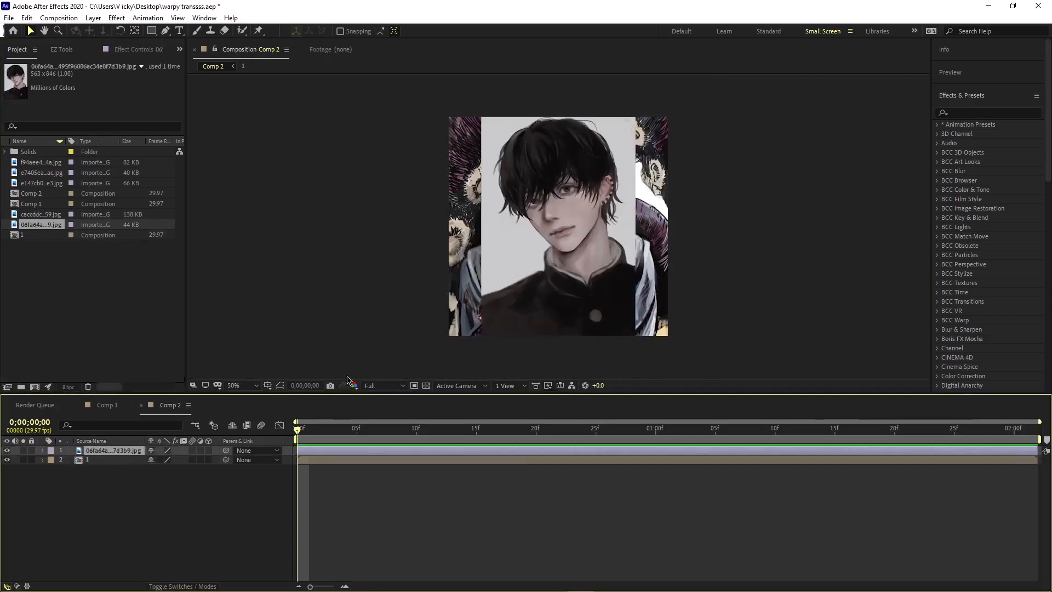
# Step: Show the proportional grid and set the 06fa64a image's position to 394, 675 in Comp 2
pyautogui.click(267, 385)
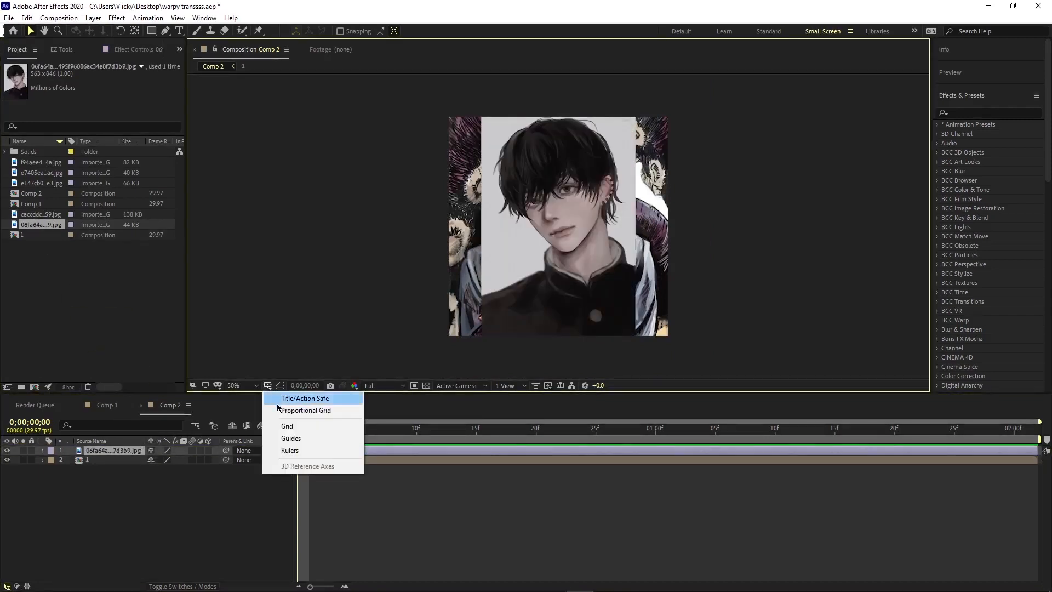
pyautogui.click(277, 410)
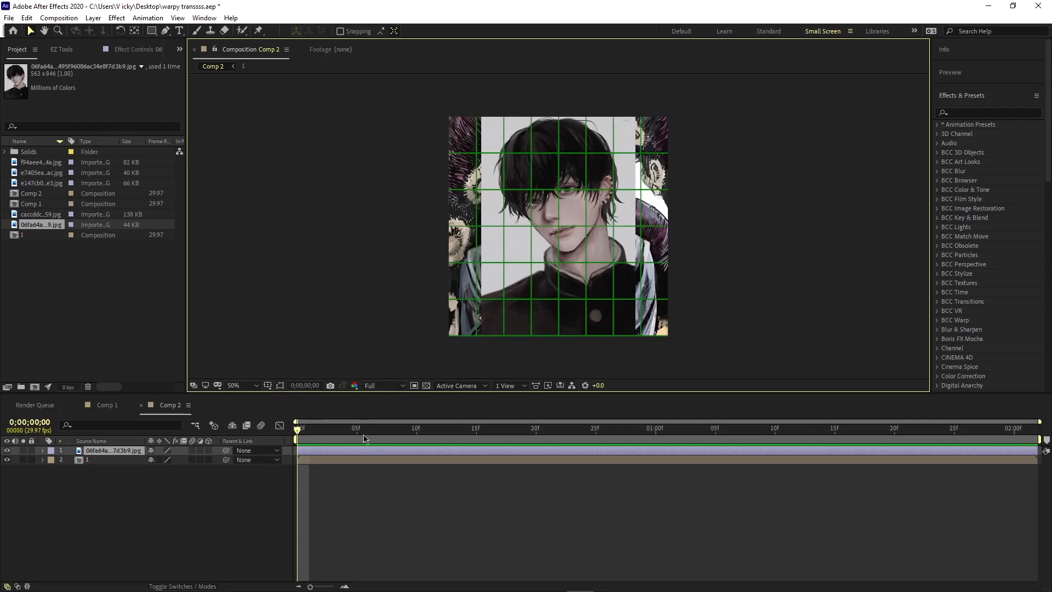
pyautogui.press('p')
pyautogui.moveTo(171, 459); pyautogui.dragTo(284, 497)
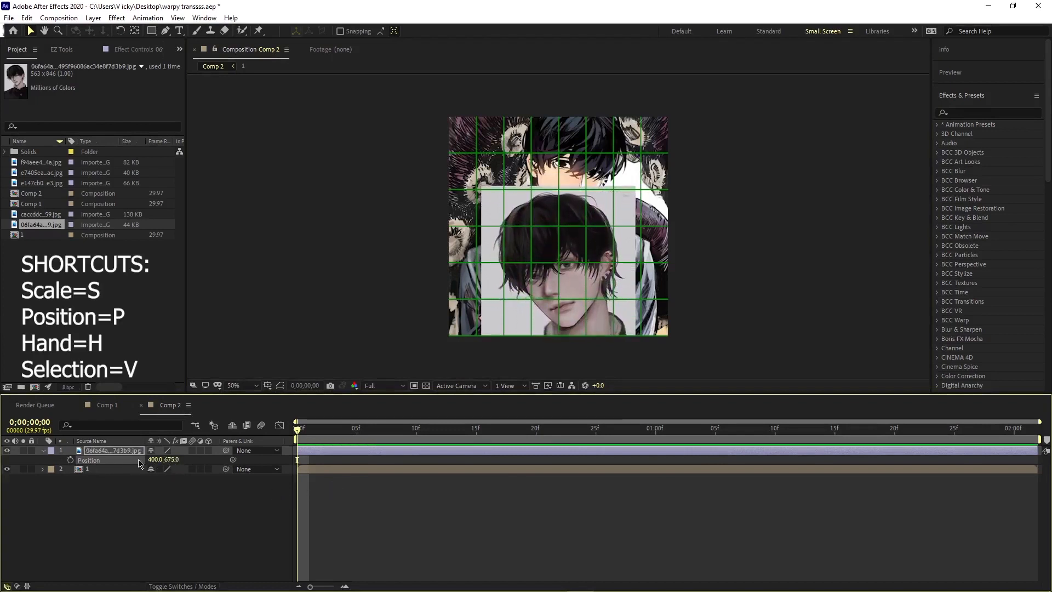
pyautogui.moveTo(153, 460)
pyautogui.mouseDown()
pyautogui.moveTo(139, 459)
pyautogui.moveTo(154, 459)
pyautogui.mouseUp()
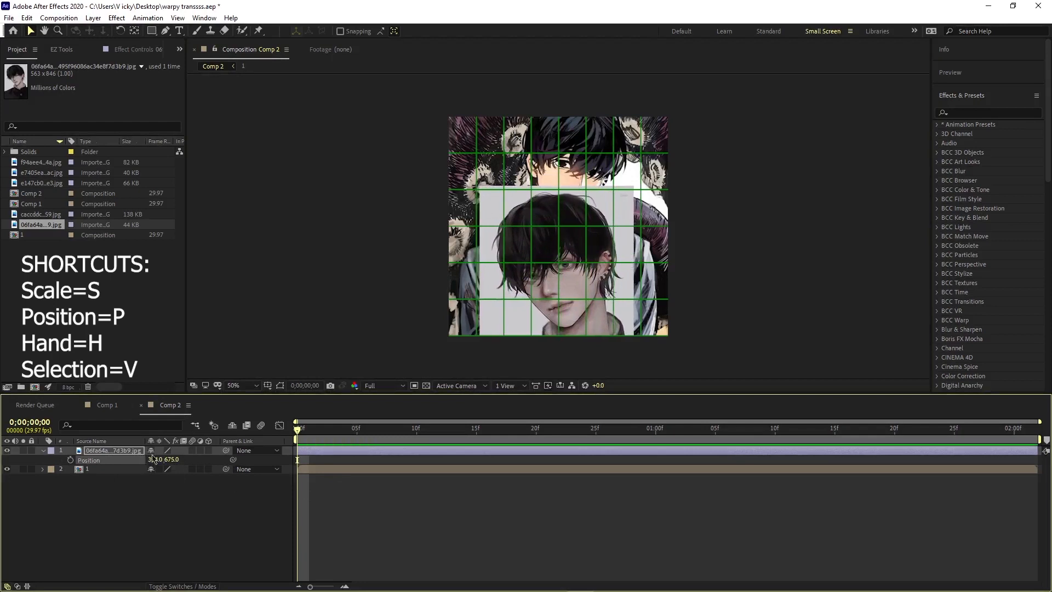
# Step: Draw a rectangular mask on the 06fa64a image from the grid's horizontal centre line down past the frame's lower edge
pyautogui.press('q')
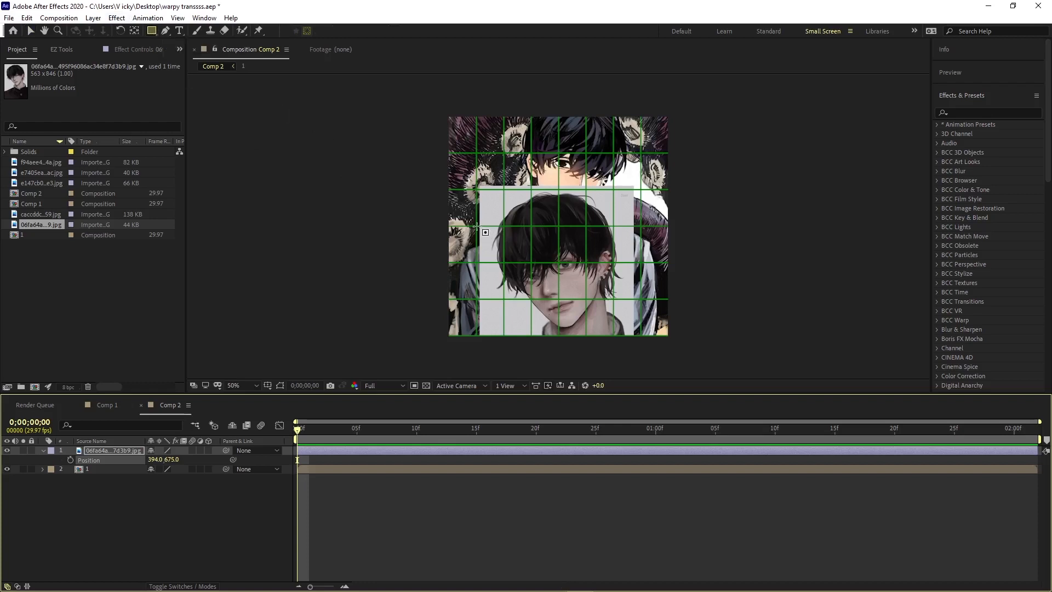
pyautogui.moveTo(476, 225); pyautogui.dragTo(644, 344)
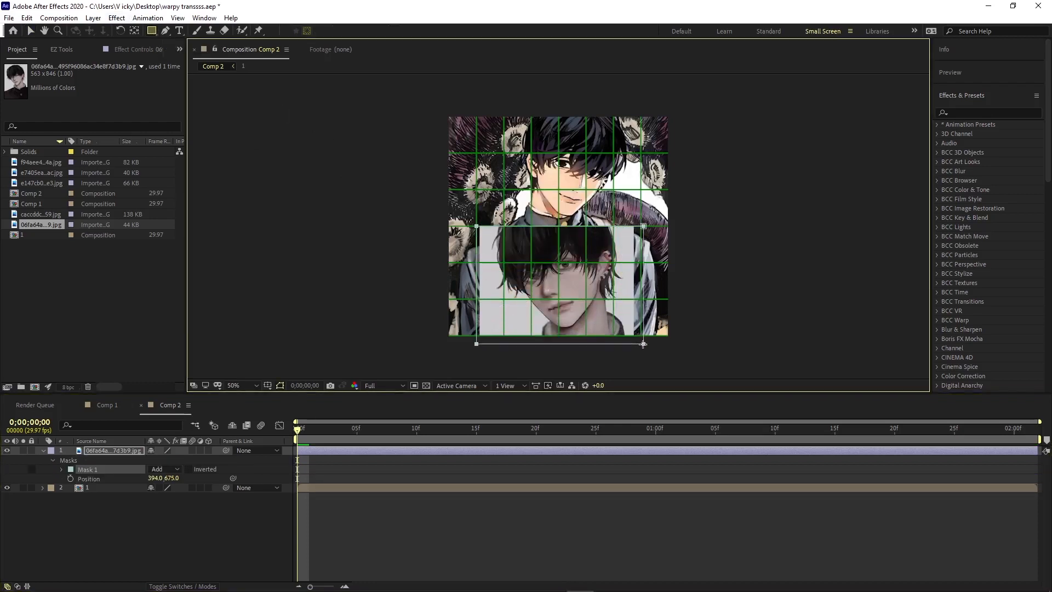
pyautogui.click(589, 502)
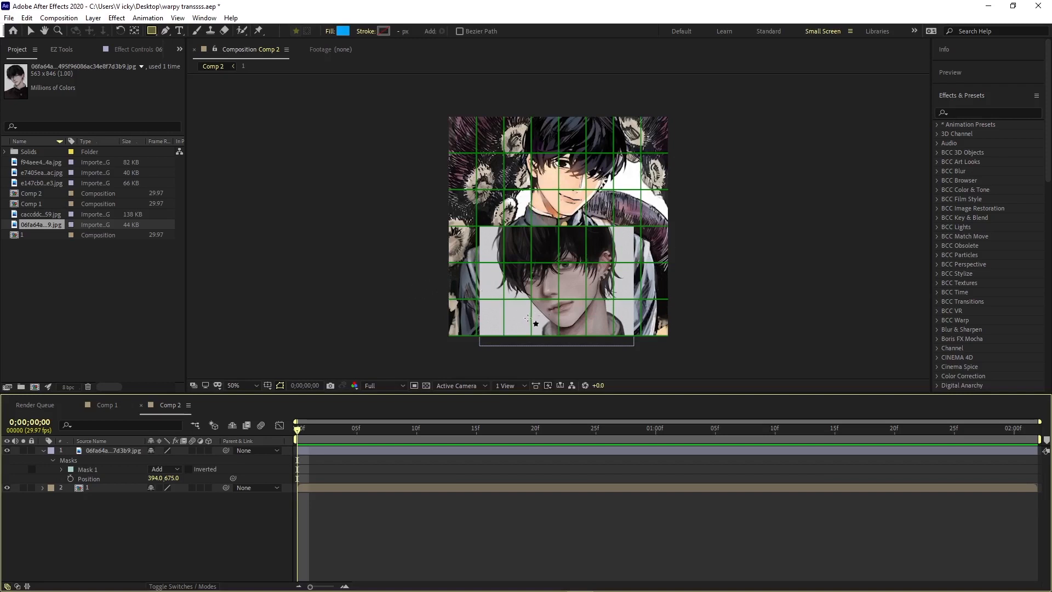
# Step: Scale the masked 06fa64a image to 103% and realign its mask's upper edge with the grid's centre line
pyautogui.click(365, 453)
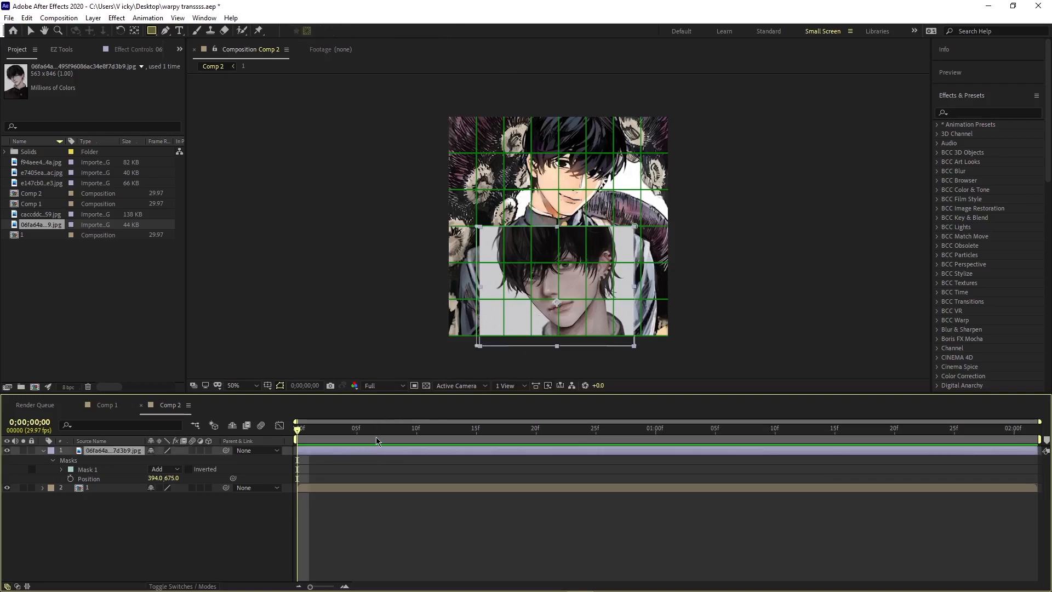
pyautogui.press('s')
pyautogui.moveTo(167, 460); pyautogui.dragTo(169, 460)
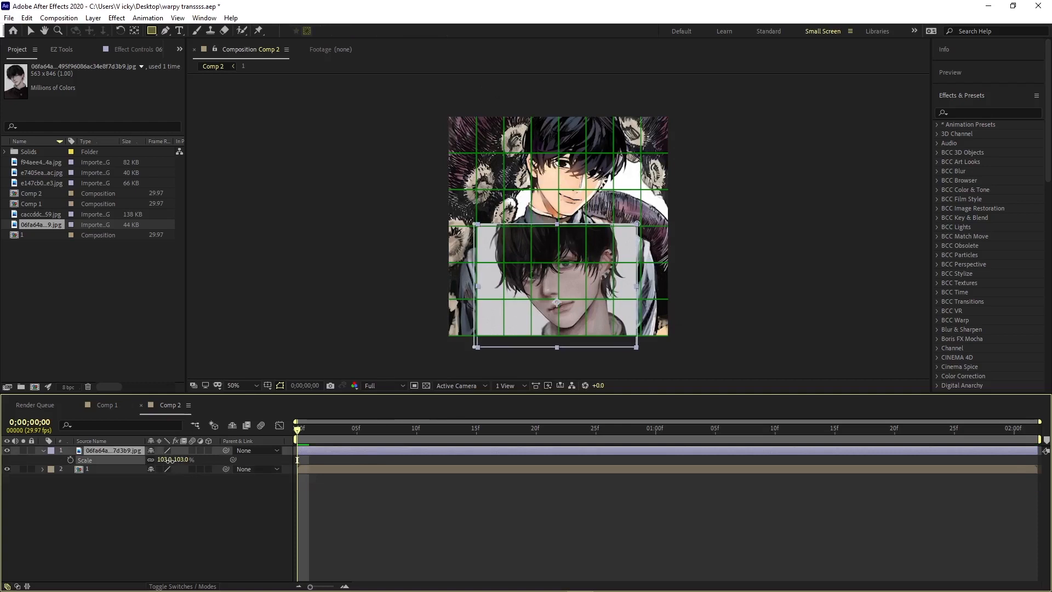
pyautogui.press('v')
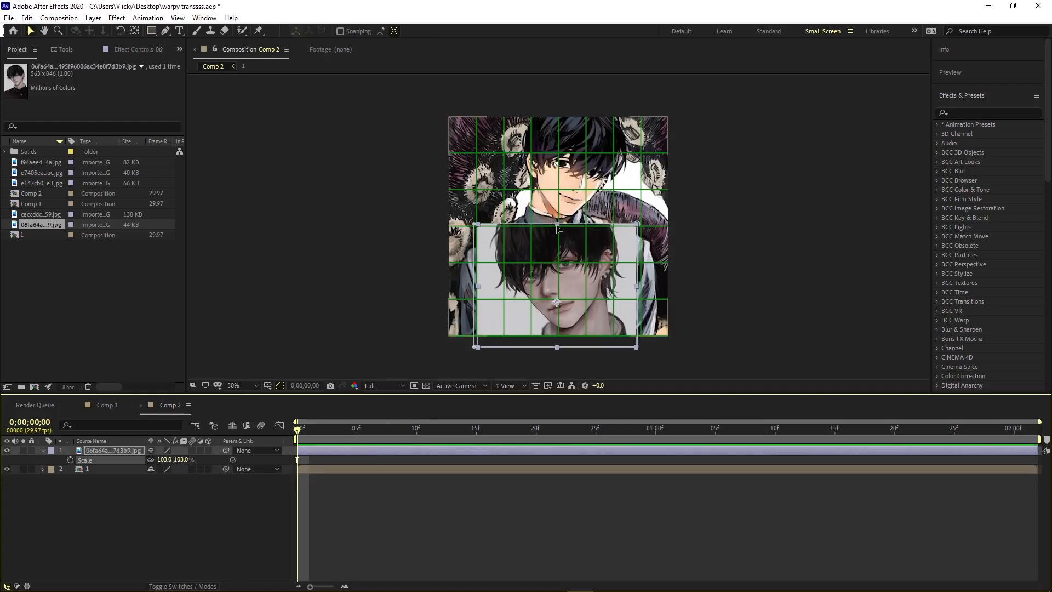
pyautogui.moveTo(558, 229); pyautogui.dragTo(559, 230)
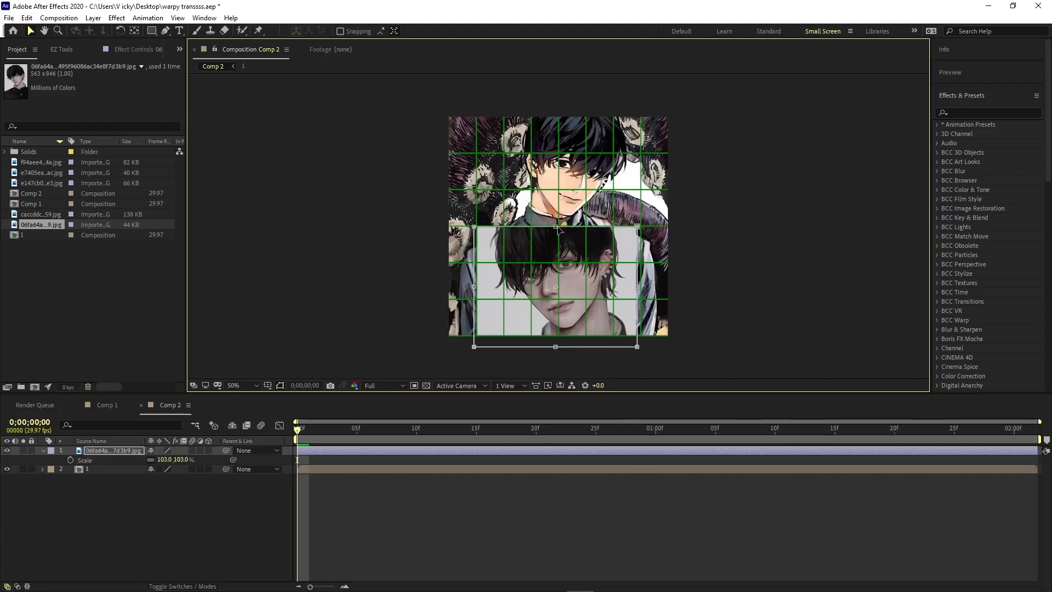
pyautogui.click(554, 471)
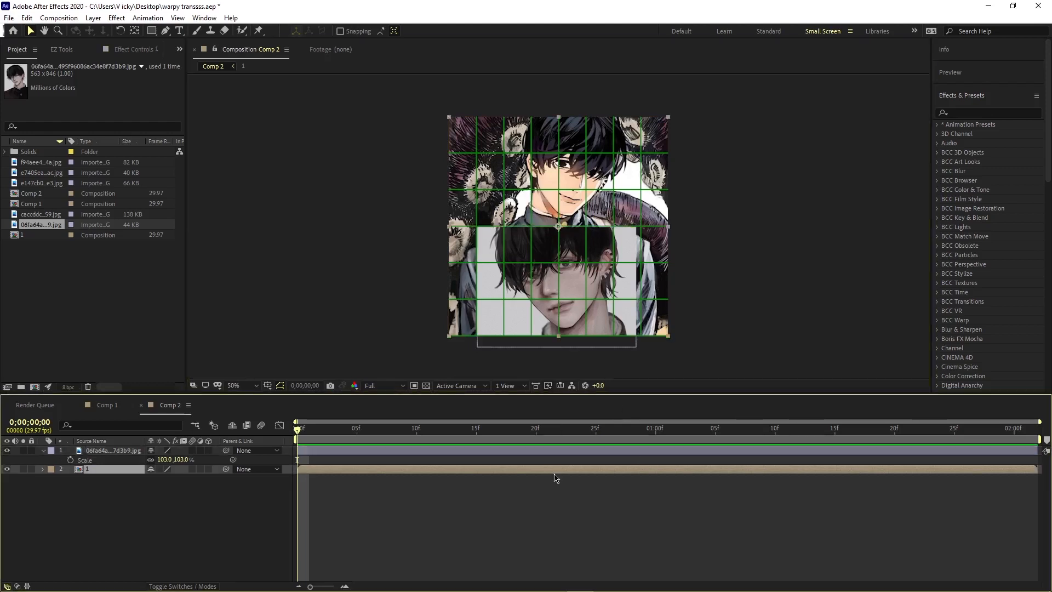
pyautogui.click(483, 453)
pyautogui.click(527, 491)
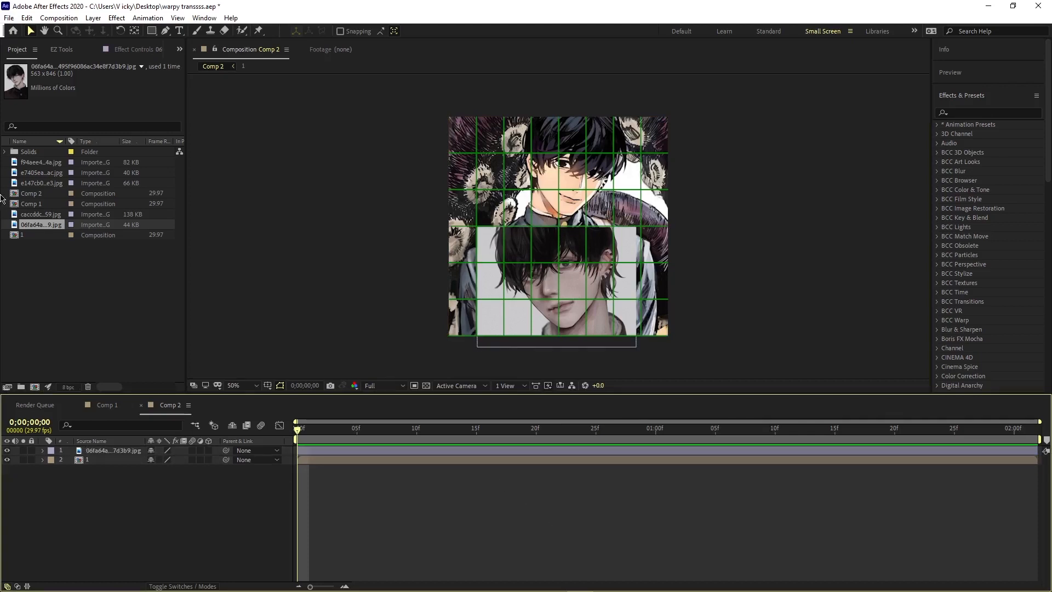
# Step: Add the e147cb0 image to Comp 2 above the other layers and scale it to 107%
pyautogui.click(33, 215)
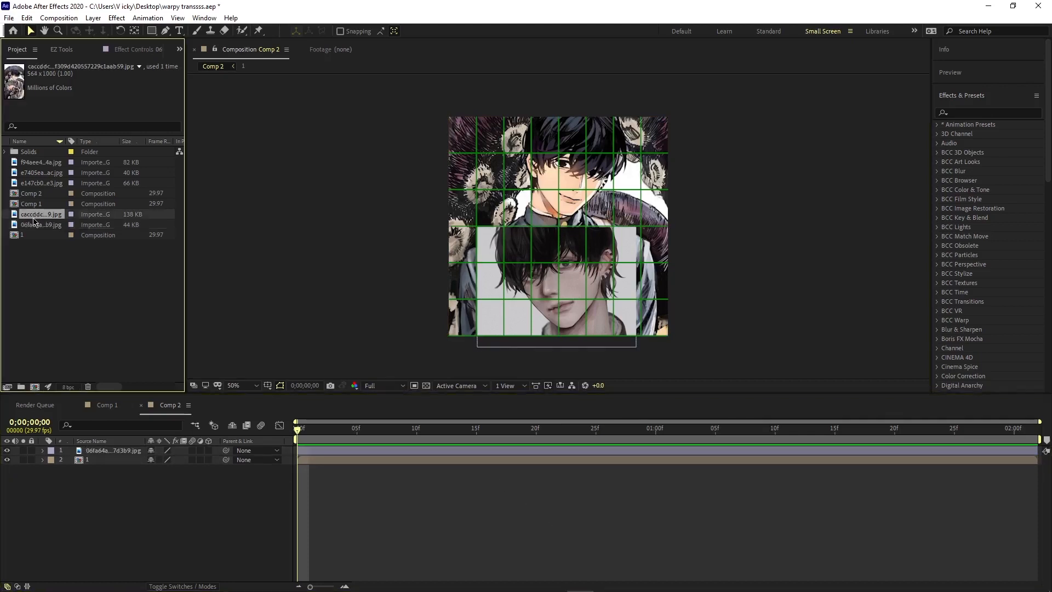
pyautogui.click(43, 183)
pyautogui.moveTo(45, 182); pyautogui.dragTo(166, 464)
pyautogui.press('s')
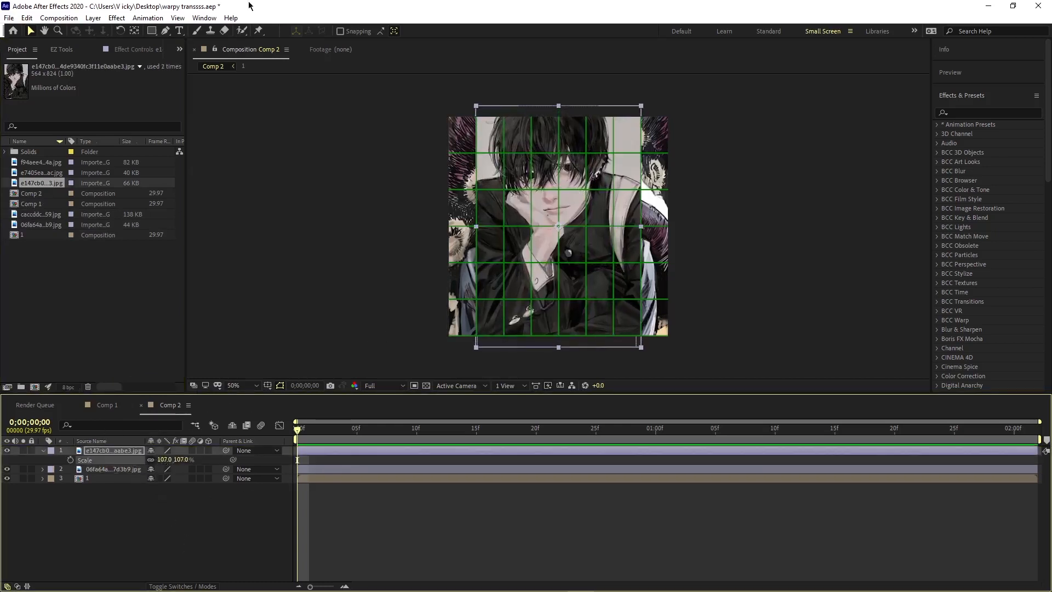
# Step: Mask the e147cb0 image with a rectangle covering the frame's upper half above the 06fa64a image, and hide the proportional grid
pyautogui.press('q')
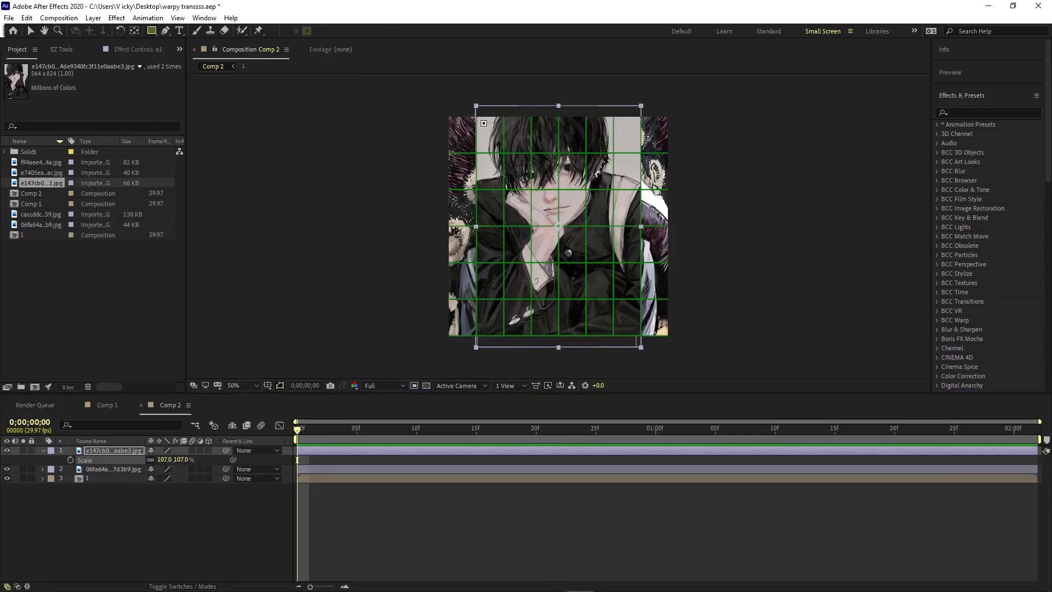
pyautogui.moveTo(475, 116)
pyautogui.mouseDown()
pyautogui.moveTo(590, 222)
pyautogui.moveTo(624, 227)
pyautogui.moveTo(639, 214)
pyautogui.moveTo(636, 227)
pyautogui.mouseUp()
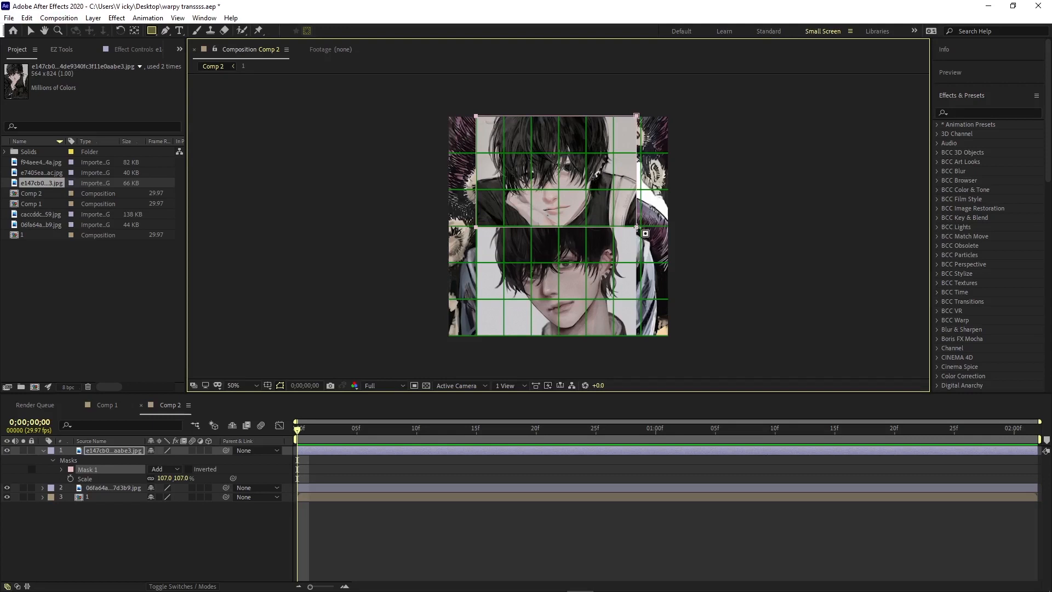
pyautogui.click(413, 544)
pyautogui.click(403, 456)
pyautogui.press('u')
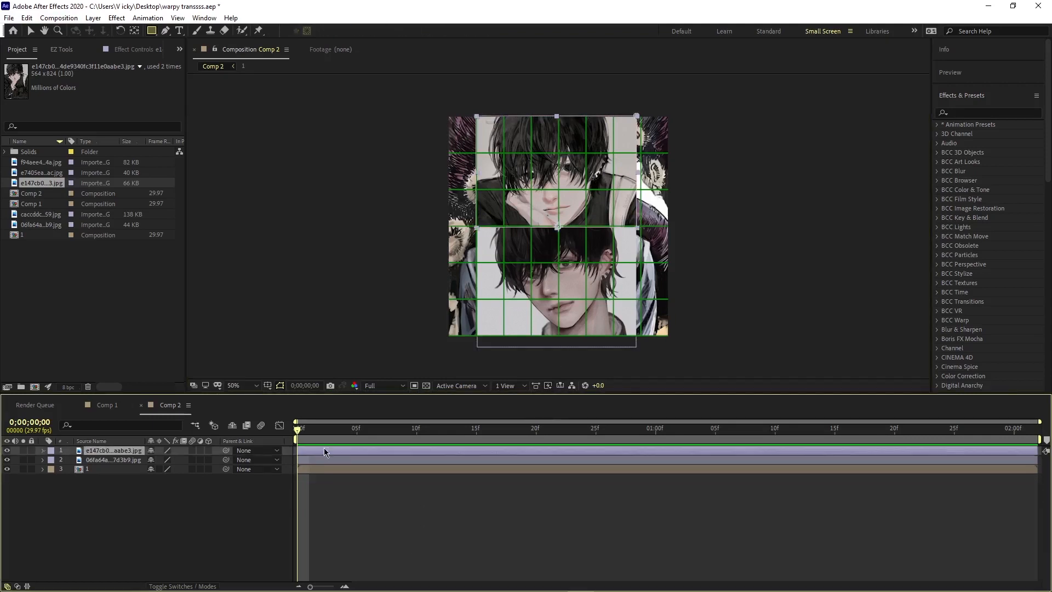
pyautogui.click(267, 385)
pyautogui.click(268, 411)
# Step: Create a black 800 × 800 px solid named blackbar as the topmost layer of Comp 2
pyautogui.click(170, 513)
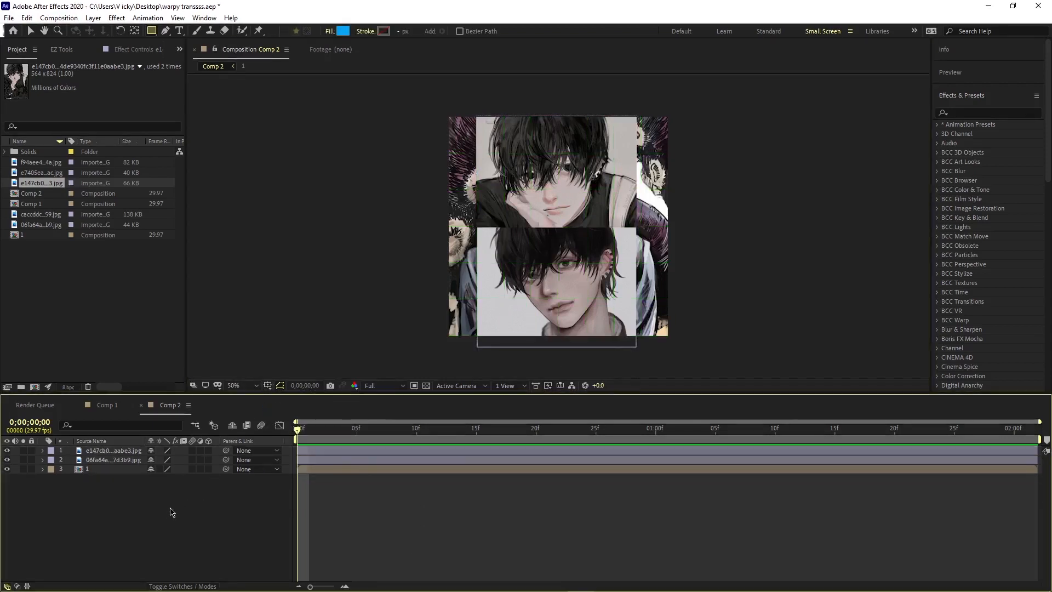
pyautogui.rightClick(183, 511)
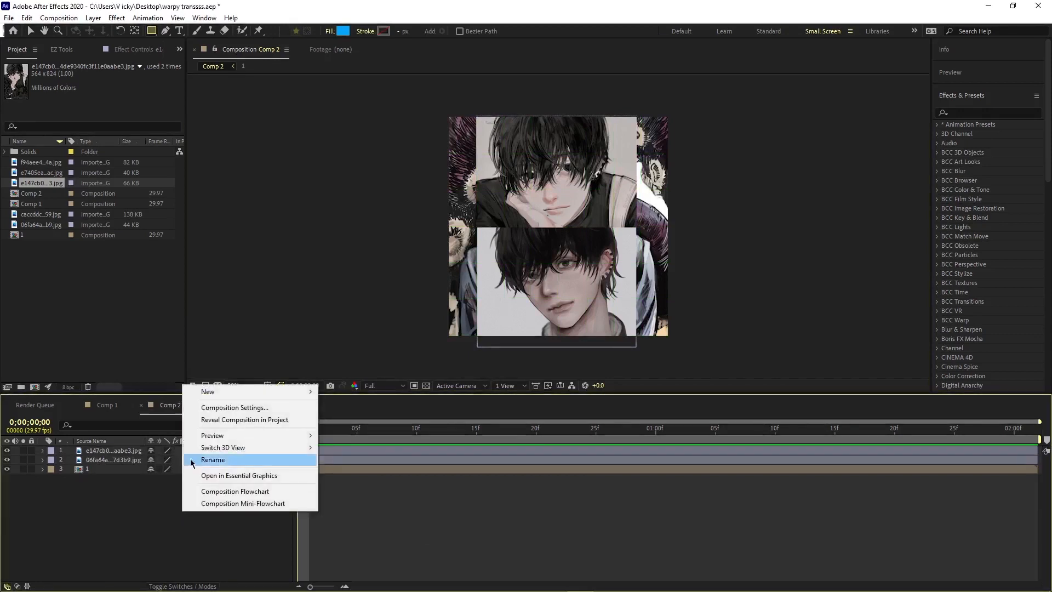
pyautogui.moveTo(205, 398)
pyautogui.click(332, 420)
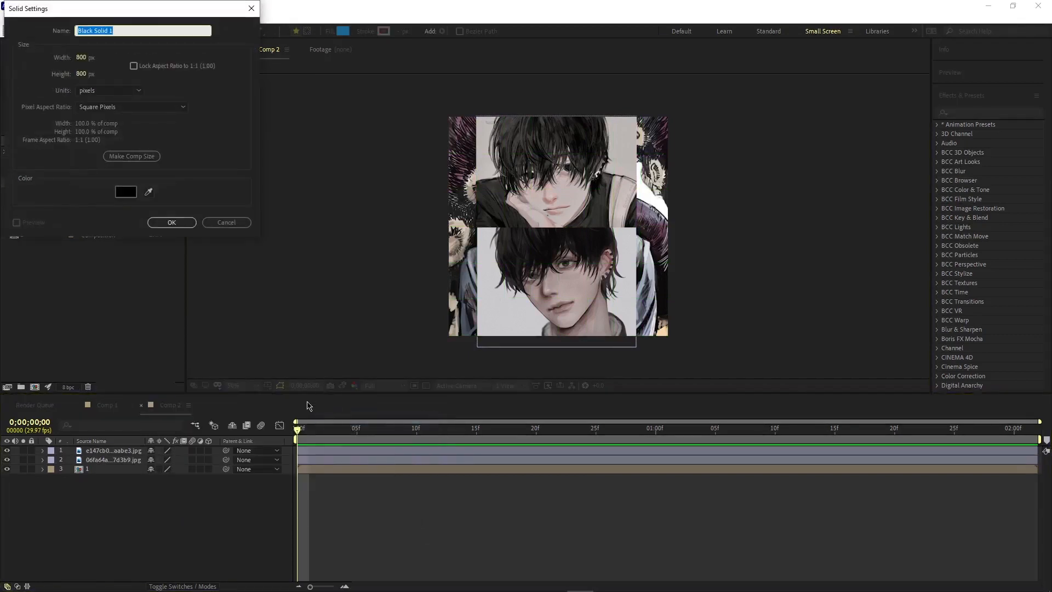
pyautogui.write('blackbar')
pyautogui.click(126, 191)
pyautogui.click(242, 66)
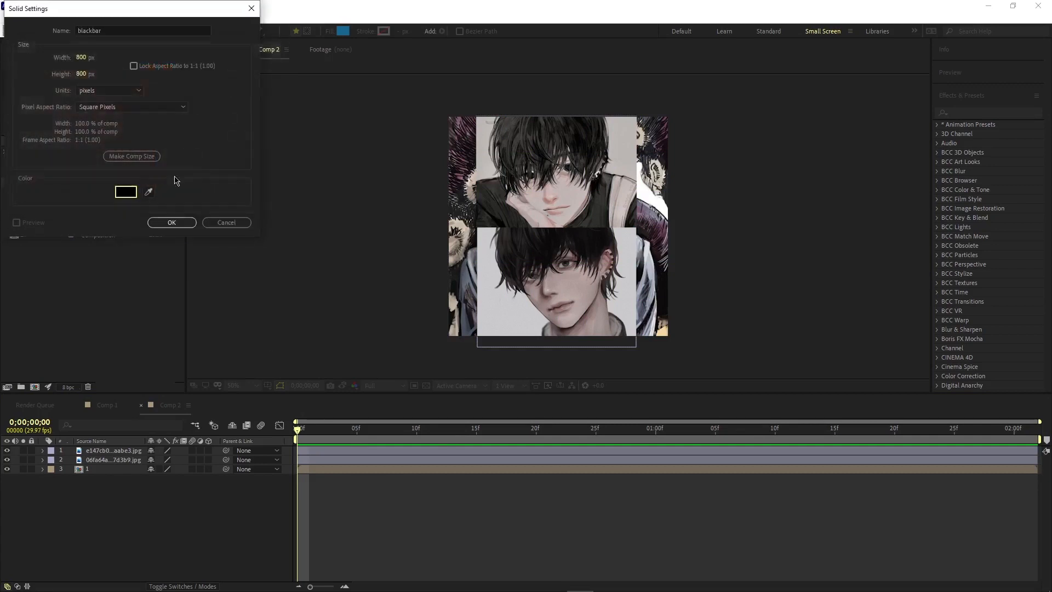
pyautogui.click(171, 222)
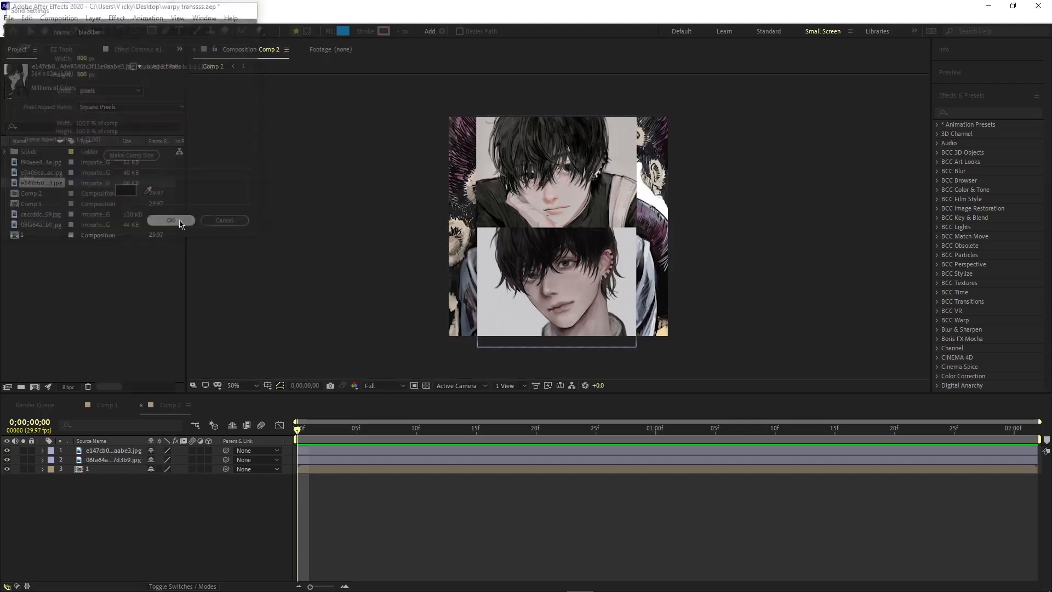
# Step: Find the CC Jaws effect and apply it to the blackbar layer
pyautogui.click(982, 114)
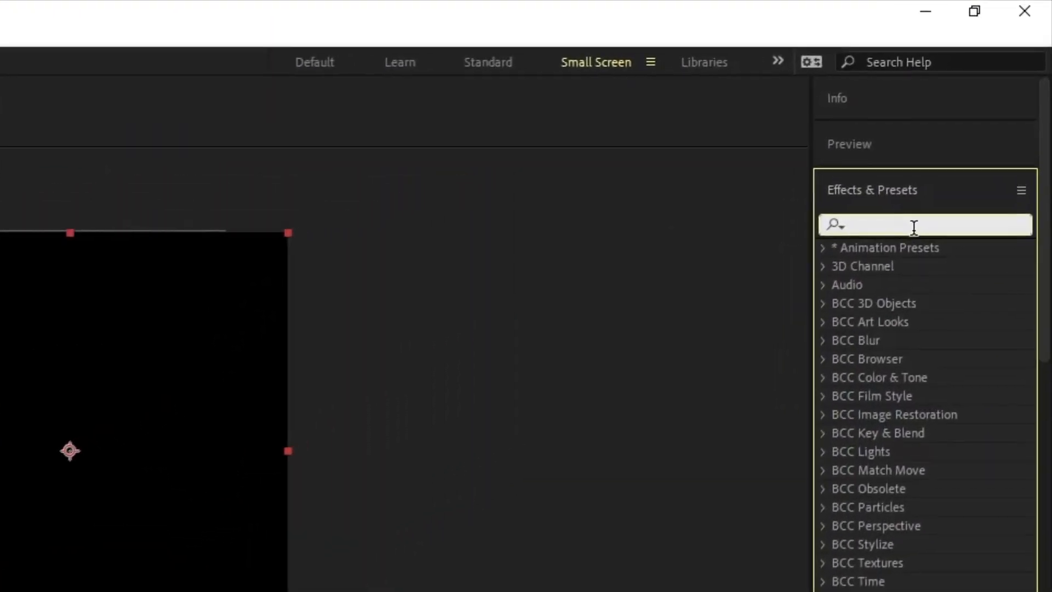
pyautogui.write('cc jaws')
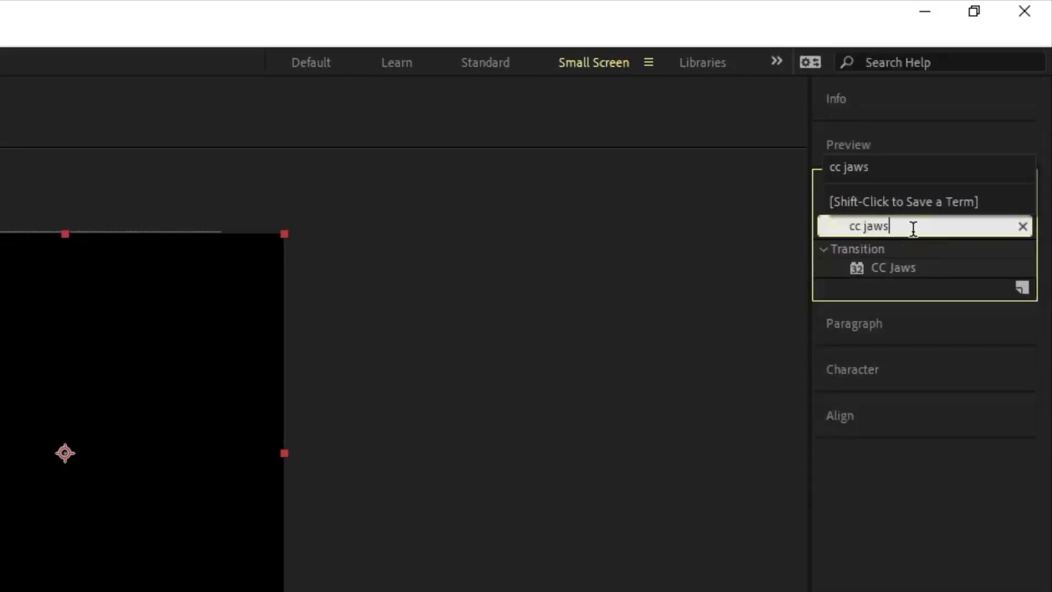
pyautogui.moveTo(880, 270); pyautogui.dragTo(0, 591)
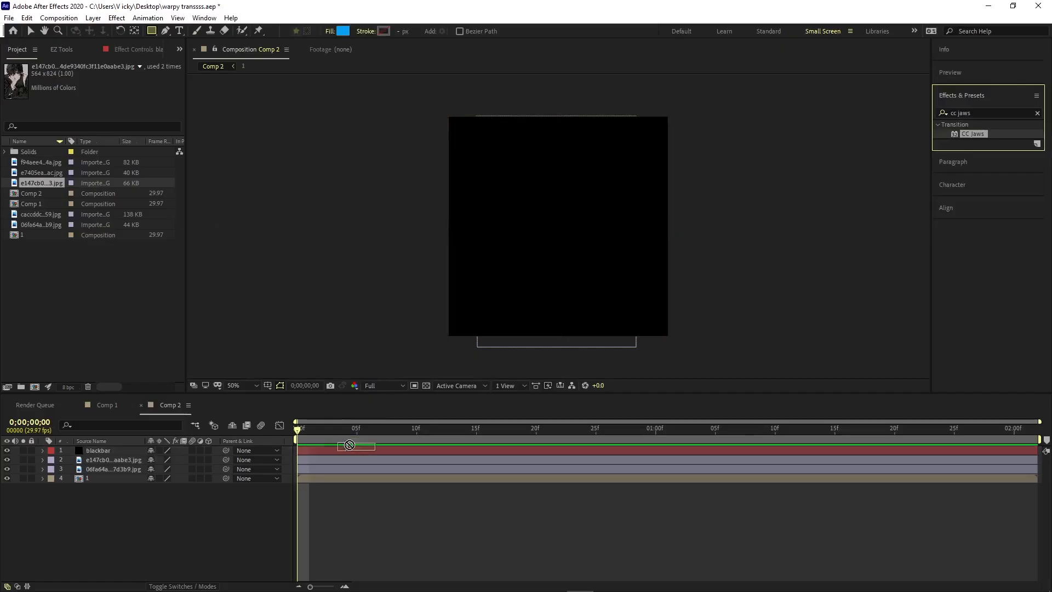
pyautogui.moveTo(349, 445); pyautogui.dragTo(353, 447)
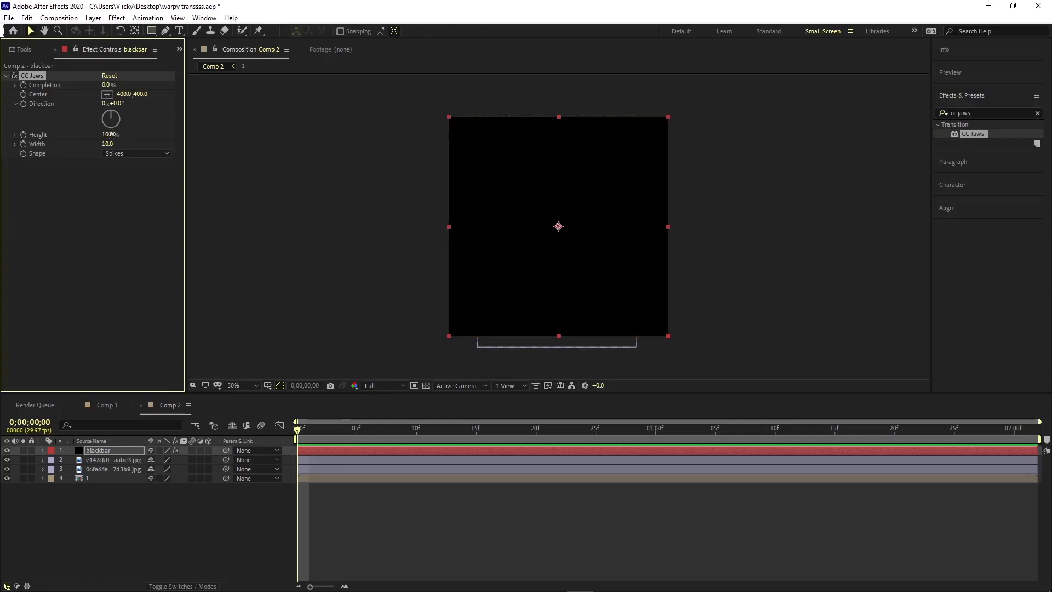
# Step: Set the CC Jaws Height to 0% and Direction to 90° on blackbar
pyautogui.moveTo(110, 134); pyautogui.dragTo(61, 93)
pyautogui.moveTo(111, 137); pyautogui.dragTo(100, 138)
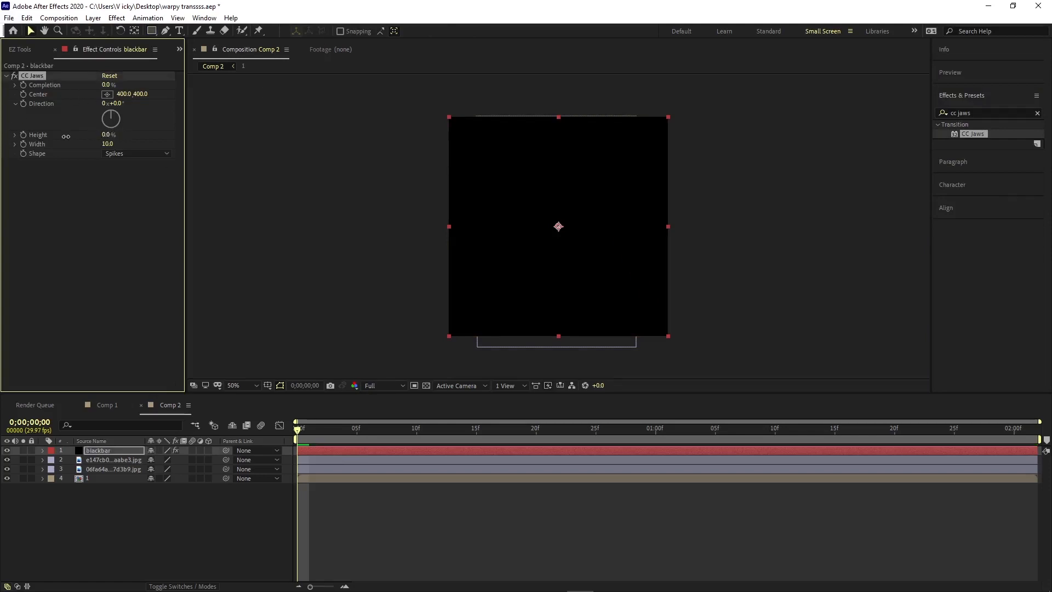
pyautogui.click(116, 104)
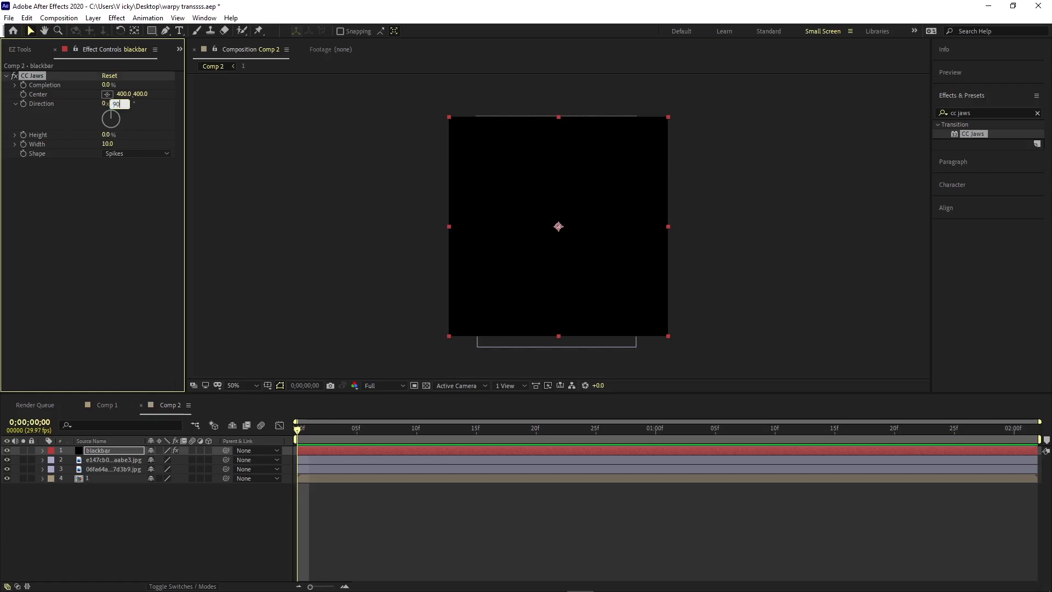
pyautogui.press('Return')
# Step: Set the CC Jaws Completion to 100% and keyframe it at the start of Comp 2
pyautogui.moveTo(109, 86); pyautogui.dragTo(440, 125)
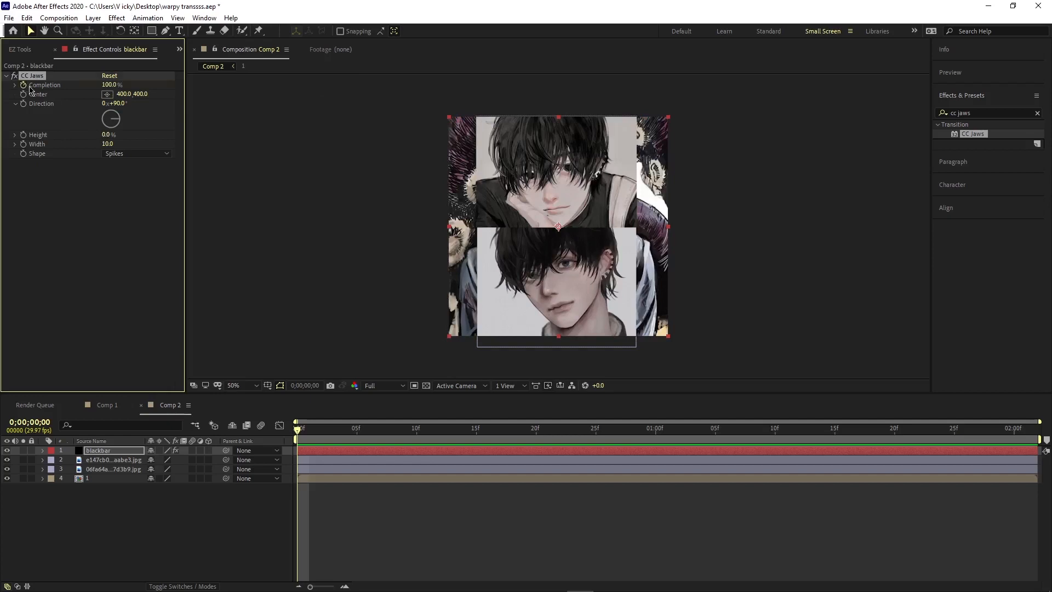
pyautogui.press('u')
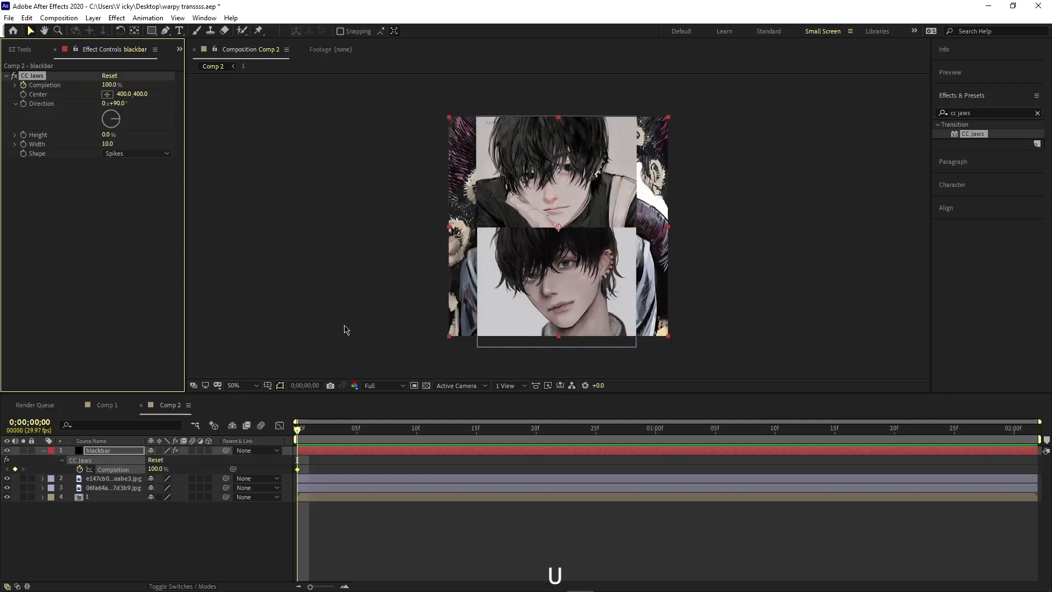
pyautogui.moveTo(298, 469); pyautogui.dragTo(296, 500)
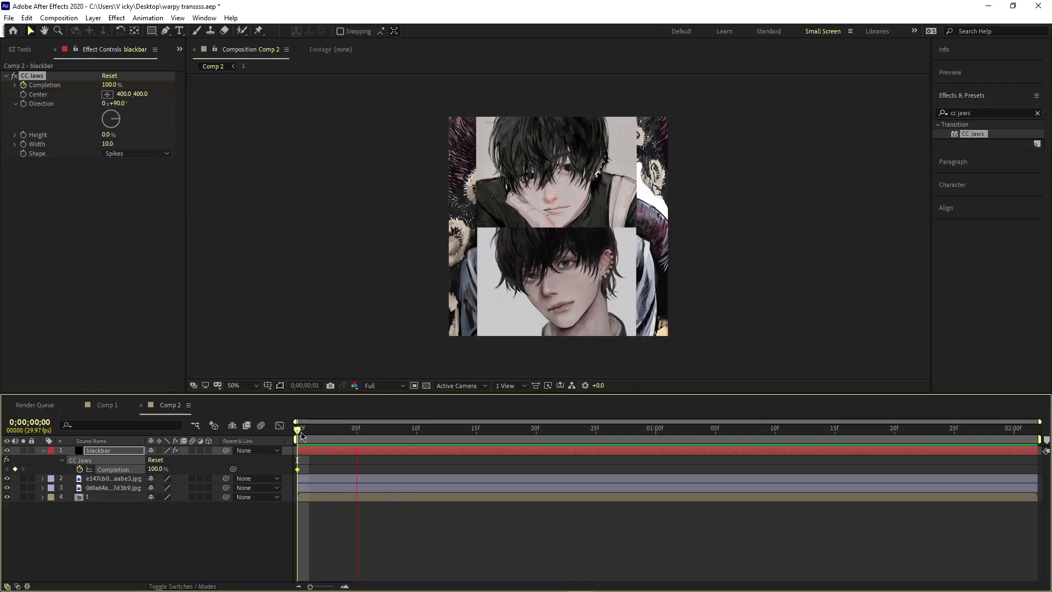
# Step: Preview the composition for timing and keyframe the CC Jaws Completion at 65% at 0;00;01;02
pyautogui.press('space')
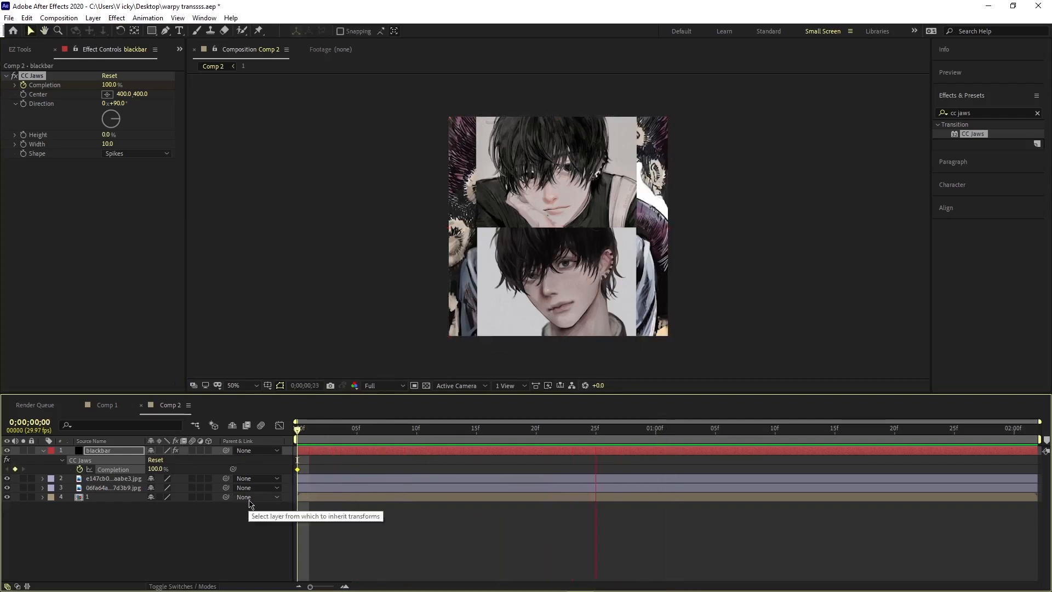
pyautogui.press('space')
pyautogui.moveTo(111, 86); pyautogui.dragTo(134, 109)
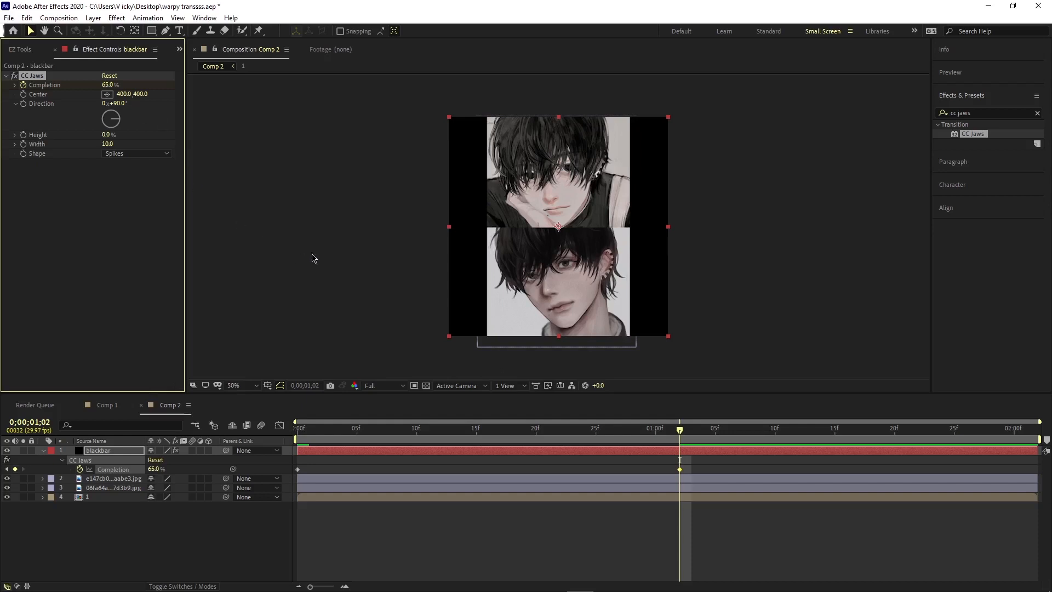
# Step: Easy-ease the blackbar layer's CC Jaws Completion keyframes and reshape their speed graph to start fast and slow down gradually
pyautogui.moveTo(703, 464); pyautogui.dragTo(198, 477)
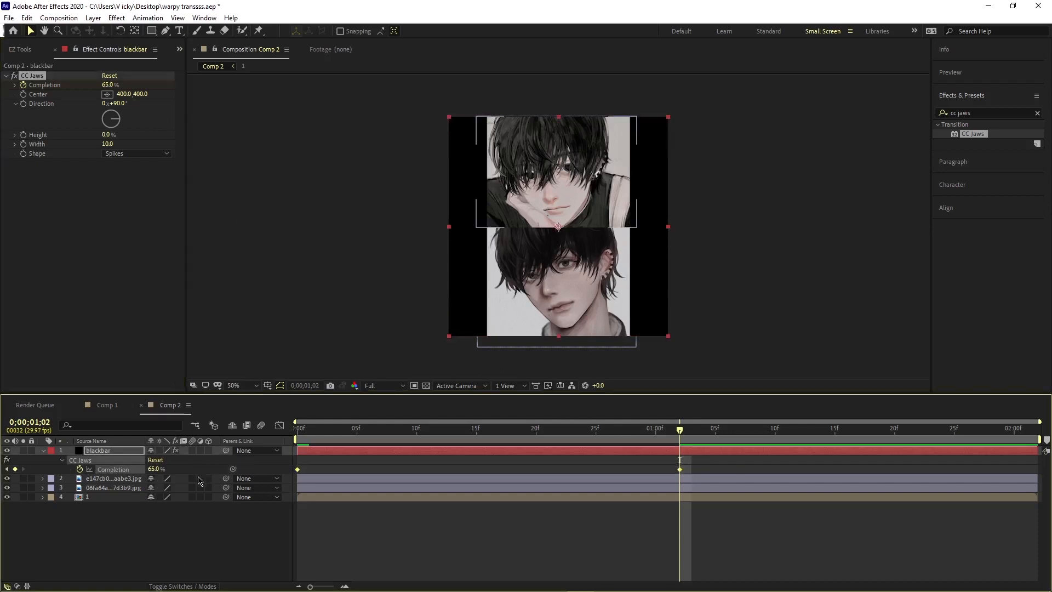
pyautogui.press('F9')
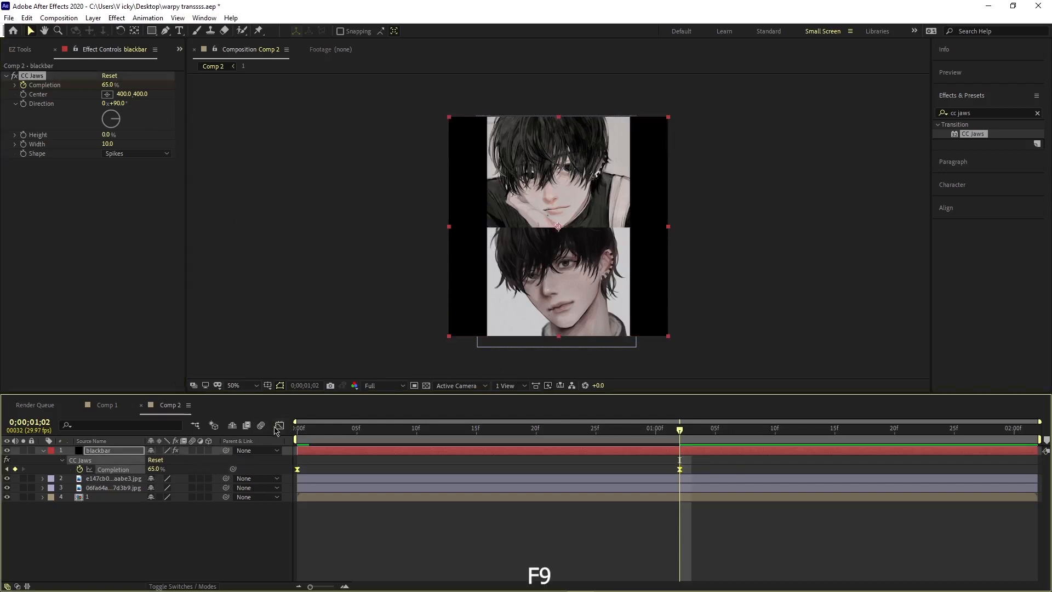
pyautogui.click(279, 425)
pyautogui.rightClick(435, 481)
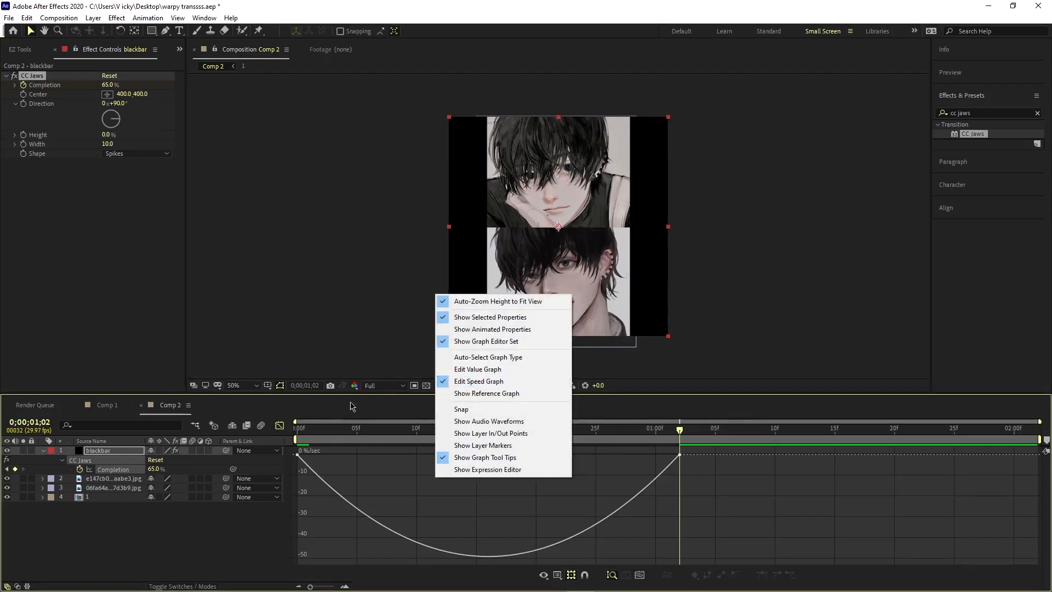
pyautogui.click(294, 458)
pyautogui.click(297, 454)
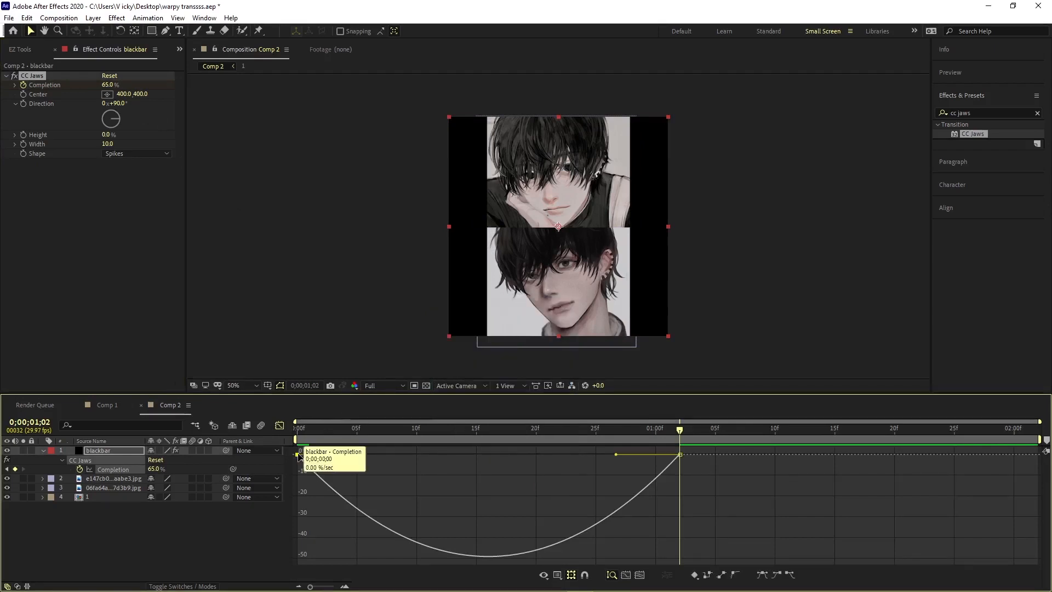
pyautogui.moveTo(361, 455); pyautogui.dragTo(305, 457)
pyautogui.moveTo(616, 455); pyautogui.dragTo(489, 454)
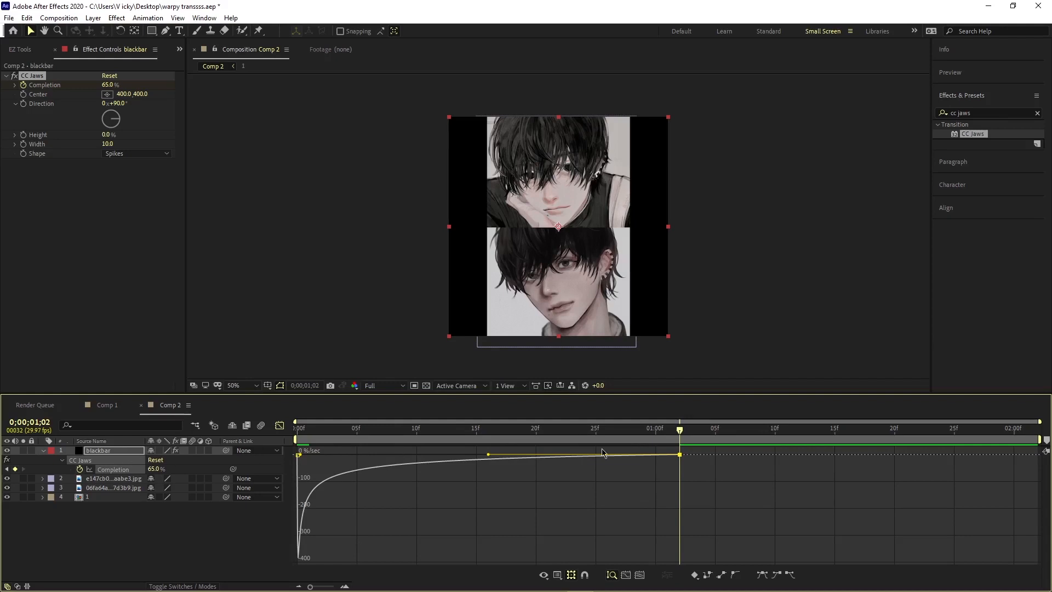
pyautogui.press('Home')
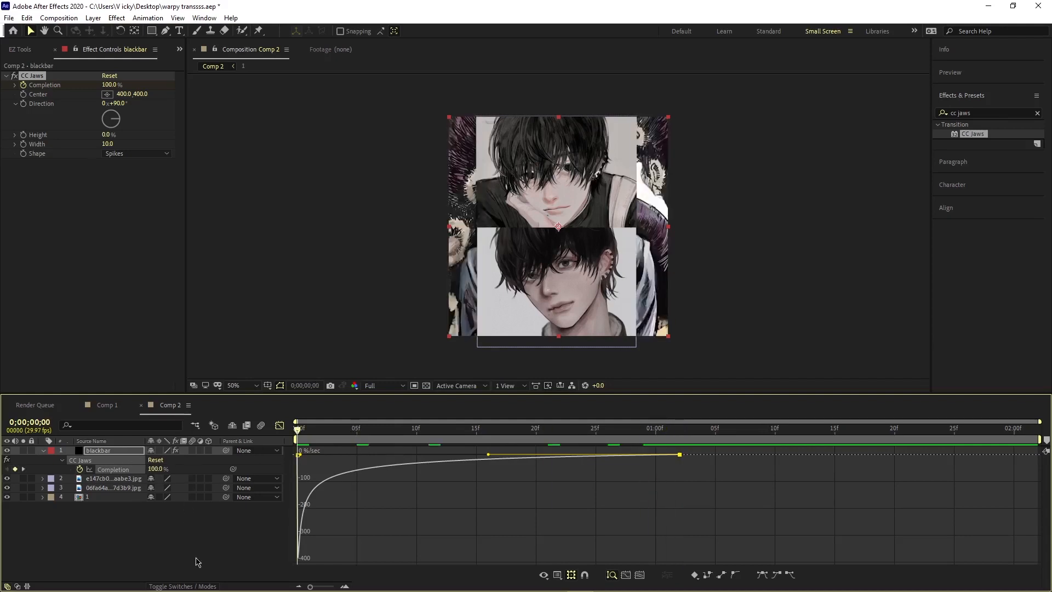
pyautogui.click(198, 558)
pyautogui.click(279, 425)
# Step: Enable motion blur on all four layers in Comp 2 and preview the bars closing in
pyautogui.moveTo(184, 573); pyautogui.dragTo(177, 422)
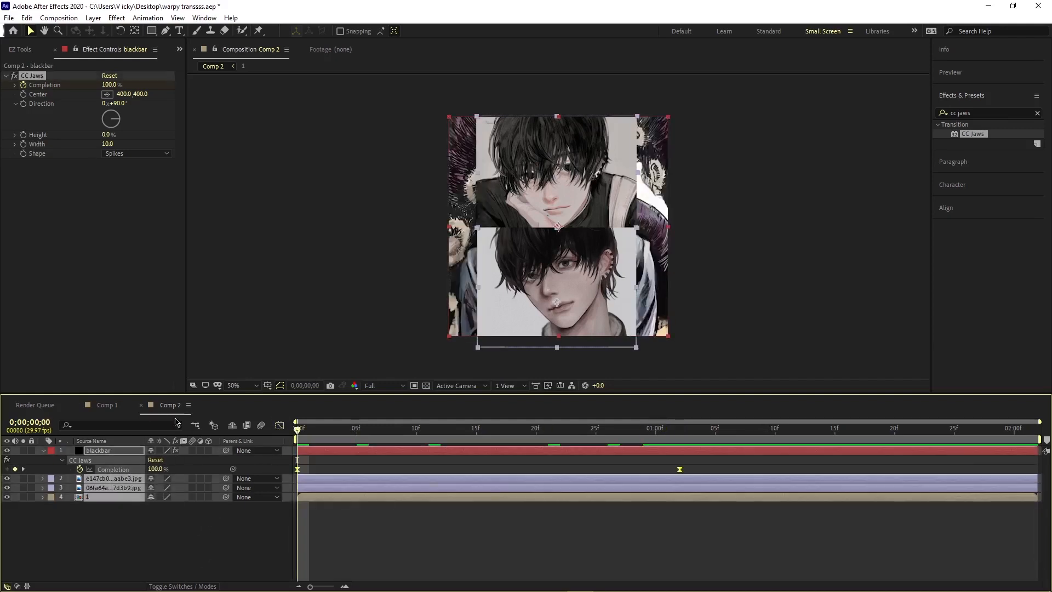
pyautogui.click(192, 450)
pyautogui.click(372, 509)
pyautogui.press('space')
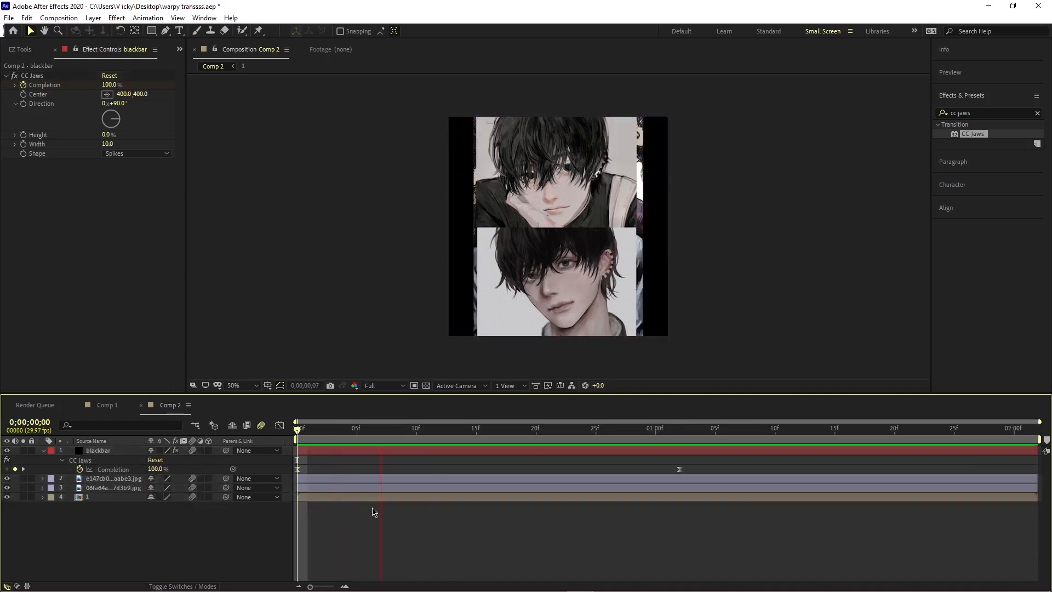
pyautogui.click(296, 433)
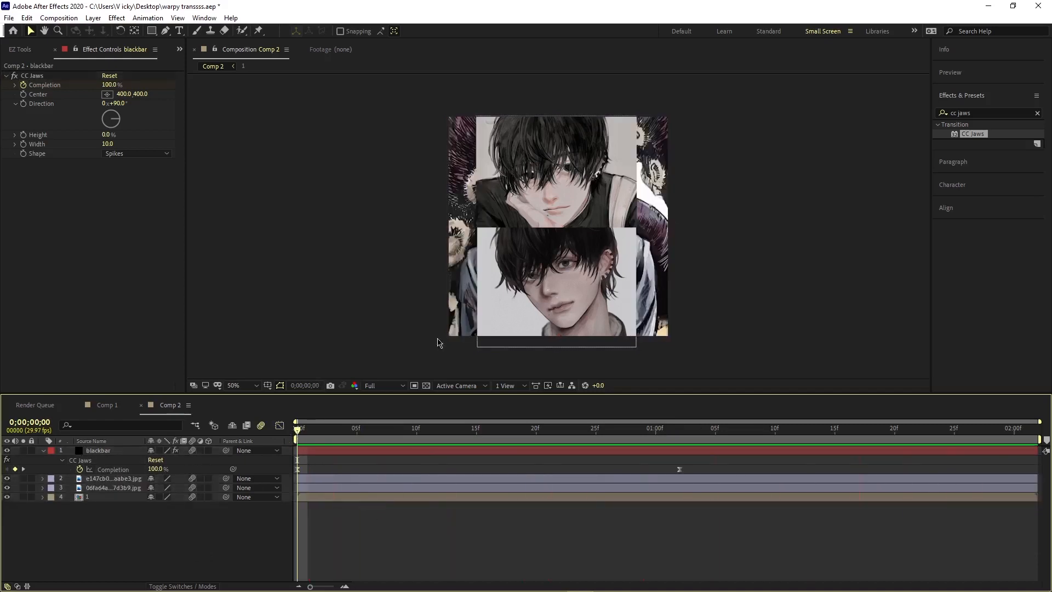
# Step: Clear the effects search and add Position keyframes at the first frame for the upper and lower portrait images
pyautogui.click(1035, 122)
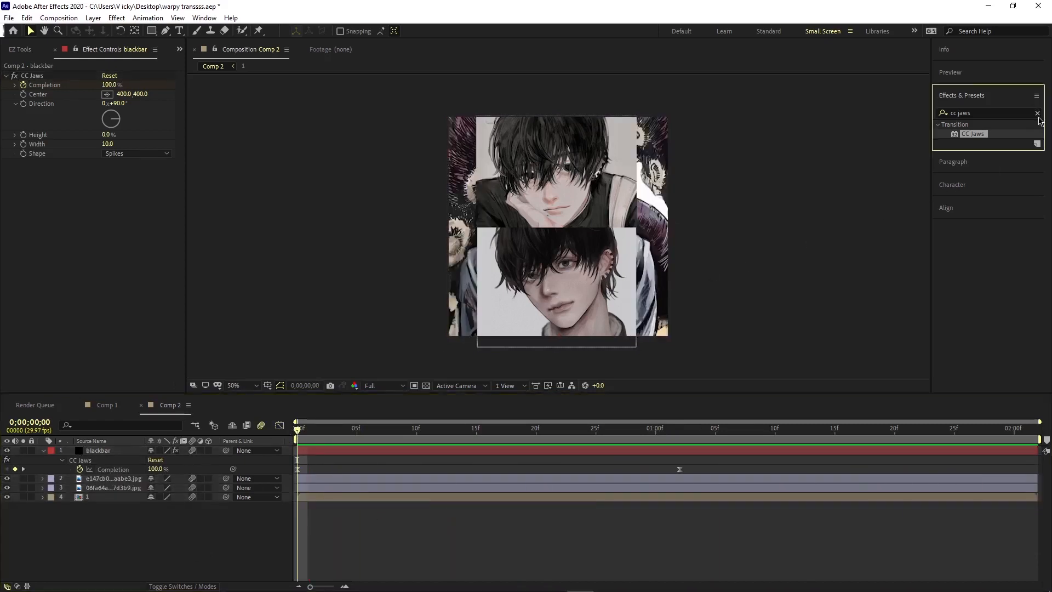
pyautogui.click(1037, 113)
pyautogui.click(110, 479)
pyautogui.press('p')
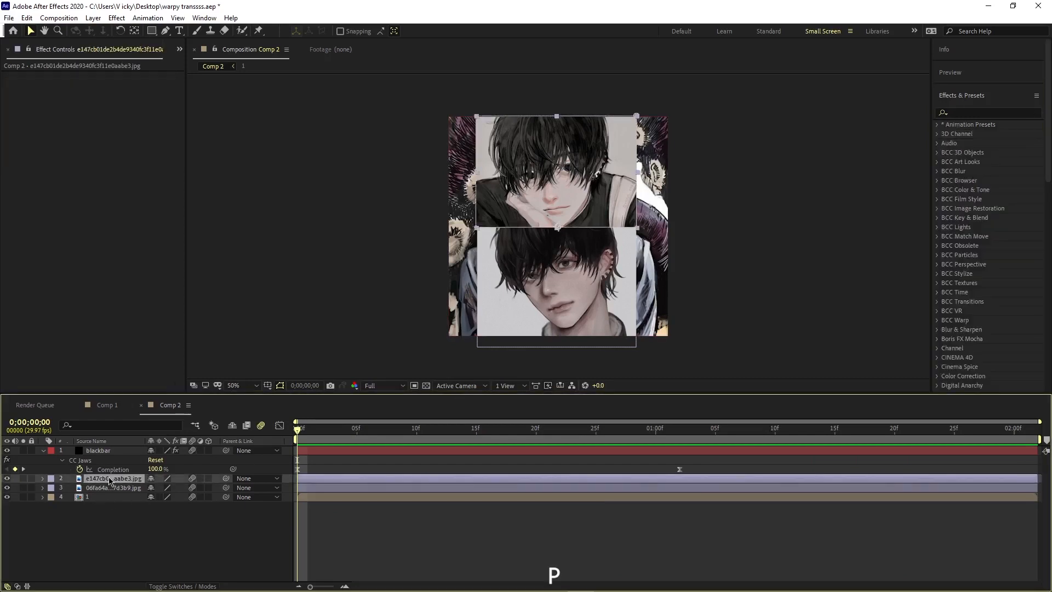
pyautogui.click(101, 497)
pyautogui.press('p')
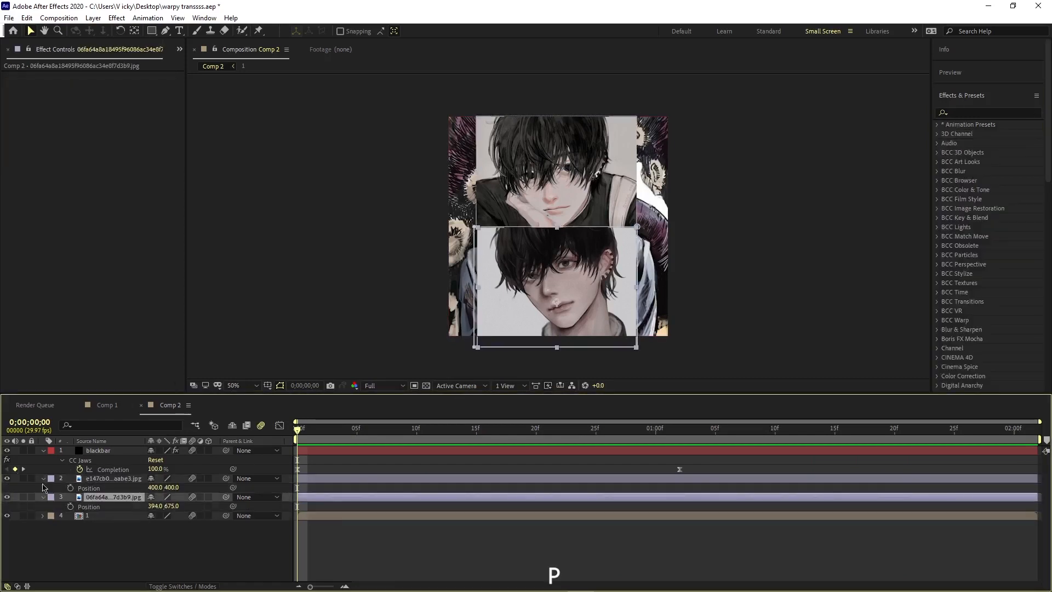
pyautogui.click(70, 507)
pyautogui.click(70, 488)
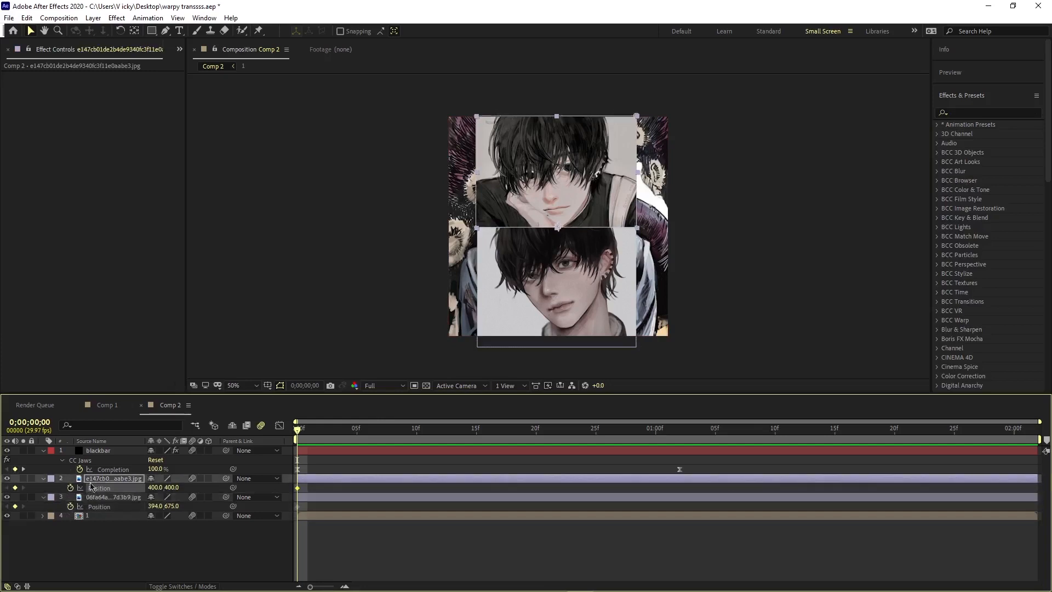
# Step: Move both portrait images' Position keyframes to about 0;00;01;13
pyautogui.moveTo(338, 489)
pyautogui.mouseDown()
pyautogui.moveTo(290, 508)
pyautogui.moveTo(337, 485)
pyautogui.mouseUp()
pyautogui.moveTo(711, 511); pyautogui.dragTo(806, 513)
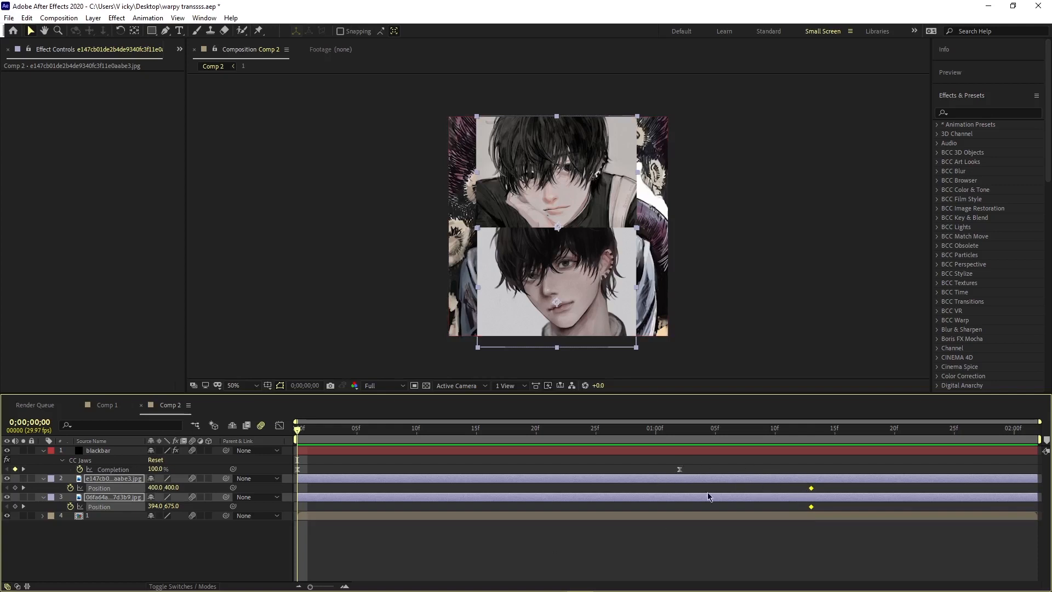
pyautogui.click(475, 545)
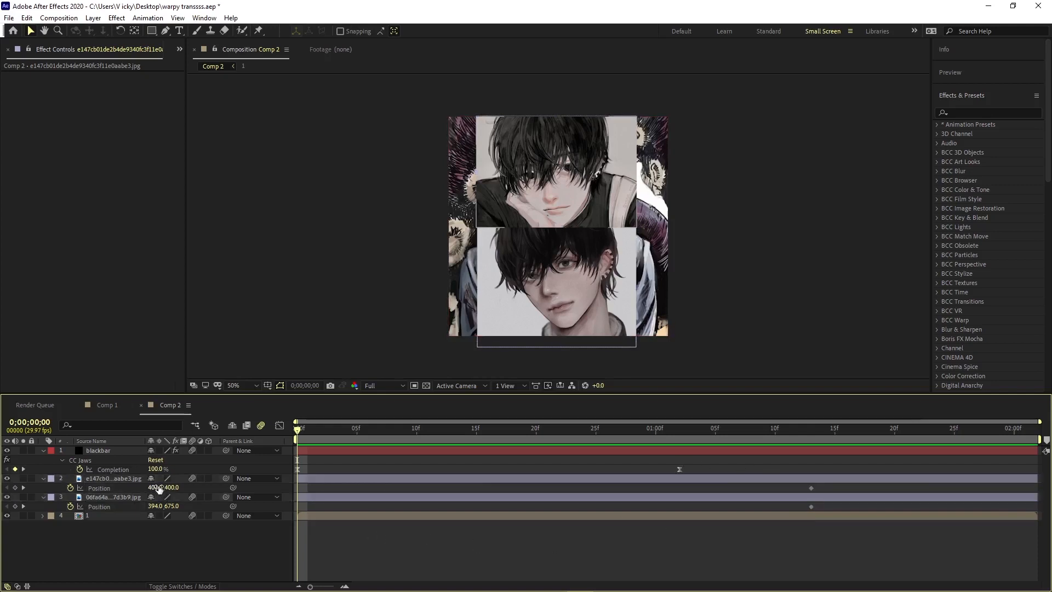
# Step: At the first frame, set the upper portrait's Position to 1110, 400 and the lower one's to -297, 675, and preview the slide-in
pyautogui.moveTo(159, 488); pyautogui.dragTo(582, 519)
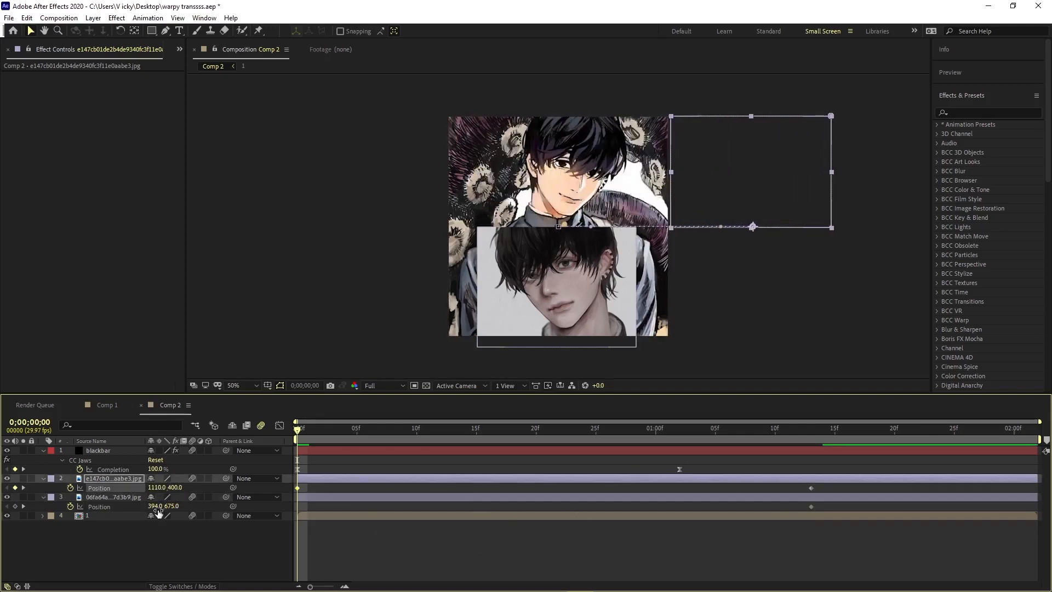
pyautogui.moveTo(159, 512); pyautogui.dragTo(124, 521)
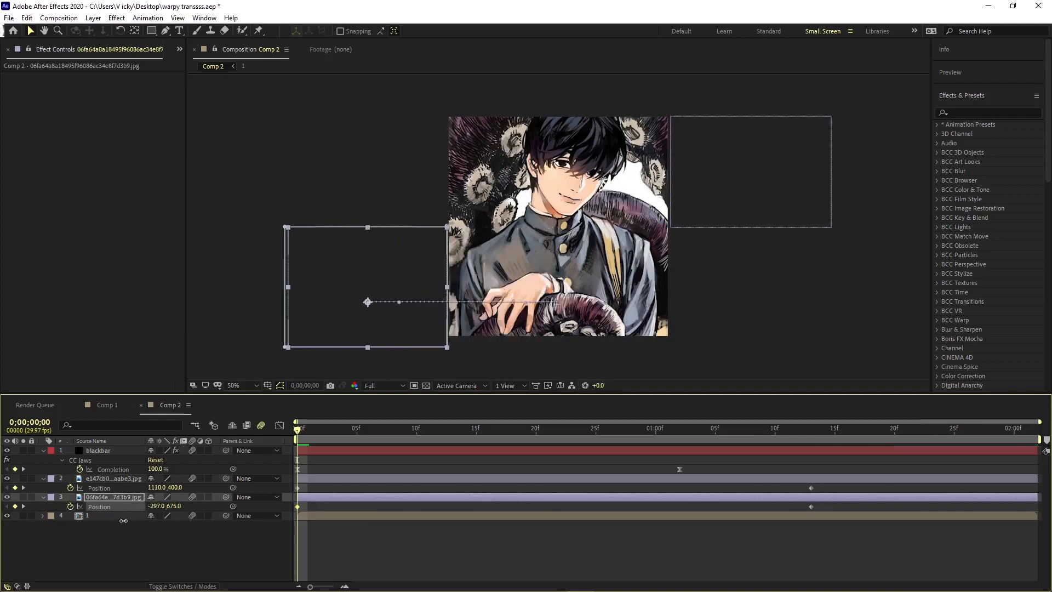
pyautogui.press('space')
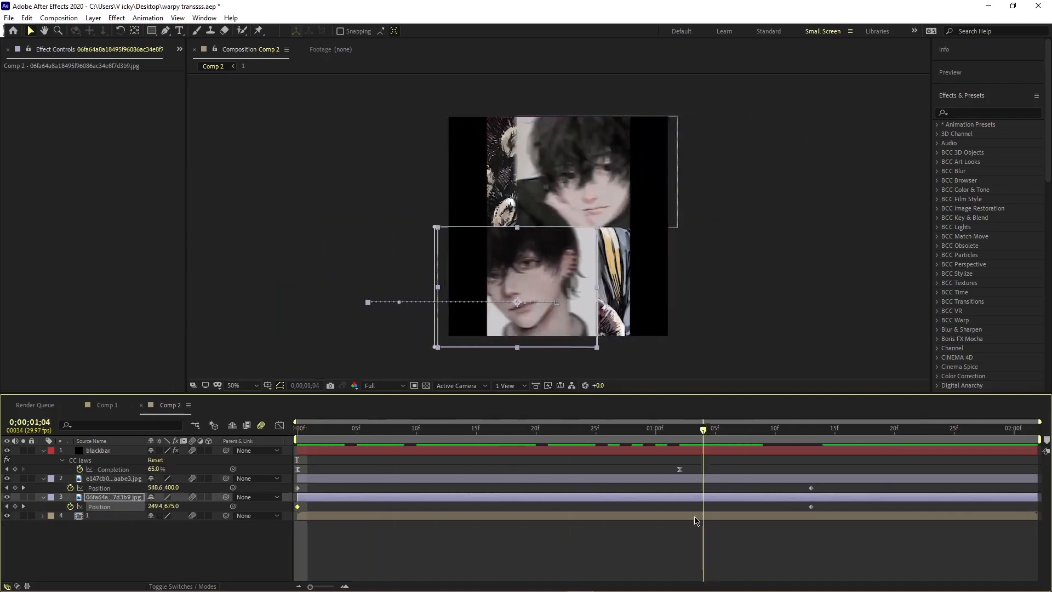
pyautogui.press('space')
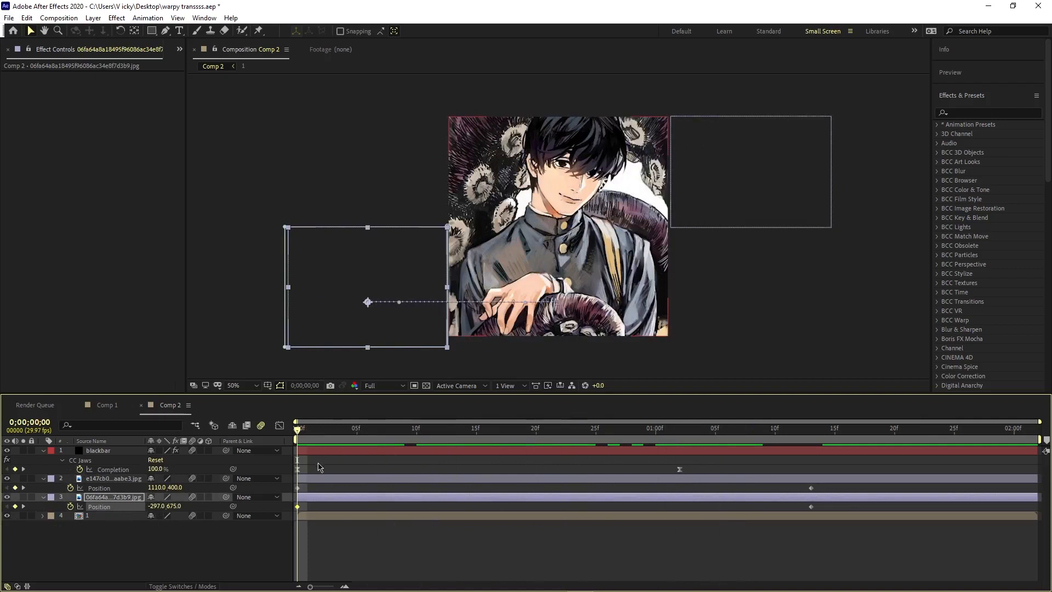
pyautogui.moveTo(318, 465); pyautogui.dragTo(298, 510)
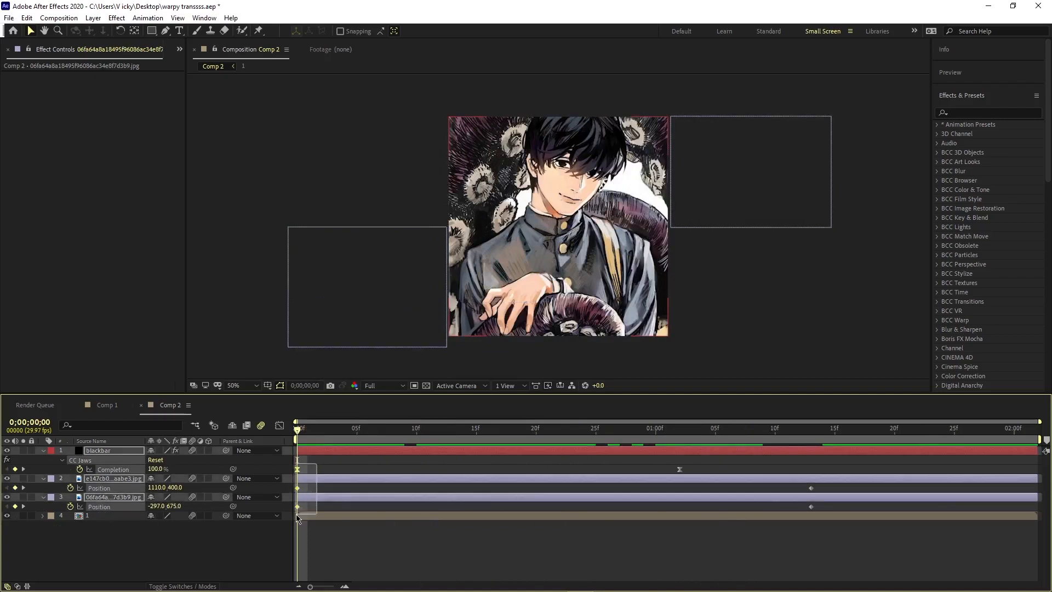
pyautogui.moveTo(297, 517); pyautogui.dragTo(297, 518)
pyautogui.moveTo(652, 460); pyautogui.dragTo(813, 509)
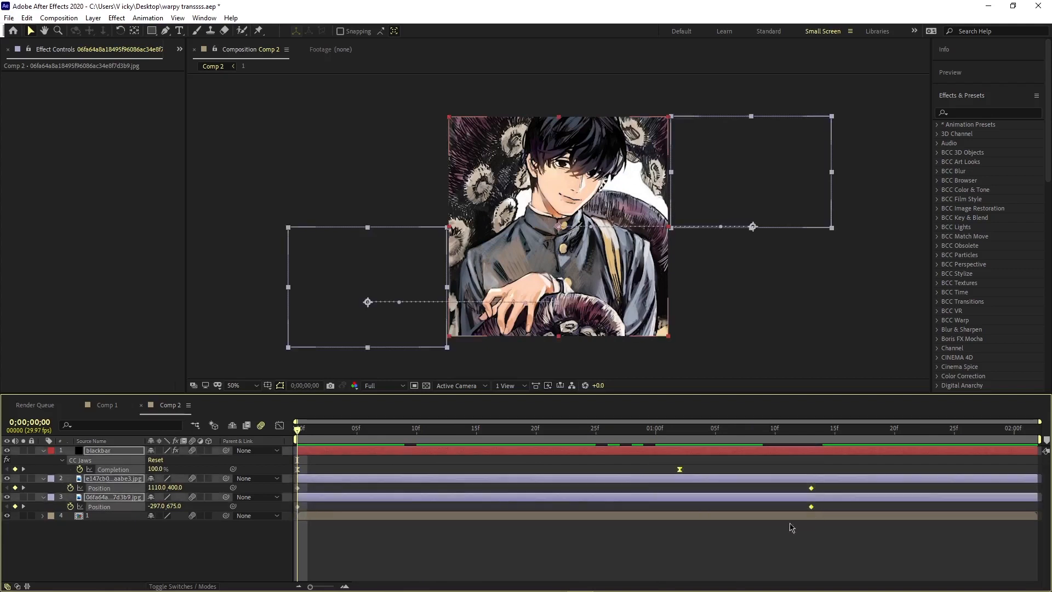
pyautogui.click(531, 469)
pyautogui.press('space')
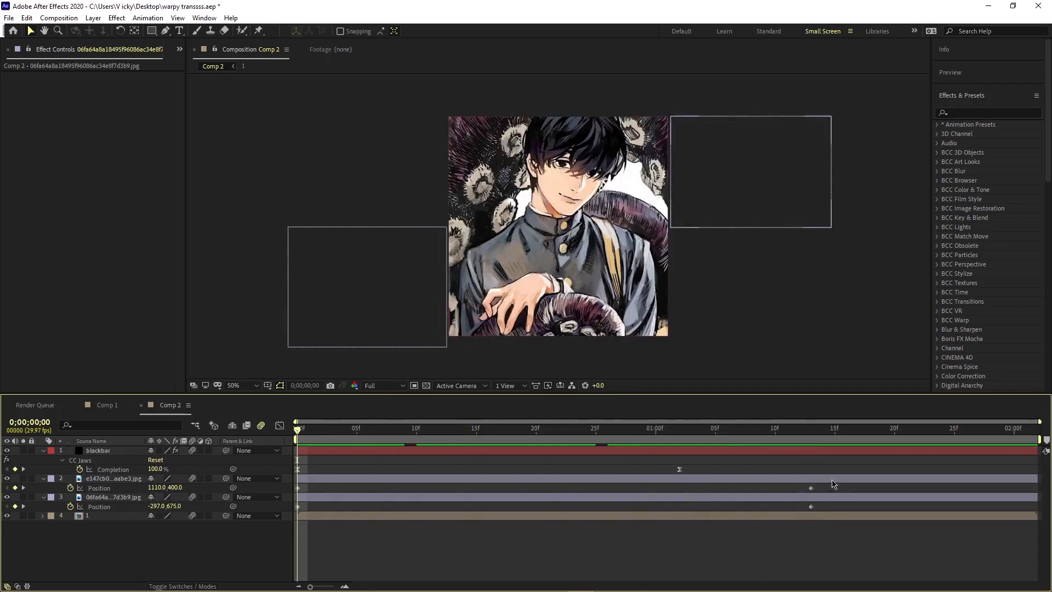
# Step: Apply Easy Ease to all Position keyframes of the two portrait images
pyautogui.moveTo(830, 490); pyautogui.dragTo(291, 561)
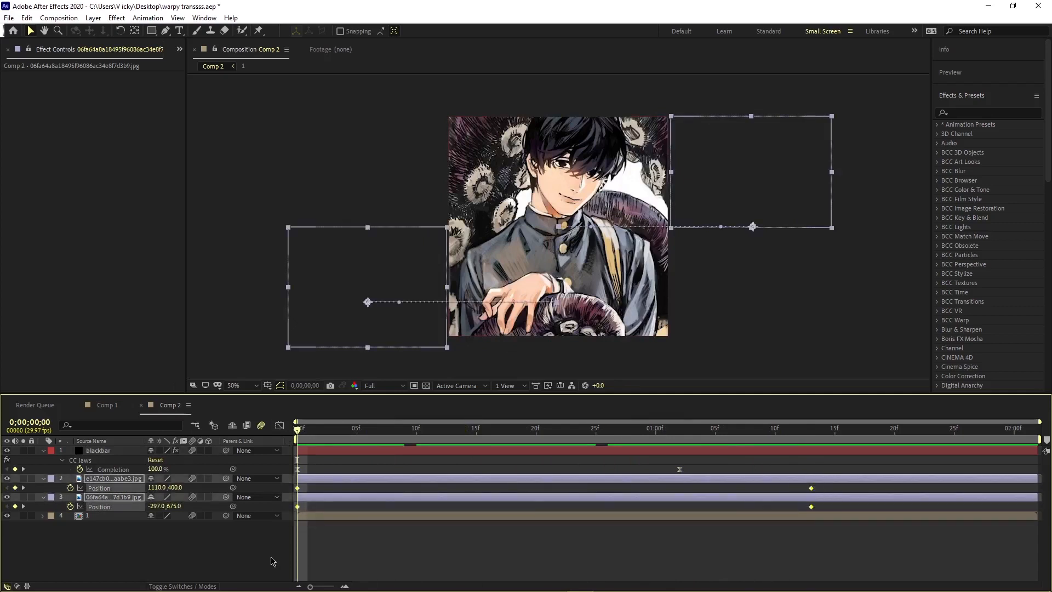
pyautogui.press('F9')
pyautogui.click(236, 560)
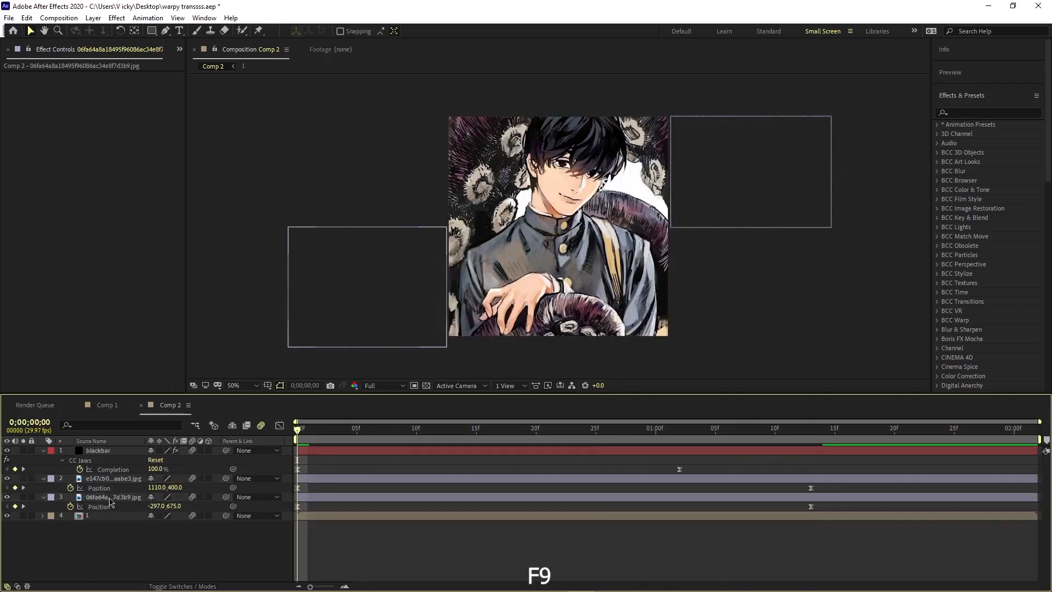
# Step: Reshape the upper portrait's Position speed graph into a fast start that slows gradually, extending the end influence to about halfway
pyautogui.click(112, 497)
pyautogui.click(121, 480)
pyautogui.click(122, 488)
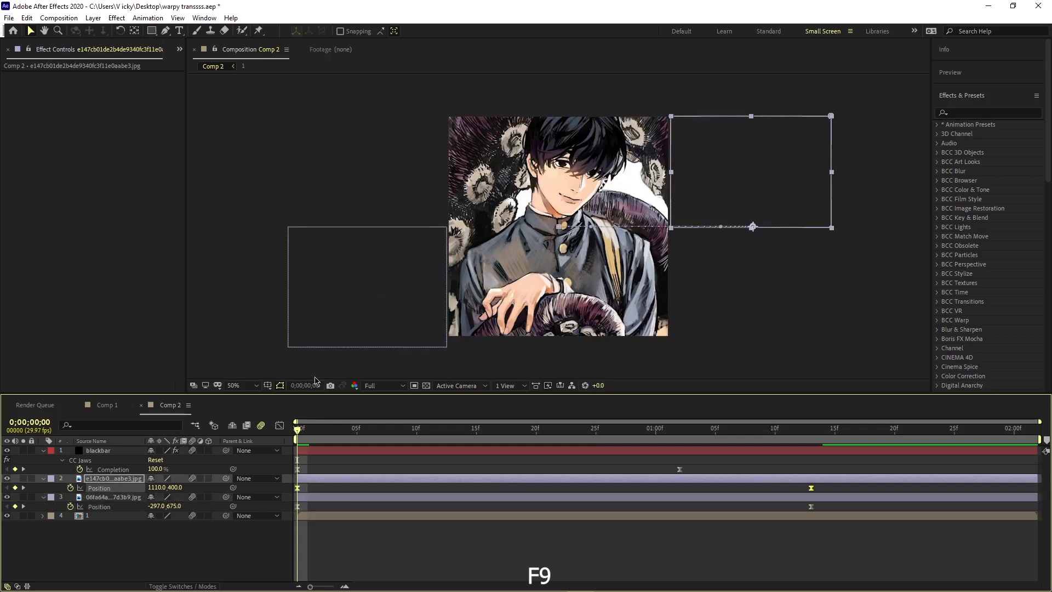
pyautogui.click(279, 425)
pyautogui.rightClick(475, 500)
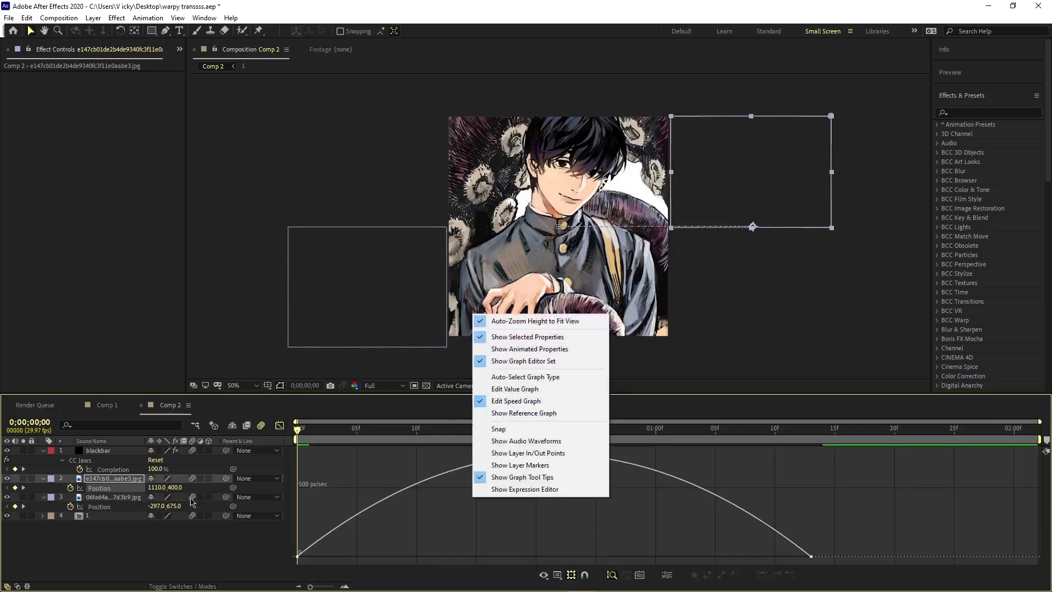
pyautogui.click(300, 558)
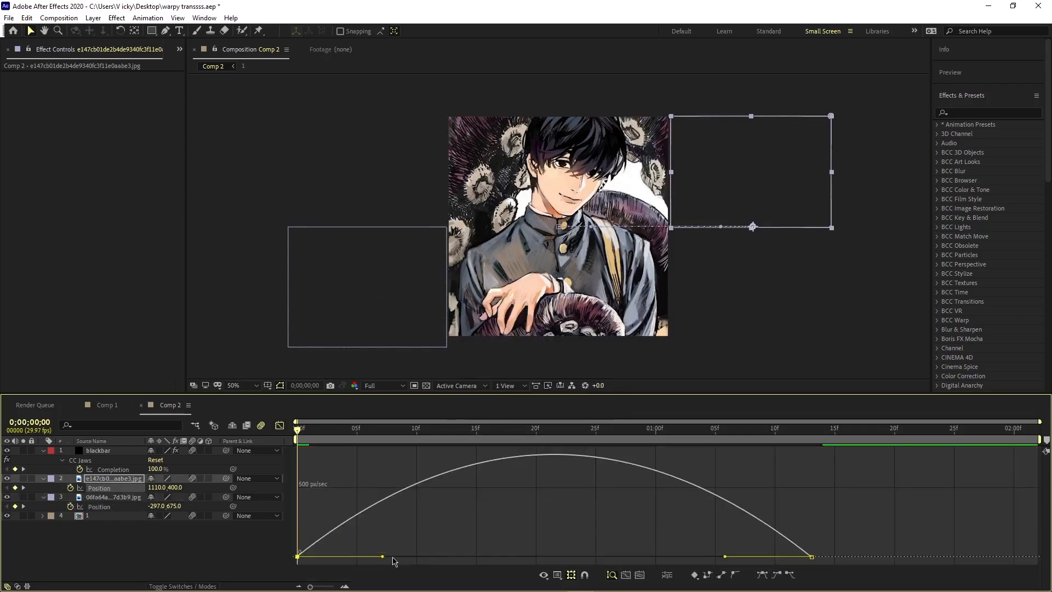
pyautogui.moveTo(382, 560); pyautogui.dragTo(296, 564)
pyautogui.moveTo(724, 559); pyautogui.dragTo(482, 556)
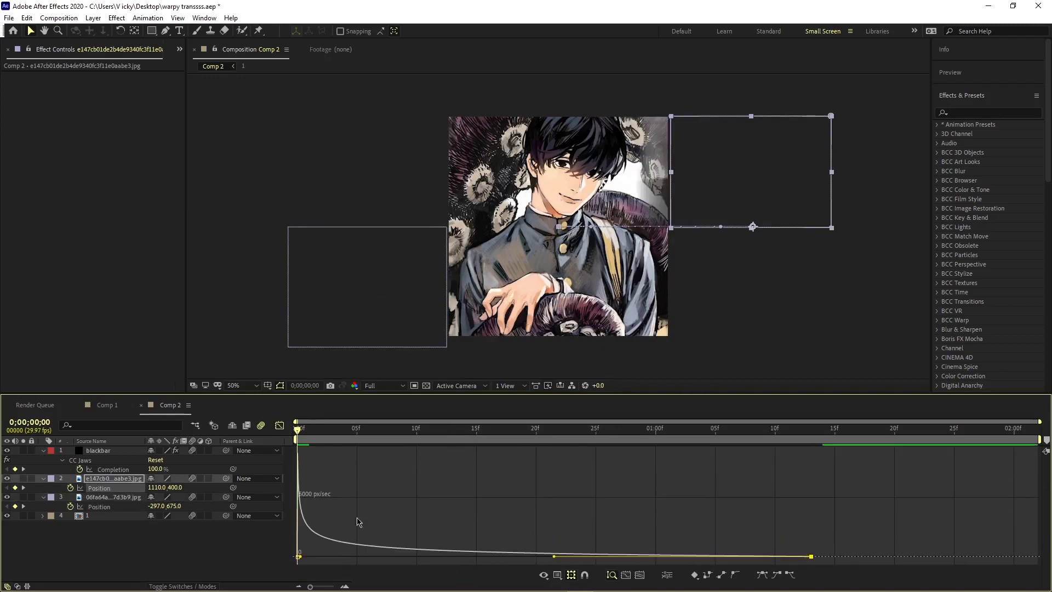
# Step: Give the lower portrait's Position speed graph the same fast start and gradual slowdown, close the Graph Editor, and preview the transition
pyautogui.click(125, 496)
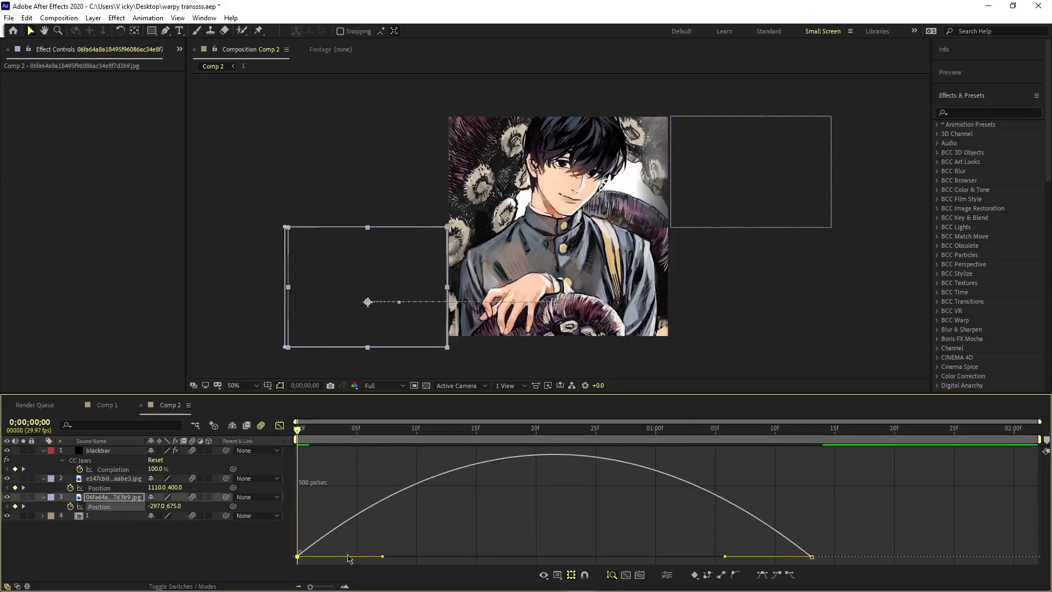
pyautogui.moveTo(382, 559); pyautogui.dragTo(299, 556)
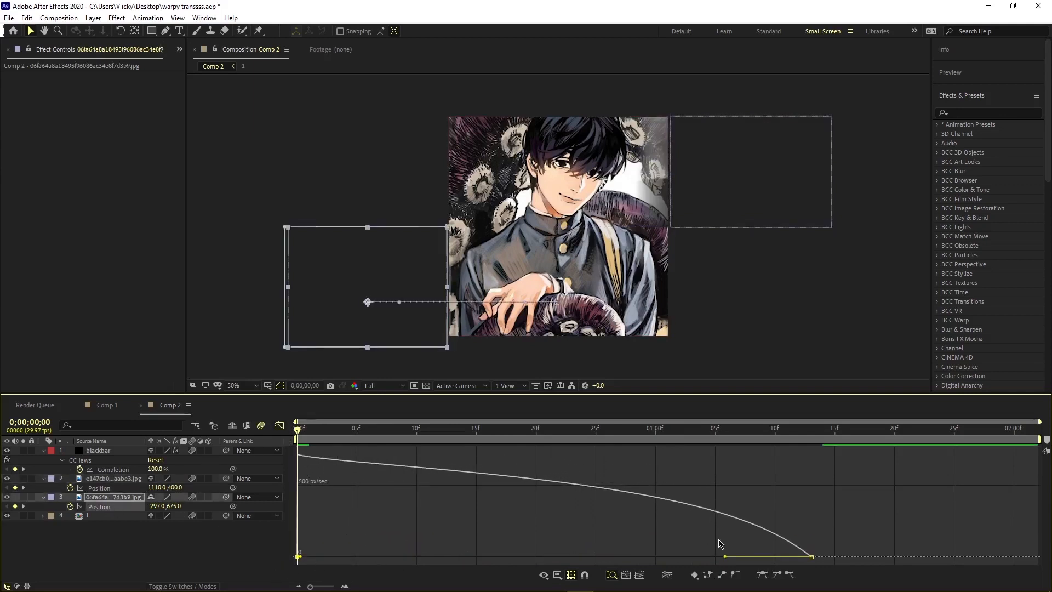
pyautogui.moveTo(725, 559); pyautogui.dragTo(554, 556)
pyautogui.press('space')
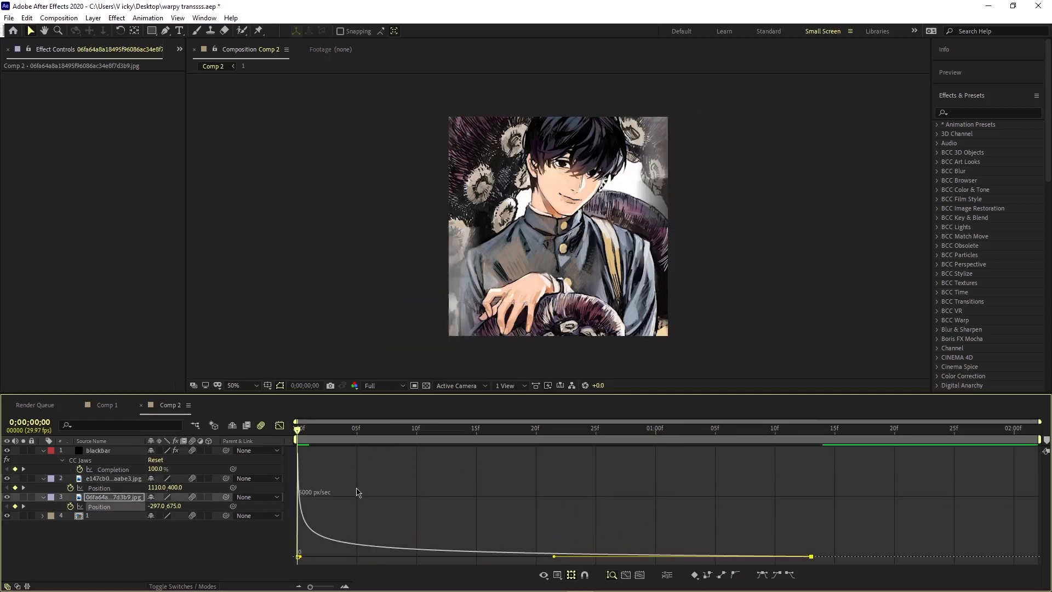
pyautogui.click(279, 425)
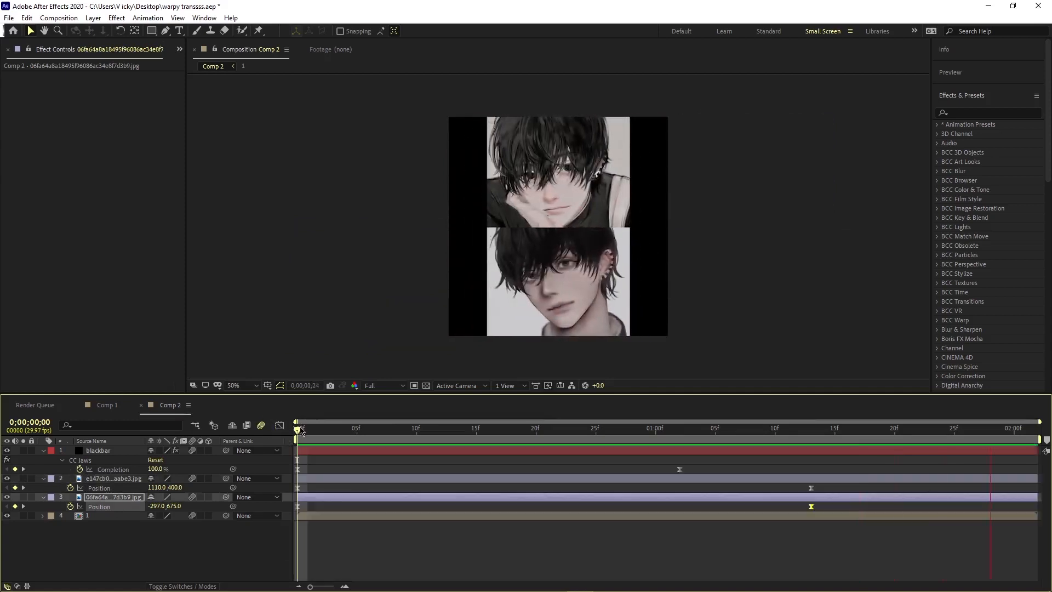
pyautogui.press('space')
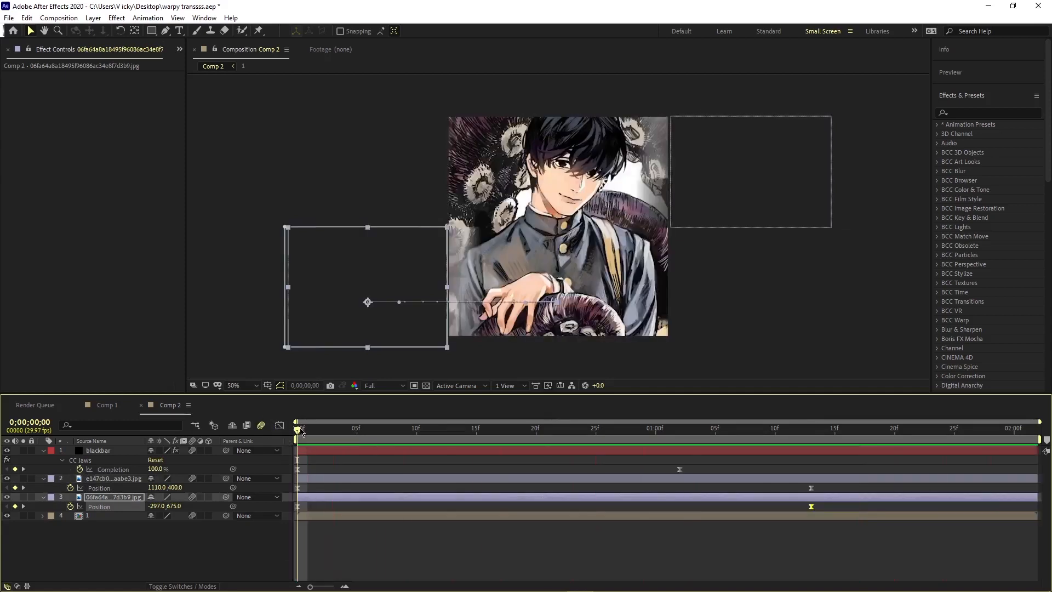
pyautogui.press('space')
pyautogui.press('space')
pyautogui.press('space')
# Step: Collapse the keyframed properties of both portrait layers and the blackbar layer
pyautogui.press('u')
pyautogui.click(365, 481)
pyautogui.press('u')
pyautogui.click(346, 452)
pyautogui.press('u')
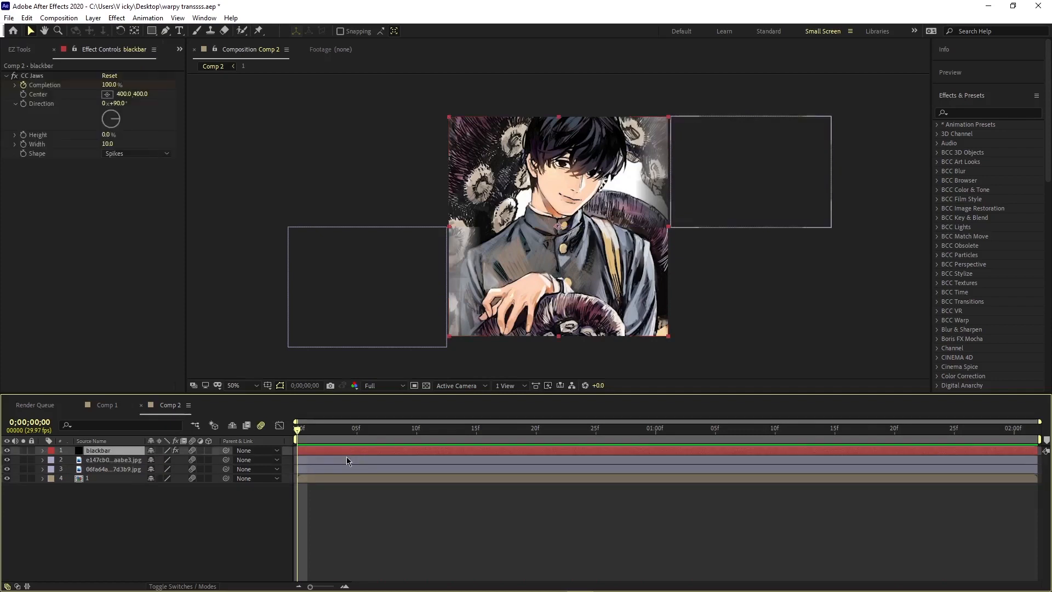
# Step: Preview the combined portrait slide-in and black bar animation
pyautogui.press('space')
pyautogui.press('space')
pyautogui.press('space')
pyautogui.press('space')
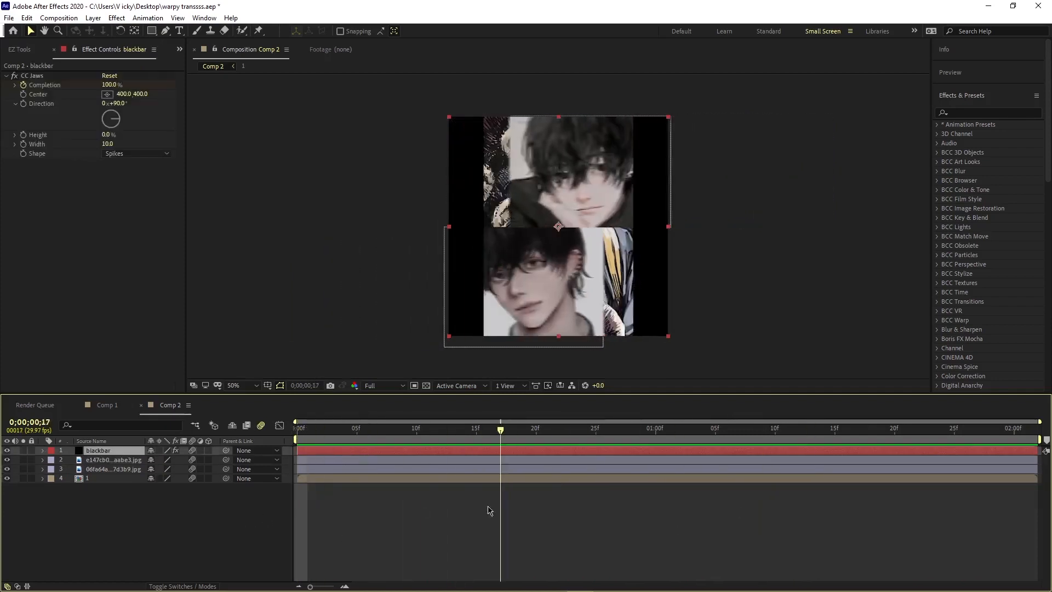
# Step: Add a null object to Comp 2 and parent the blackbar, both portraits and the background layer to it
pyautogui.rightClick(148, 509)
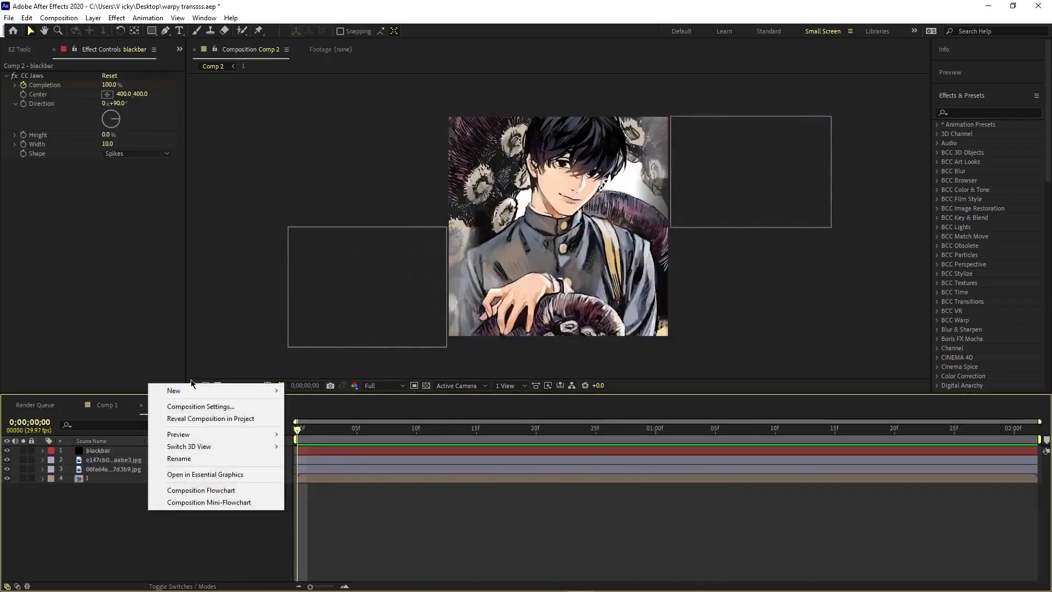
pyautogui.moveTo(174, 390)
pyautogui.click(332, 454)
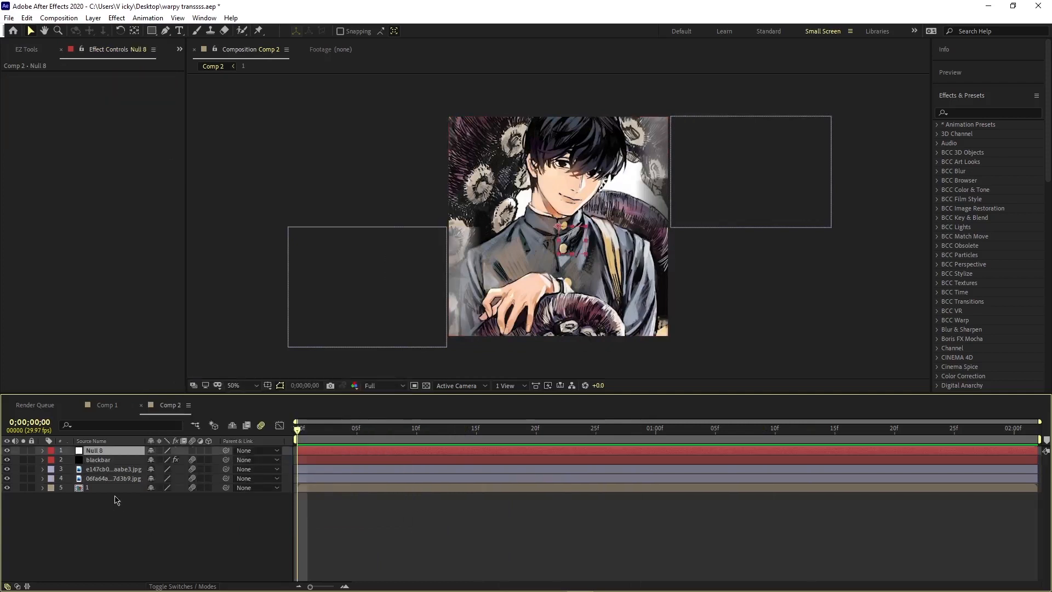
pyautogui.moveTo(117, 471); pyautogui.dragTo(109, 451)
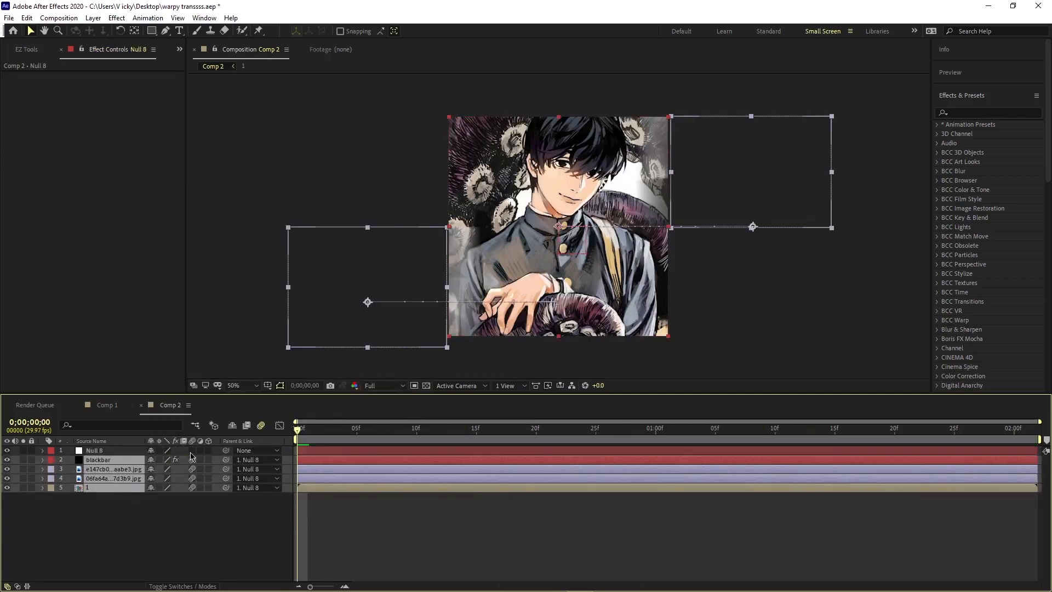
pyautogui.click(187, 512)
# Step: Reveal the null's Scale and set a 100% keyframe at the composition's first frame
pyautogui.click(94, 451)
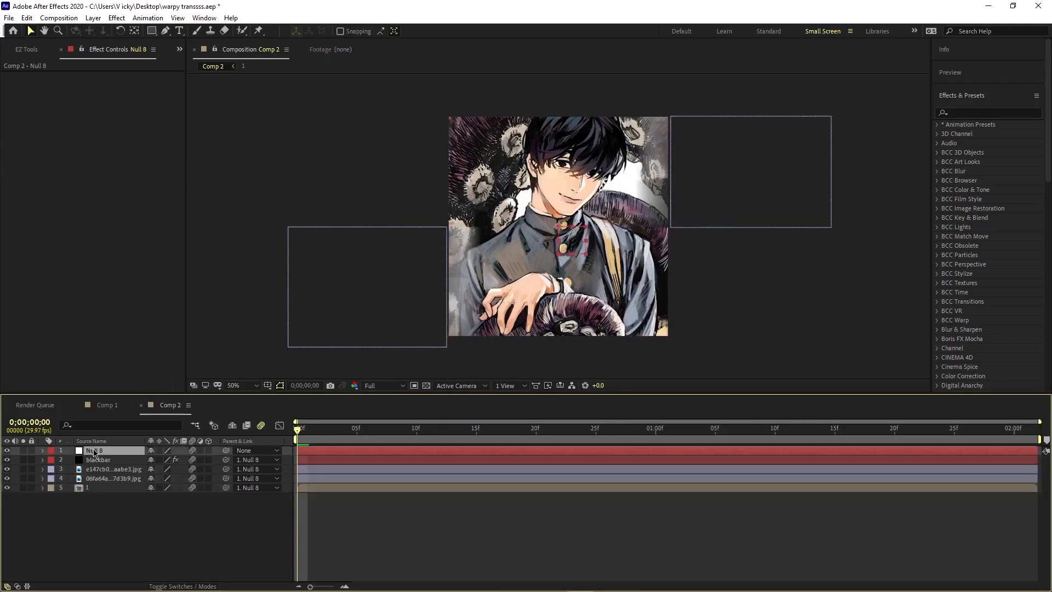
pyautogui.press('s')
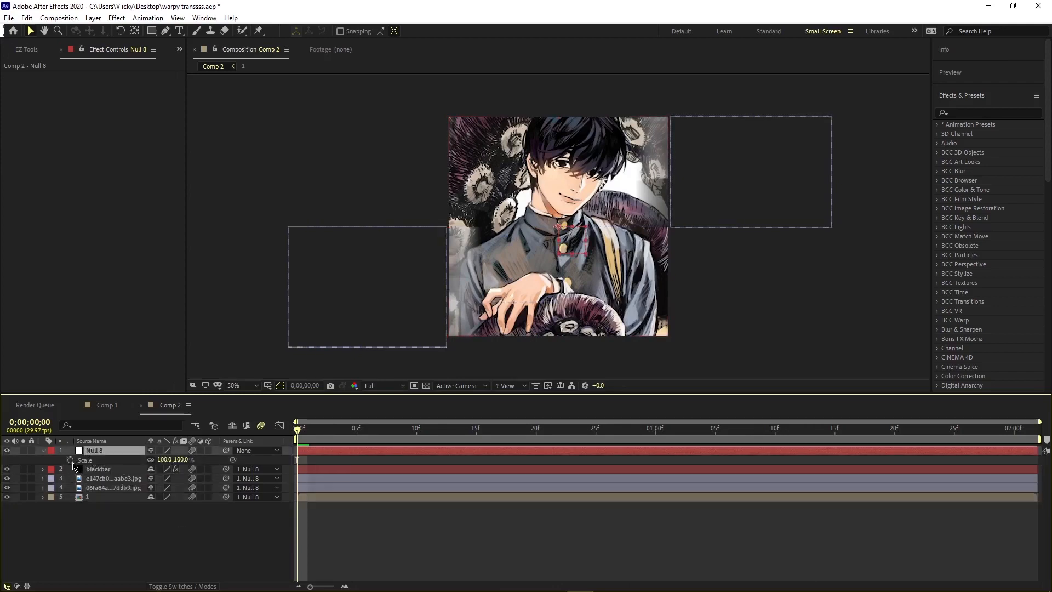
pyautogui.click(70, 461)
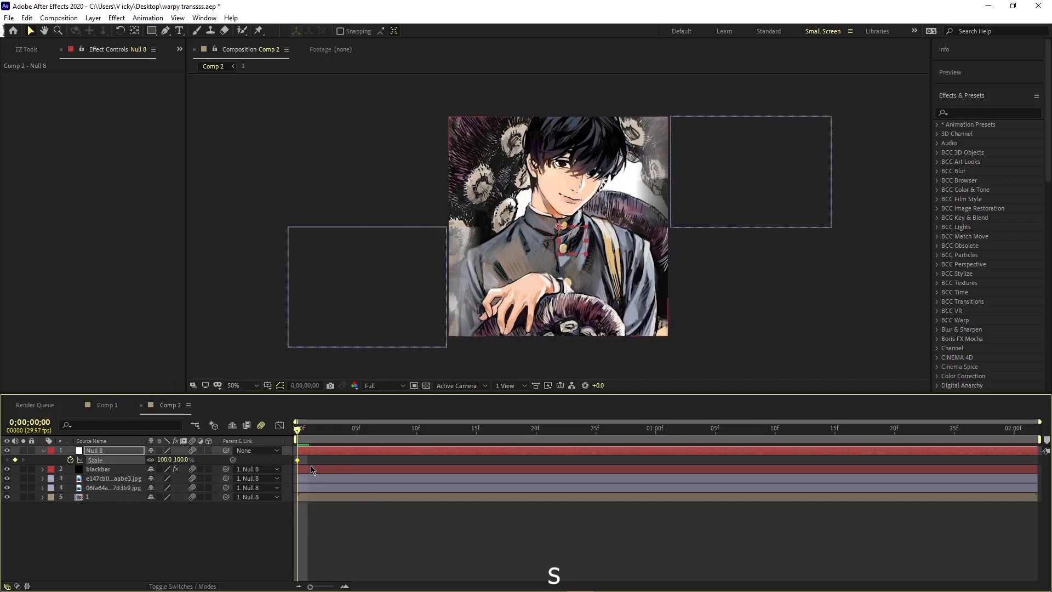
# Step: Preview the transition, end the work area at 0;00;01;12, and trim the composition to it
pyautogui.moveTo(303, 428); pyautogui.dragTo(301, 464)
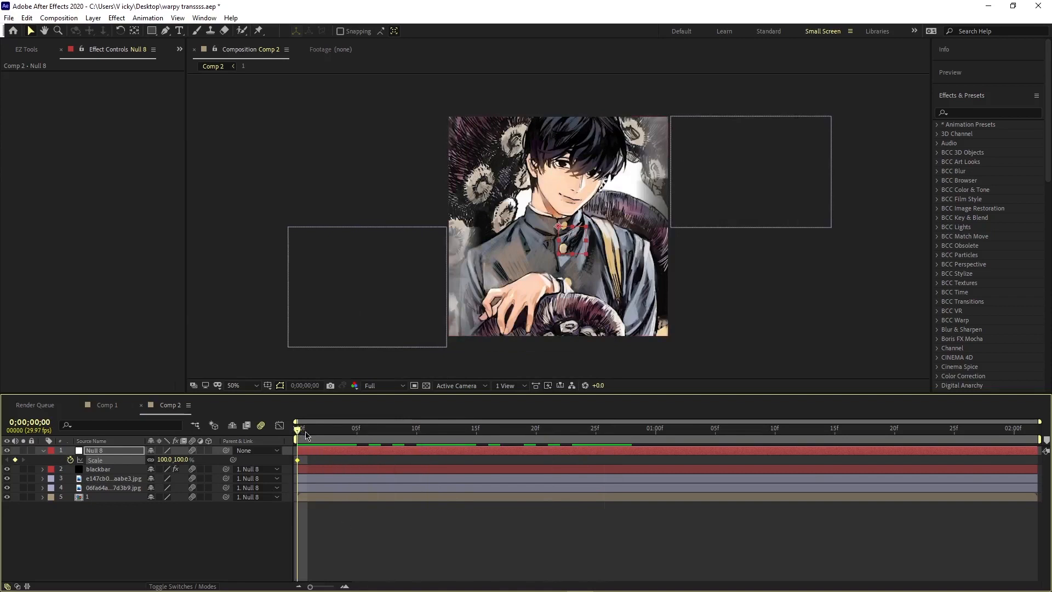
pyautogui.press('space')
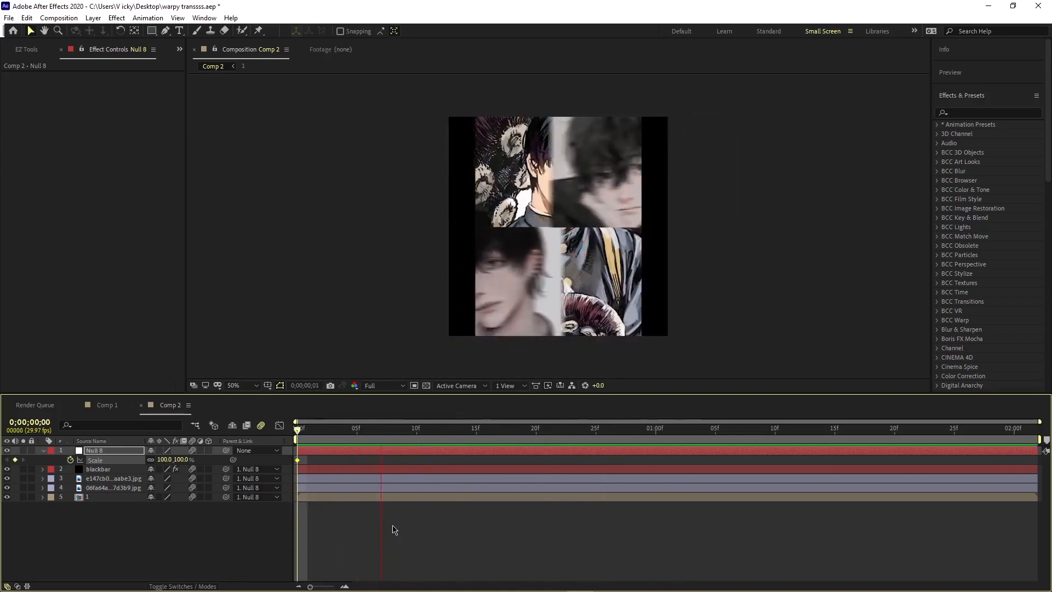
pyautogui.press('space')
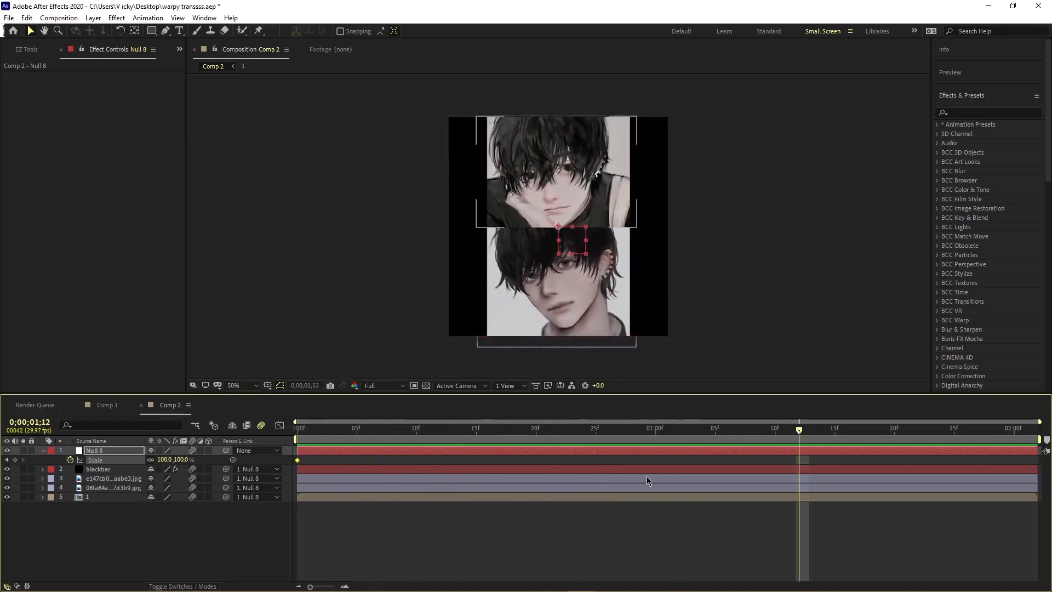
pyautogui.click(648, 515)
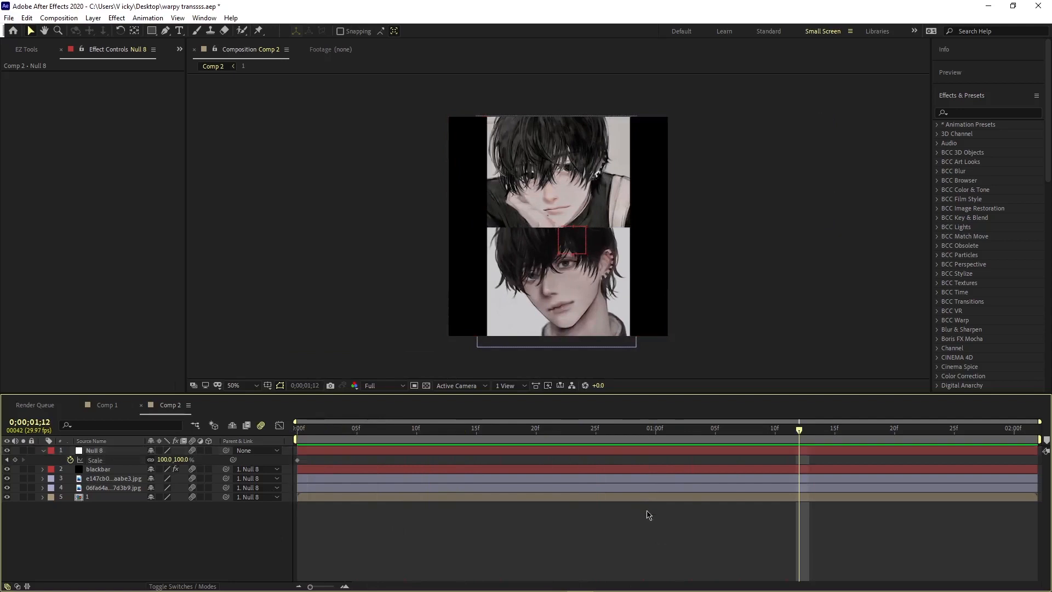
pyautogui.press('n')
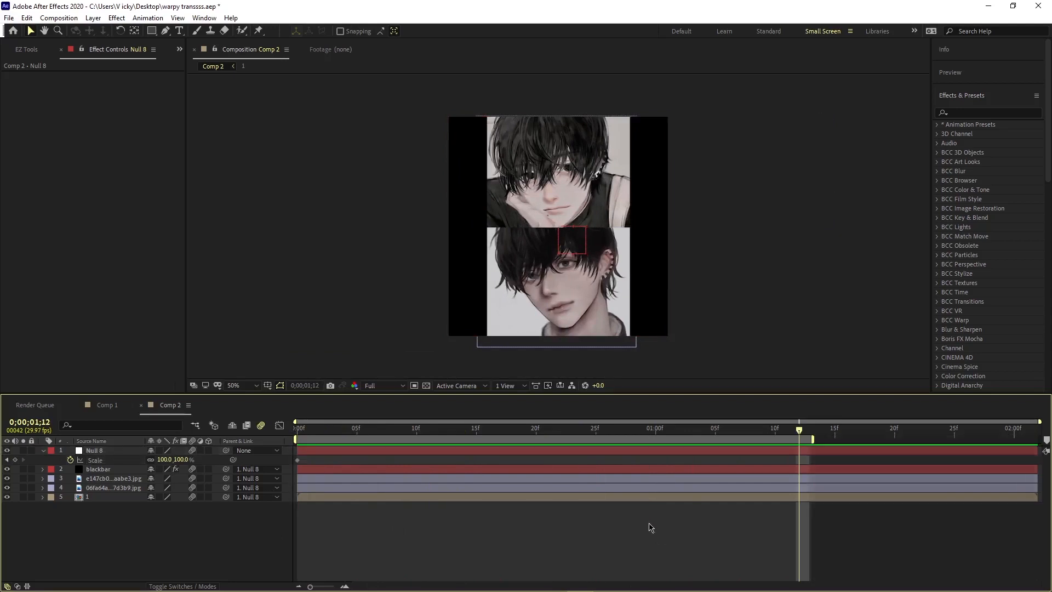
pyautogui.rightClick(663, 525)
pyautogui.rightClick(597, 441)
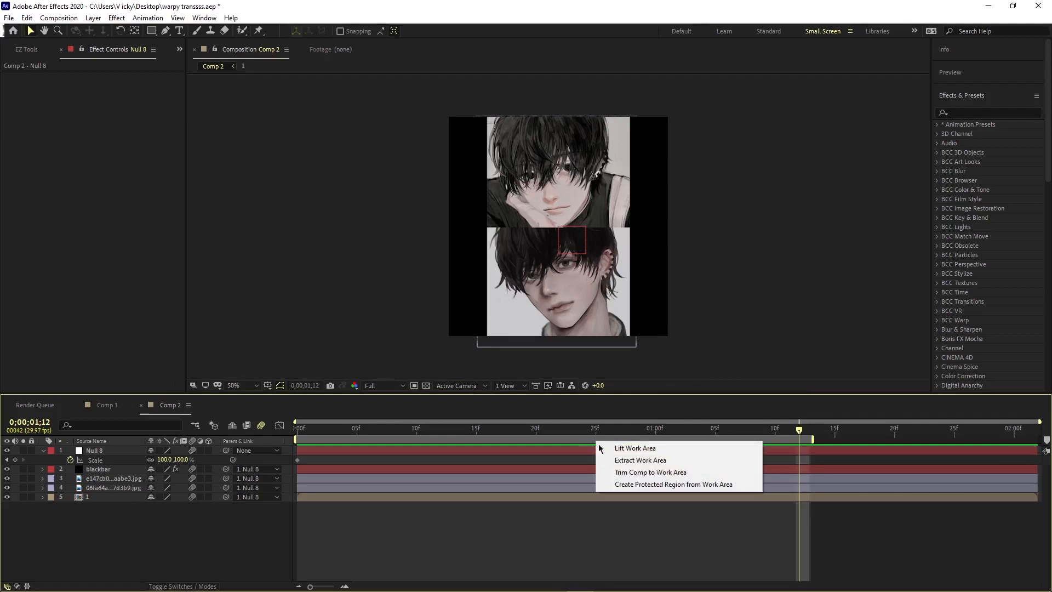
pyautogui.click(616, 471)
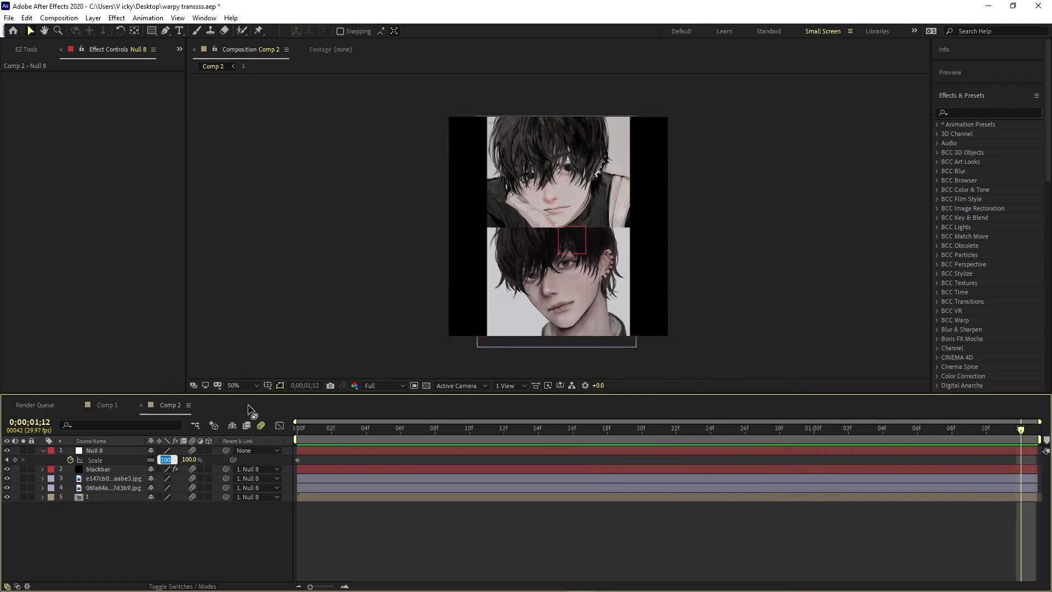
# Step: Keyframe the null's Scale at 60% at the composition's end and apply Easy Ease to both Scale keyframes
pyautogui.press('Return')
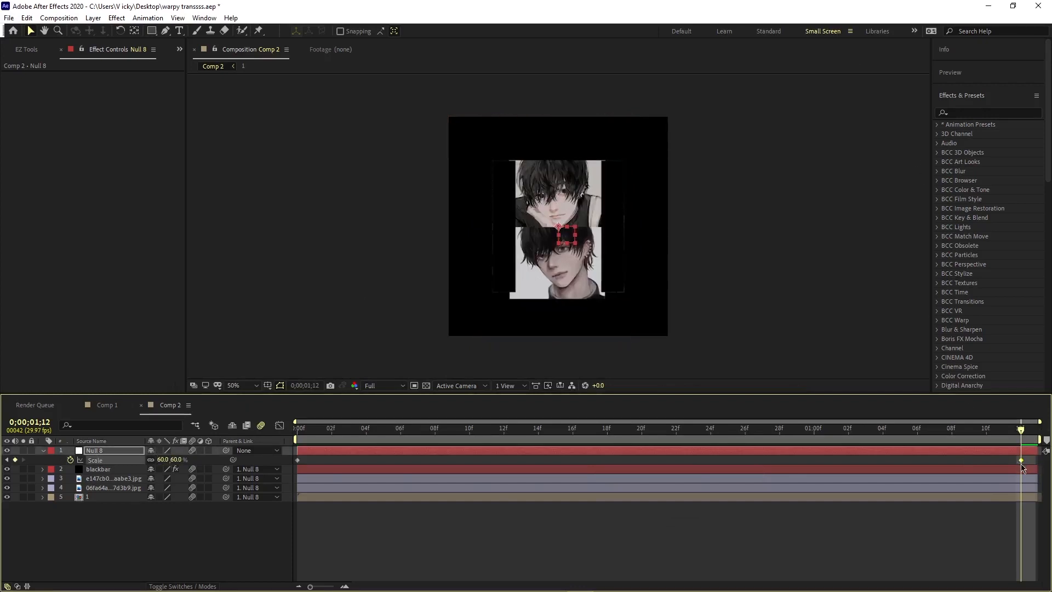
pyautogui.moveTo(1022, 461); pyautogui.dragTo(1030, 464)
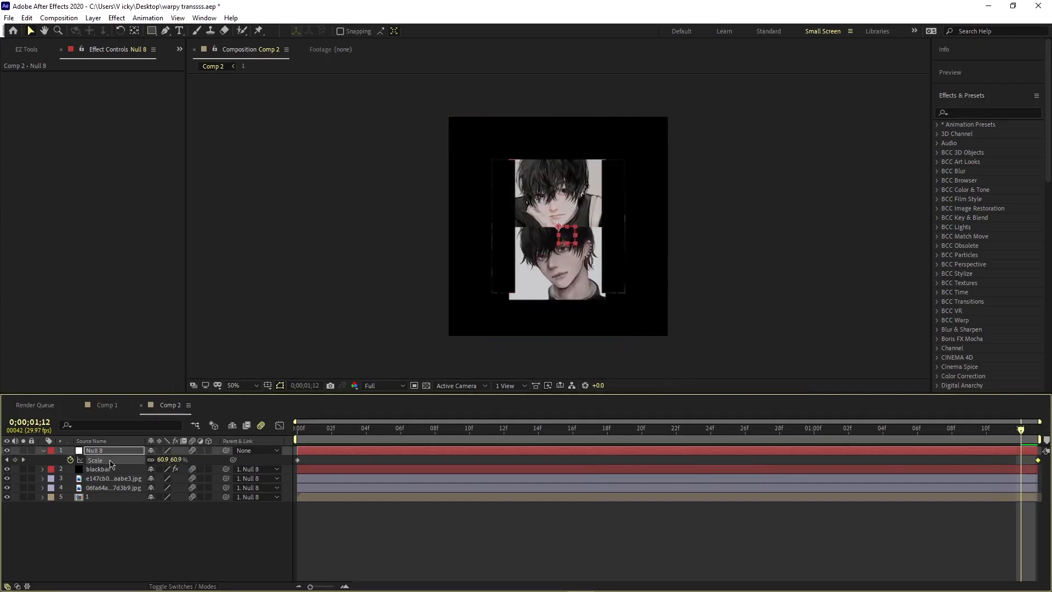
pyautogui.press('F9')
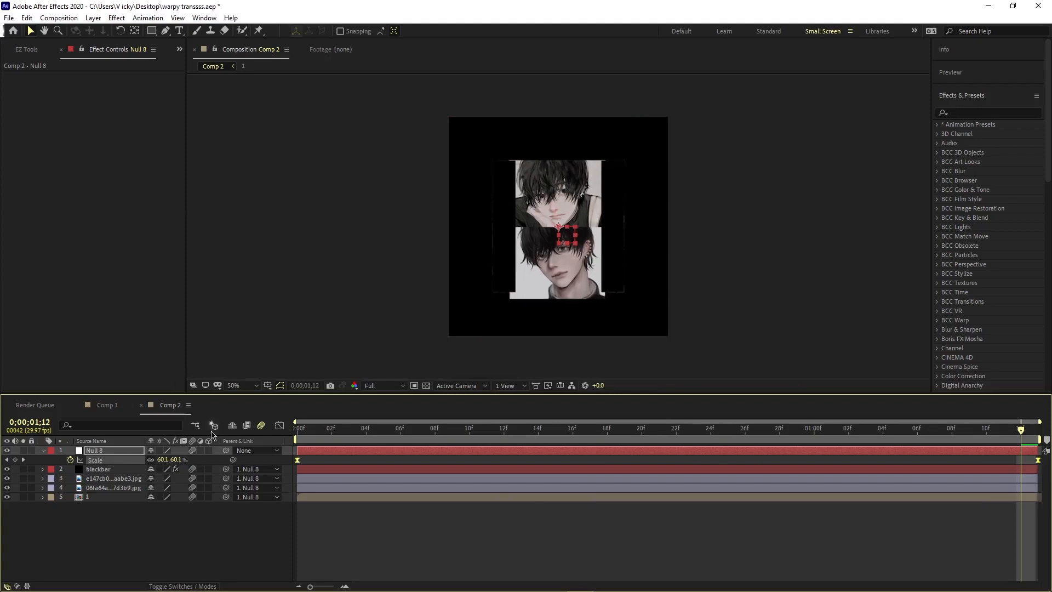
# Step: In the null's Scale value graph, raise the end handle steeply so the scale peaks at about 118% before dropping to 60%
pyautogui.click(279, 426)
pyautogui.rightClick(685, 487)
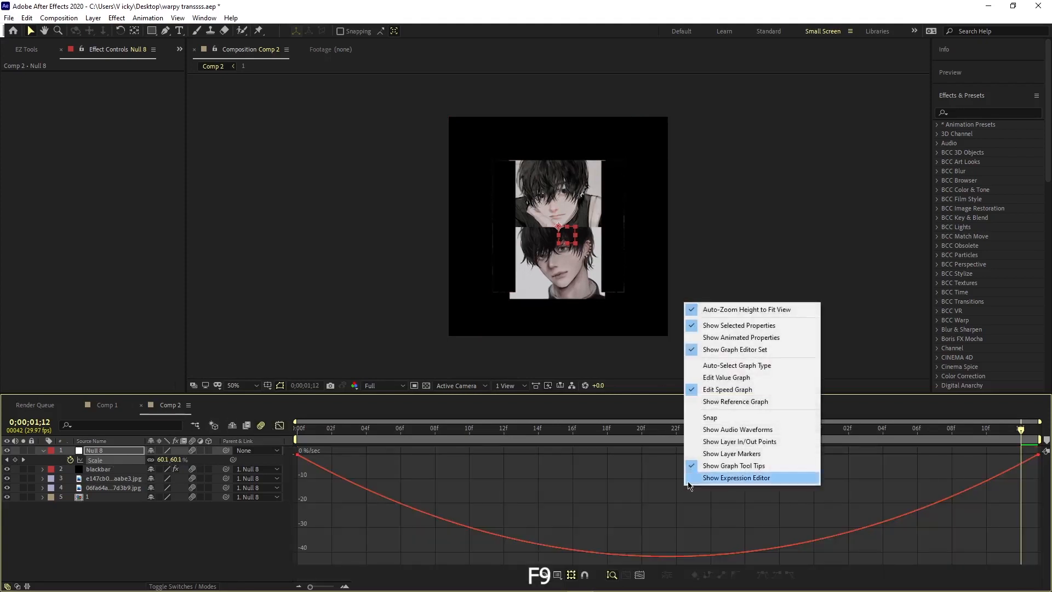
pyautogui.click(707, 378)
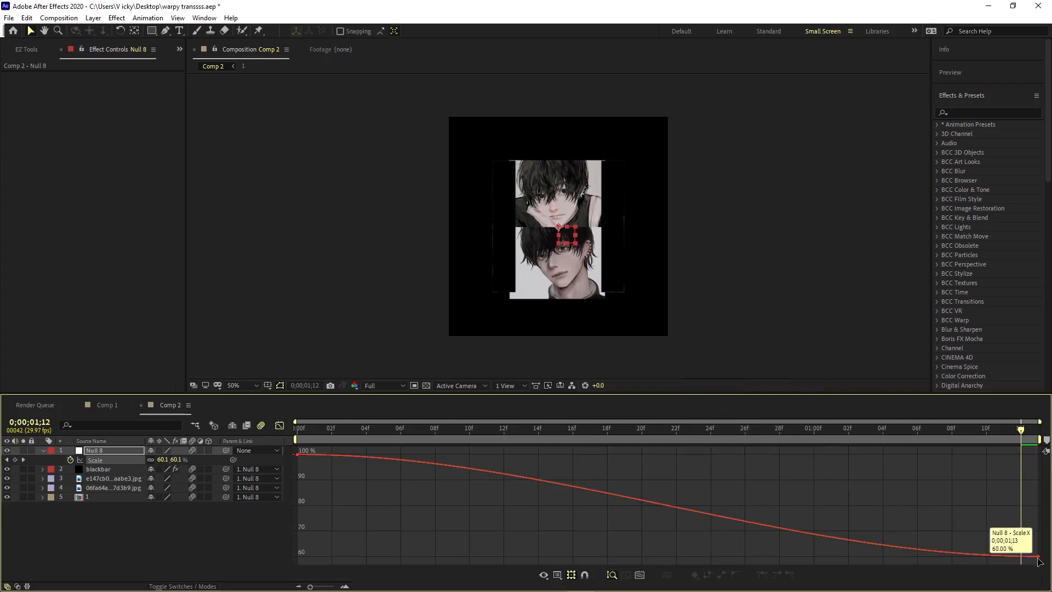
pyautogui.click(996, 561)
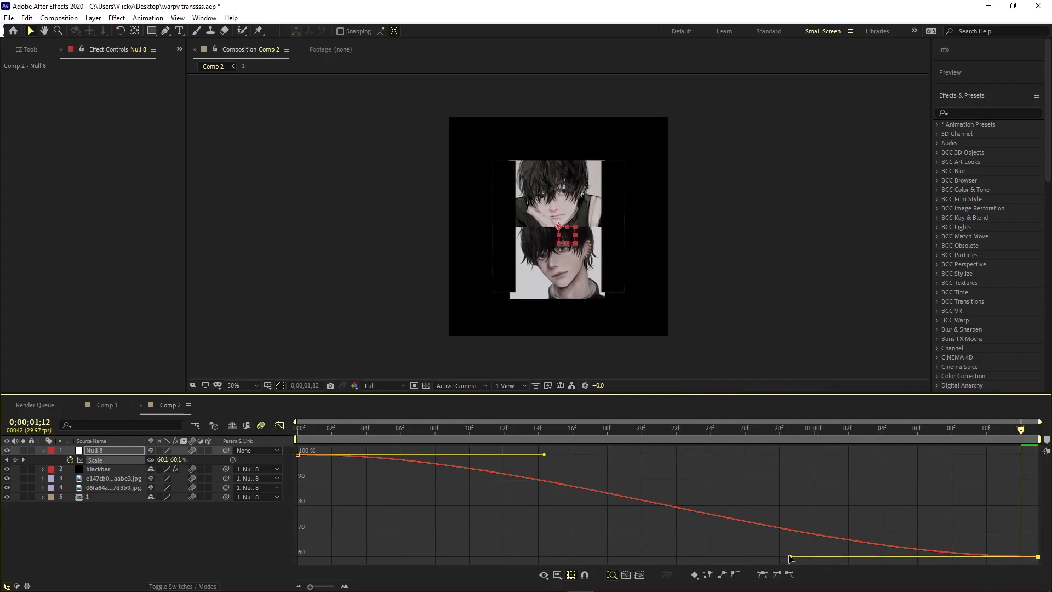
pyautogui.moveTo(790, 556); pyautogui.dragTo(1039, 406)
pyautogui.moveTo(1020, 447); pyautogui.dragTo(731, 489)
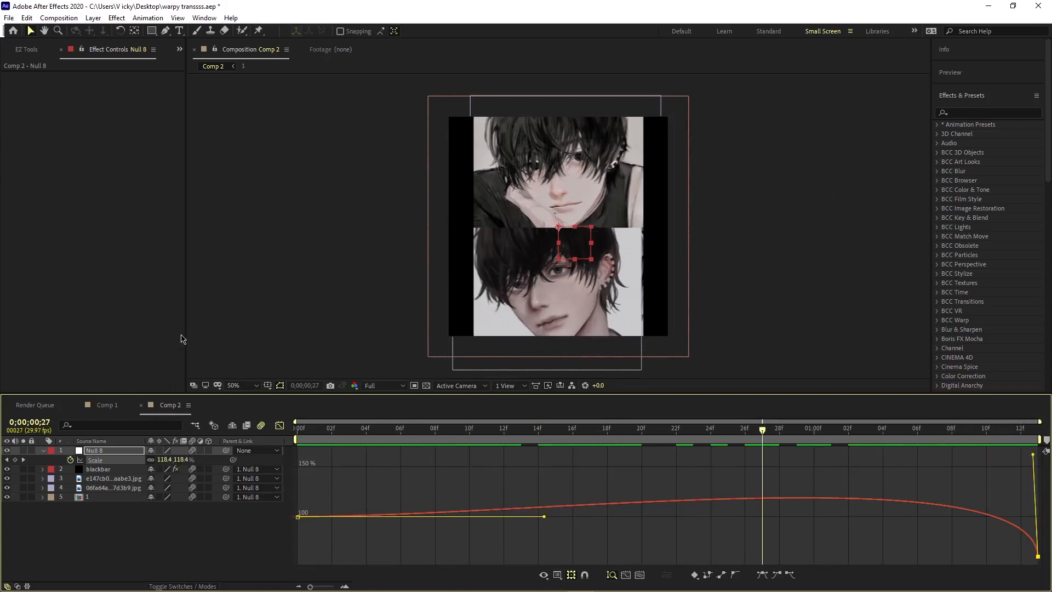
# Step: Dismiss the crash report without sending it and preview the scale animation in the auto-saved project
pyautogui.click(30, 51)
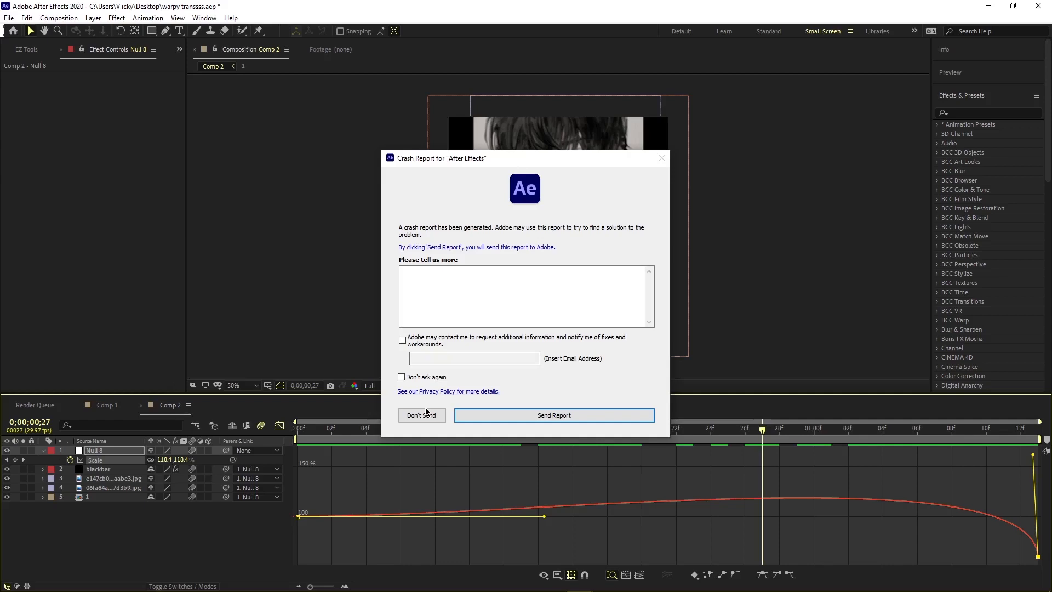
pyautogui.click(423, 419)
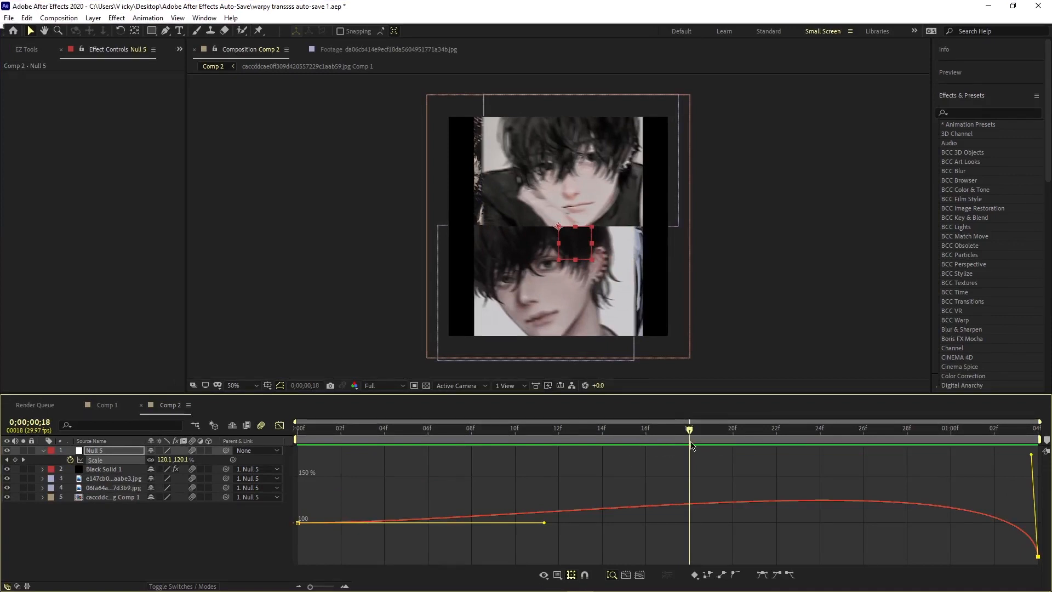
pyautogui.press('space')
pyautogui.press('space')
pyautogui.moveTo(672, 499); pyautogui.dragTo(791, 510)
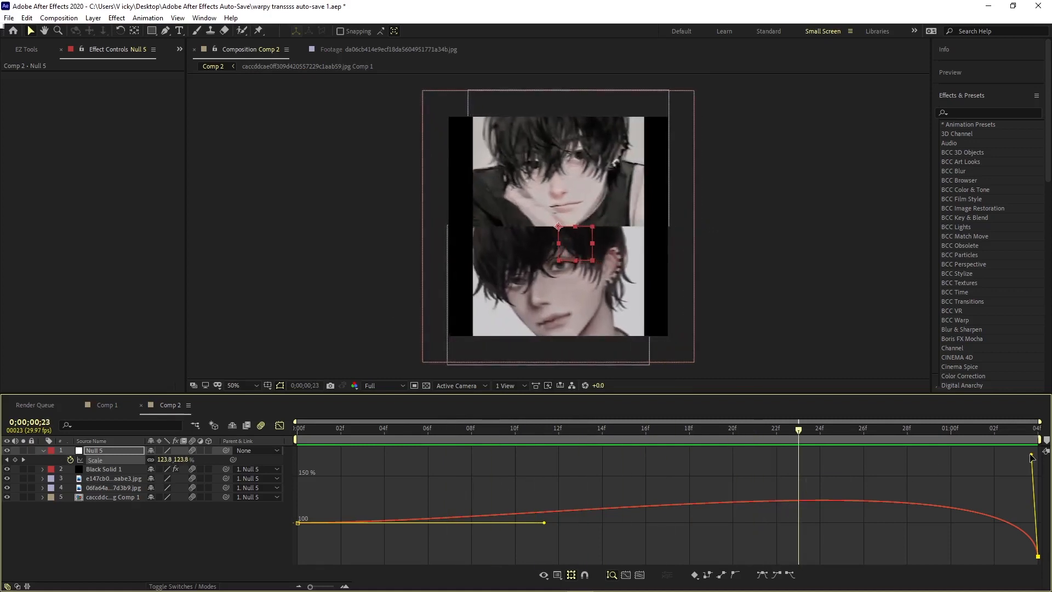
# Step: Try a stronger zoom by reshaping the null's end Scale handle to peak at about 140%, and preview it
pyautogui.moveTo(1032, 457)
pyautogui.mouseDown()
pyautogui.moveTo(1024, 482)
pyautogui.moveTo(1024, 442)
pyautogui.mouseUp()
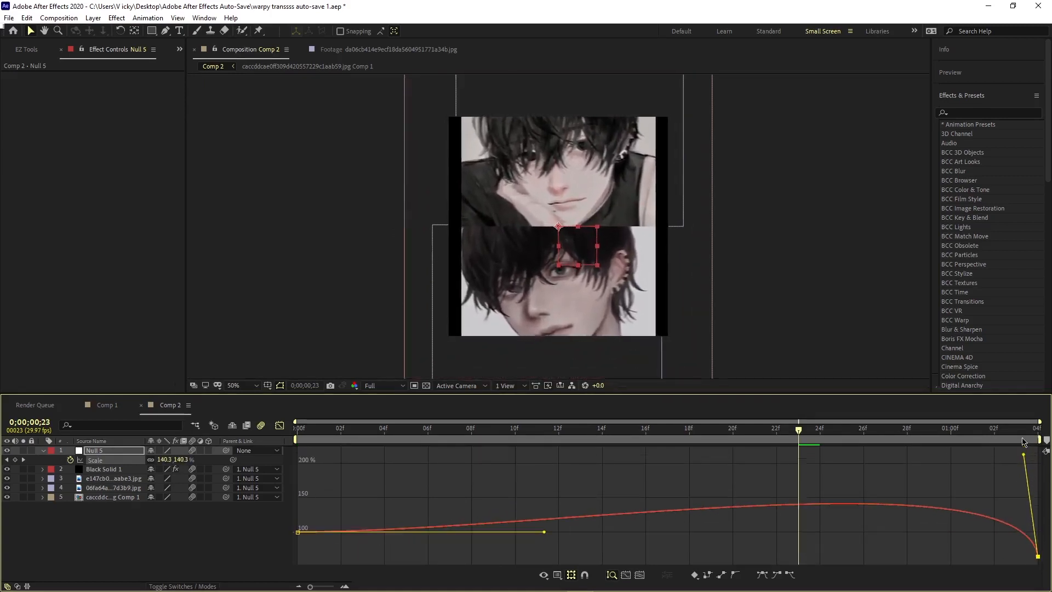
pyautogui.press('space')
pyautogui.press('space')
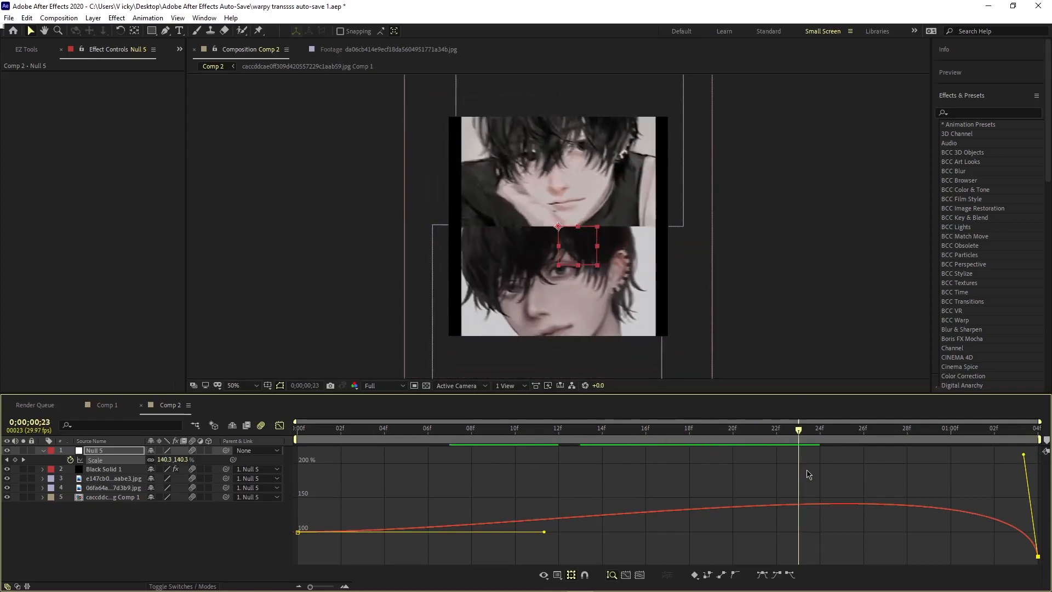
pyautogui.press('space')
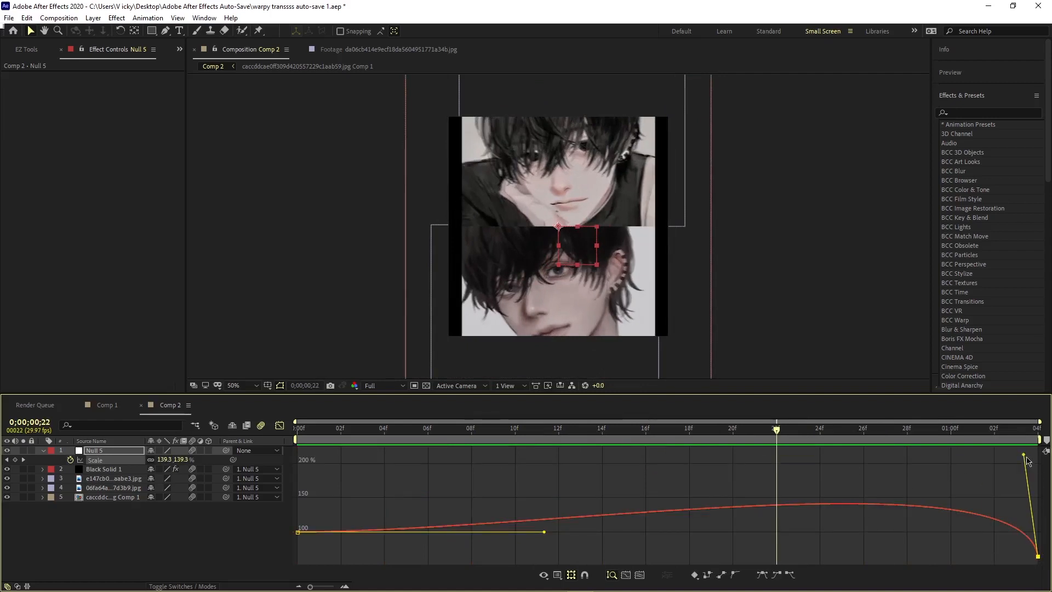
# Step: Readjust the null's end Scale handle to peak at about 125%, preview the result outside the Graph Editor, and collapse the Scale property
pyautogui.moveTo(1023, 455); pyautogui.dragTo(1031, 477)
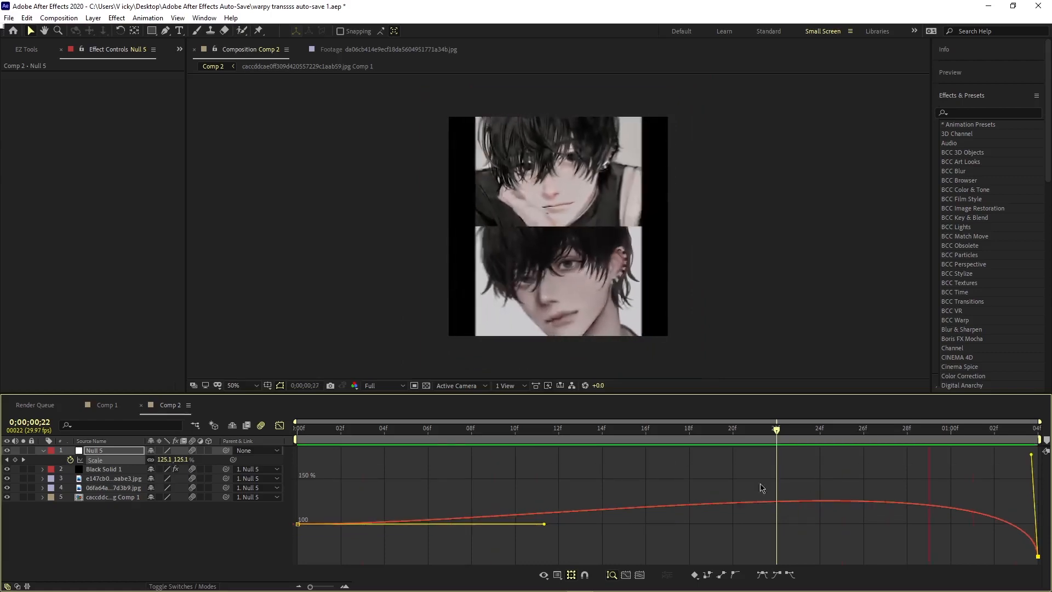
pyautogui.click(279, 426)
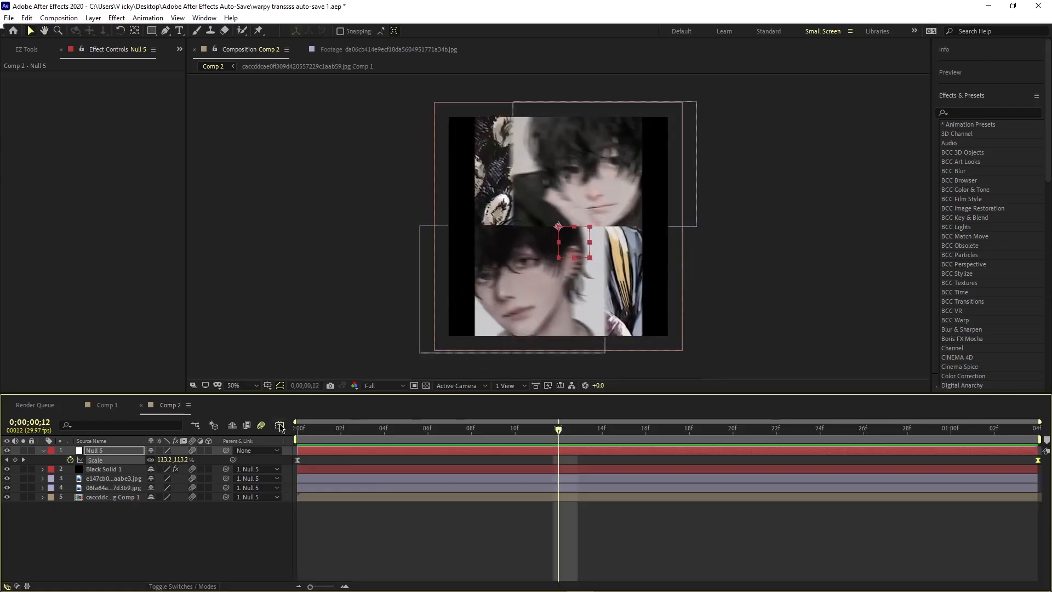
pyautogui.moveTo(310, 587)
pyautogui.press('space')
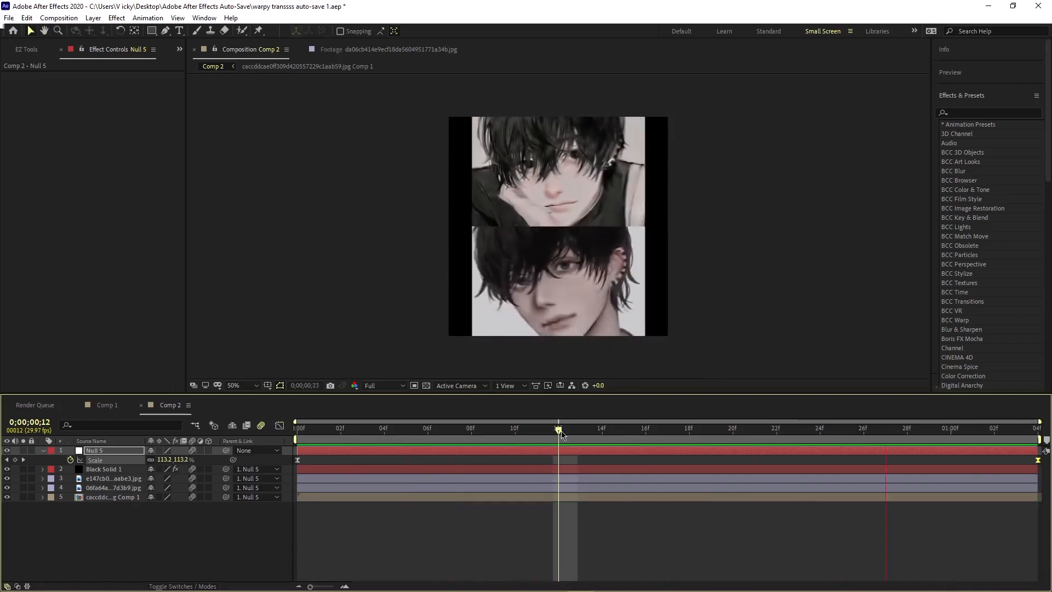
pyautogui.press('Home')
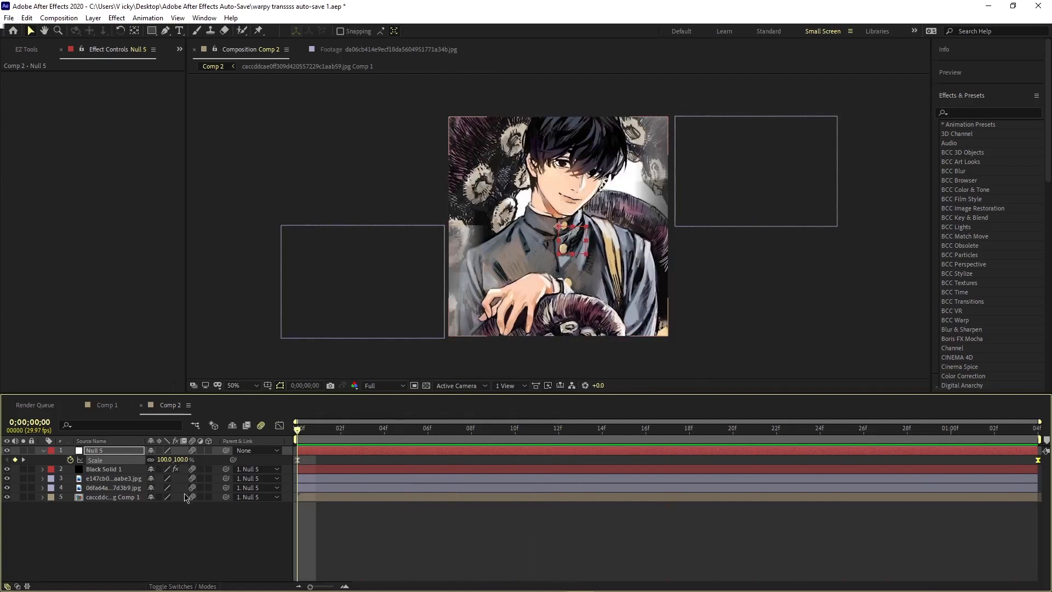
pyautogui.press('s')
pyautogui.rightClick(170, 514)
pyautogui.moveTo(233, 395)
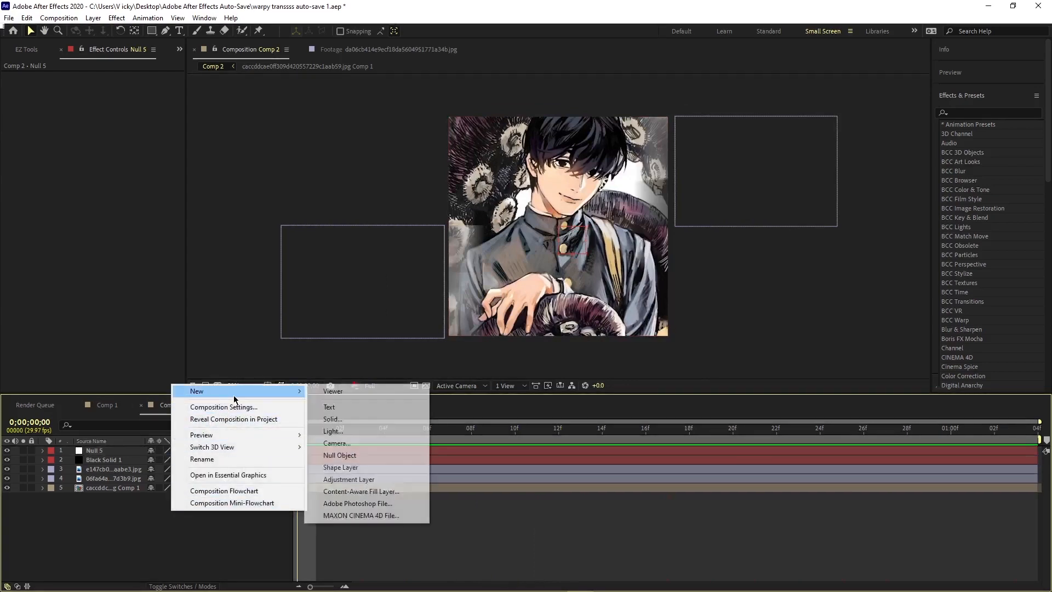
pyautogui.click(542, 514)
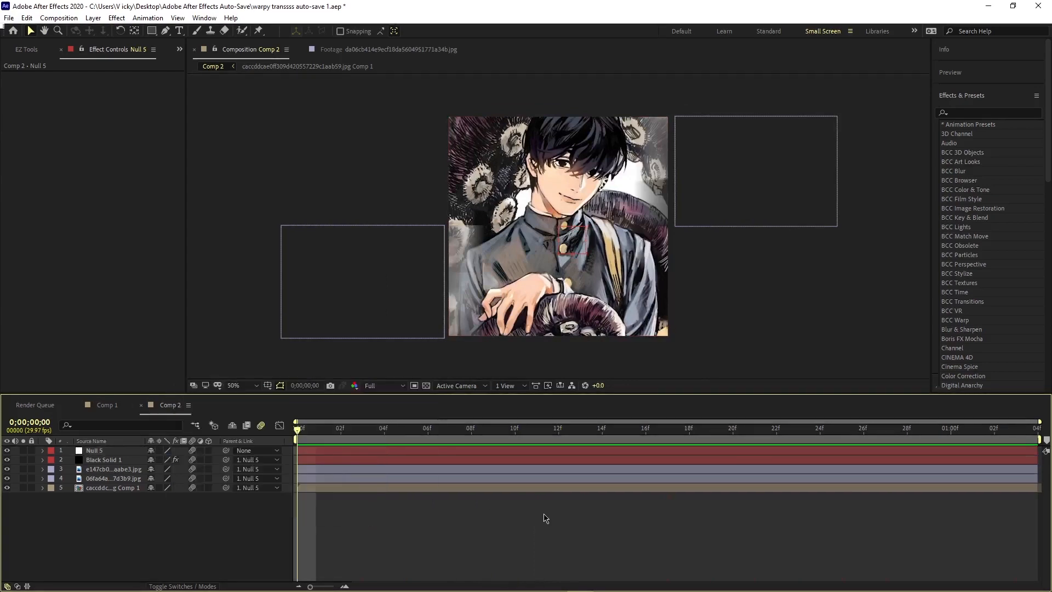
# Step: Find the CC Light Sweep effect with the search "cc light" and apply it to the upper portrait layer e147cb0...aabe3.jpg
pyautogui.click(985, 113)
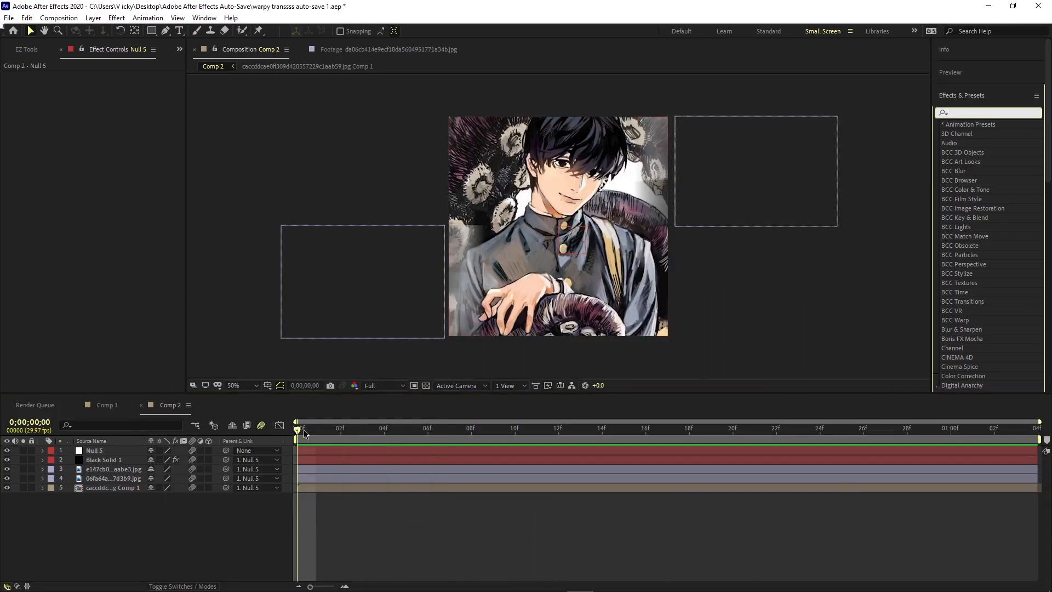
pyautogui.moveTo(304, 433); pyautogui.dragTo(298, 477)
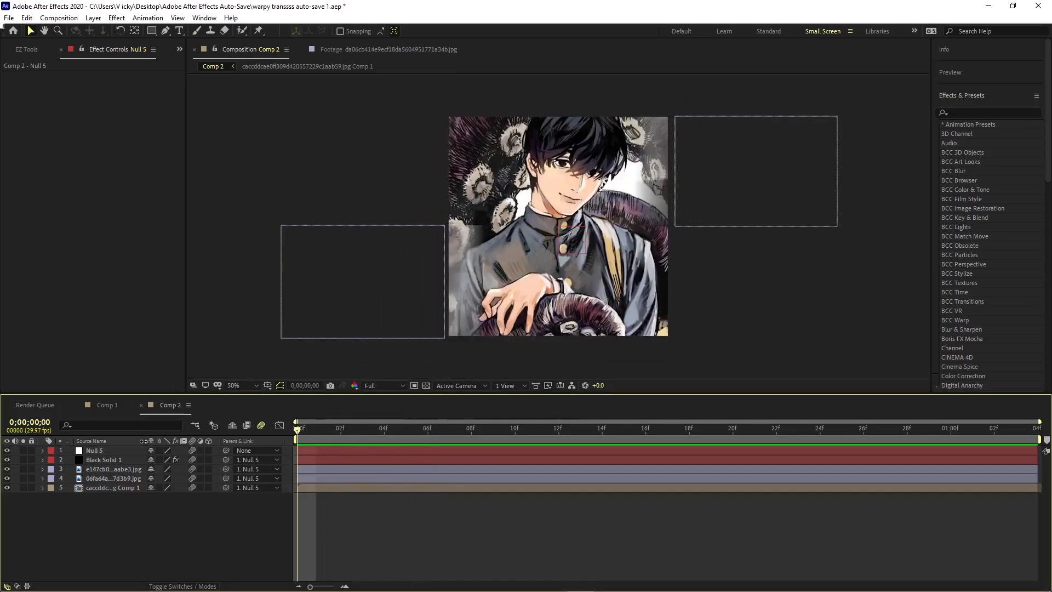
pyautogui.click(990, 113)
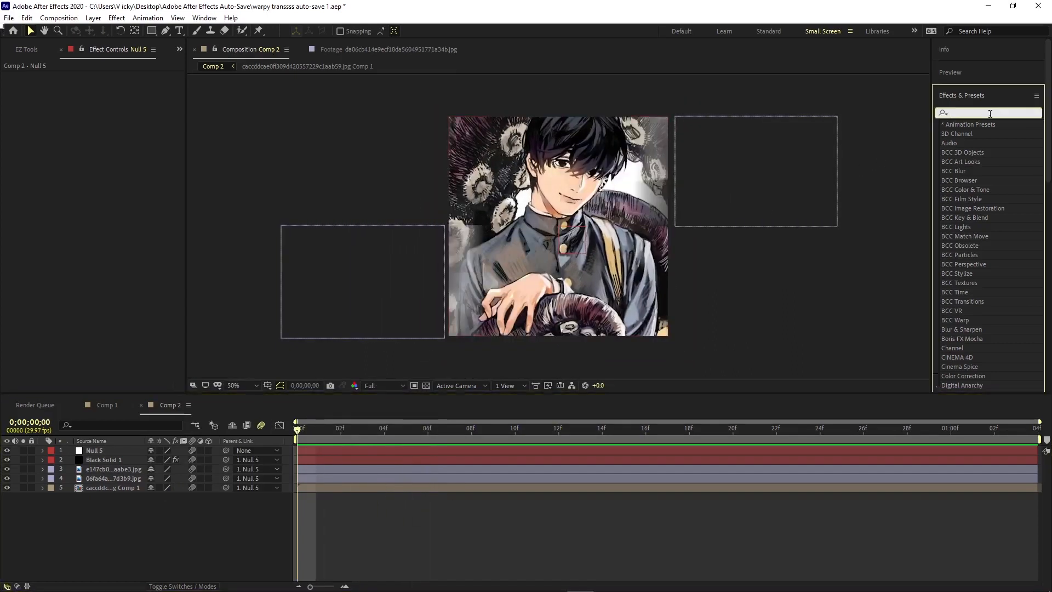
pyautogui.write('cc')
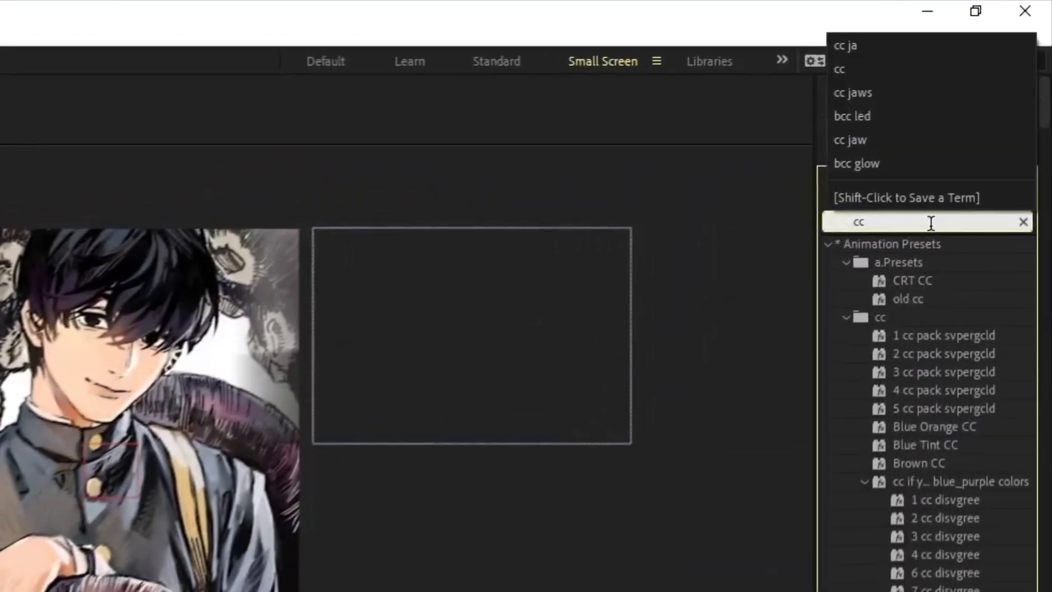
pyautogui.write(' lihj')
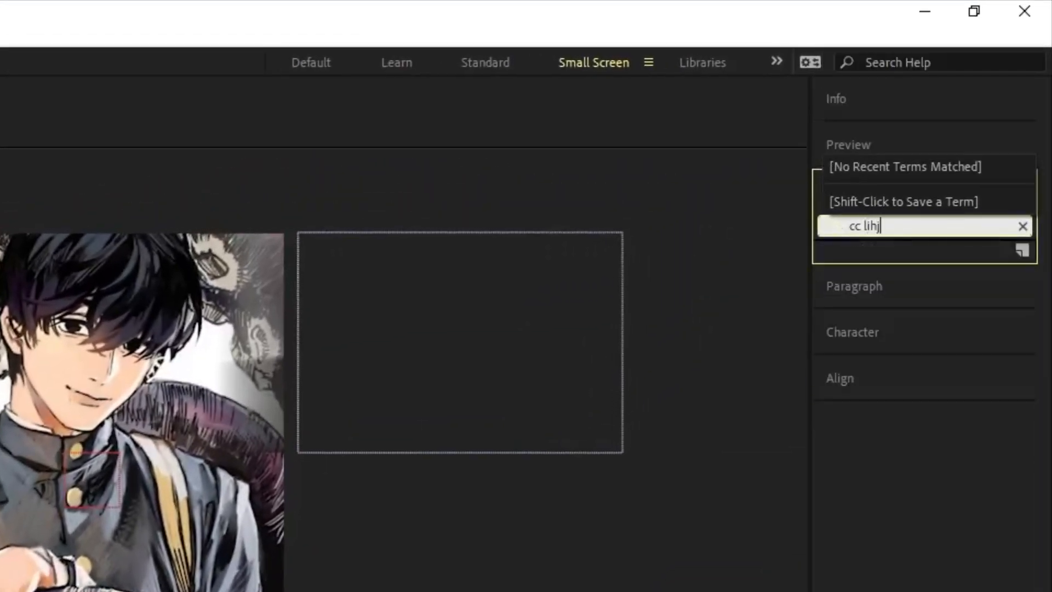
pyautogui.press('BackSpace')
pyautogui.press('BackSpace')
pyautogui.write('ght')
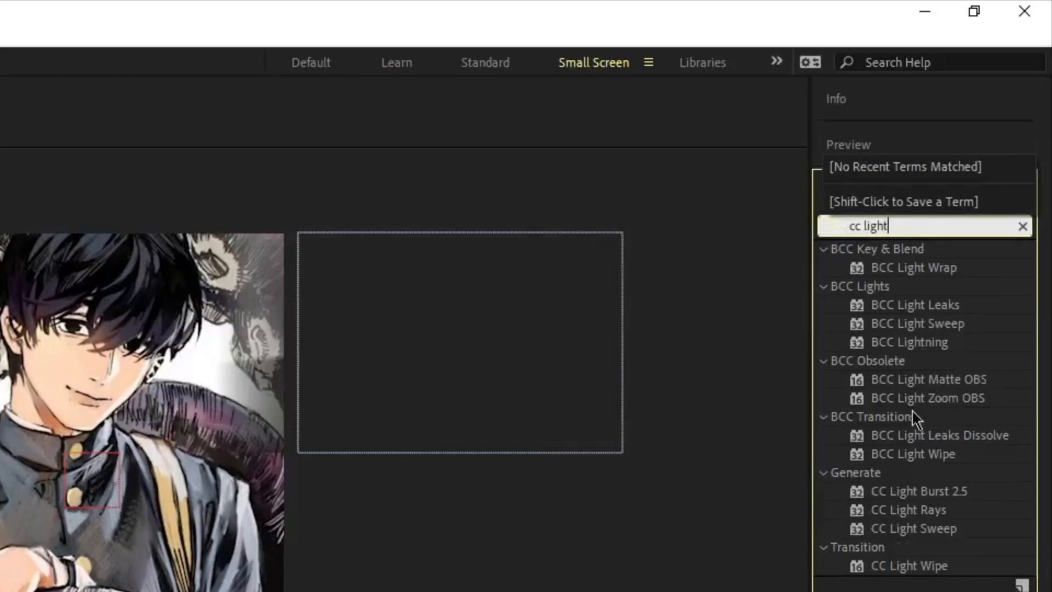
pyautogui.moveTo(915, 527); pyautogui.dragTo(360, 468)
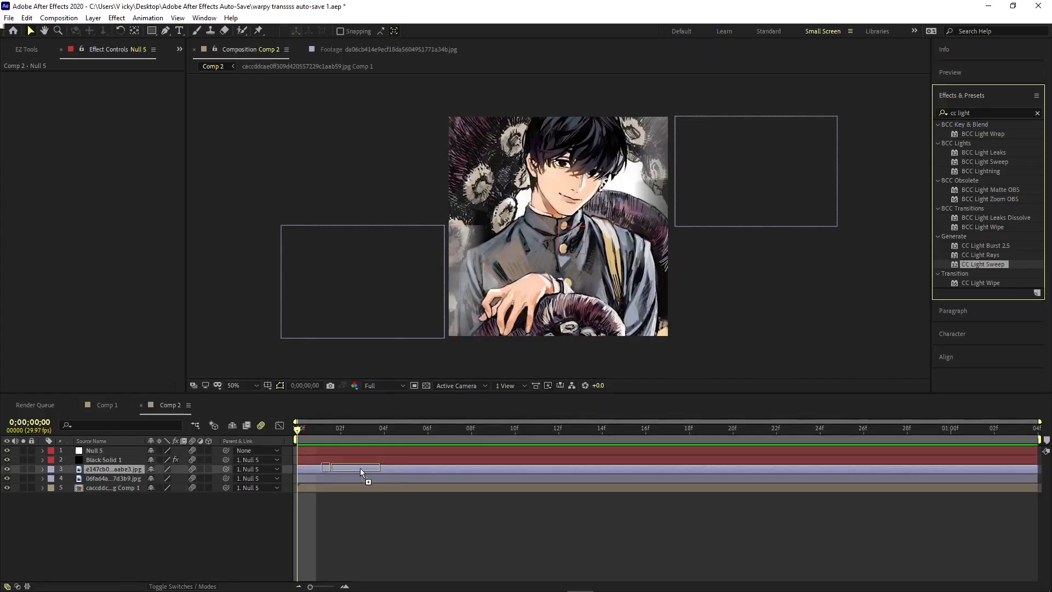
# Step: At frame 17, place the upper portrait's Light Sweep Center at about 473.6, 84.0, keyframe it, and move that keyframe to frame 0
pyautogui.press('space')
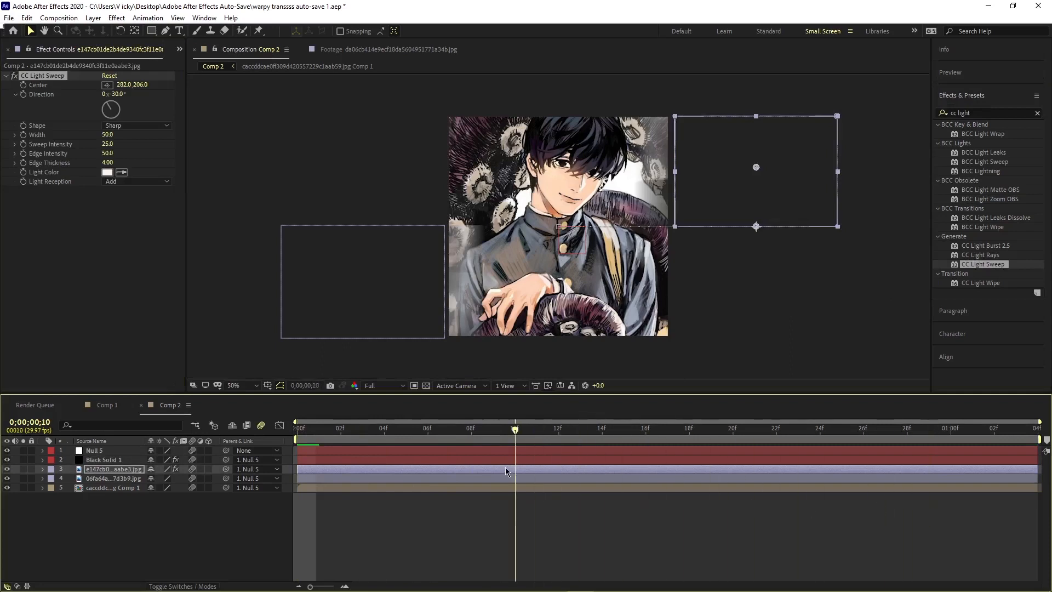
pyautogui.click(515, 429)
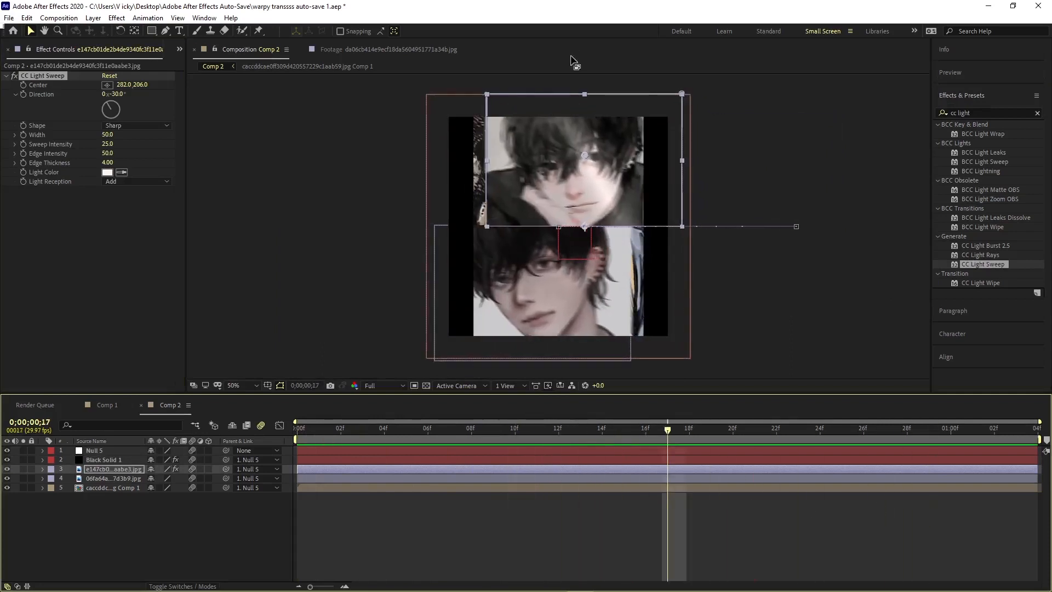
pyautogui.moveTo(583, 152); pyautogui.dragTo(651, 114)
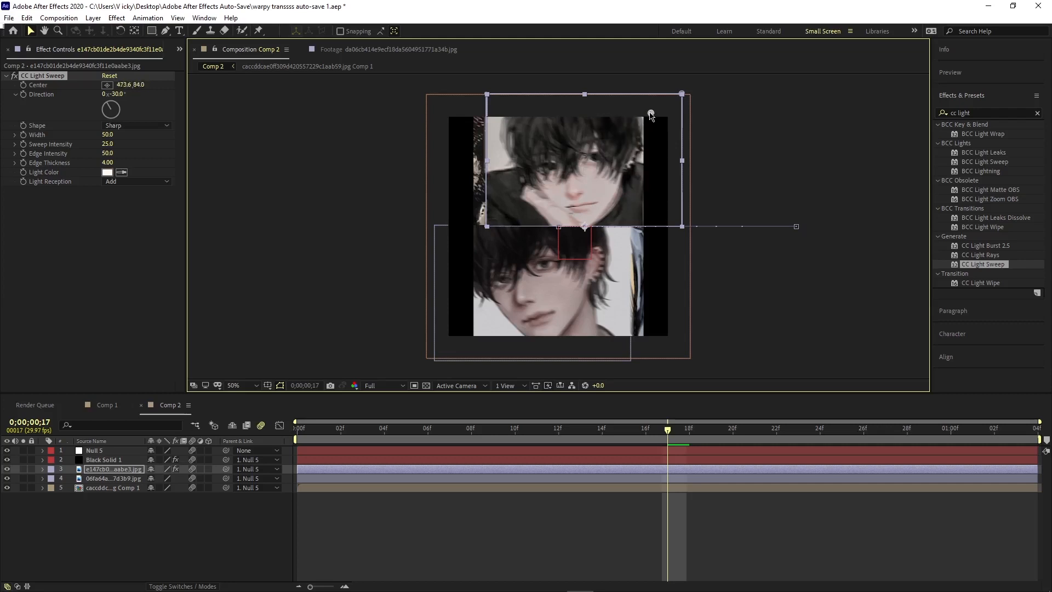
pyautogui.click(23, 86)
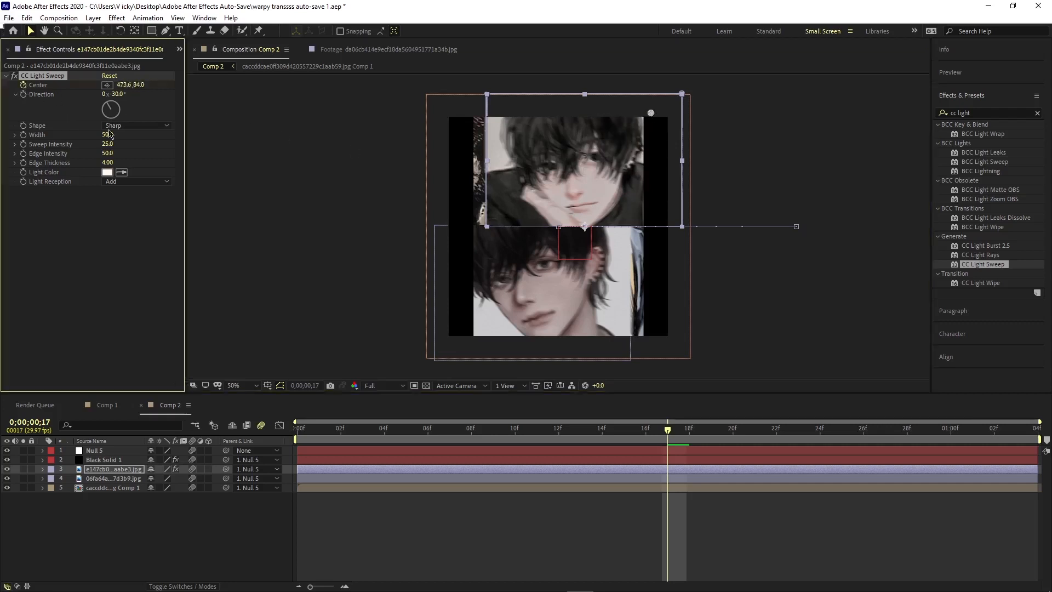
pyautogui.press('u')
pyautogui.click(668, 488)
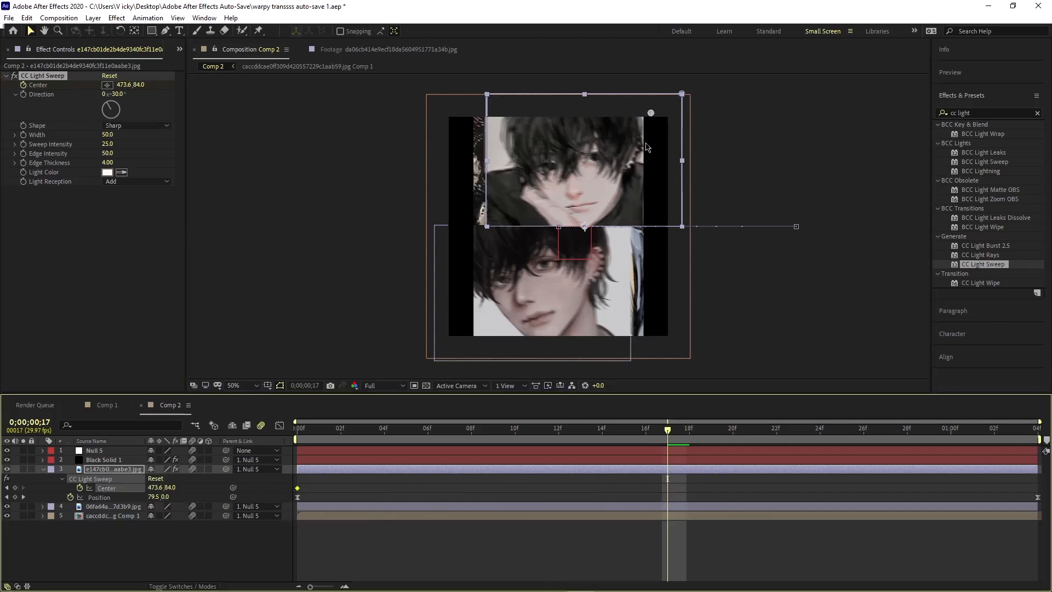
# Step: Add a second Center keyframe at about -6.3, 416.6 for the upper portrait's sweep, move it to the layer's end, and preview
pyautogui.moveTo(651, 113); pyautogui.dragTo(489, 232)
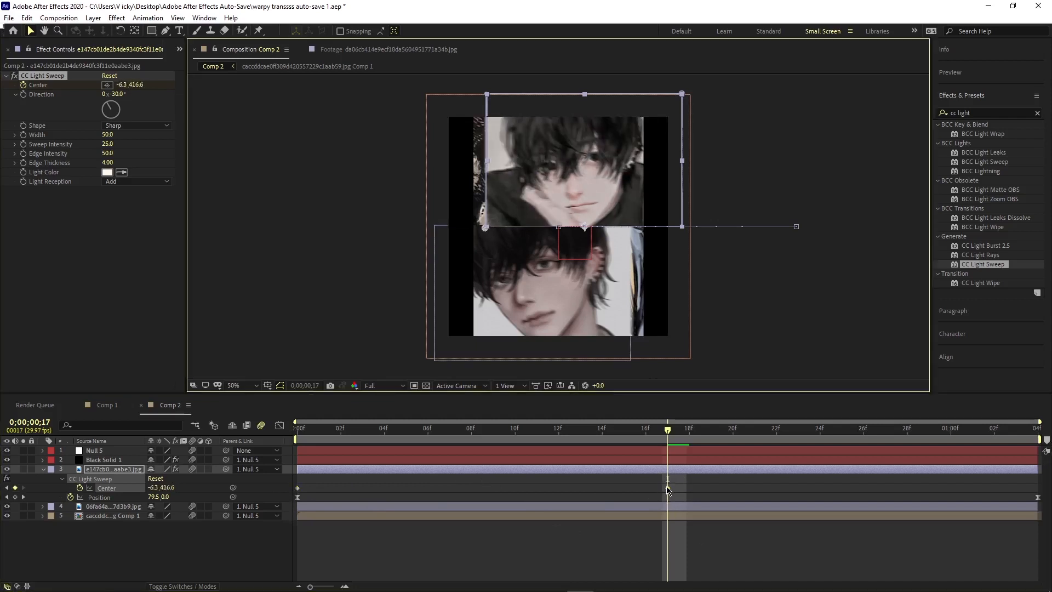
pyautogui.moveTo(668, 488); pyautogui.dragTo(1038, 486)
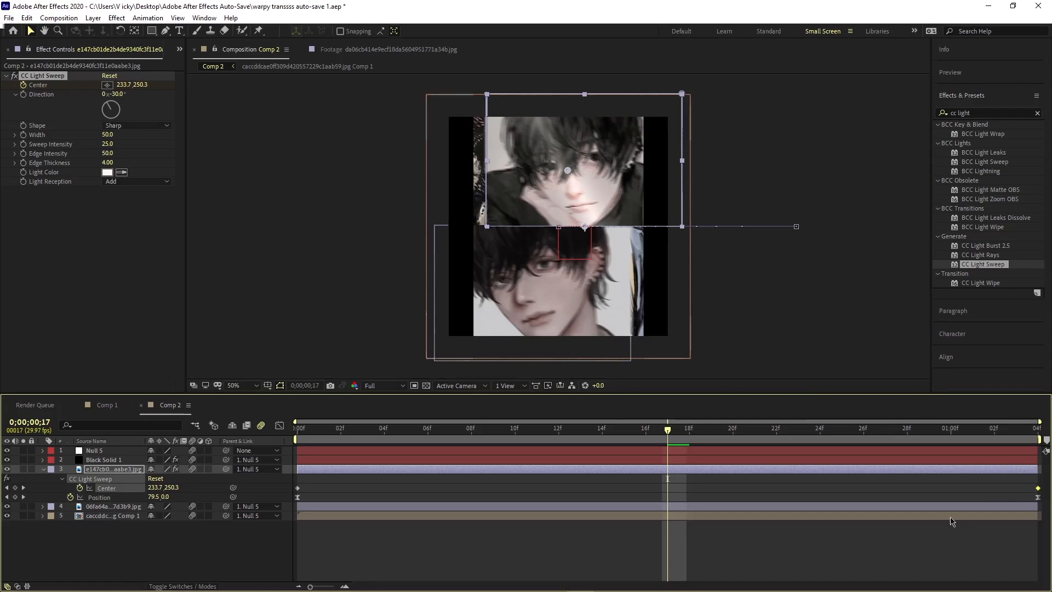
pyautogui.press('space')
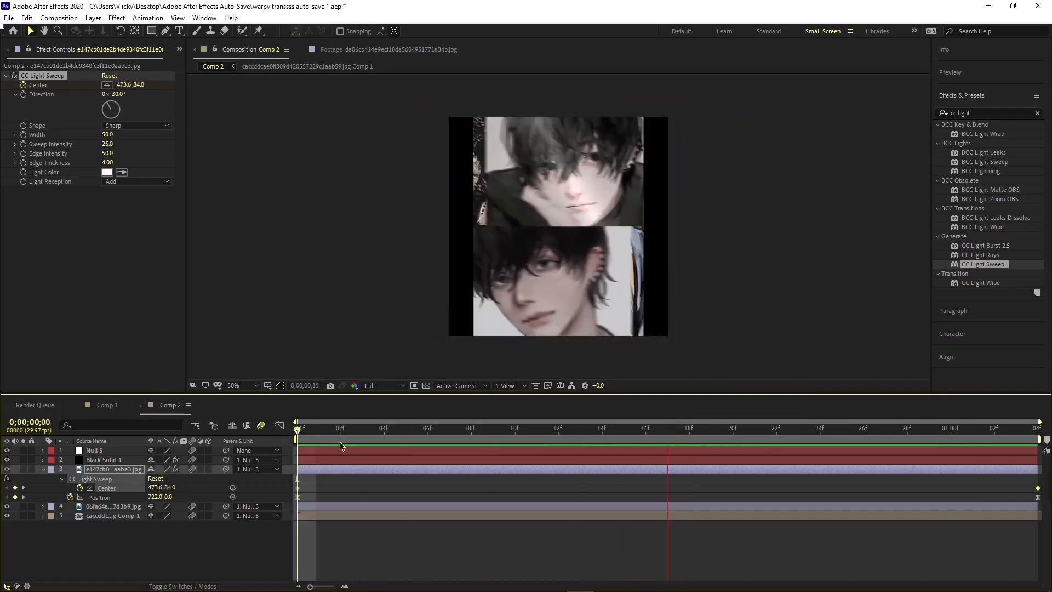
pyautogui.press('space')
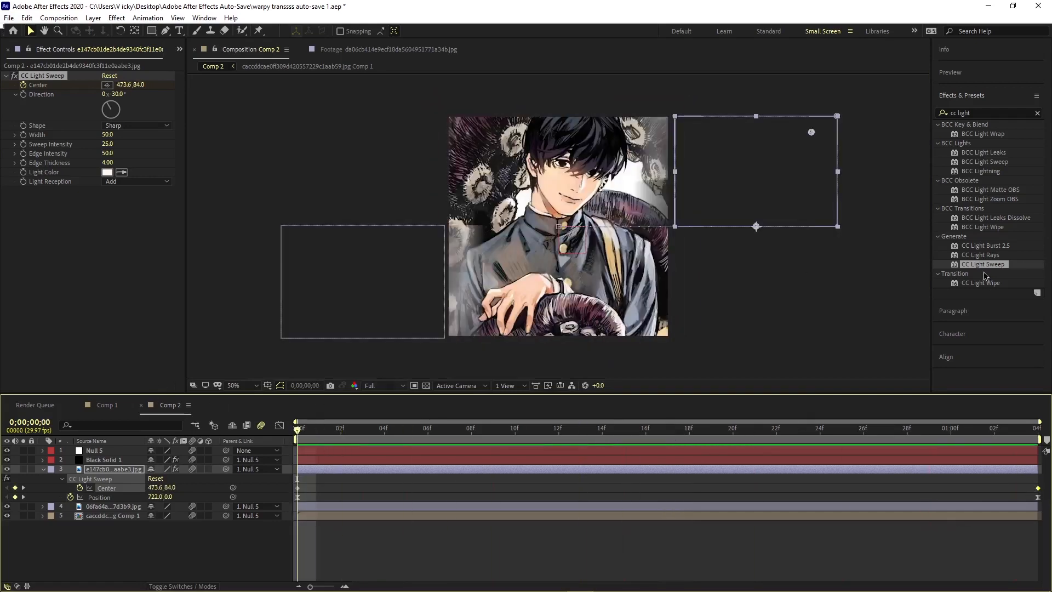
# Step: Apply CC Light Sweep to the lower portrait and keyframe its Center at about 102.6, 509.6 on frame 0
pyautogui.moveTo(984, 265); pyautogui.dragTo(363, 510)
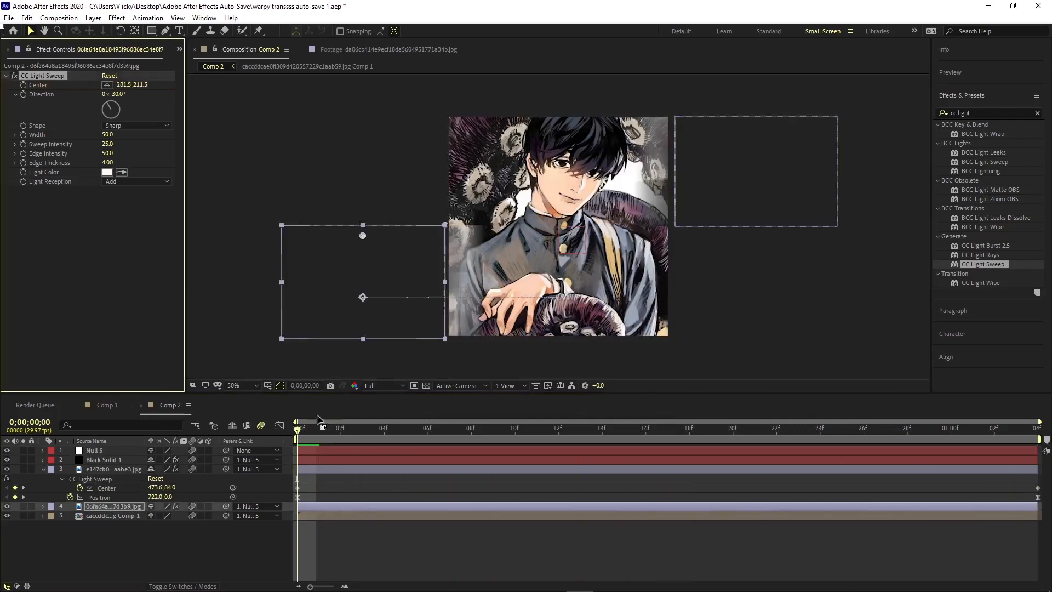
pyautogui.moveTo(303, 436); pyautogui.dragTo(633, 460)
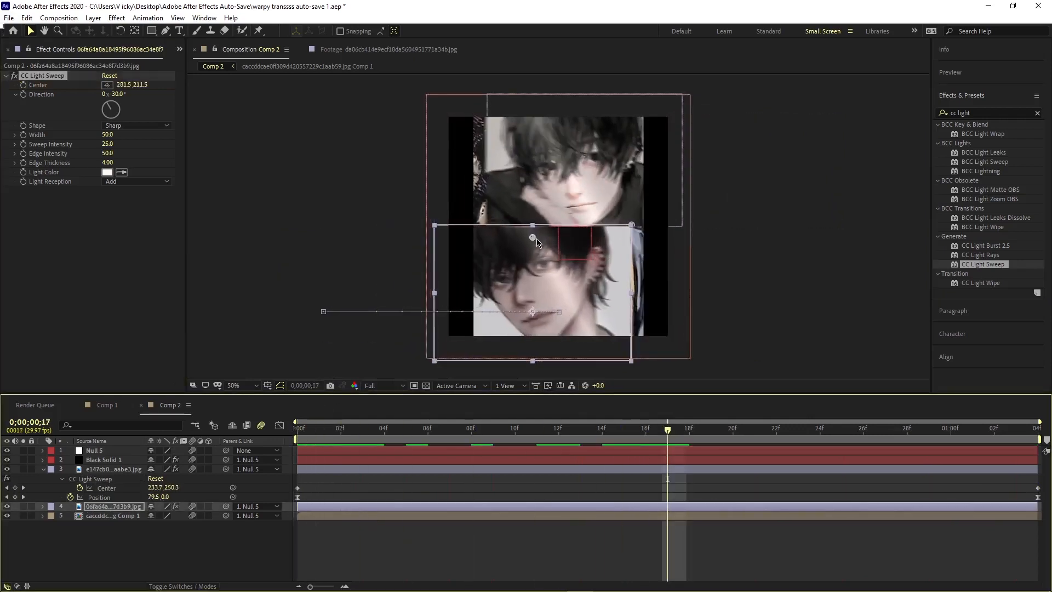
pyautogui.moveTo(534, 237); pyautogui.dragTo(473, 342)
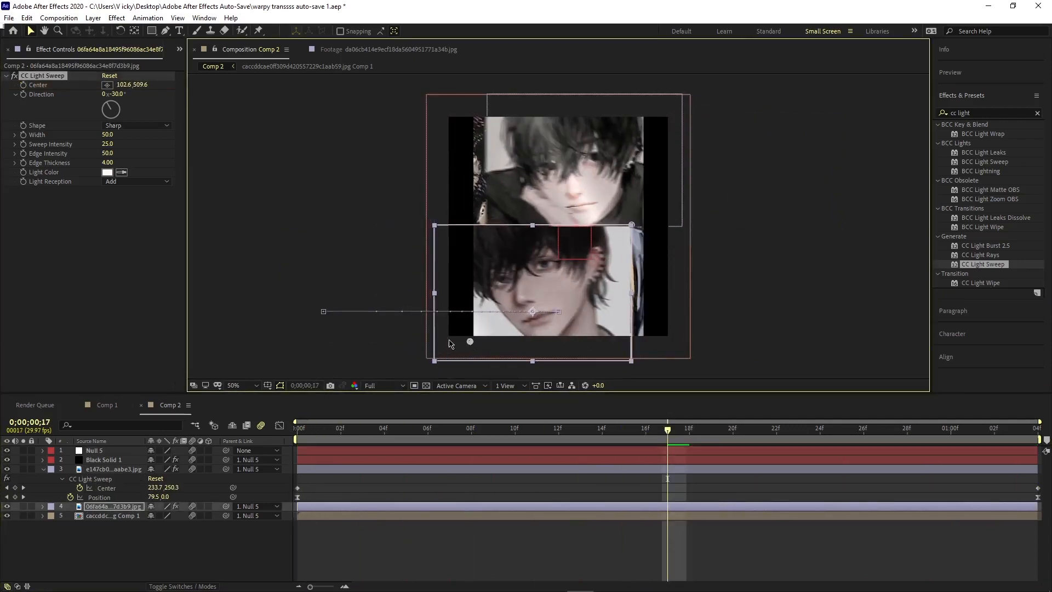
pyautogui.click(24, 86)
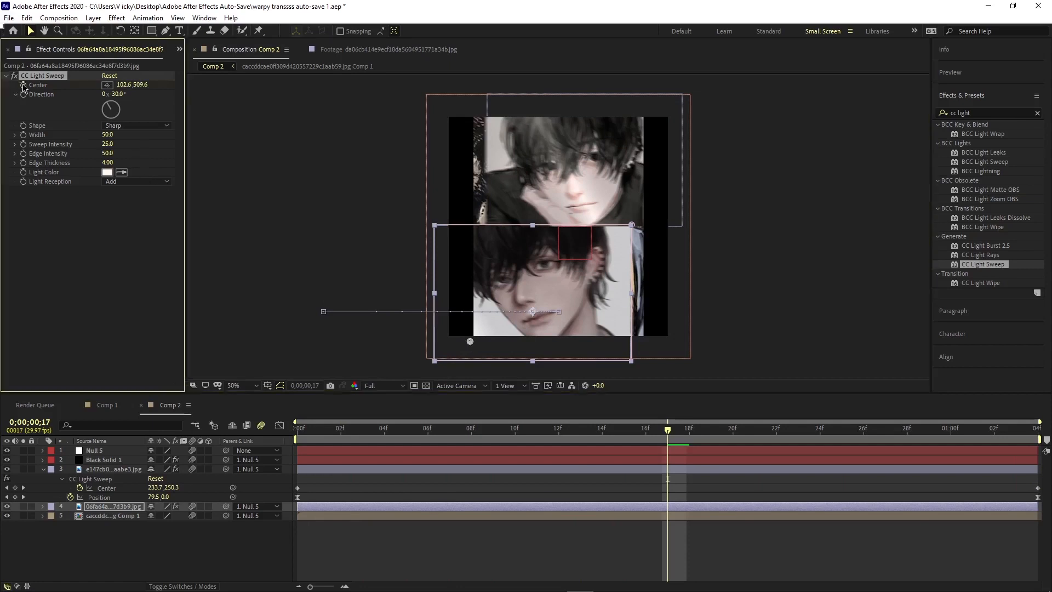
pyautogui.press('u')
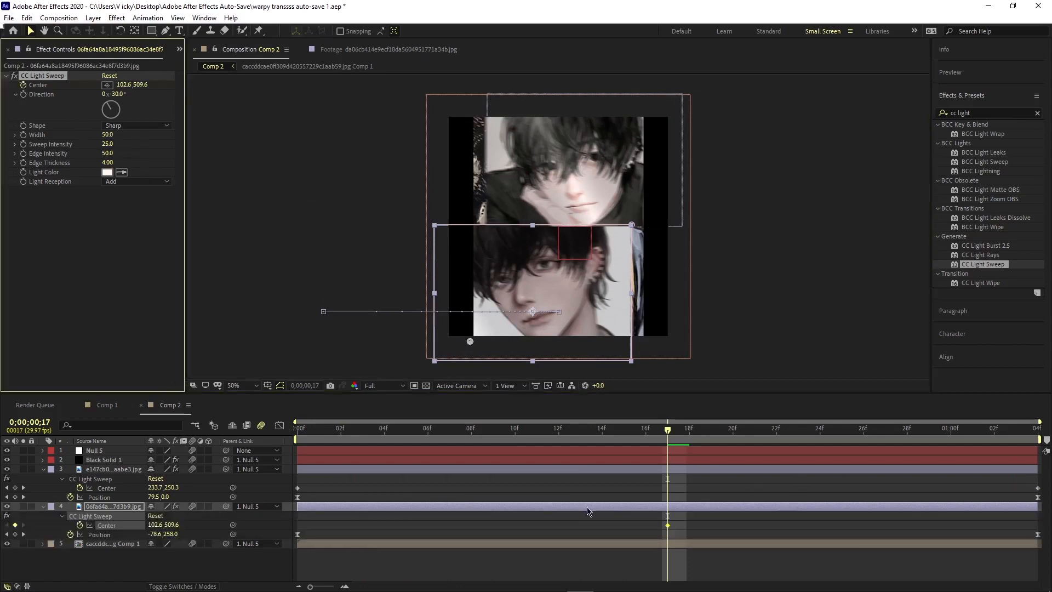
pyautogui.click(667, 525)
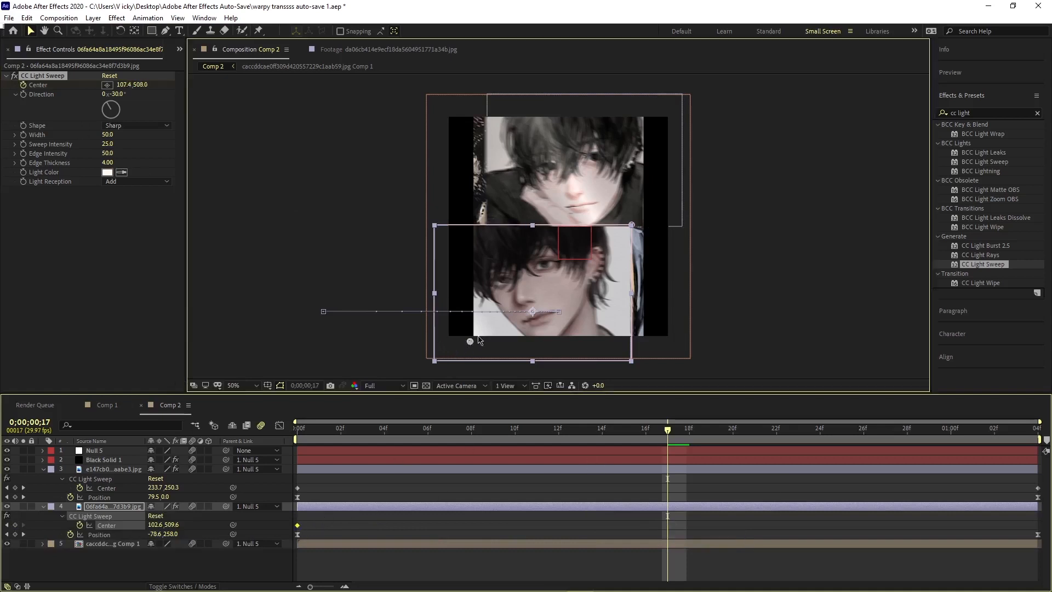
# Step: Add a Center keyframe at about 568.6, 175.4 for the lower portrait's sweep, move it to the layer's end, and preview
pyautogui.moveTo(470, 342); pyautogui.dragTo(634, 225)
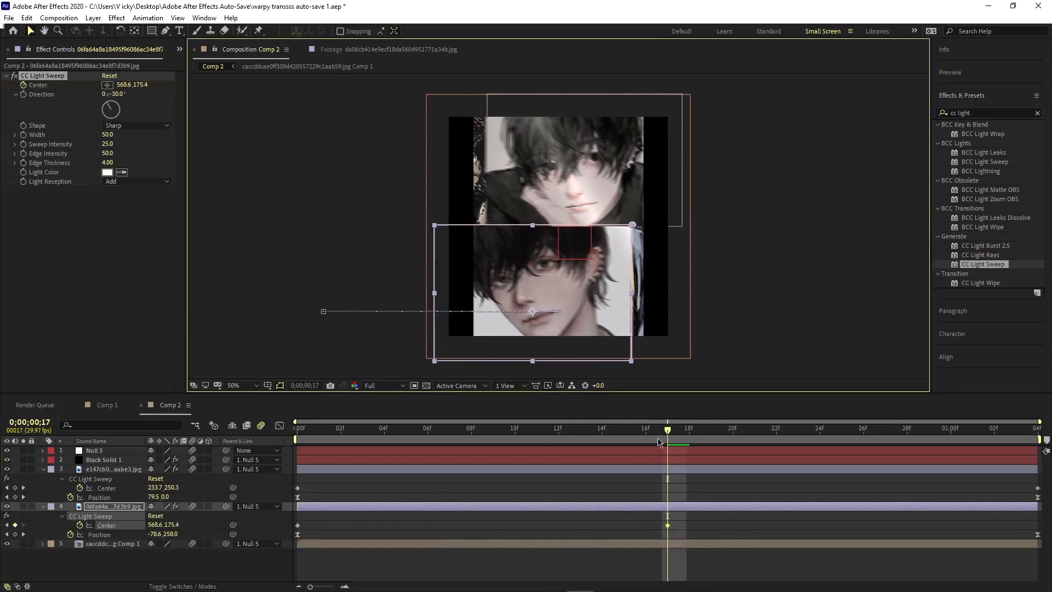
pyautogui.moveTo(668, 525); pyautogui.dragTo(1035, 533)
pyautogui.press('space')
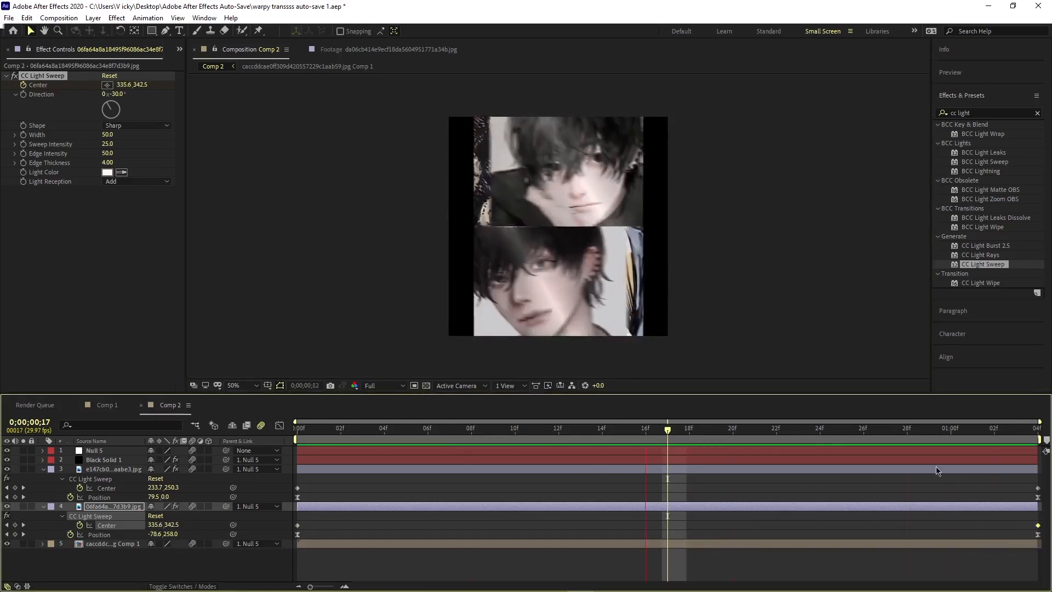
# Step: Collapse the keyframed properties of both portrait layers and replay the transition with the light sweeps from the start
pyautogui.press('u')
pyautogui.click(736, 469)
pyautogui.press('u')
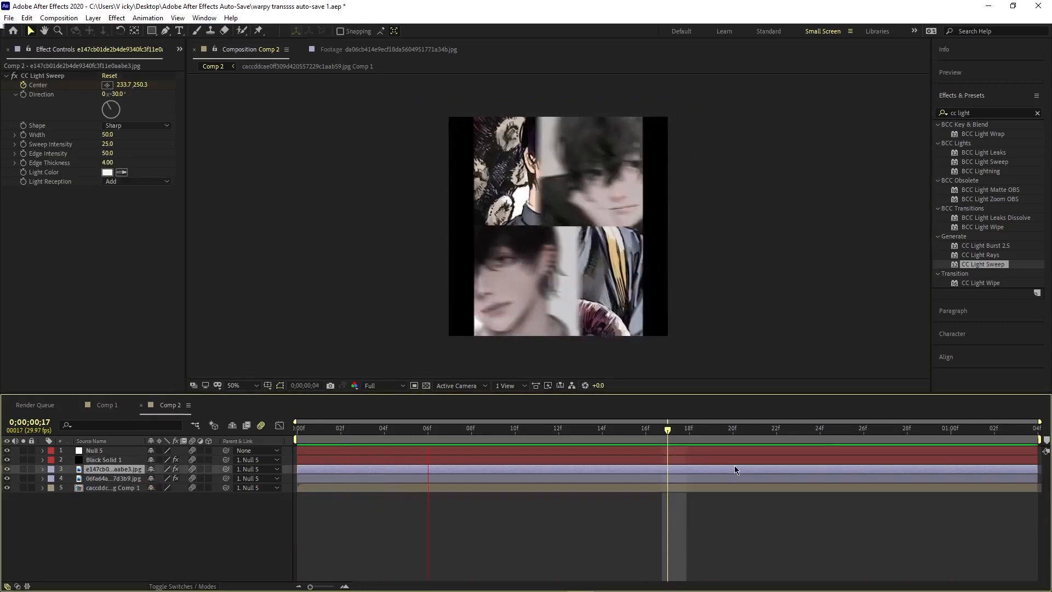
pyautogui.press('space')
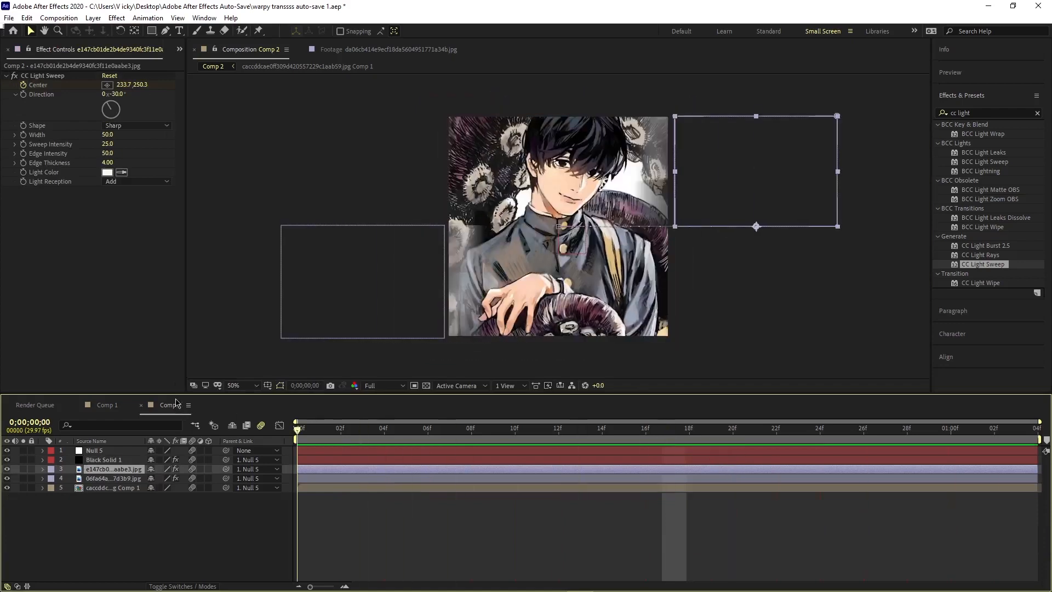
pyautogui.press('space')
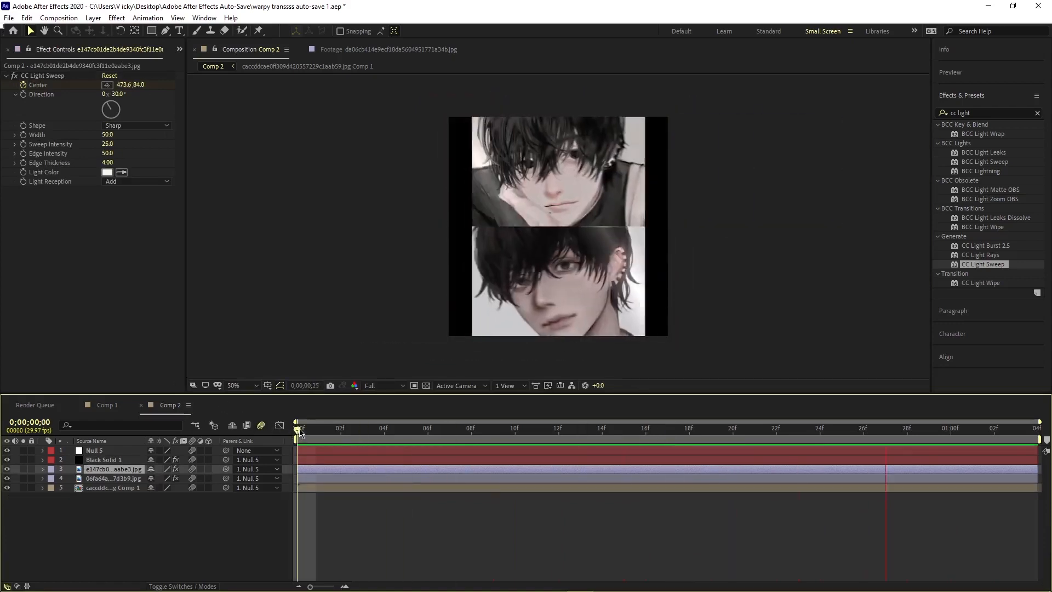
pyautogui.press('space')
# Step: Search the effects for "s_hue", apply S_HueSatBright to the upper portrait layer, and enable keyframing for its Scale Colors
pyautogui.click(993, 111)
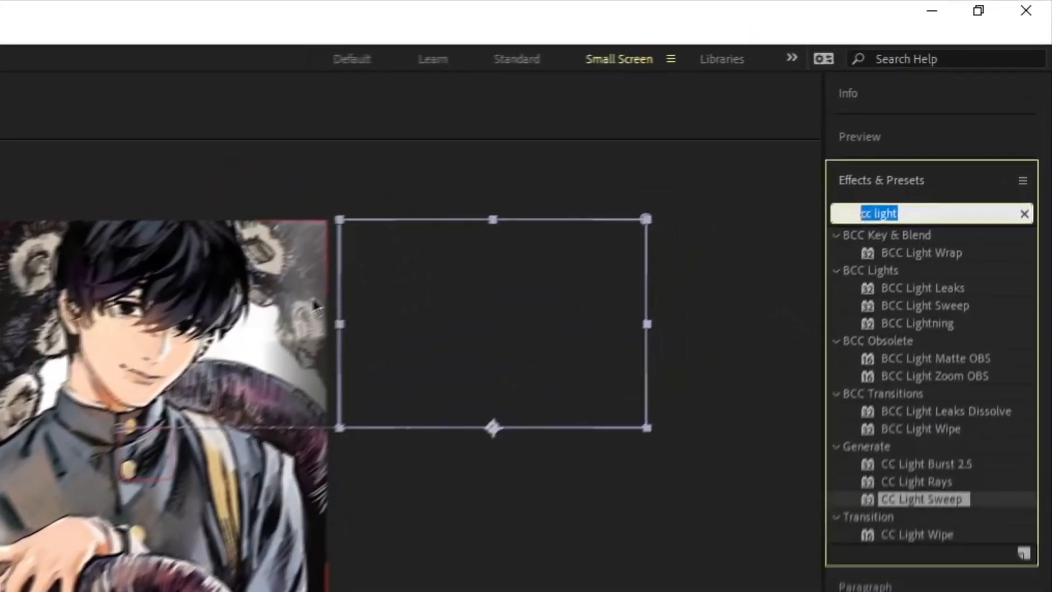
pyautogui.write('s')
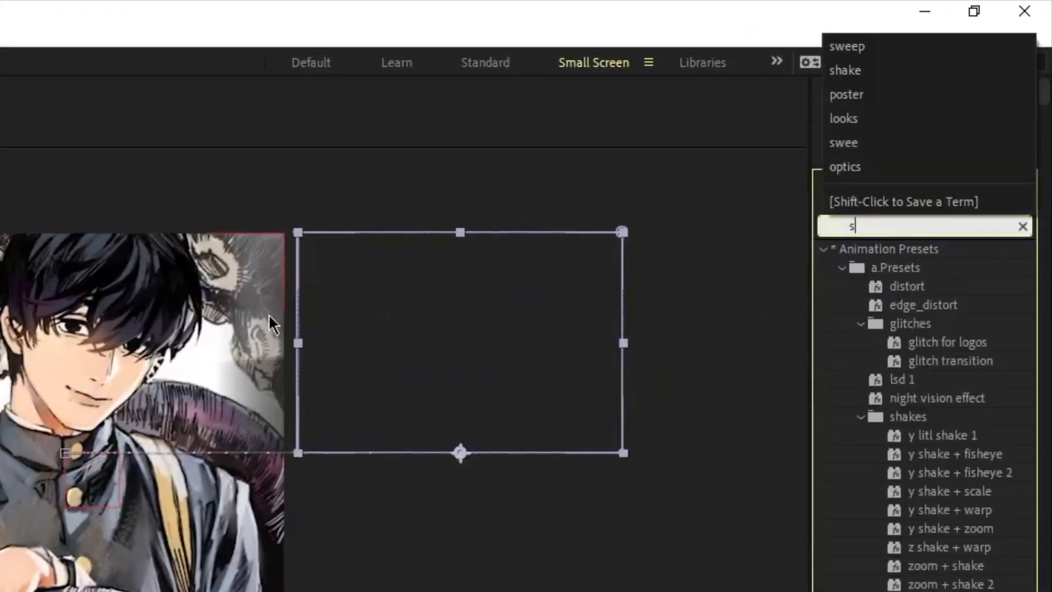
pyautogui.write('_hue')
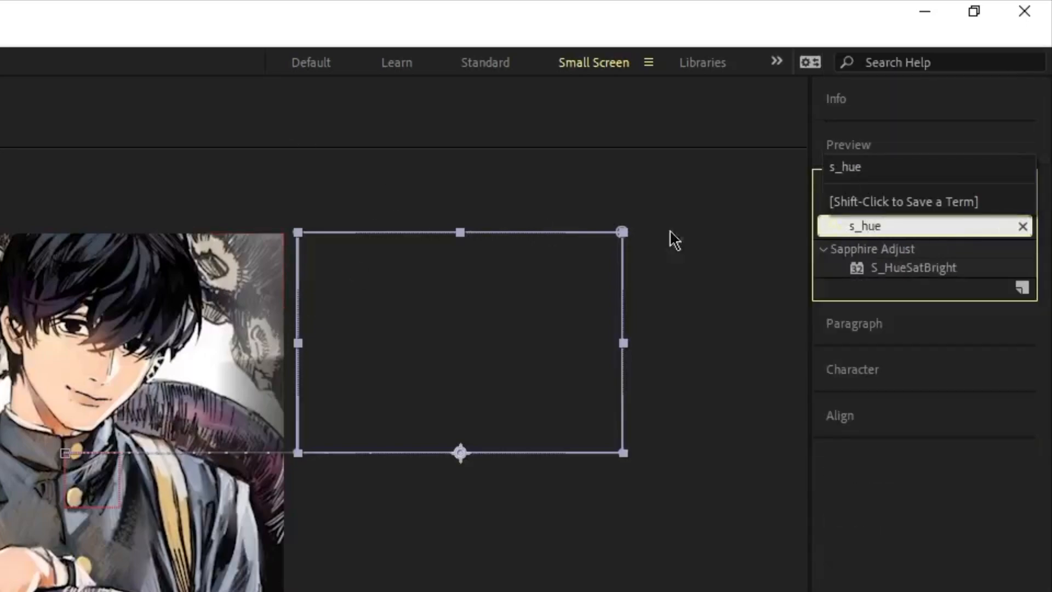
pyautogui.moveTo(954, 274); pyautogui.dragTo(0, 591)
pyautogui.moveTo(430, 524); pyautogui.dragTo(454, 470)
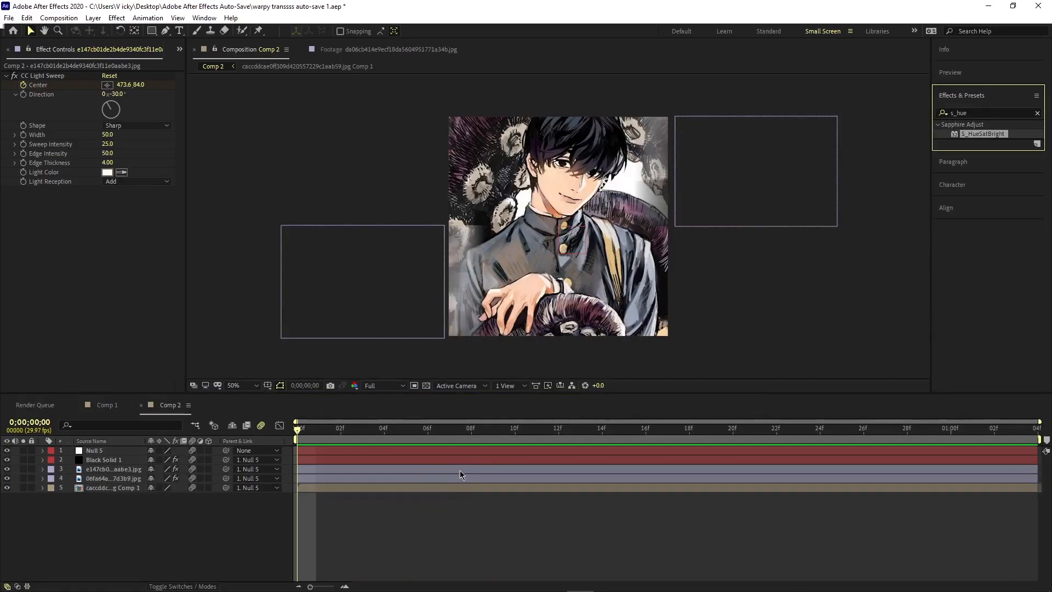
pyautogui.click(8, 18)
pyautogui.click(27, 119)
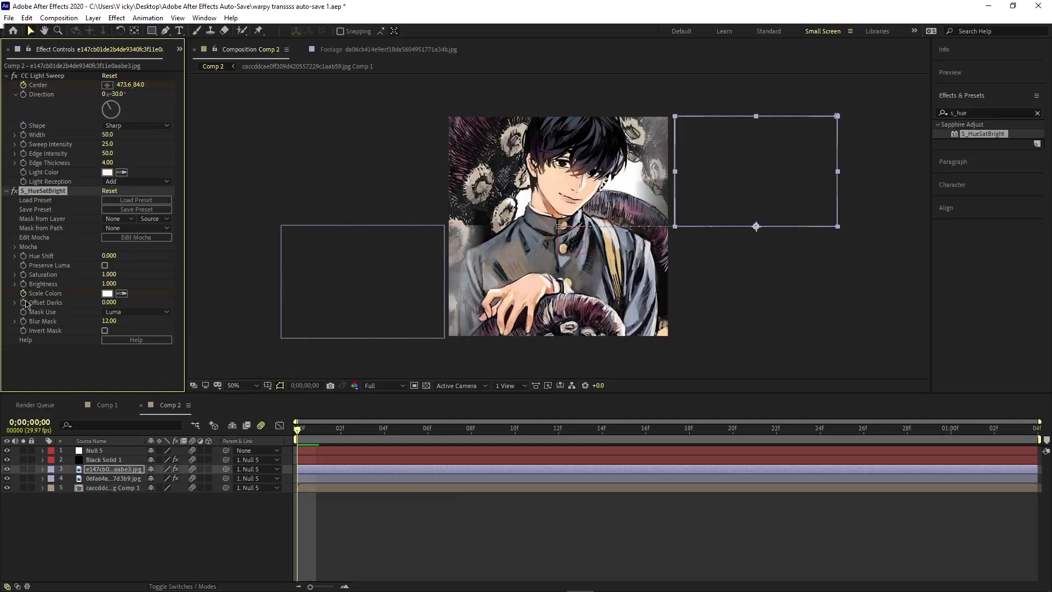
# Step: Reveal the upper portrait's keyframes and move the S_HueSatBright Scale Colors keyframe from frame 0 to the layer's end
pyautogui.press('u')
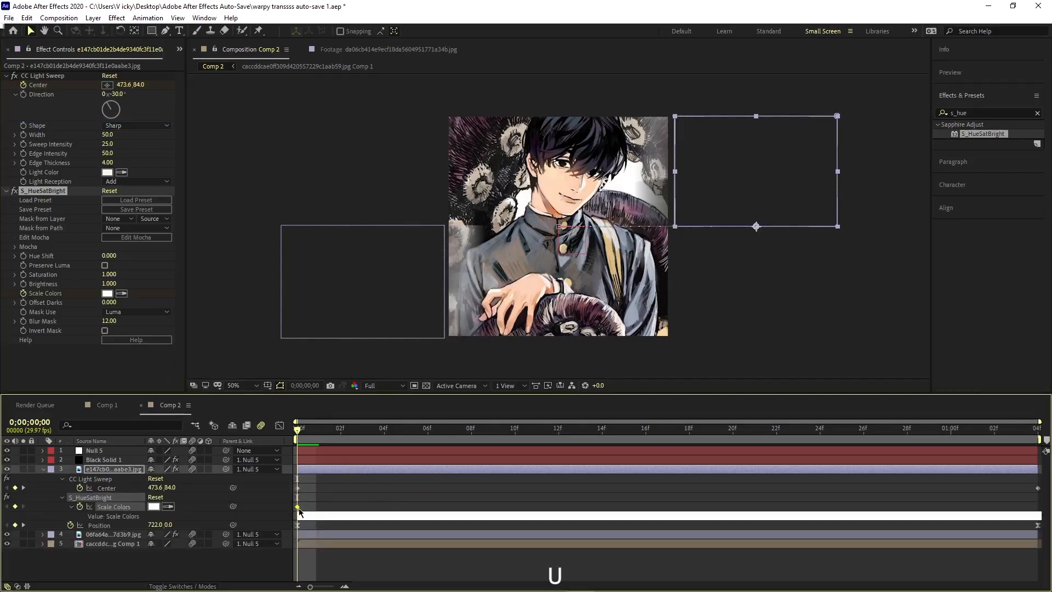
pyautogui.moveTo(315, 516); pyautogui.dragTo(352, 517)
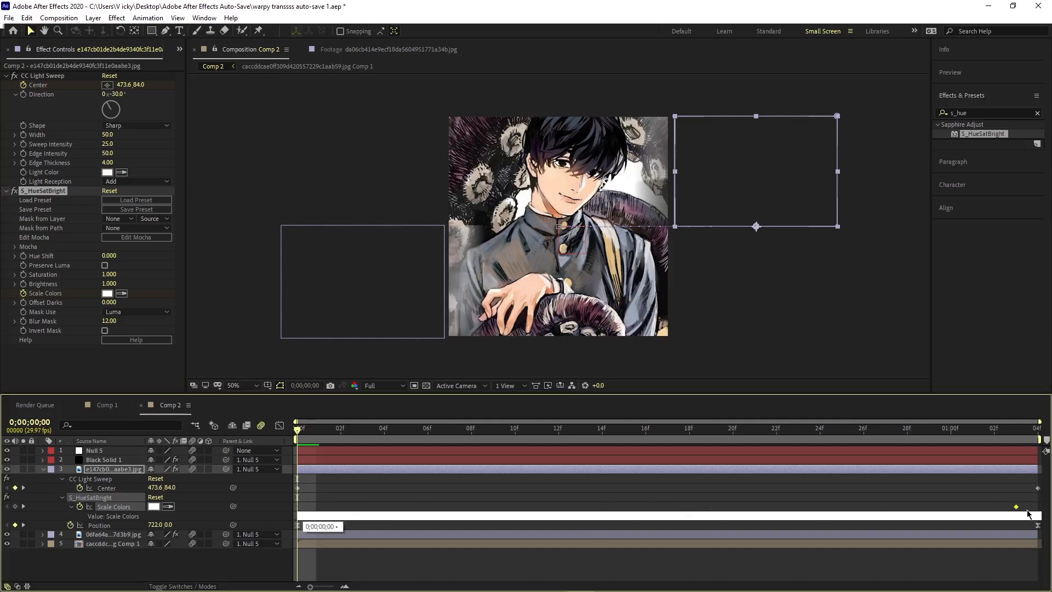
pyautogui.moveTo(1028, 514); pyautogui.dragTo(1034, 515)
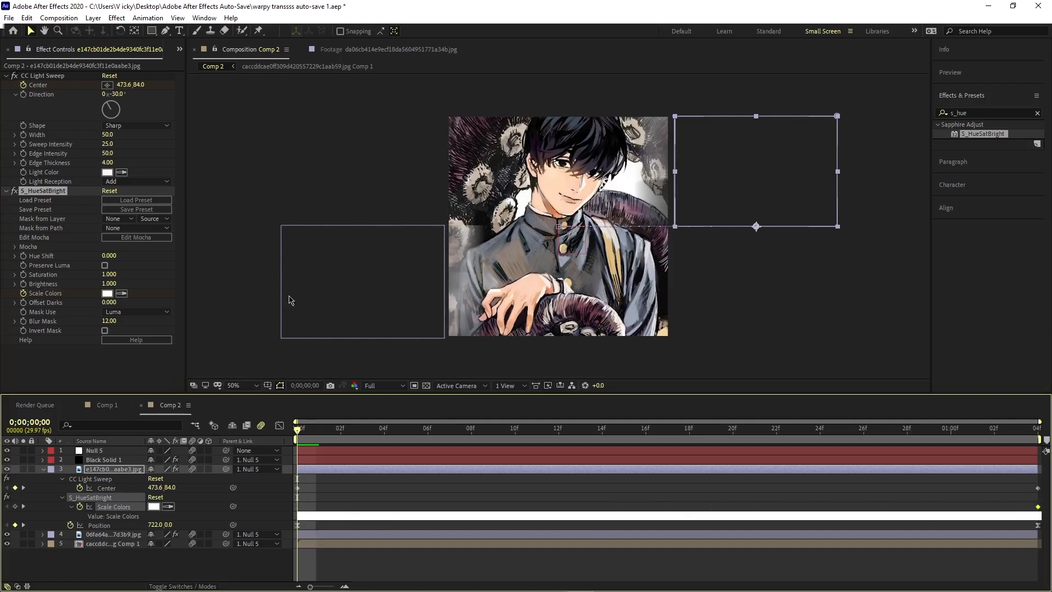
# Step: Set the upper portrait's Scale Colors at frame 0 to the dark pink 78384F sampled from the artwork, and preview the color shift
pyautogui.click(107, 293)
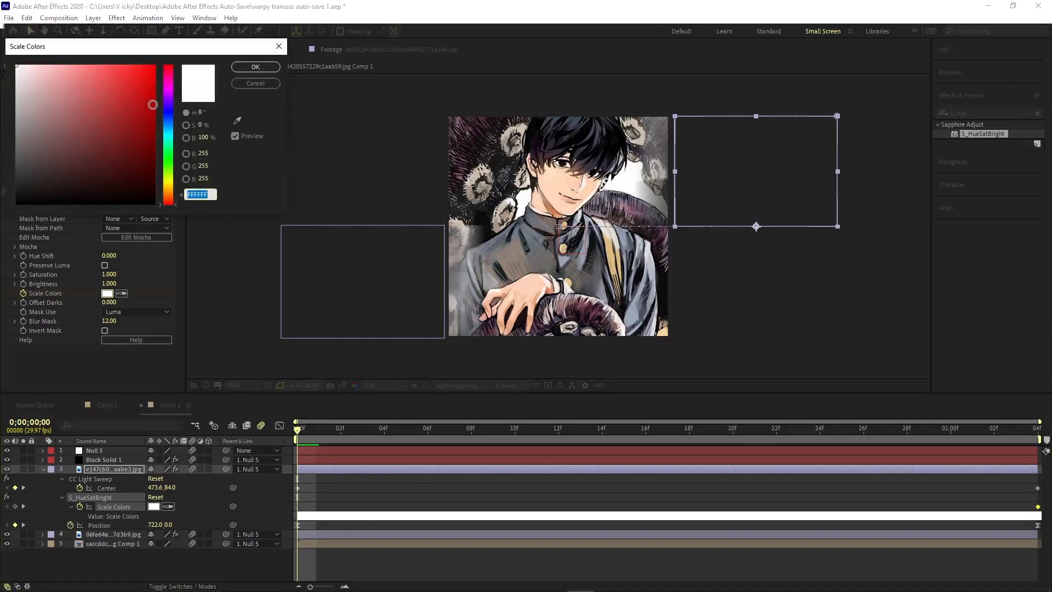
pyautogui.click(237, 121)
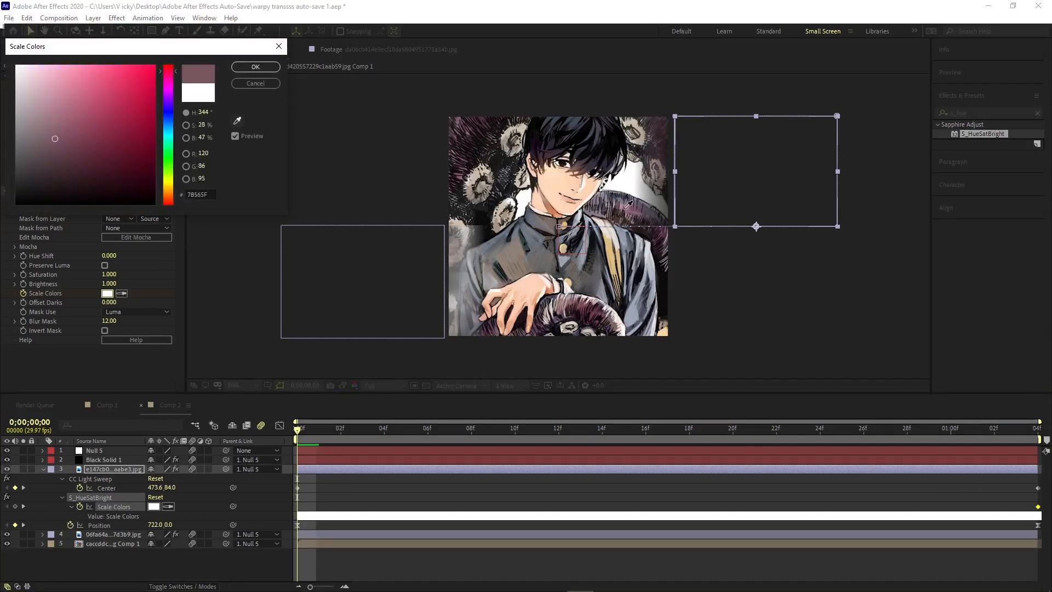
pyautogui.click(593, 318)
pyautogui.click(255, 67)
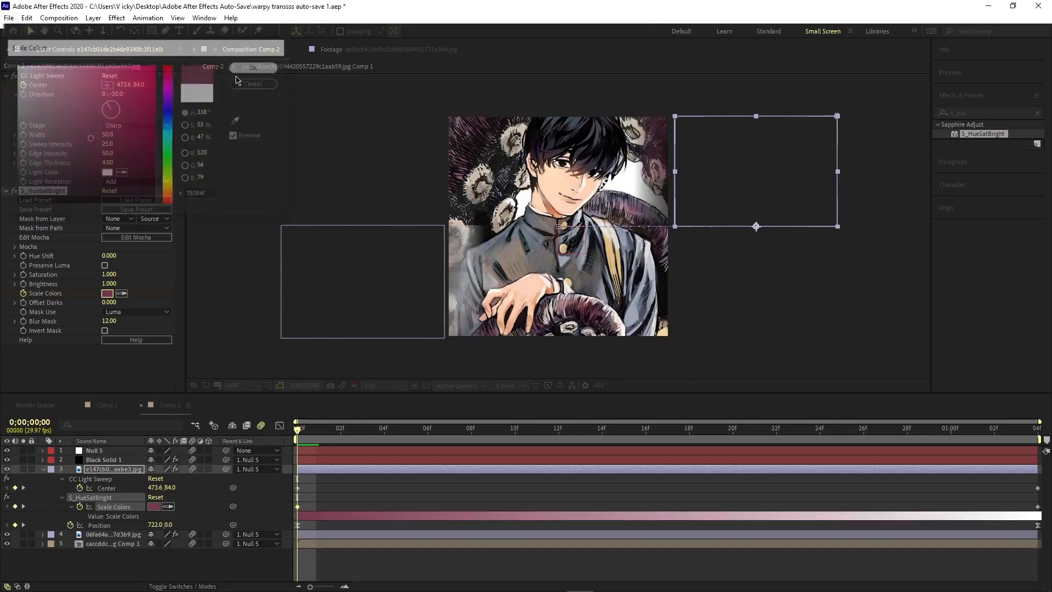
pyautogui.press('space')
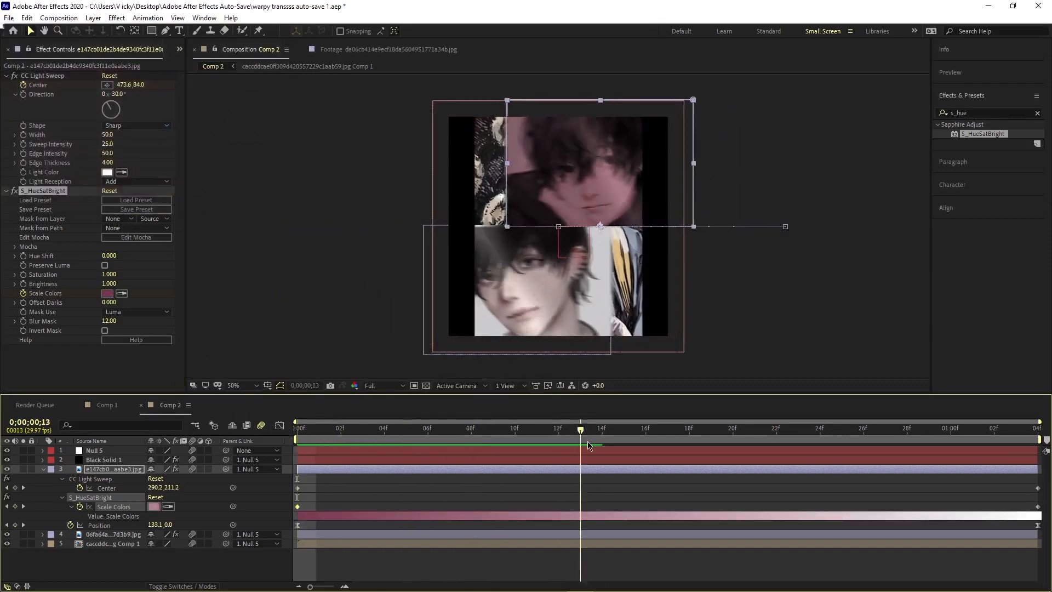
pyautogui.press('space')
pyautogui.press('space')
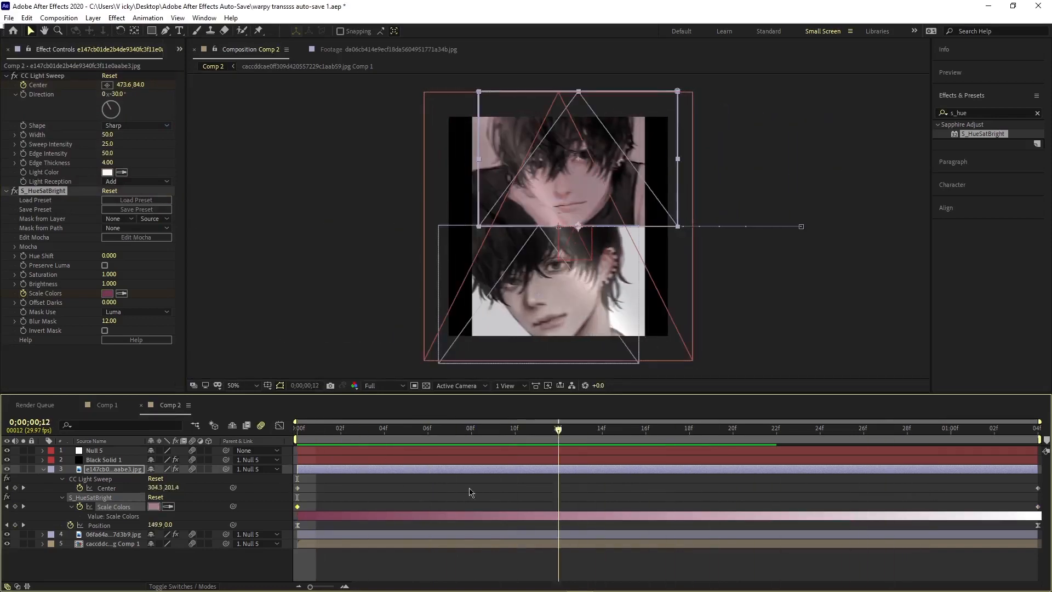
pyautogui.press('space')
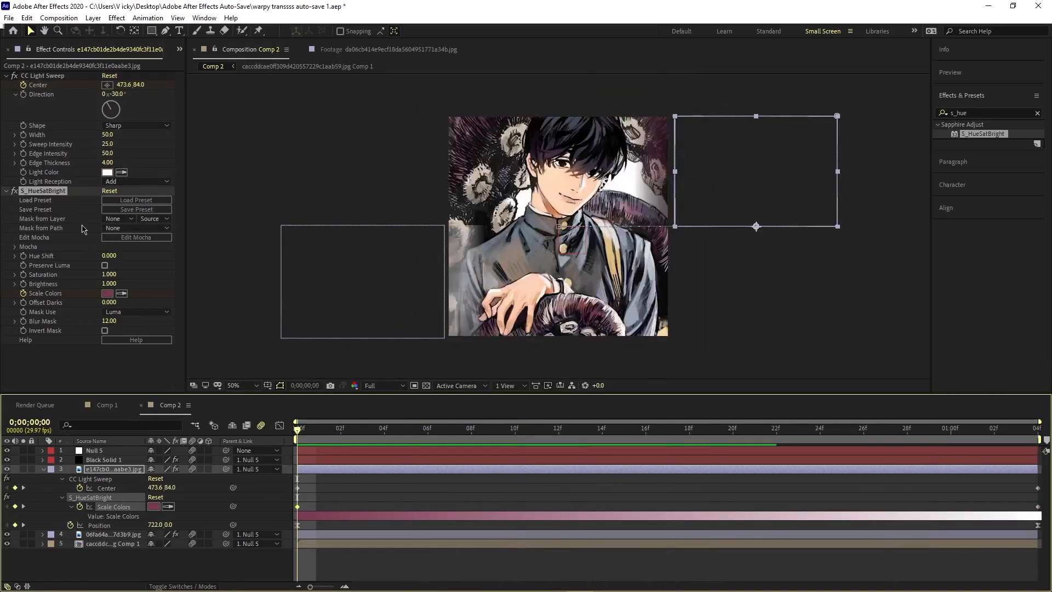
# Step: Copy the keyframed S_HueSatBright effect from the upper portrait layer to the lower portrait layer
pyautogui.click(68, 362)
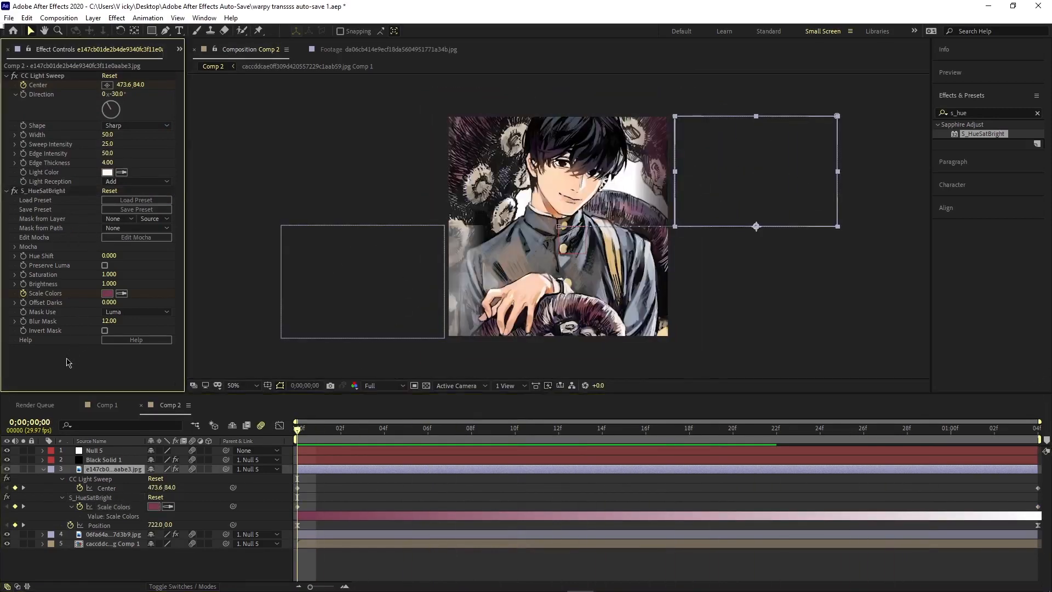
pyautogui.click(33, 193)
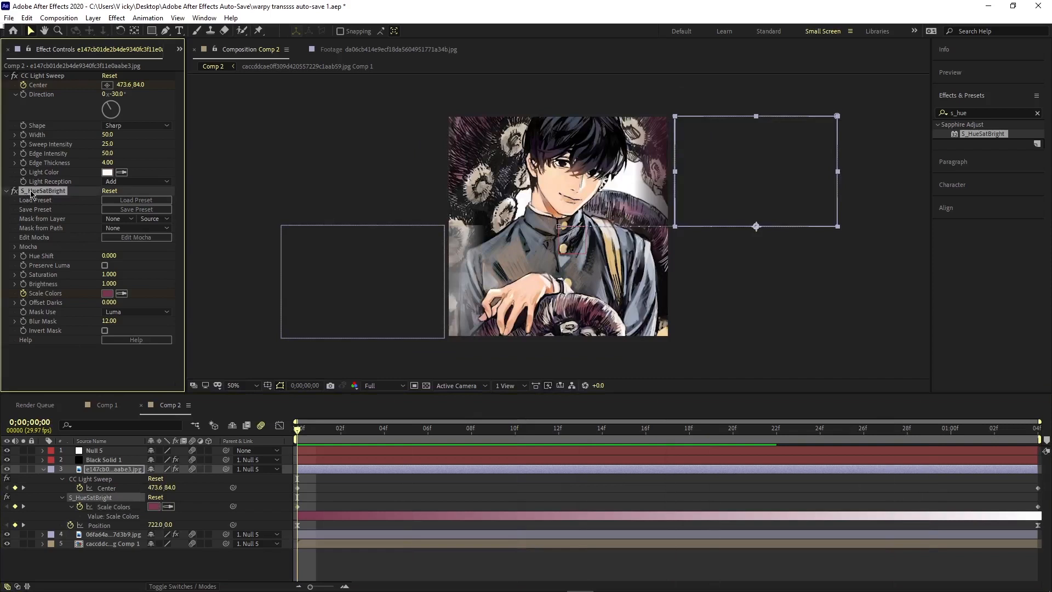
pyautogui.hotkey('ctrl', 'c')
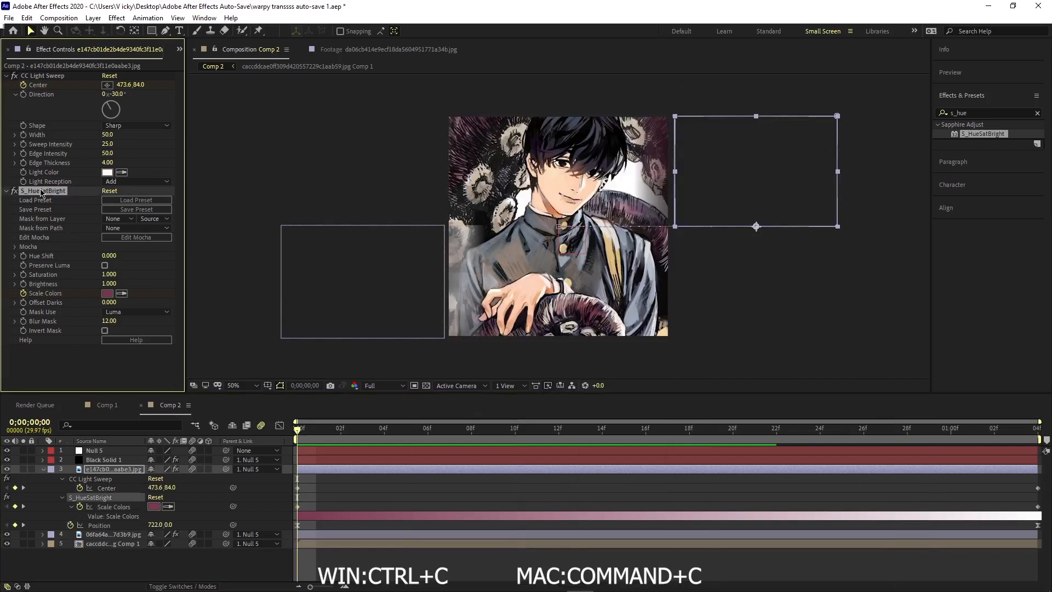
pyautogui.click(99, 536)
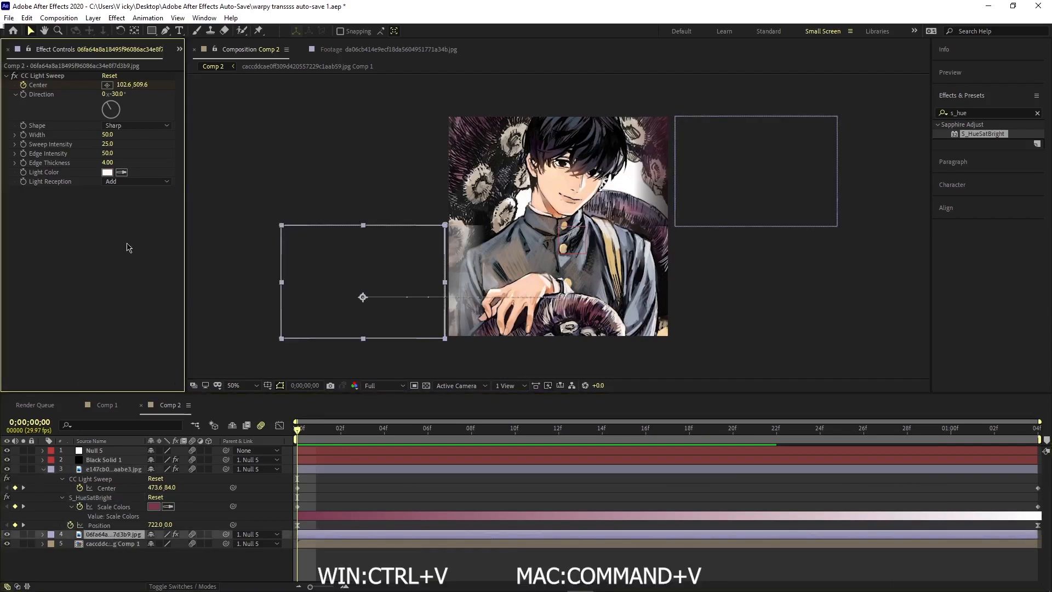
pyautogui.hotkey('ctrl', 'v')
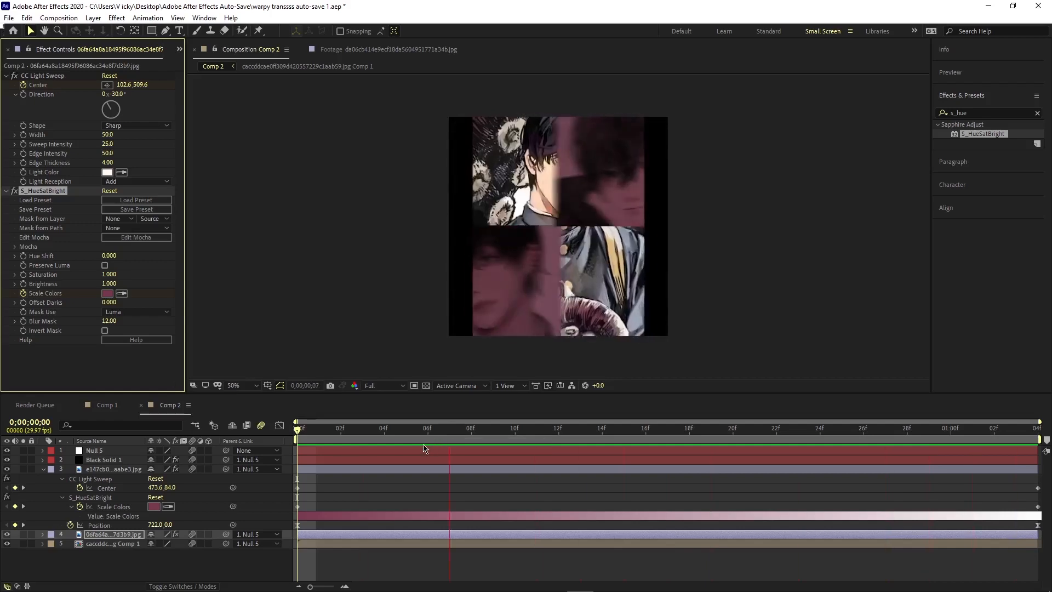
# Step: Collapse the upper portrait's keyframed properties, stop the preview and save the project
pyautogui.click(345, 471)
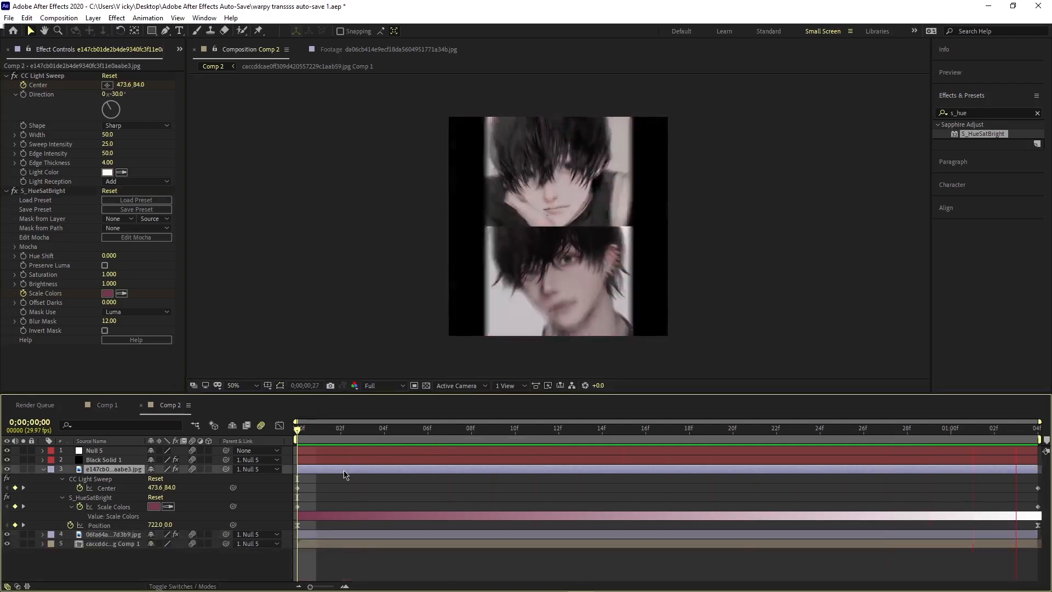
pyautogui.press('u')
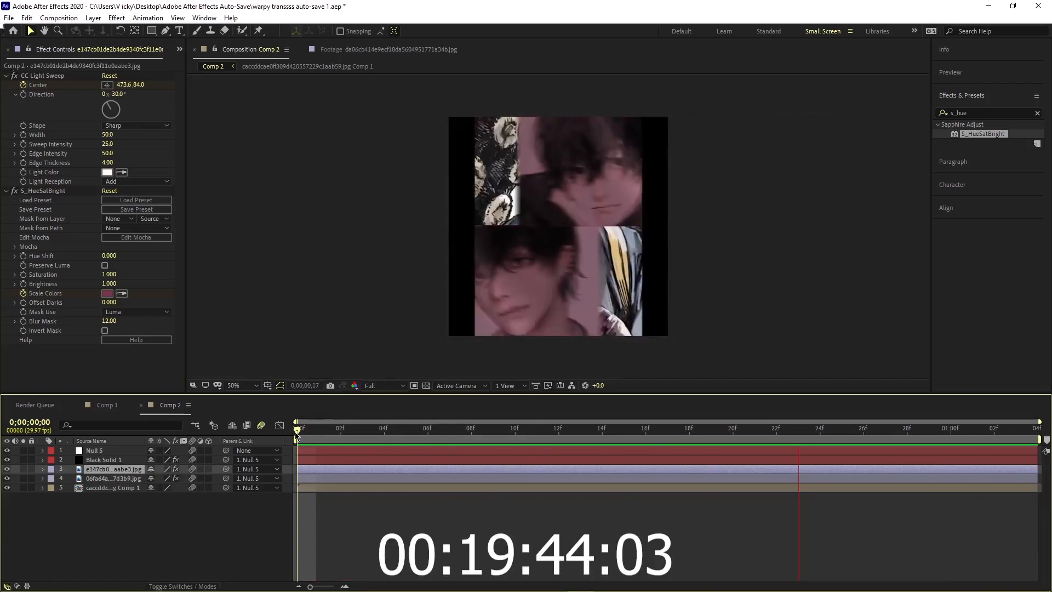
pyautogui.press('space')
pyautogui.click(9, 18)
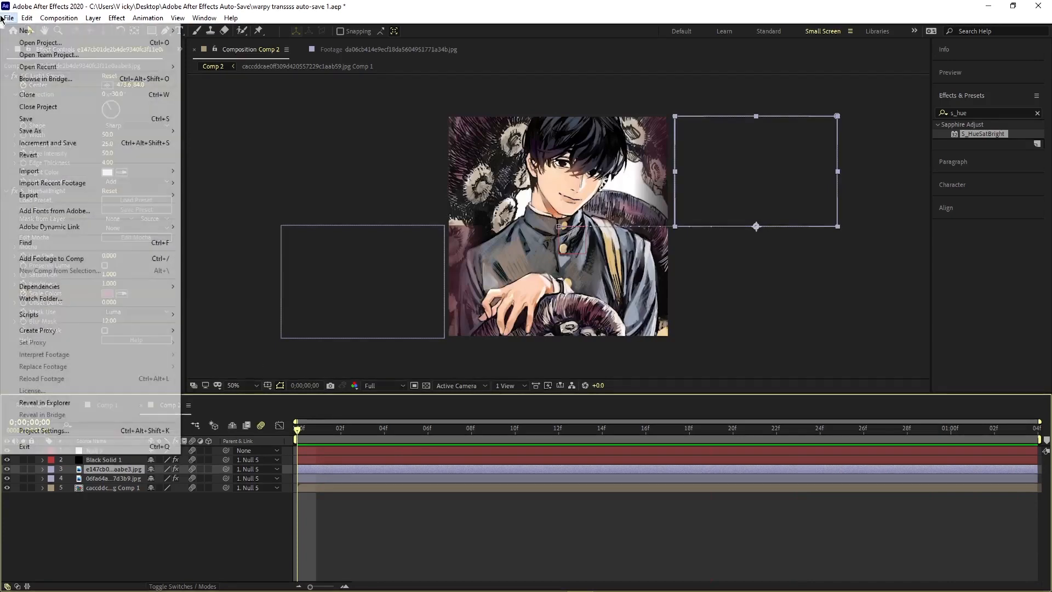
pyautogui.click(57, 121)
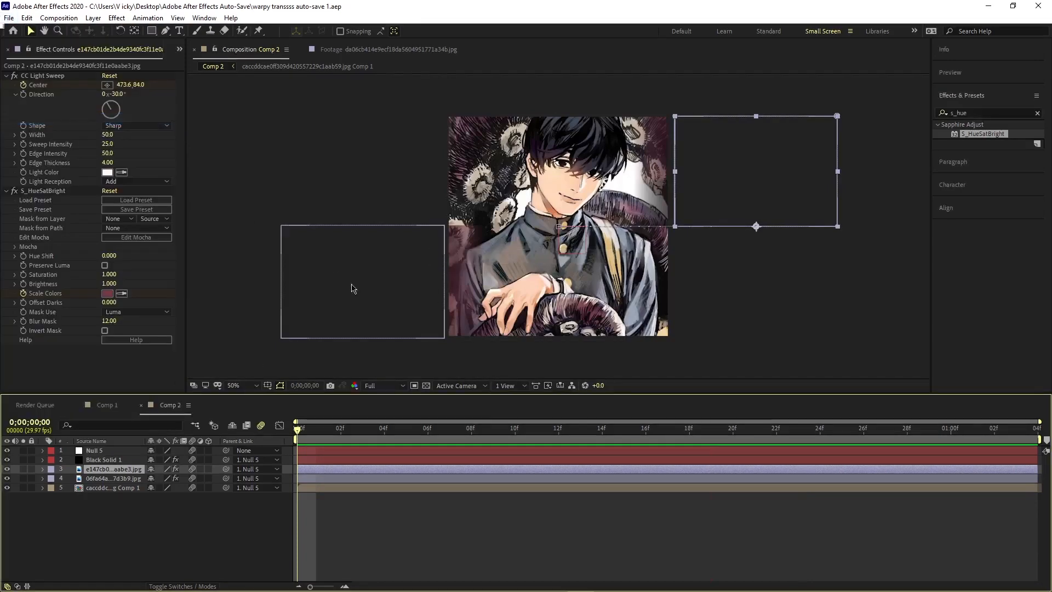
# Step: Add an adjustment layer to Comp 2, search the effects for "turbulent" and apply Turbulent Displace to it
pyautogui.rightClick(433, 524)
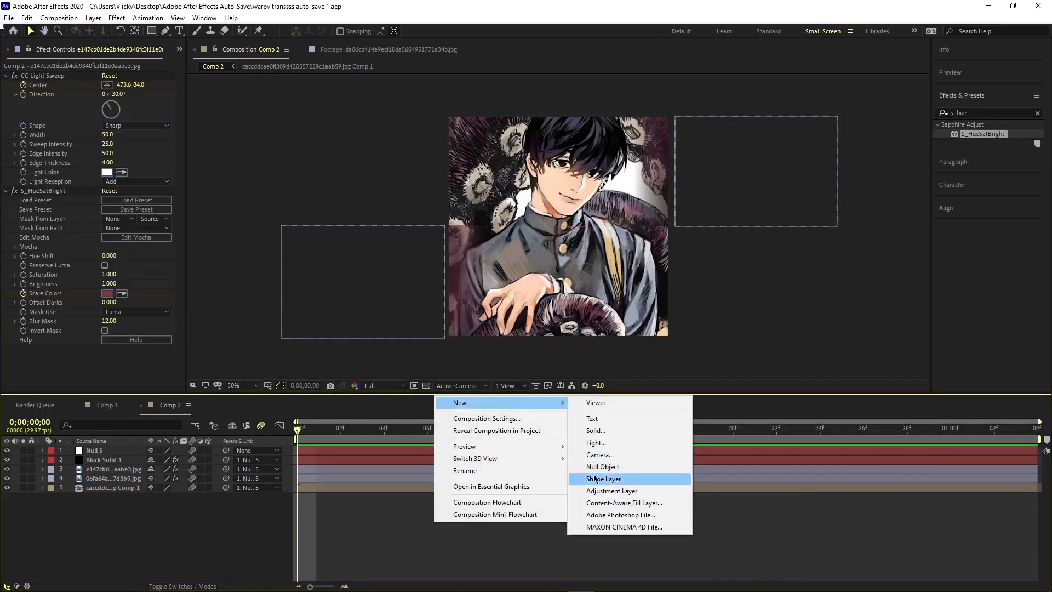
pyautogui.click(630, 491)
pyautogui.click(975, 113)
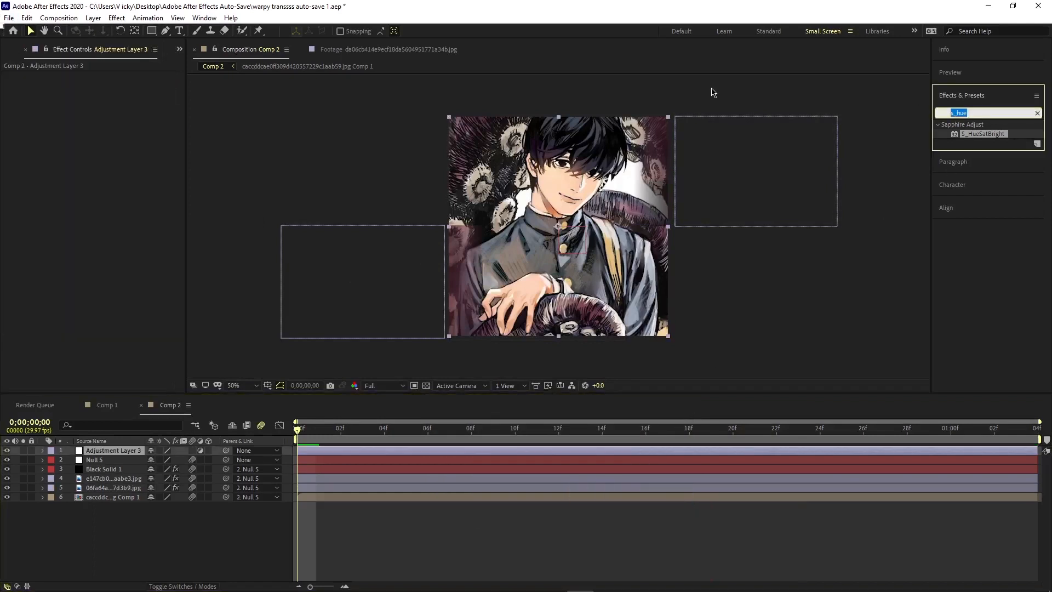
pyautogui.write('turbulent')
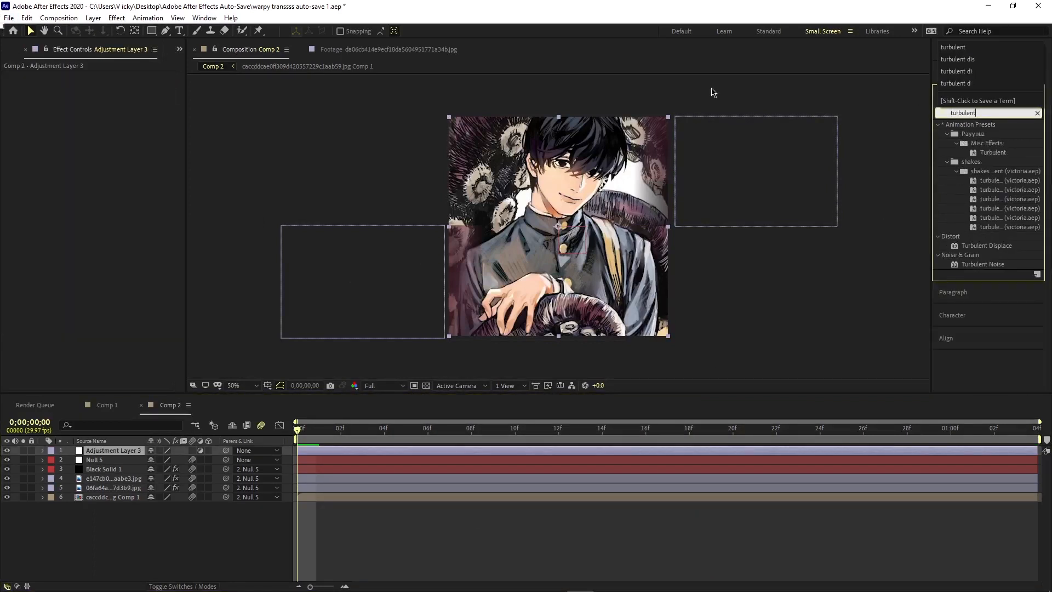
pyautogui.moveTo(983, 245); pyautogui.dragTo(483, 453)
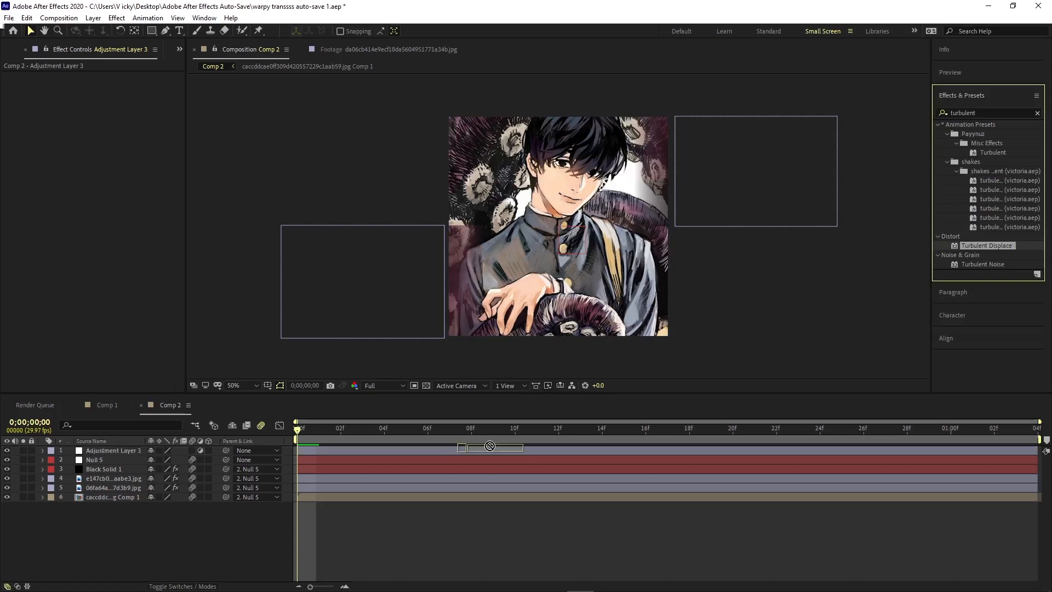
# Step: Set the Turbulent Displace Amount to 20 at frame 0 with keyframing enabled, and set its Size to 400
pyautogui.click(107, 94)
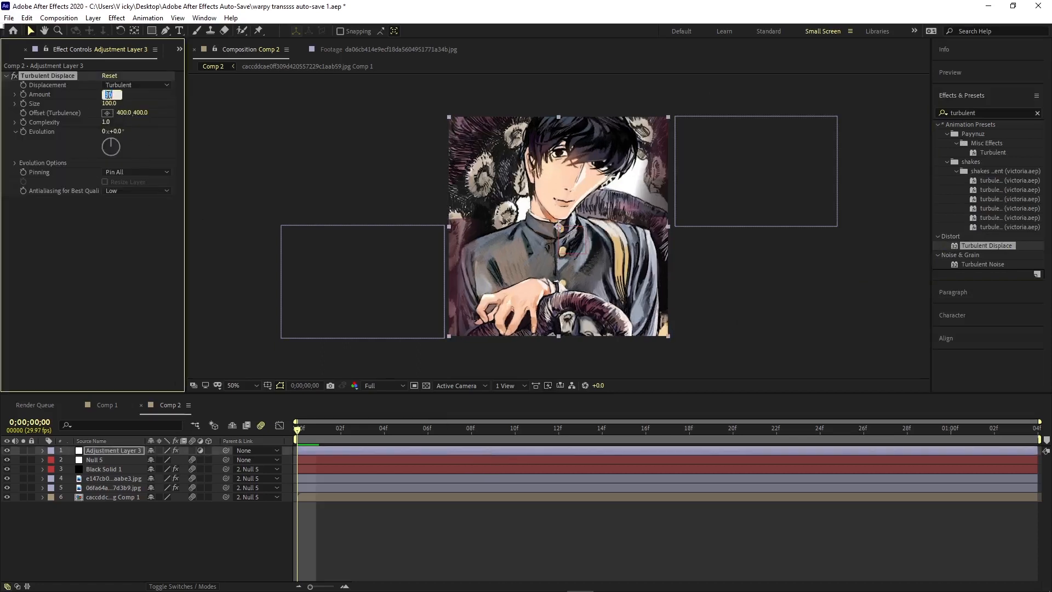
pyautogui.write('20')
pyautogui.press('Return')
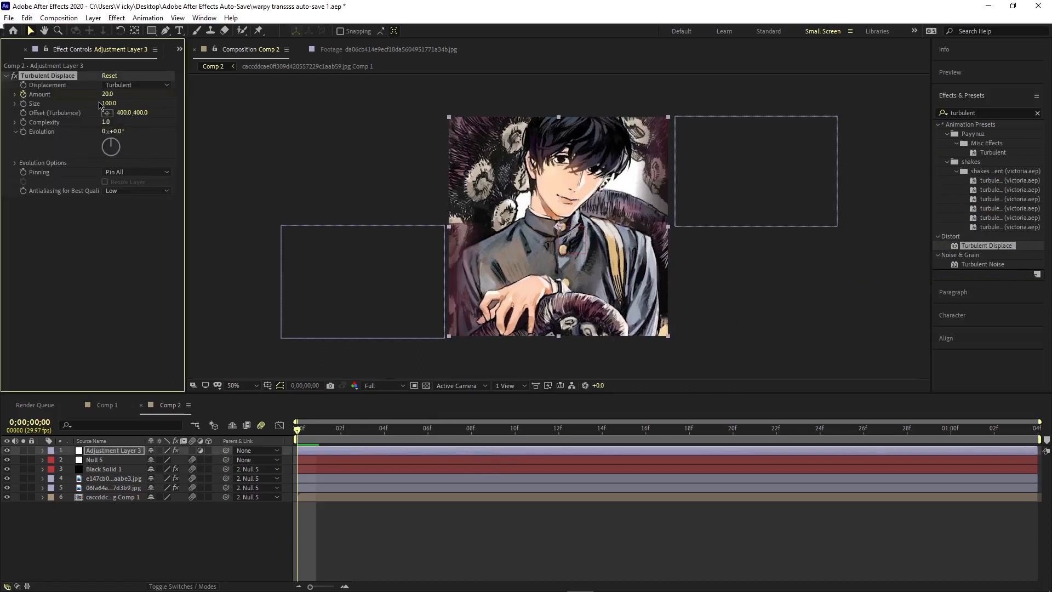
pyautogui.click(107, 103)
pyautogui.press('Return')
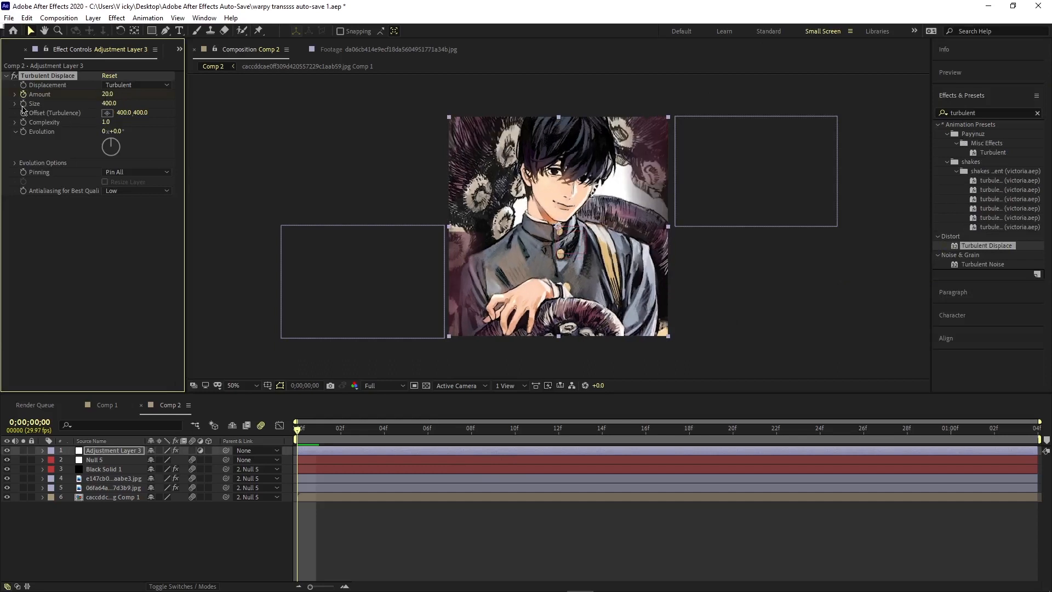
# Step: Set the Turbulent Displace Offset to 200, 260 and keyframe its Evolution at 90° on frame 0
pyautogui.click(121, 112)
pyautogui.press('Return')
pyautogui.click(143, 113)
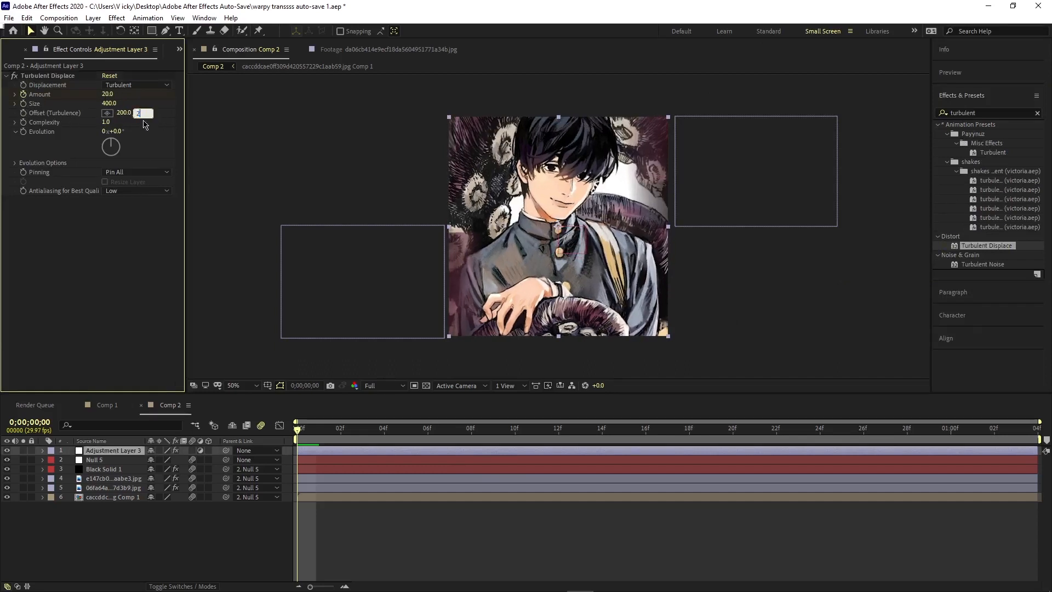
pyautogui.write('260')
pyautogui.press('Return')
pyautogui.click(117, 146)
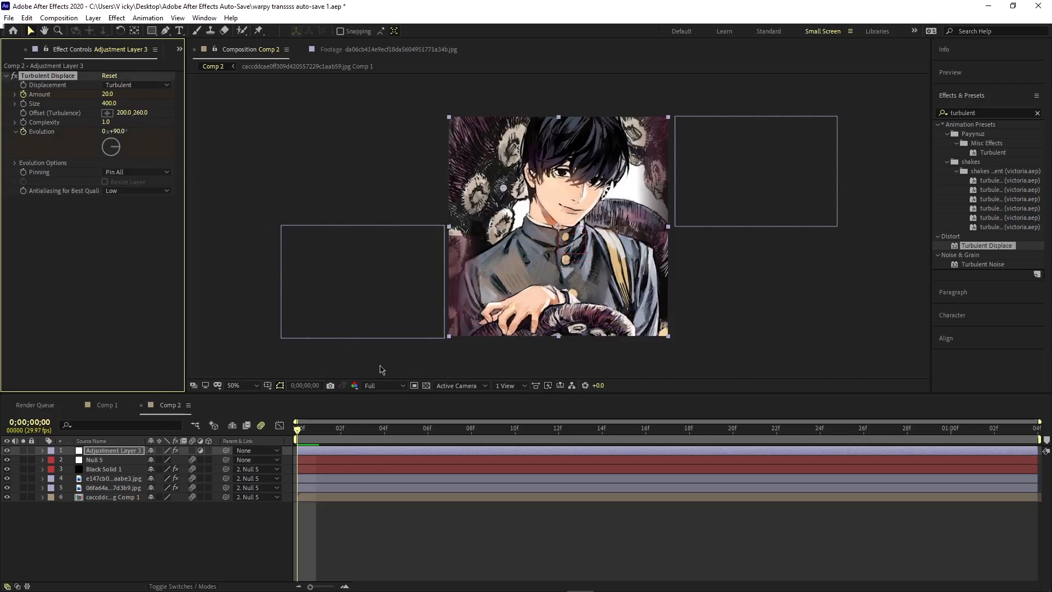
# Step: Add Turbulent Displace keyframes with Evolution -200° and Amount 4 near the end, and move them to the adjustment layer's end
pyautogui.press('u')
pyautogui.press('space')
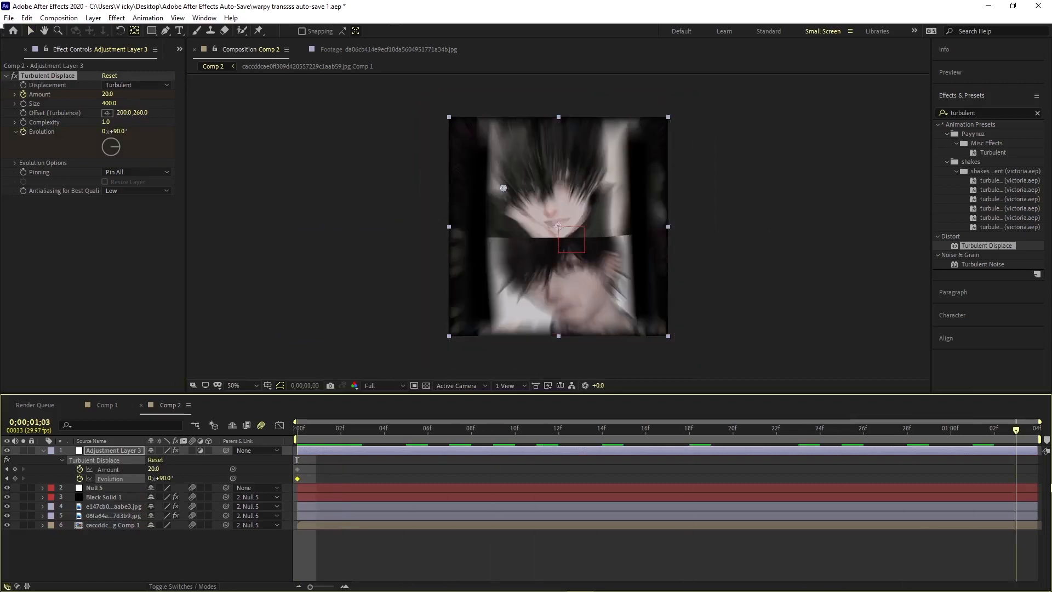
pyautogui.click(117, 131)
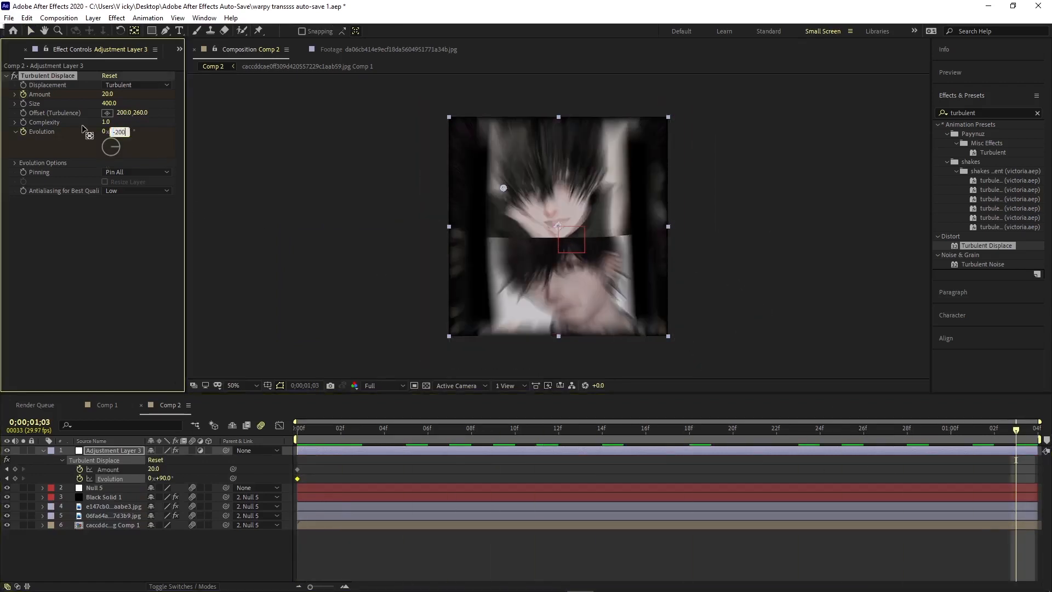
pyautogui.press('Return')
pyautogui.click(104, 95)
pyautogui.write('4')
pyautogui.press('Return')
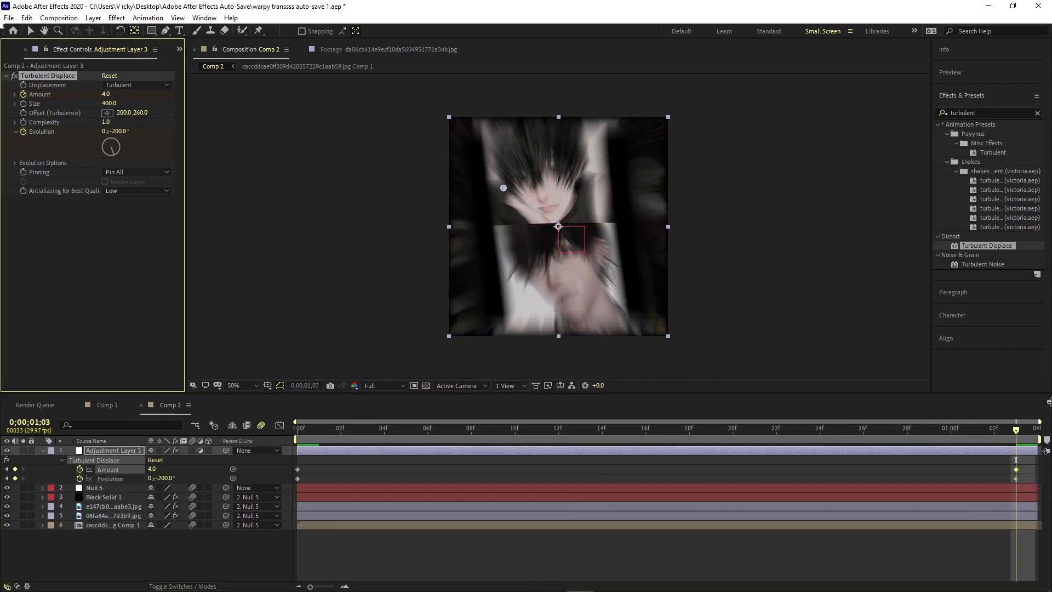
pyautogui.moveTo(1005, 470); pyautogui.dragTo(1039, 475)
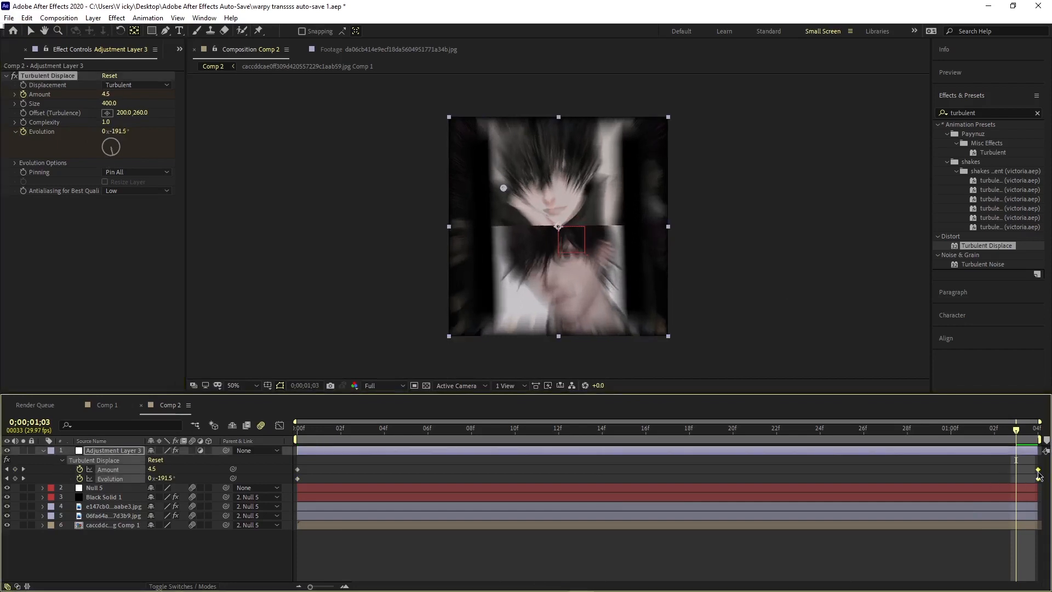
# Step: Collapse the adjustment layer's keyframes, set the Turbulent Displace Size to 300 and preview the warped transition
pyautogui.press('u')
pyautogui.press('space')
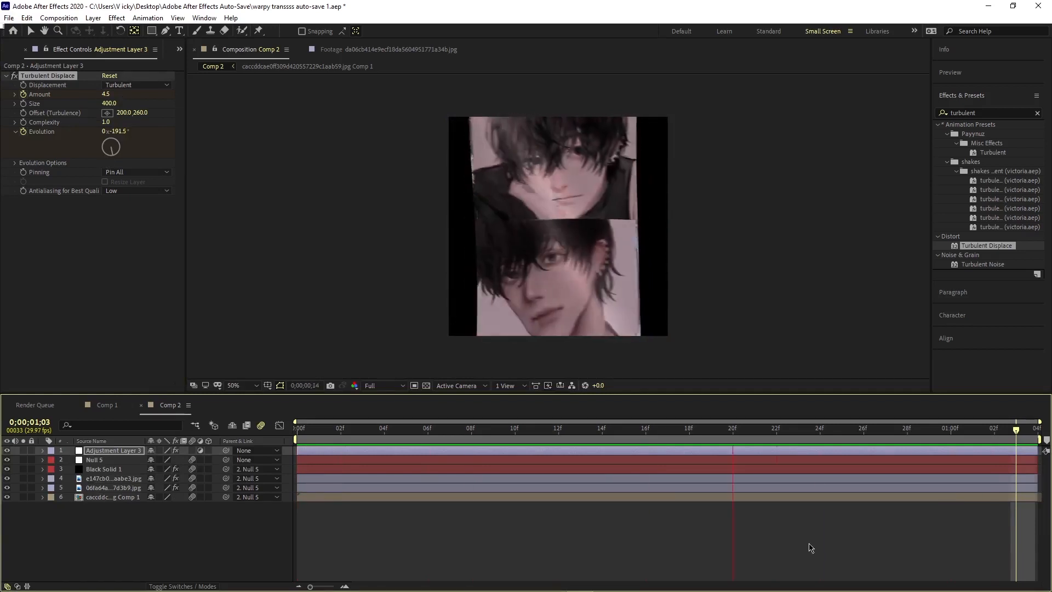
pyautogui.press('space')
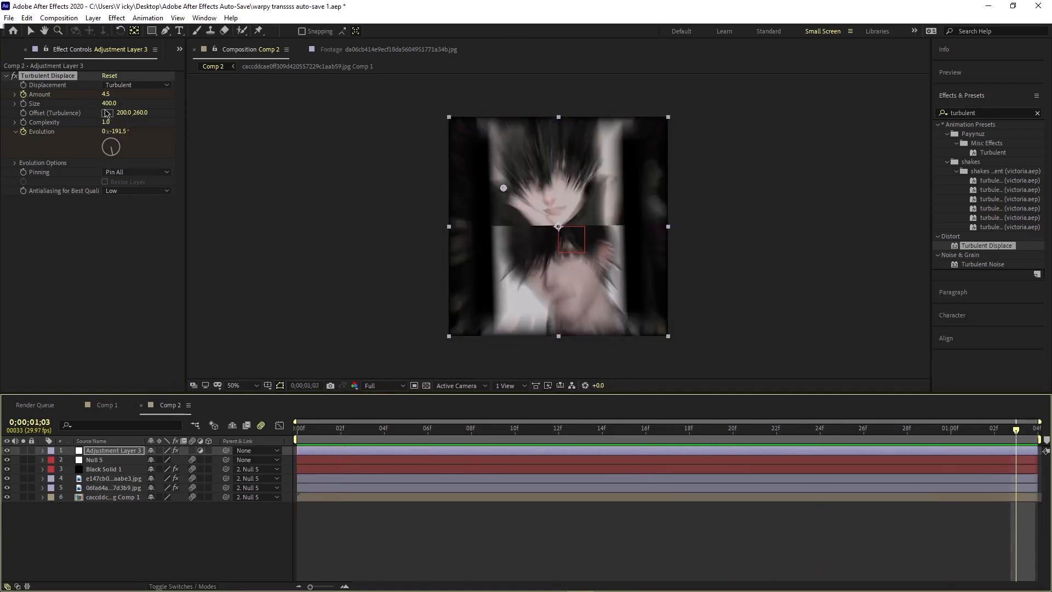
pyautogui.click(110, 103)
pyautogui.write('300')
pyautogui.press('Return')
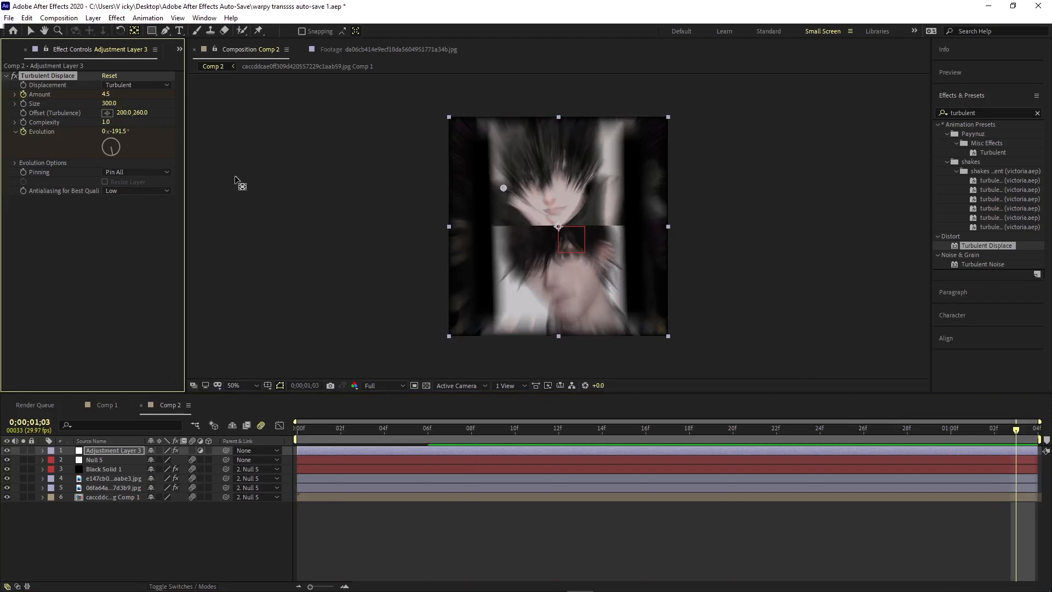
pyautogui.press('space')
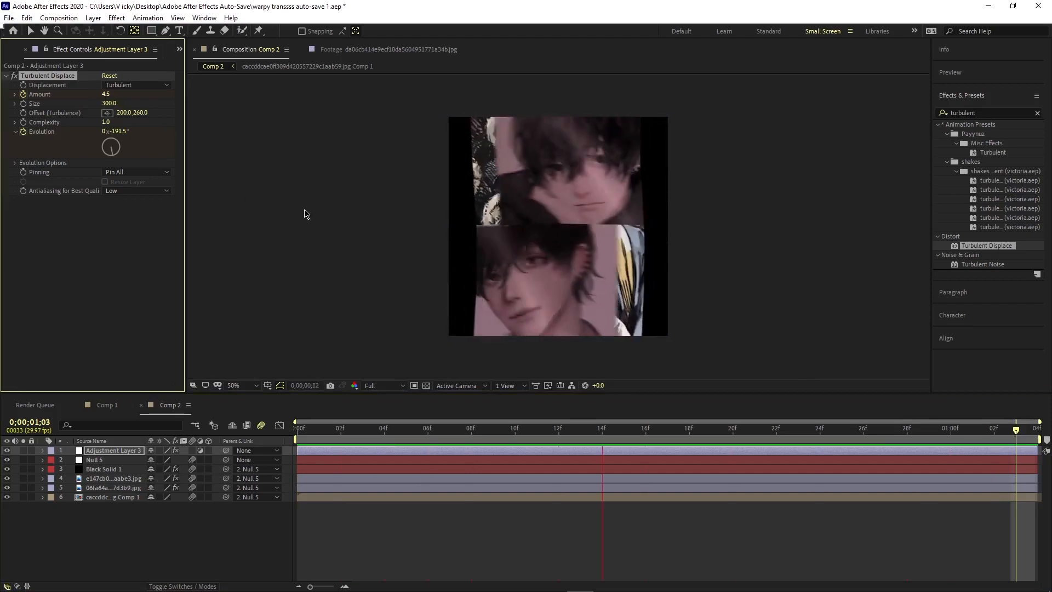
pyautogui.click(679, 519)
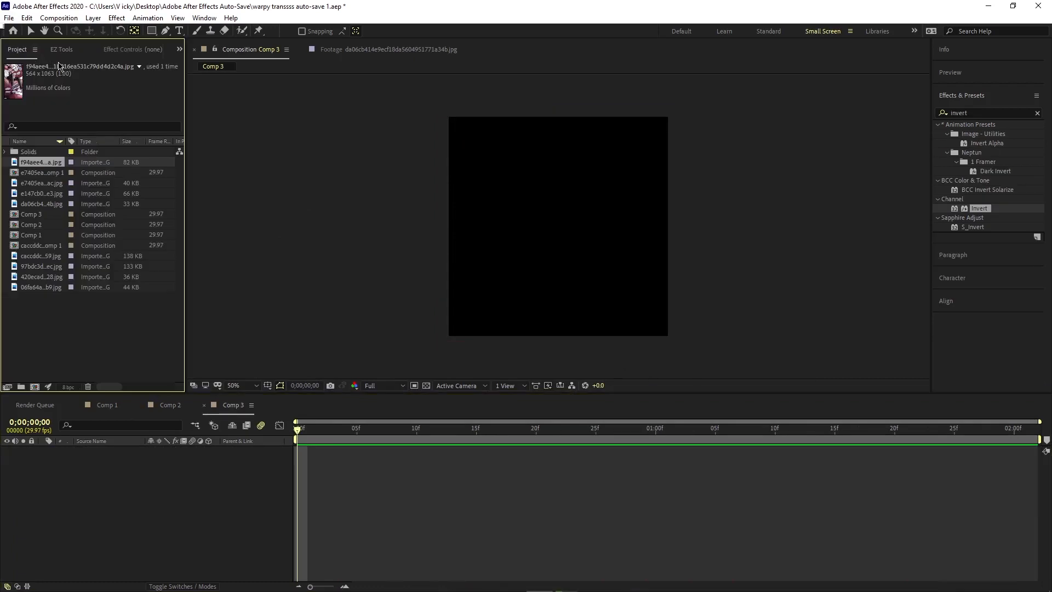
# Step: Look through the project's images and compositions for pictures to use in Comp 3
pyautogui.click(26, 183)
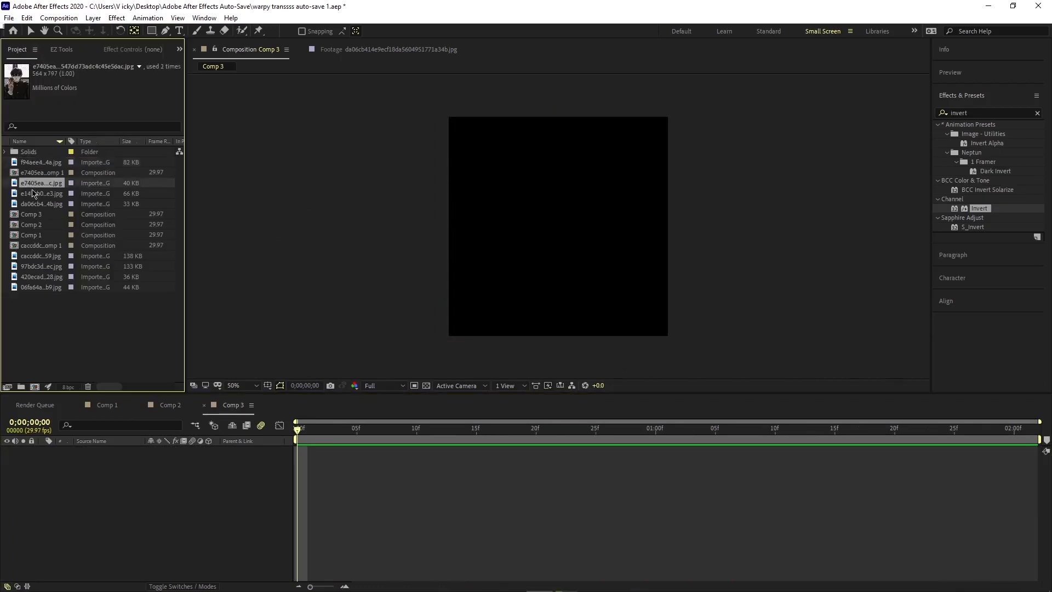
pyautogui.click(26, 193)
pyautogui.click(28, 205)
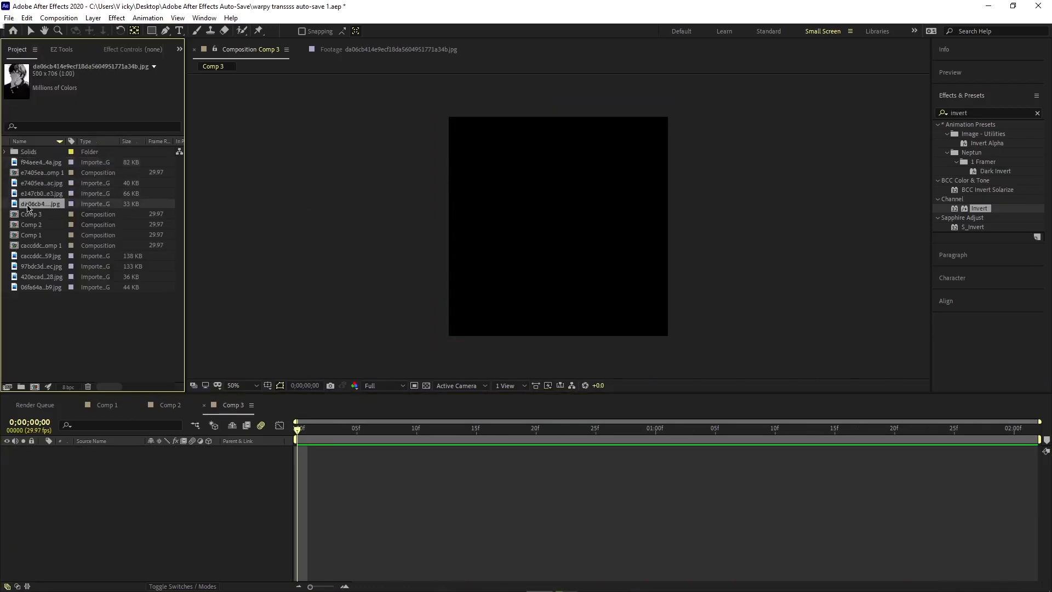
pyautogui.click(32, 173)
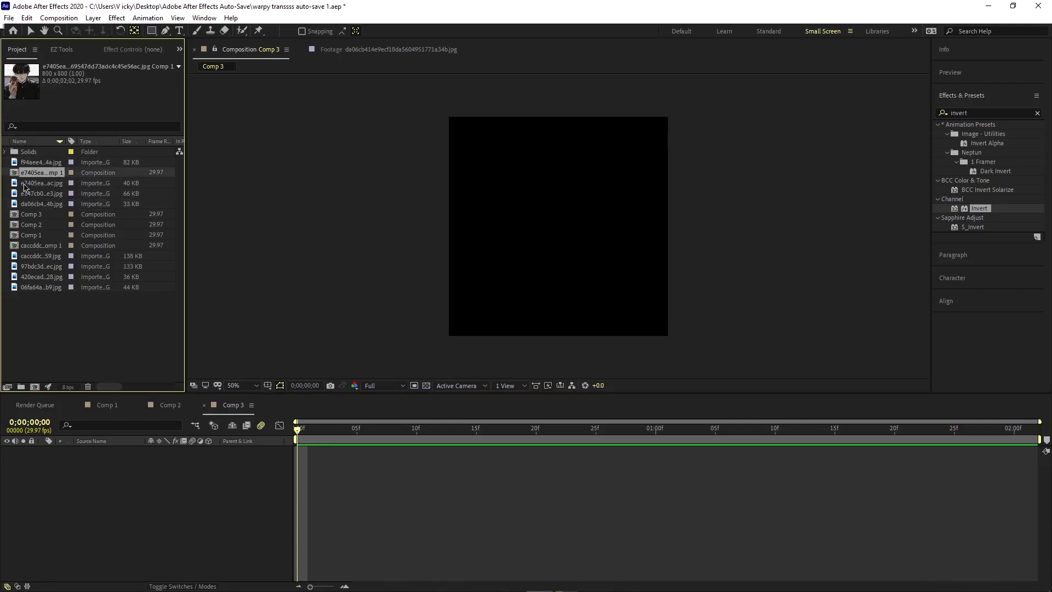
pyautogui.click(28, 193)
pyautogui.click(22, 246)
pyautogui.click(35, 256)
pyautogui.click(42, 268)
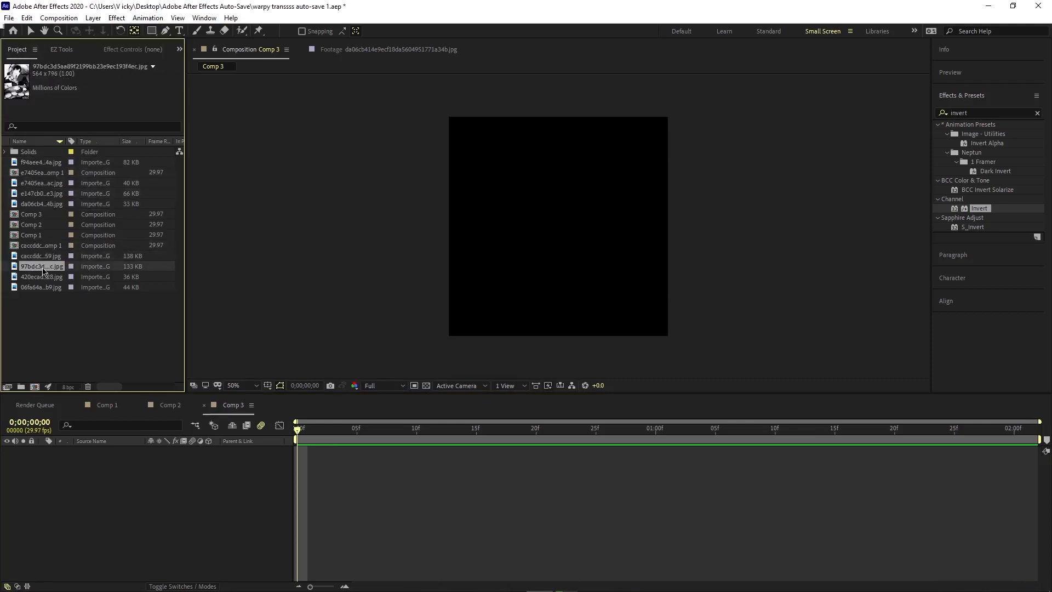
pyautogui.click(48, 278)
pyautogui.click(47, 289)
pyautogui.click(46, 279)
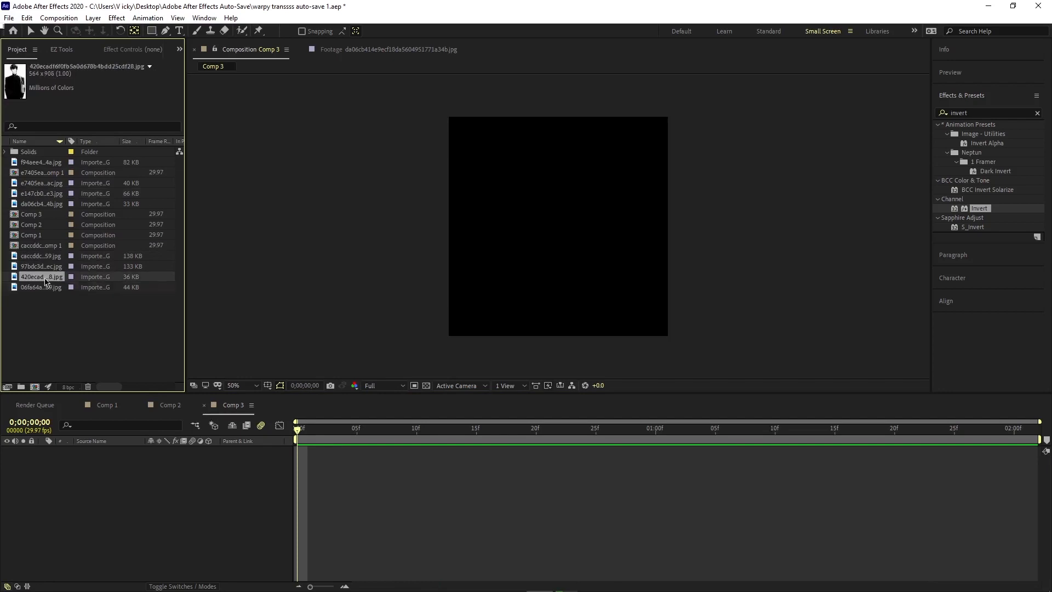
# Step: Add the 97bdc3d image to Comp 3, scaled to fill the frame at position 400, 545, and pre-compose it with all attributes moved
pyautogui.moveTo(37, 269); pyautogui.dragTo(243, 475)
pyautogui.press('s')
pyautogui.press('p')
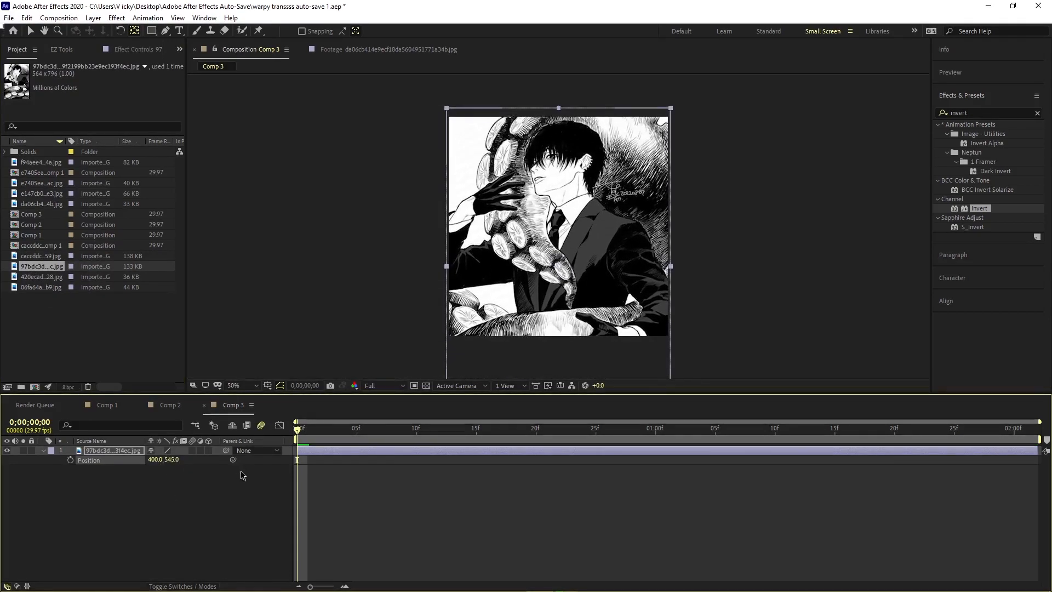
pyautogui.rightClick(361, 451)
pyautogui.click(411, 393)
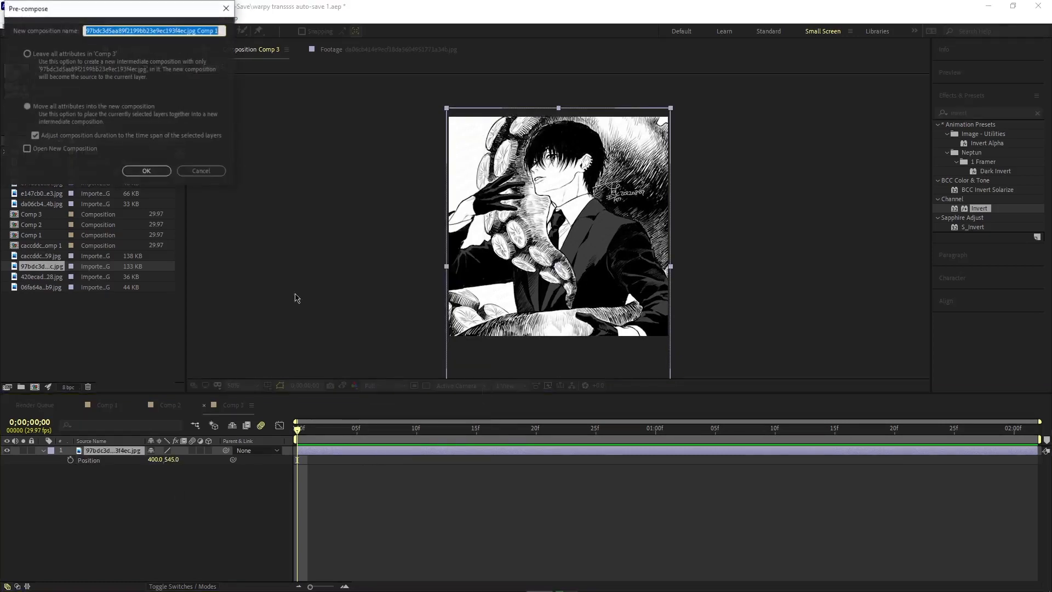
pyautogui.click(144, 171)
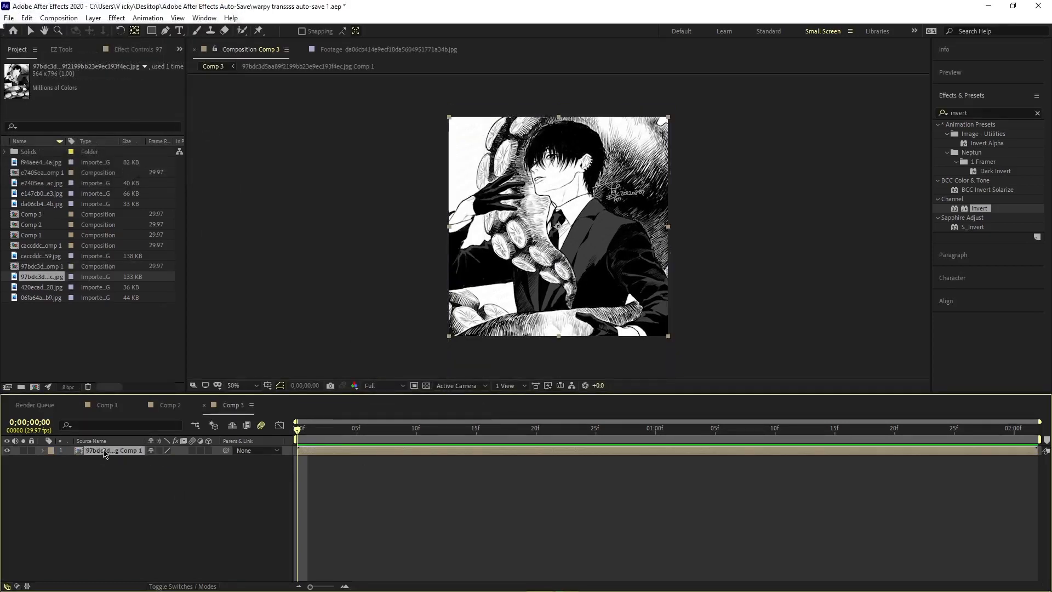
# Step: Duplicate the pre-composed layer and apply the Invert and CC Jaws effects to the top copy
pyautogui.hotkey('ctrl', 'd')
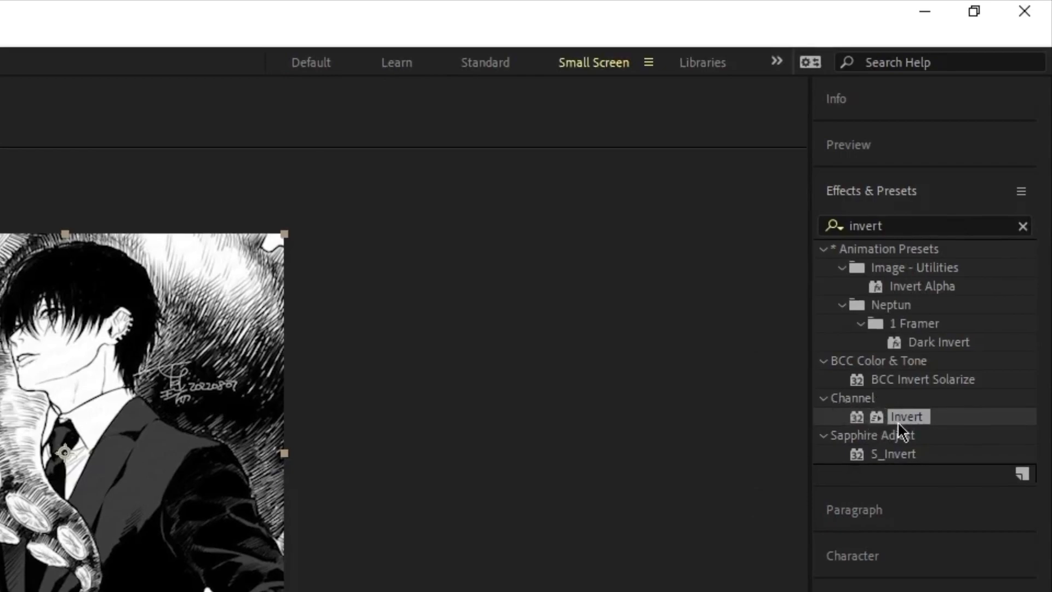
pyautogui.moveTo(897, 422); pyautogui.dragTo(554, 448)
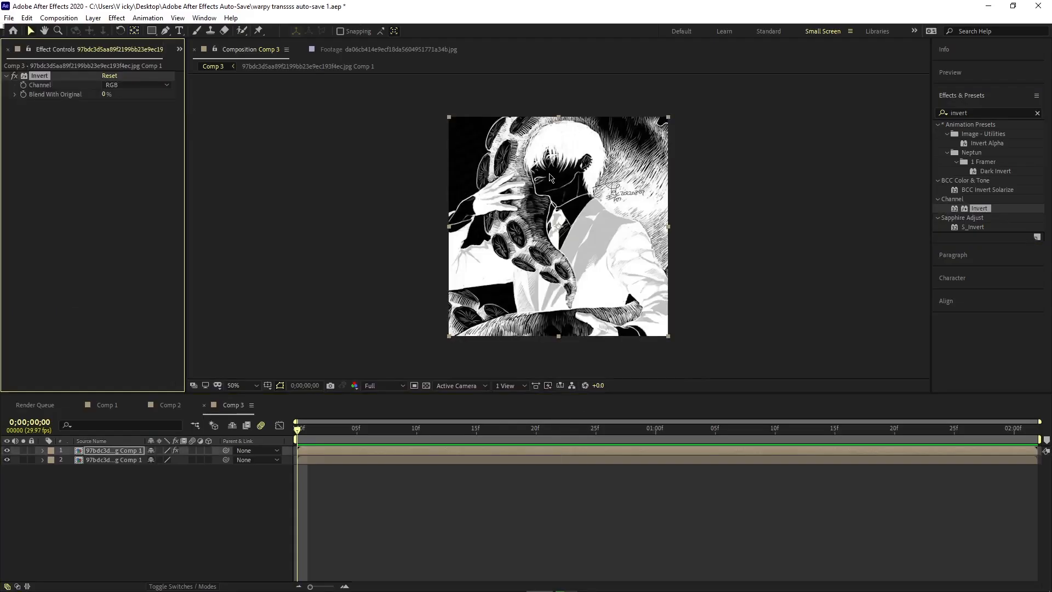
pyautogui.click(1037, 114)
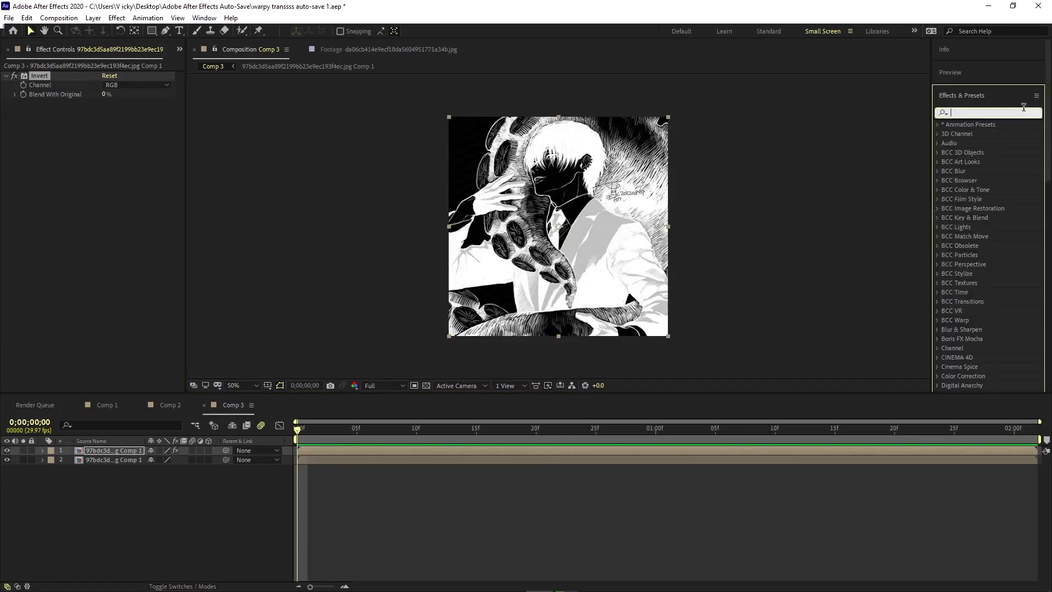
pyautogui.write('cc jaws')
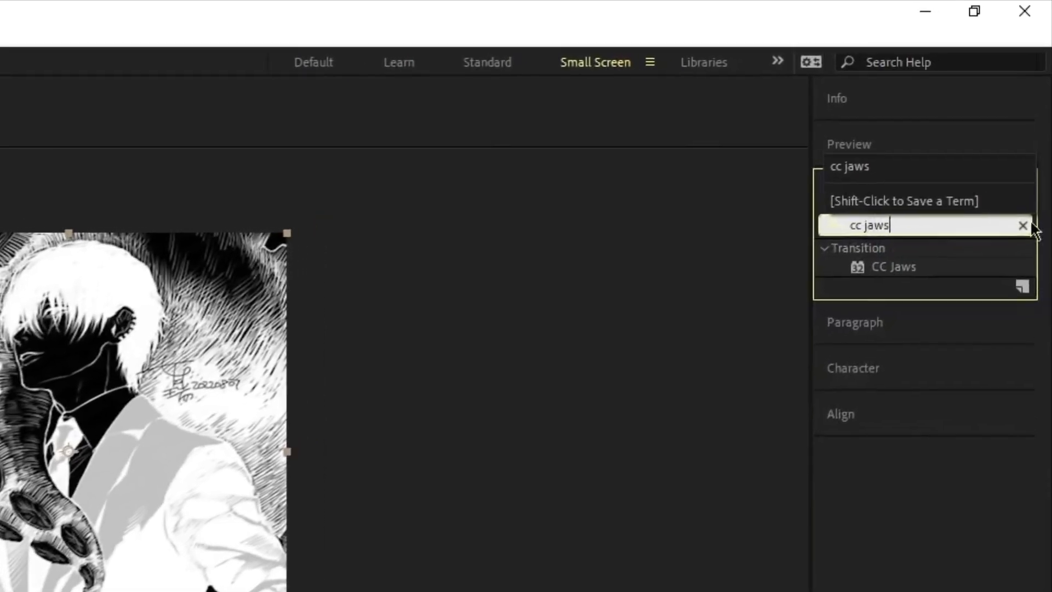
pyautogui.moveTo(893, 266); pyautogui.dragTo(481, 459)
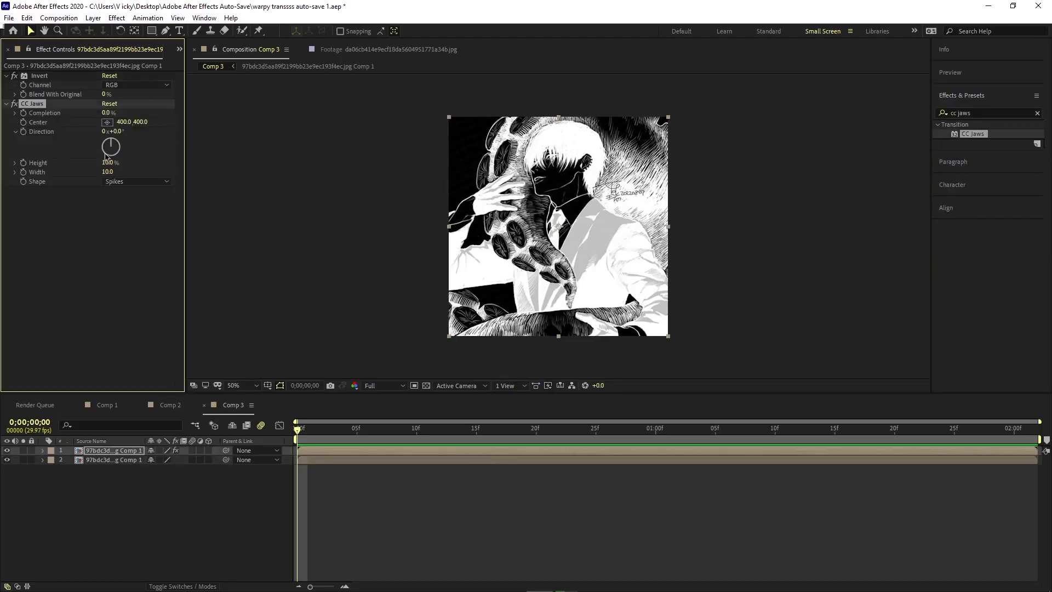
# Step: Set CC Jaws Height to 0%, keyframe Completion from 100% at frame 0 to 0% at frame 29, and preview the reveal
pyautogui.moveTo(109, 162); pyautogui.dragTo(104, 162)
pyautogui.press('e')
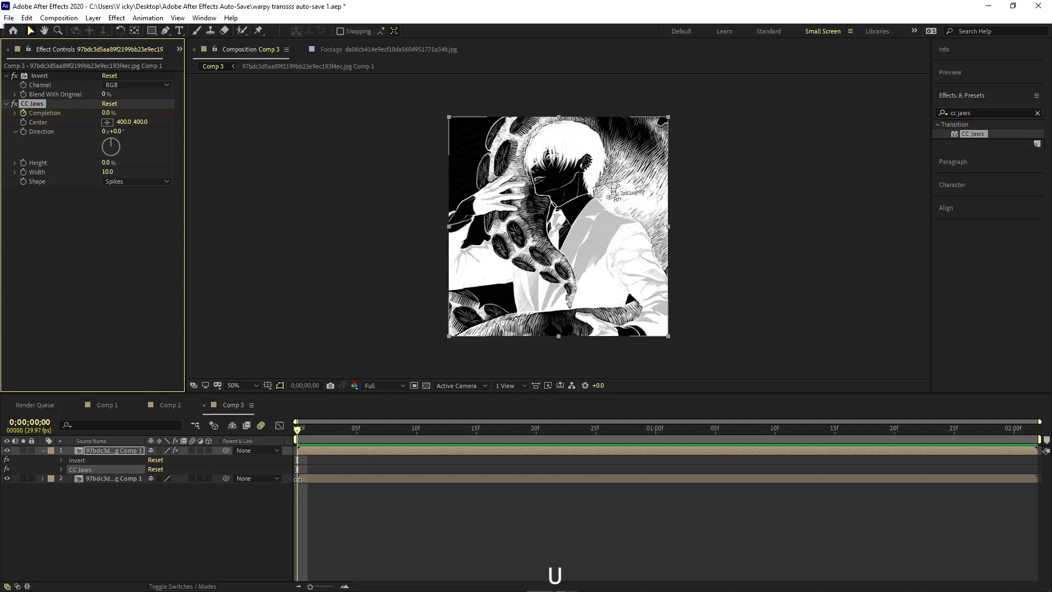
pyautogui.press('u')
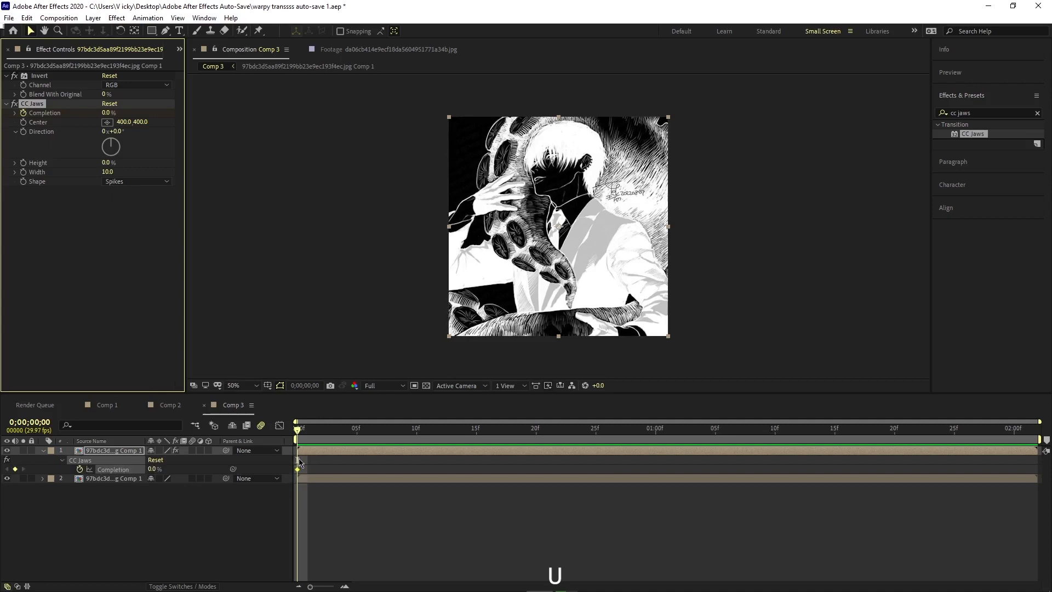
pyautogui.moveTo(297, 470); pyautogui.dragTo(643, 460)
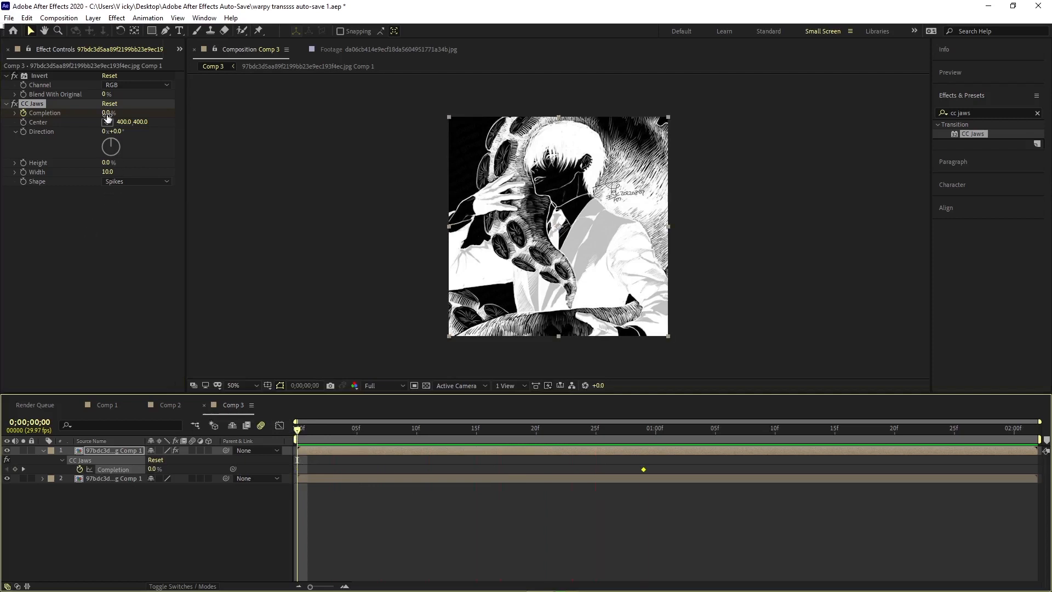
pyautogui.moveTo(107, 116); pyautogui.dragTo(424, 316)
pyautogui.click(316, 443)
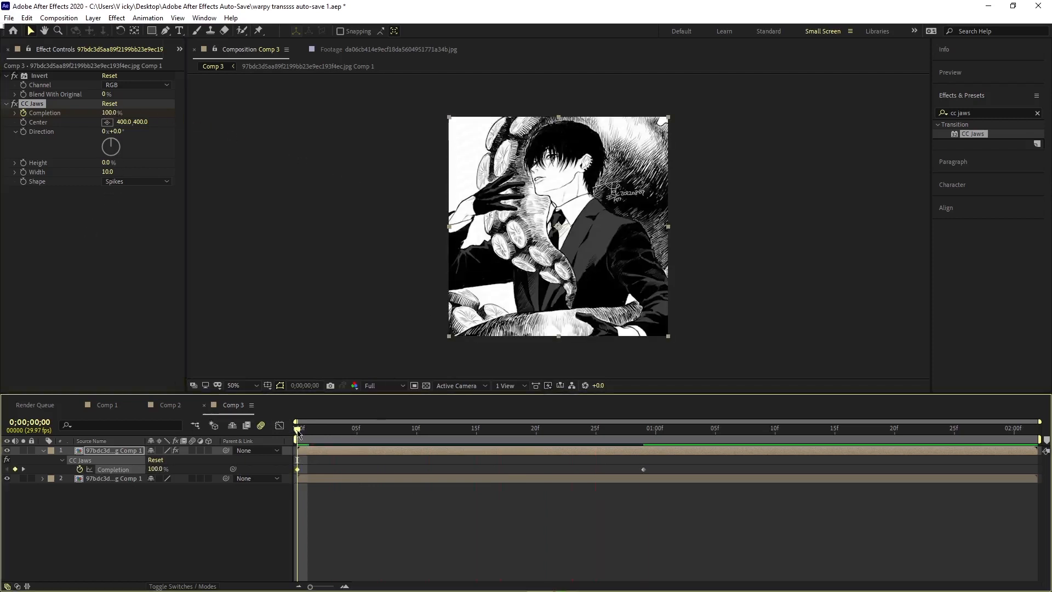
pyautogui.press('space')
pyautogui.press('space')
pyautogui.moveTo(301, 446); pyautogui.dragTo(296, 443)
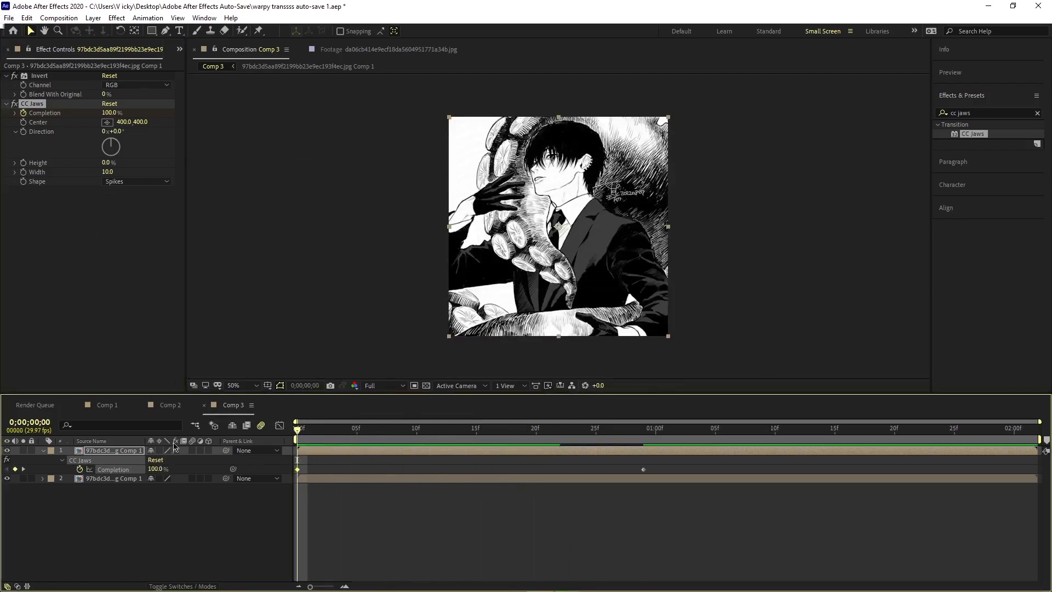
pyautogui.press('space')
pyautogui.press('space')
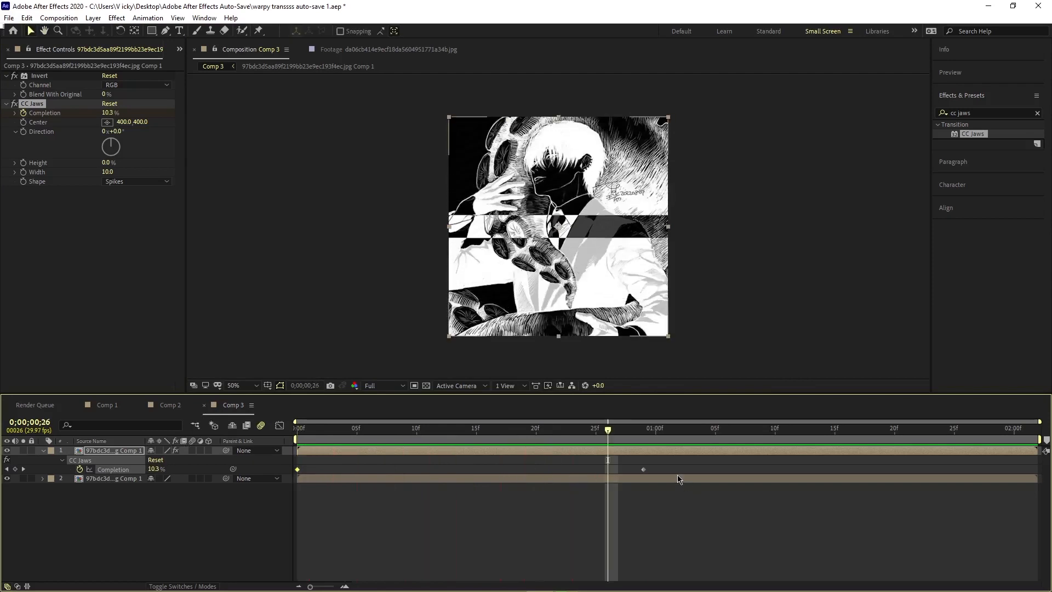
# Step: Apply Easy Ease to both CC Jaws Completion keyframes and show their speed graph
pyautogui.moveTo(673, 466); pyautogui.dragTo(212, 540)
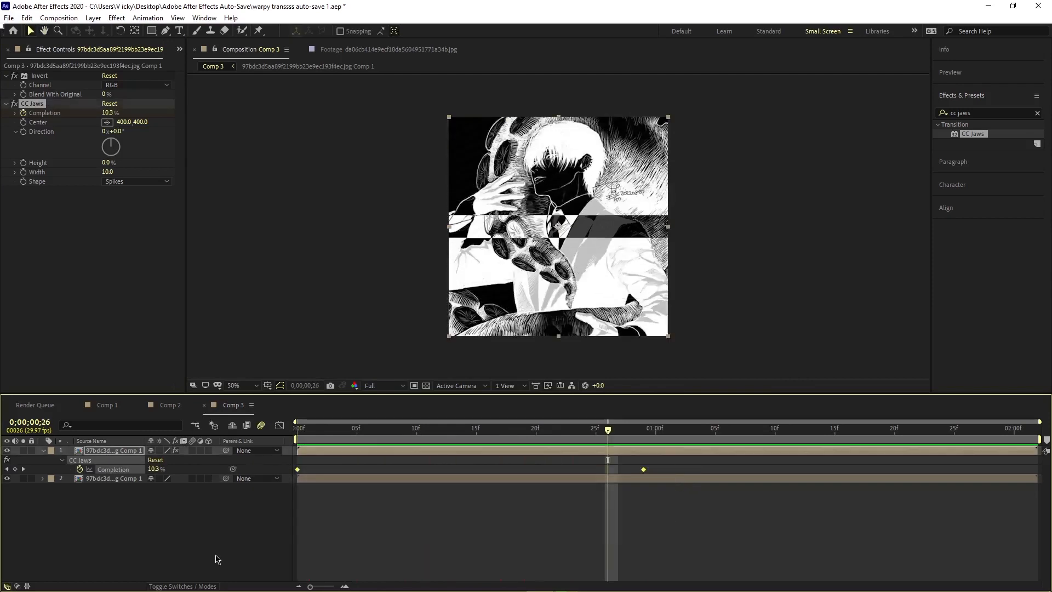
pyautogui.press('F9')
pyautogui.click(279, 427)
pyautogui.click(543, 574)
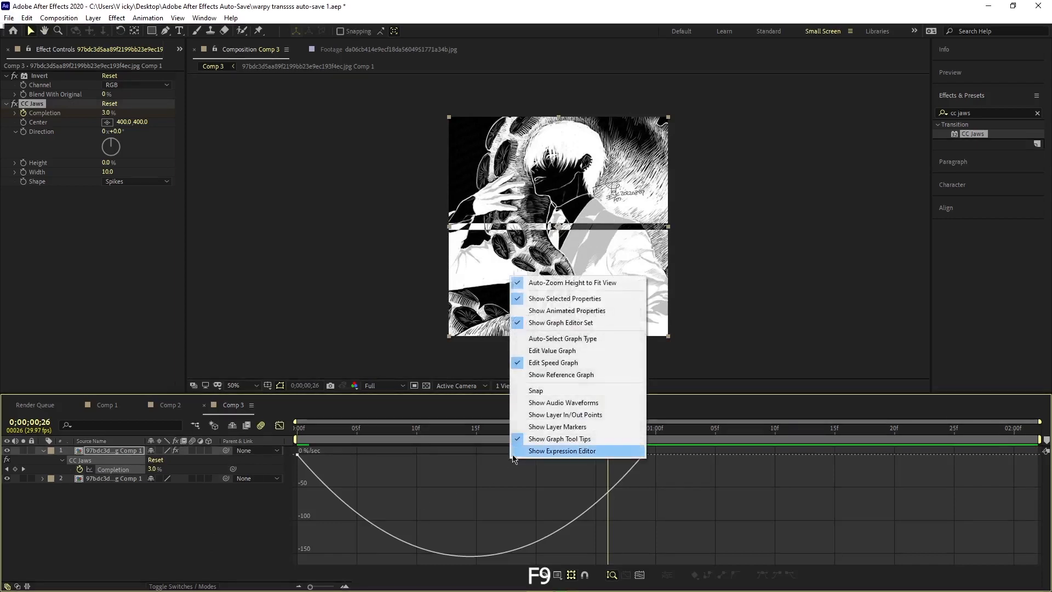
pyautogui.click(297, 454)
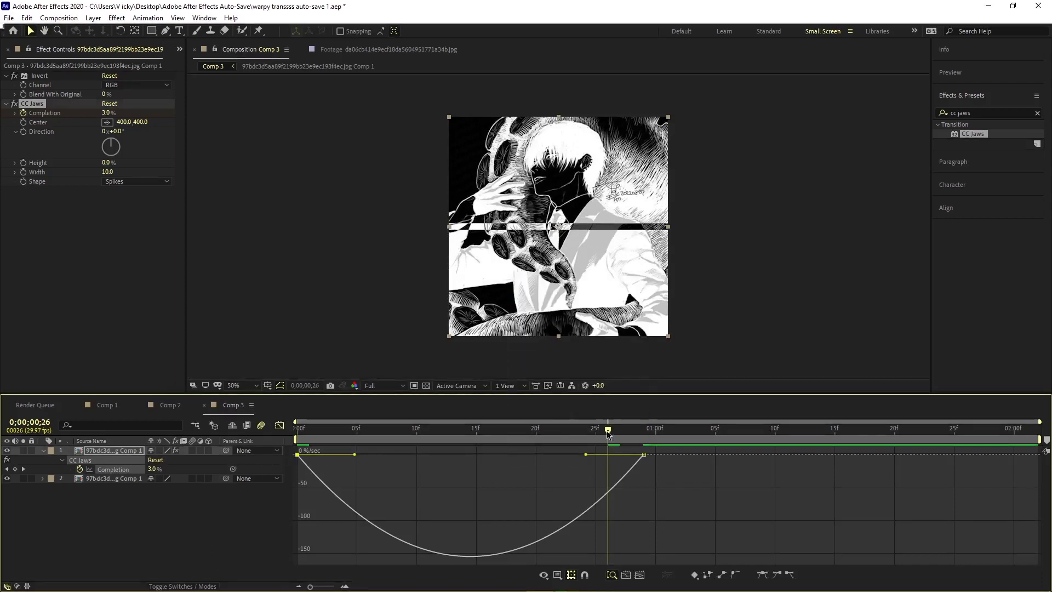
# Step: Reshape the Completion speed graph into a sharp peak around frame 15 and enable motion blur on both layers
pyautogui.moveTo(606, 433); pyautogui.dragTo(474, 478)
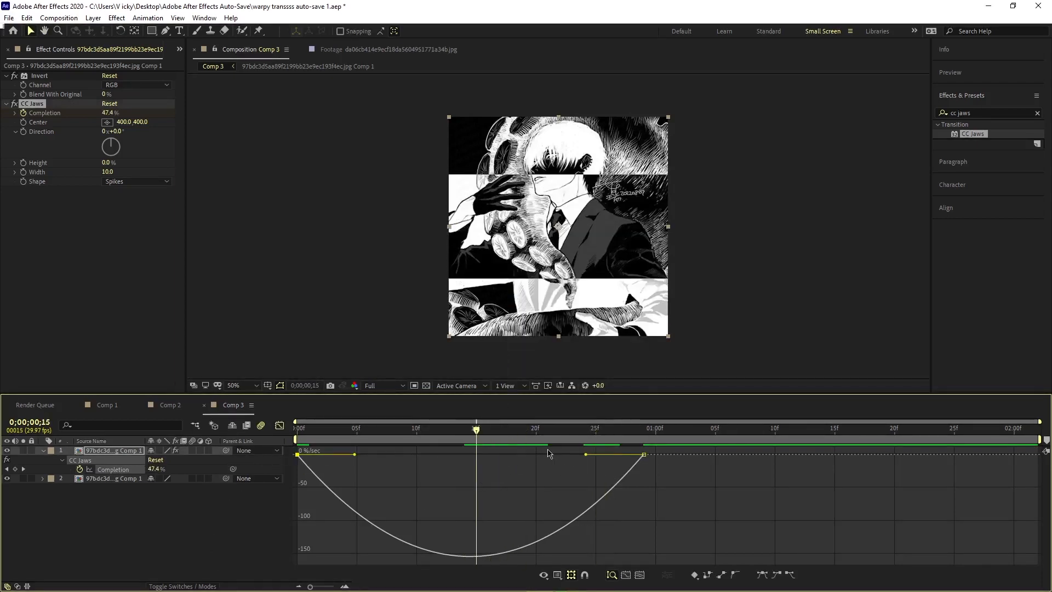
pyautogui.moveTo(586, 455); pyautogui.dragTo(538, 454)
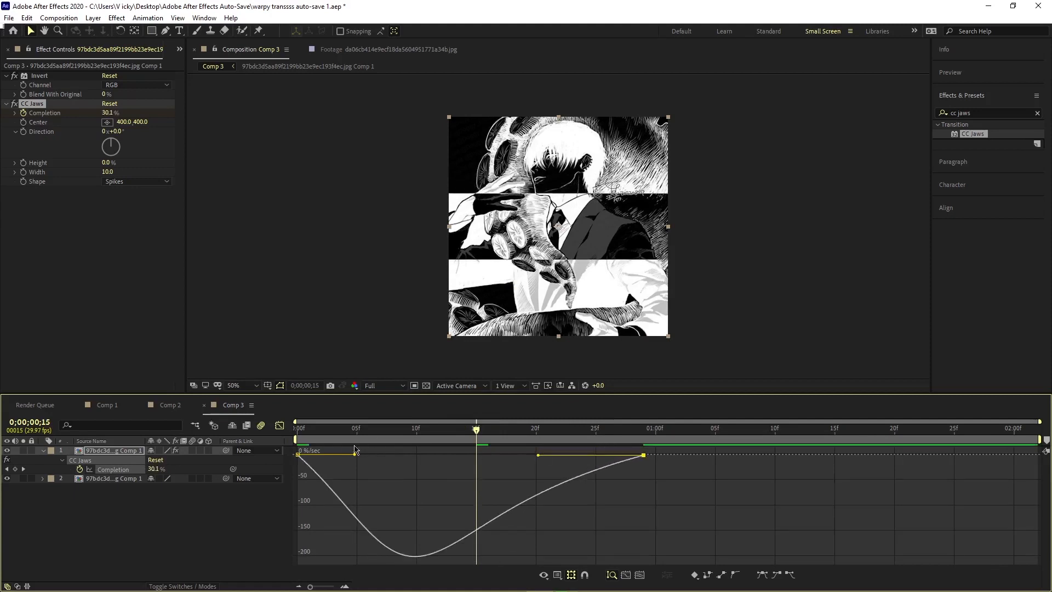
pyautogui.moveTo(355, 454); pyautogui.dragTo(407, 454)
pyautogui.moveTo(470, 431); pyautogui.dragTo(446, 440)
pyautogui.press('space')
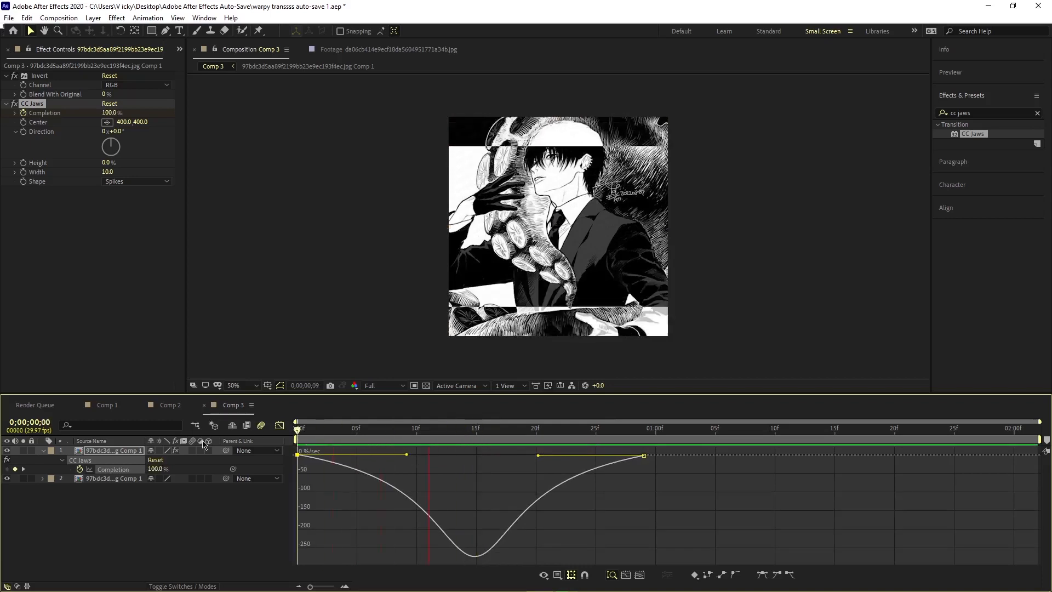
pyautogui.click(279, 425)
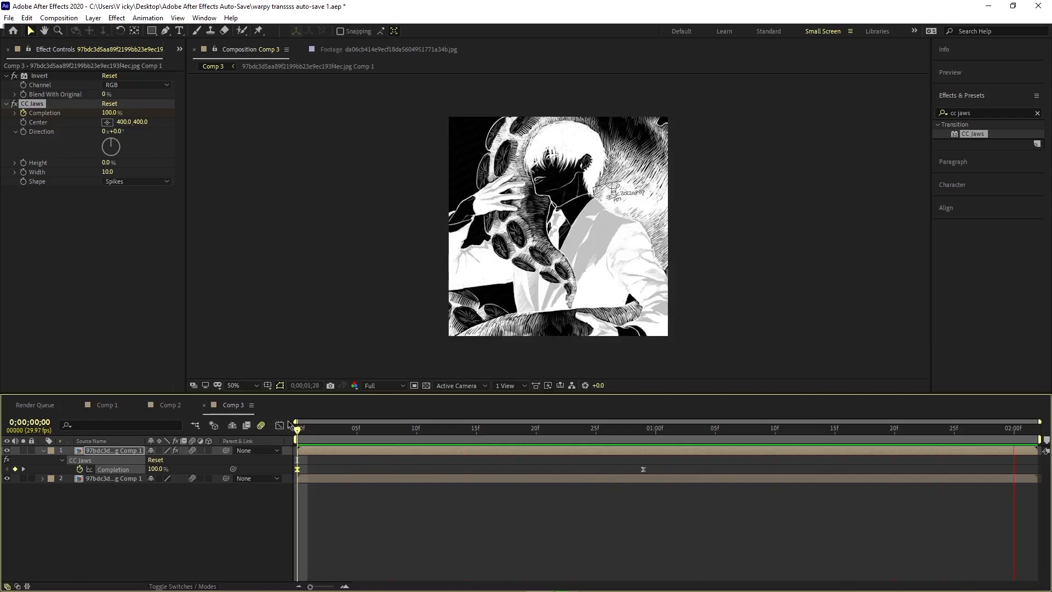
# Step: Place the da06cb4 image as the top layer of Comp 3
pyautogui.moveTo(297, 429); pyautogui.dragTo(474, 469)
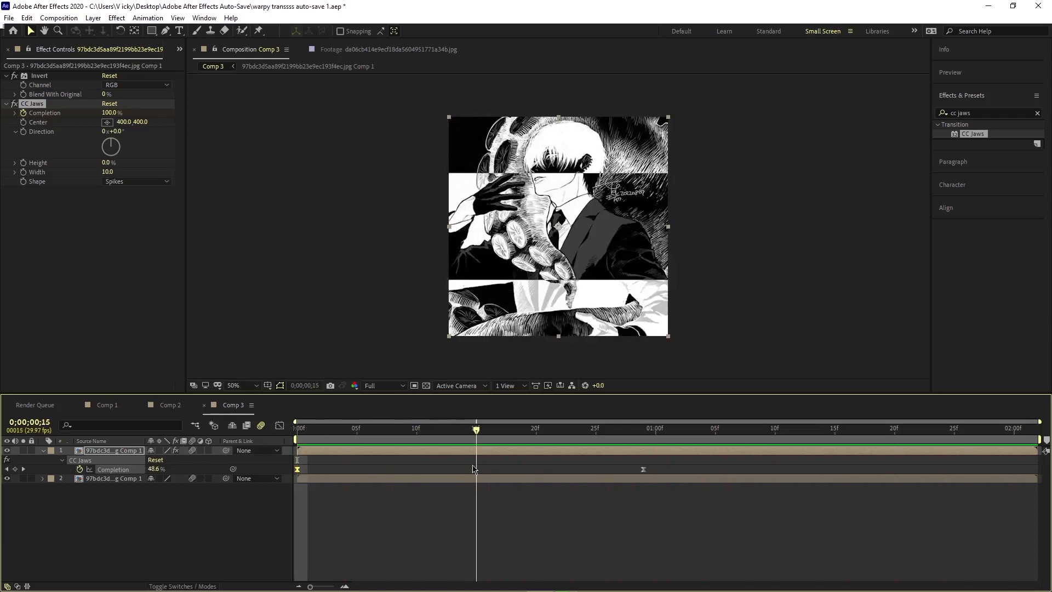
pyautogui.click(177, 50)
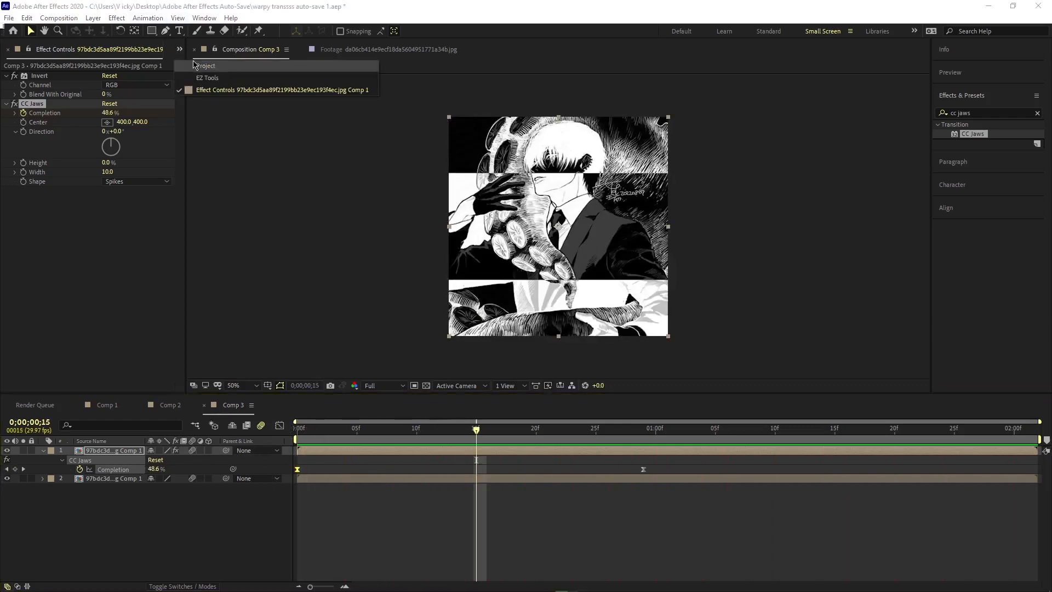
pyautogui.click(182, 68)
pyautogui.click(41, 186)
pyautogui.click(41, 195)
pyautogui.moveTo(41, 204); pyautogui.dragTo(329, 451)
# Step: Keyframe the new image layer's Scale at 86% and align the keyframe with the last CC Jaws keyframe at frame 29
pyautogui.moveTo(475, 430); pyautogui.dragTo(632, 505)
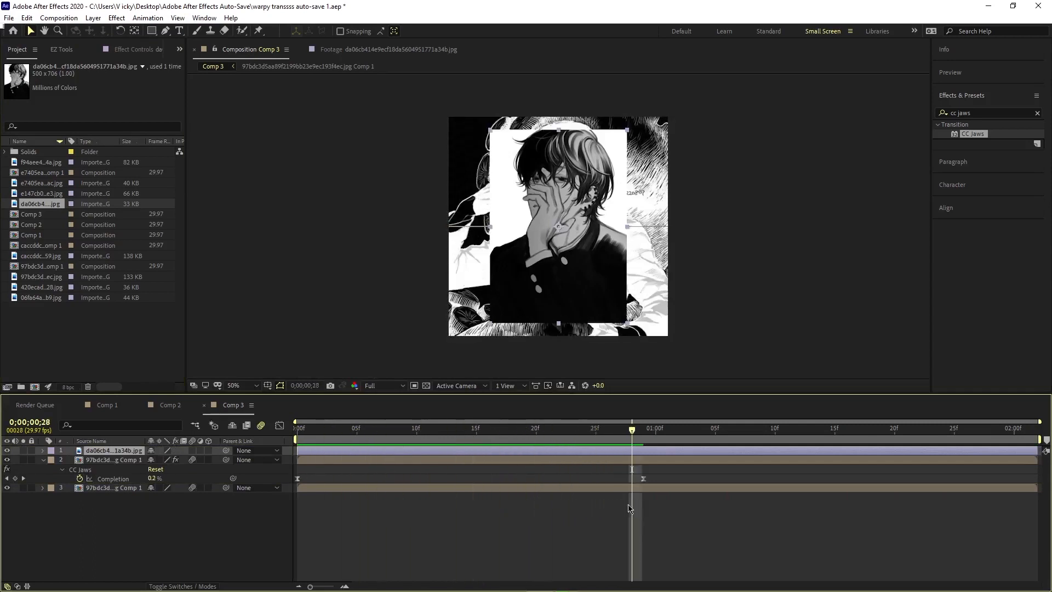
pyautogui.press('s')
pyautogui.click(70, 459)
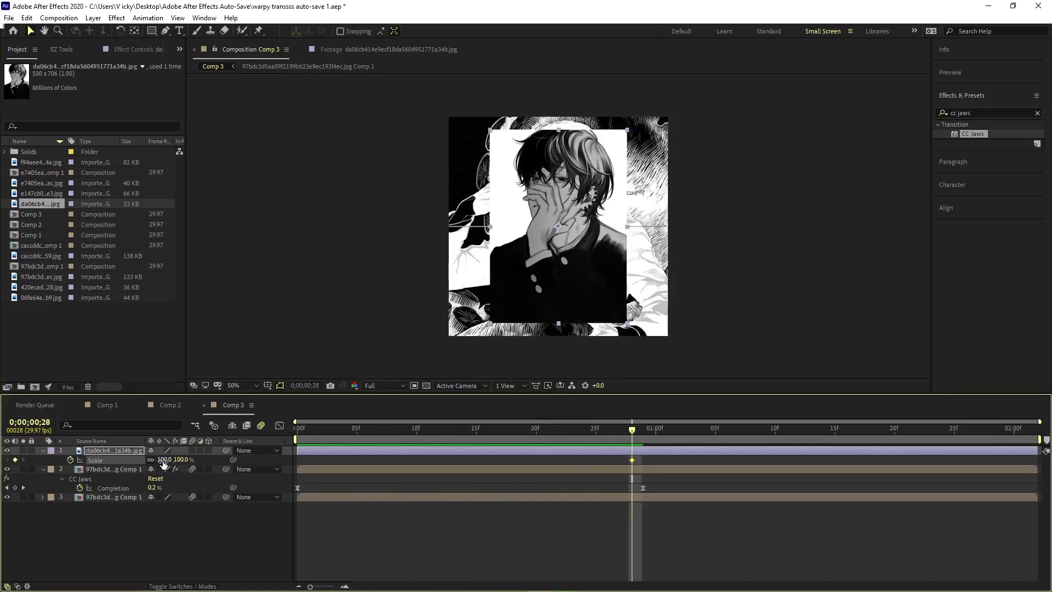
pyautogui.moveTo(178, 460); pyautogui.dragTo(145, 450)
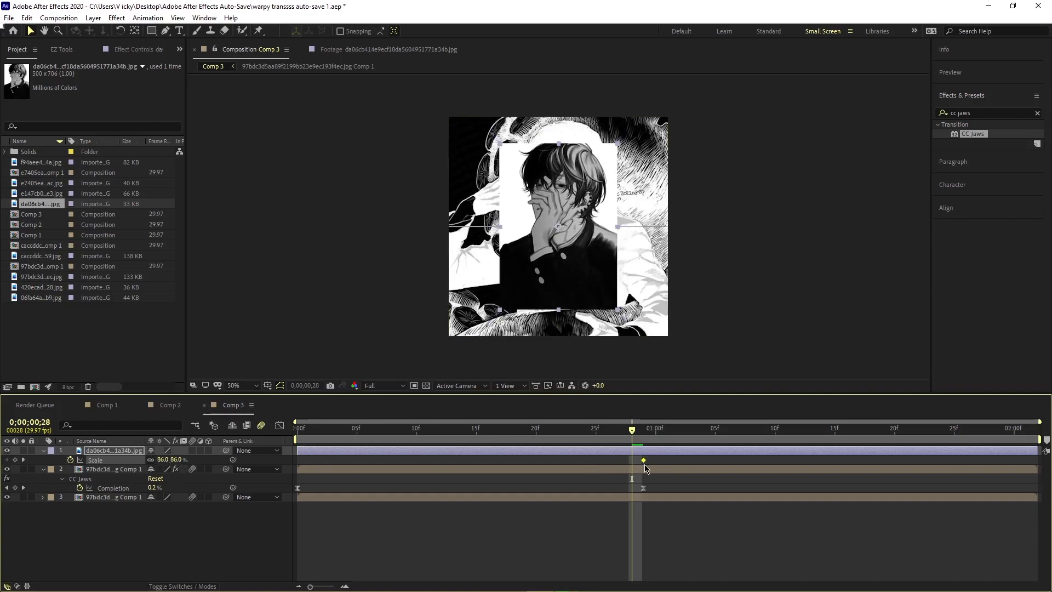
# Step: Preview the comp, move the Scale and final Completion keyframes to 01:07, and enable motion blur on the image layer
pyautogui.press('space')
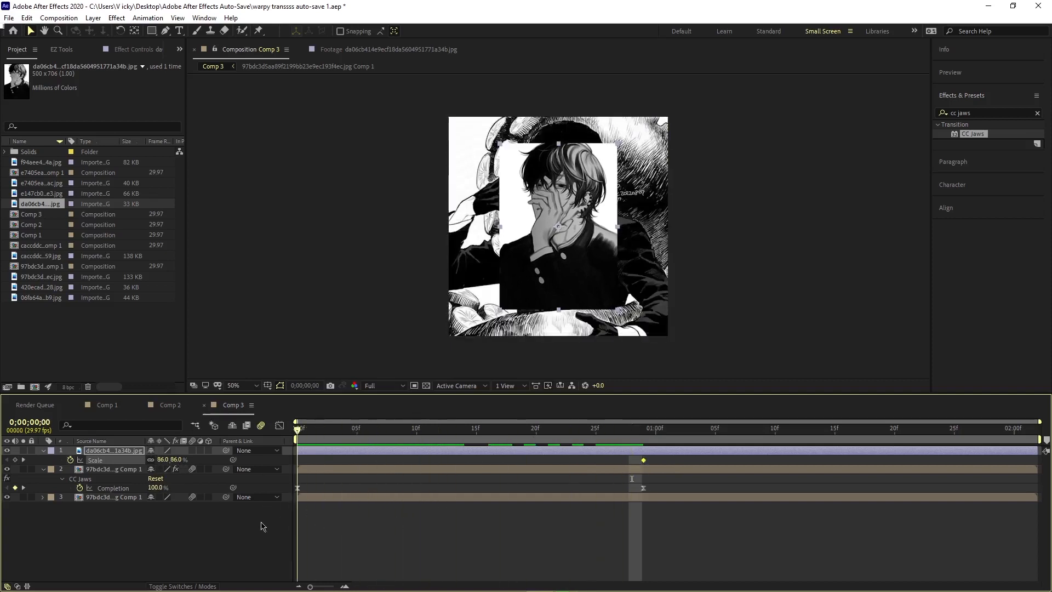
pyautogui.moveTo(649, 454); pyautogui.dragTo(681, 467)
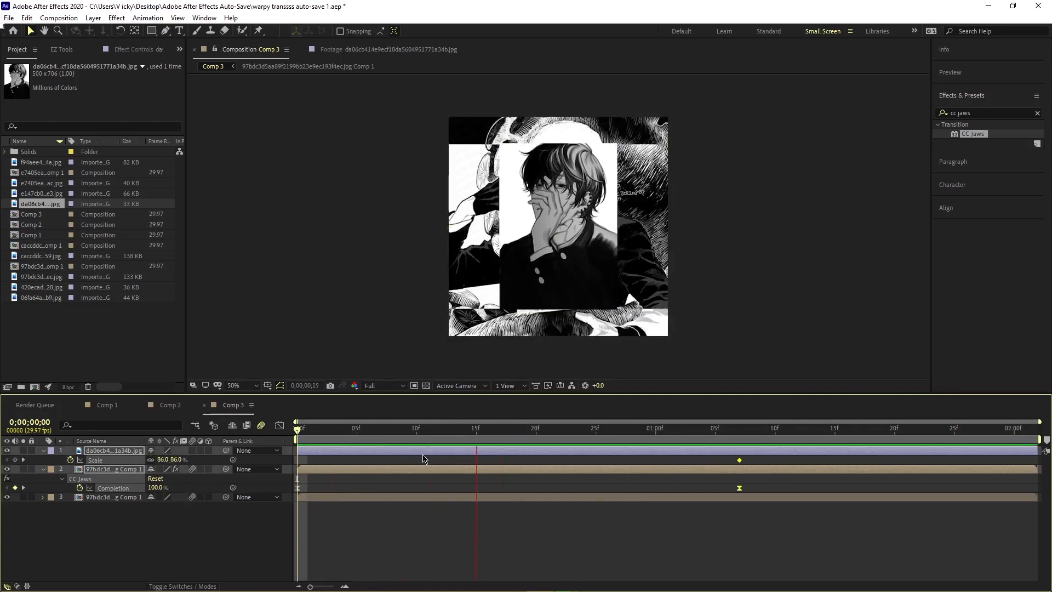
pyautogui.click(356, 509)
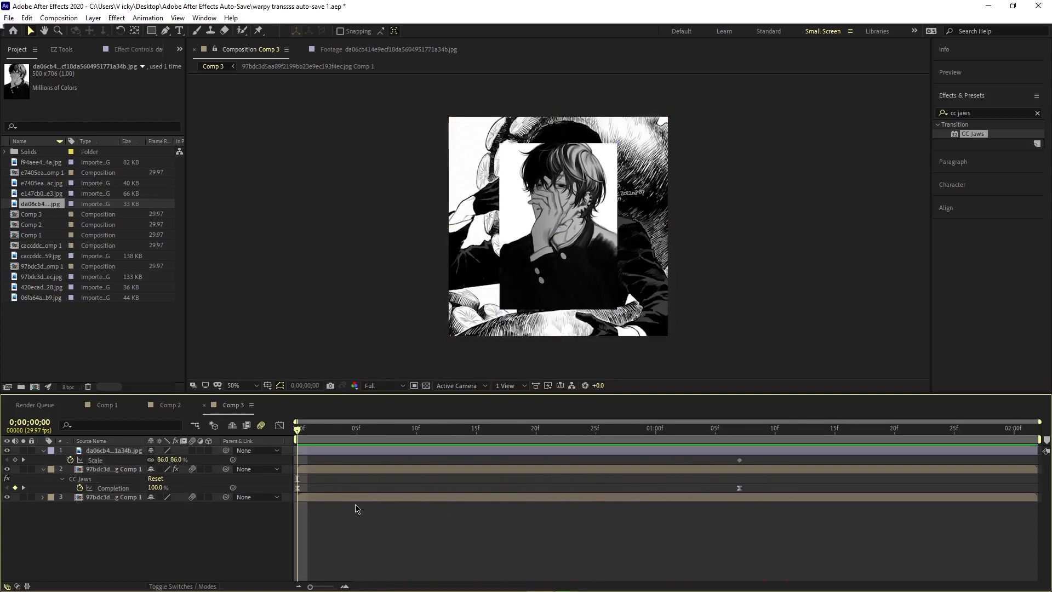
pyautogui.click(192, 451)
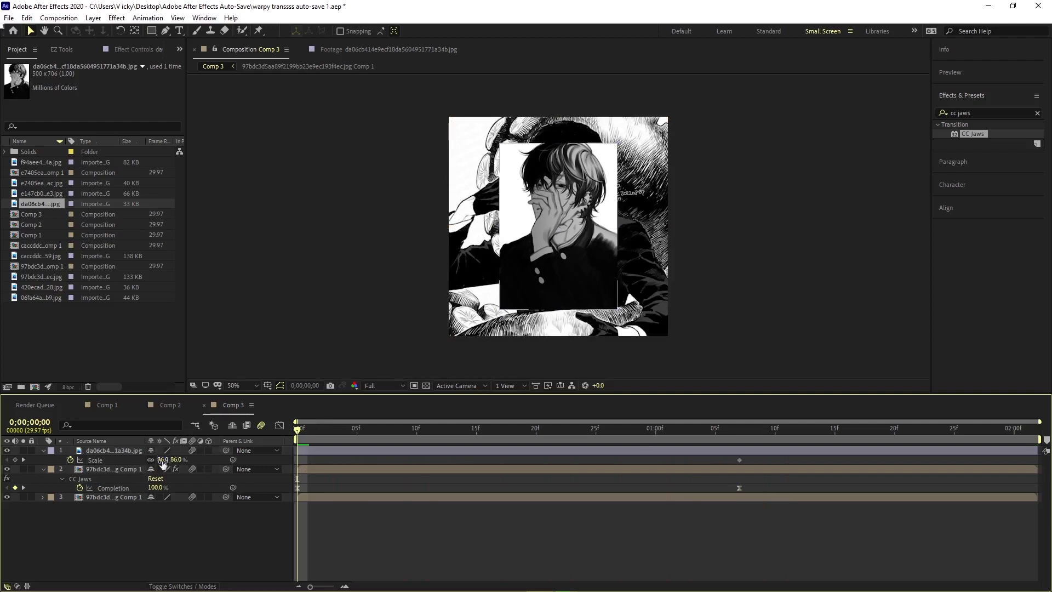
# Step: Set the image layer's Scale to 0% at frame 0, preview it, and apply Easy Ease to both Scale keyframes
pyautogui.press('Return')
pyautogui.press('space')
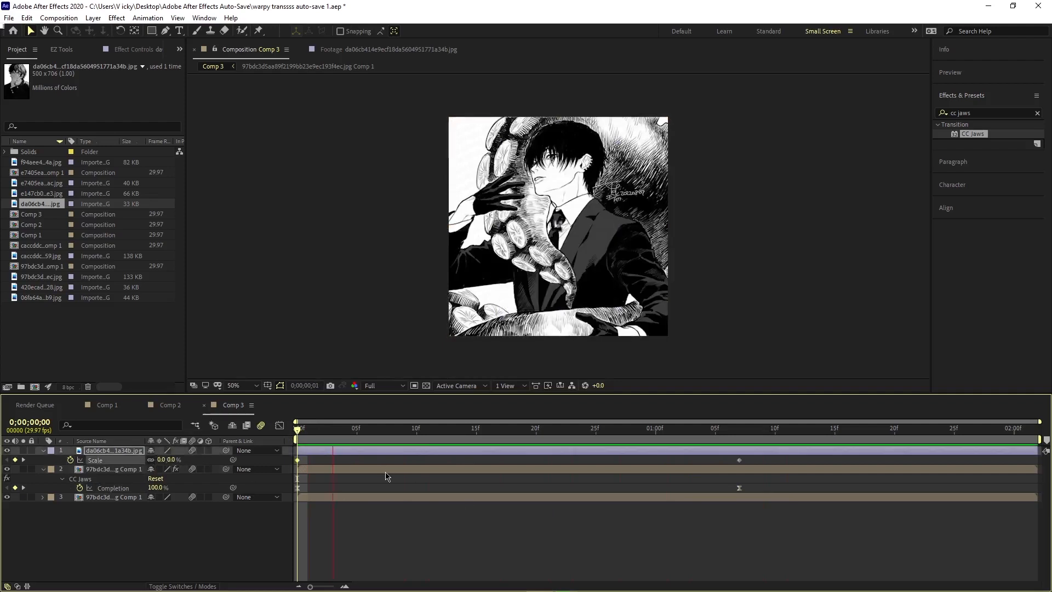
pyautogui.press('space')
pyautogui.moveTo(739, 430); pyautogui.dragTo(297, 460)
pyautogui.moveTo(762, 456); pyautogui.dragTo(265, 479)
pyautogui.press('F9')
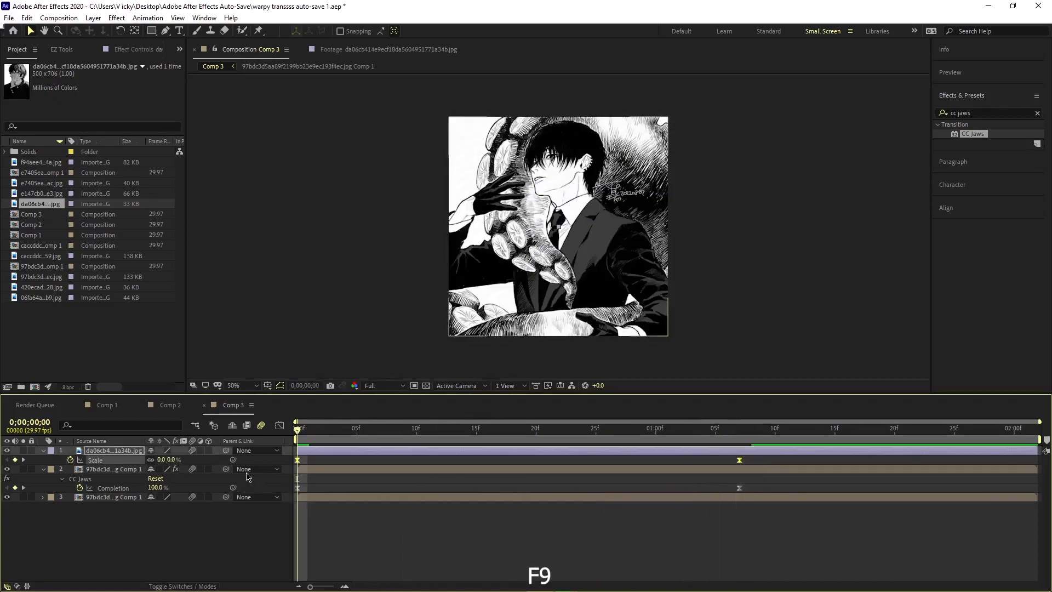
# Step: Reshape the image layer's Scale speed graph into a steeper peak around frame 19 and preview the motion
pyautogui.click(279, 425)
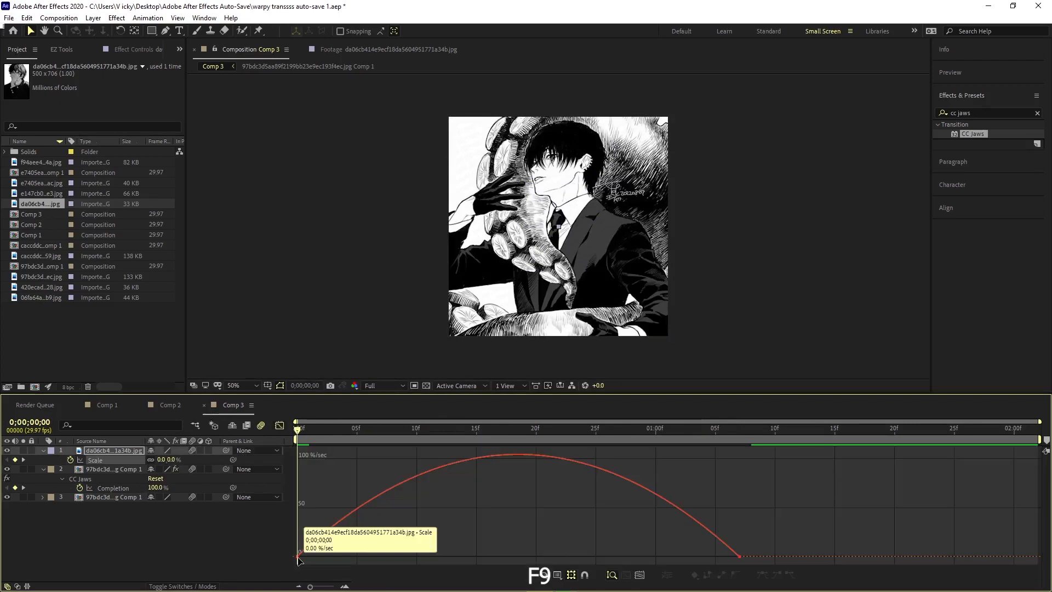
pyautogui.click(354, 558)
pyautogui.moveTo(370, 557); pyautogui.dragTo(418, 556)
pyautogui.moveTo(664, 557); pyautogui.dragTo(610, 557)
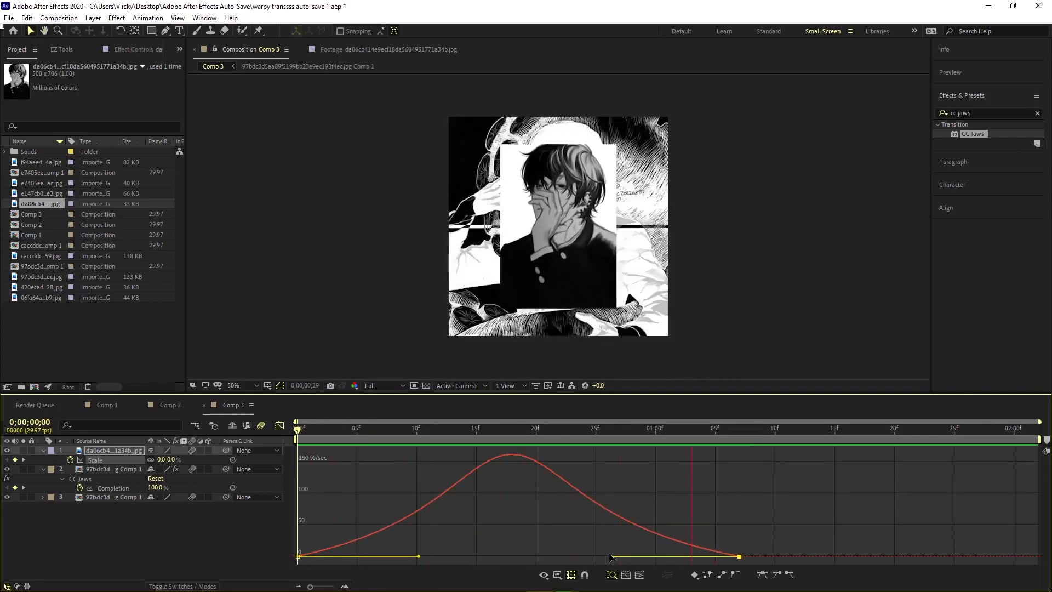
pyautogui.moveTo(418, 554); pyautogui.dragTo(436, 555)
pyautogui.click(297, 556)
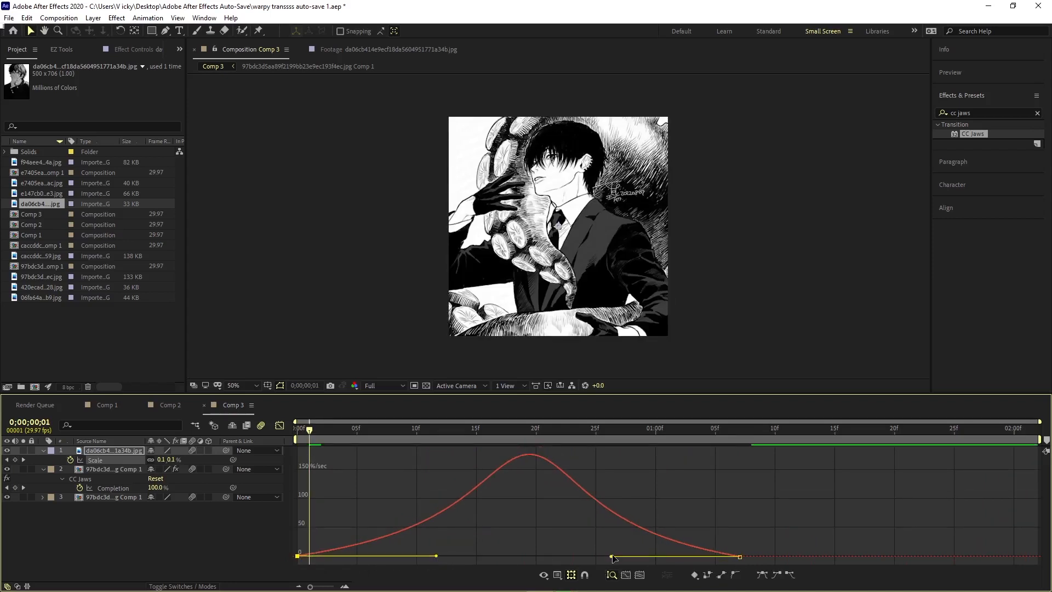
pyautogui.moveTo(612, 556); pyautogui.dragTo(607, 556)
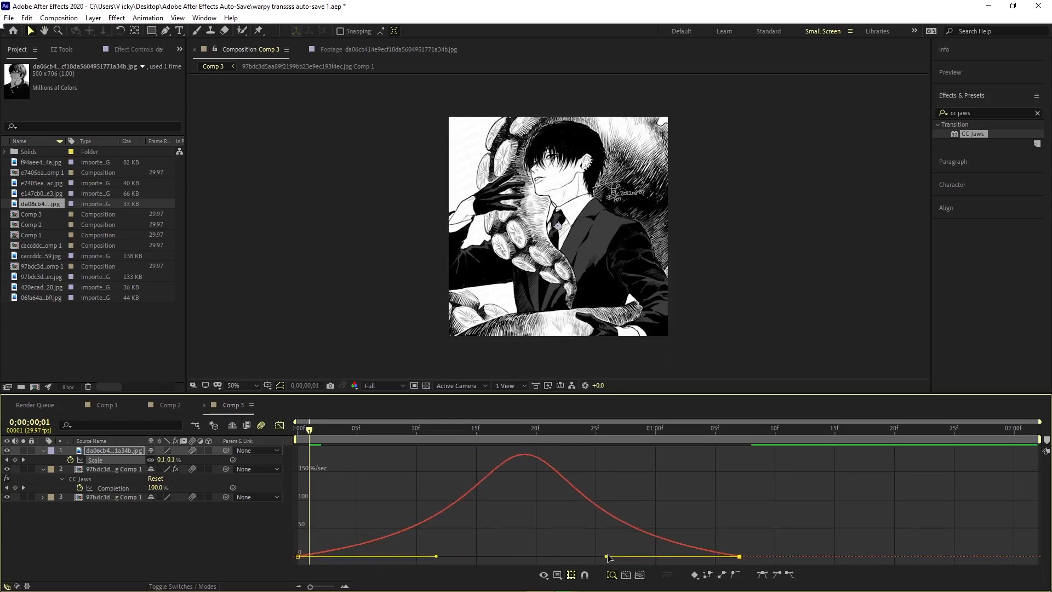
pyautogui.press('space')
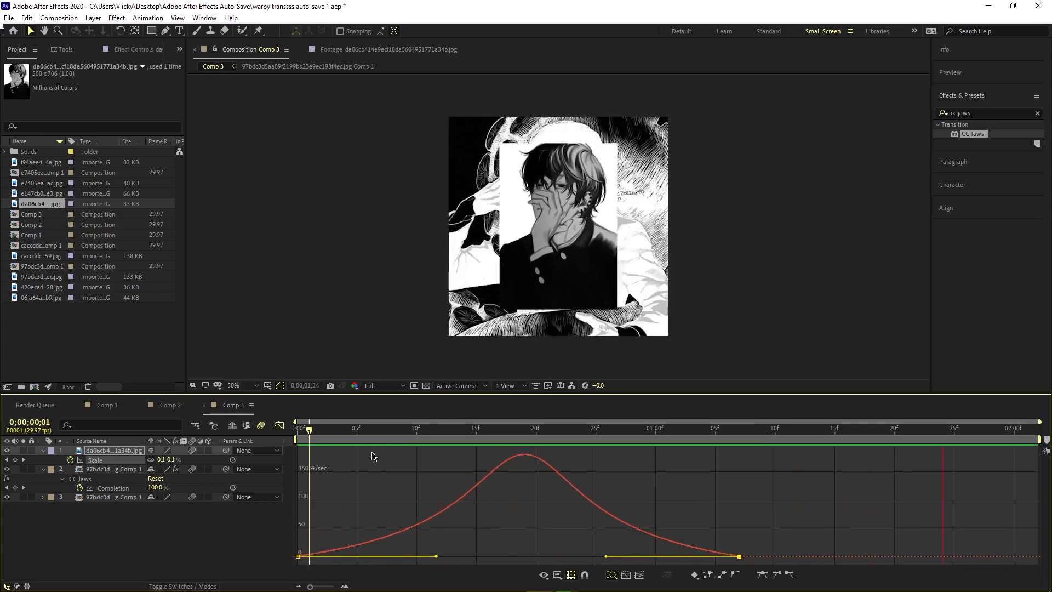
# Step: Move the image layer's final Scale keyframe to 01:24 and preview the slower scale-up
pyautogui.click(279, 425)
pyautogui.press('space')
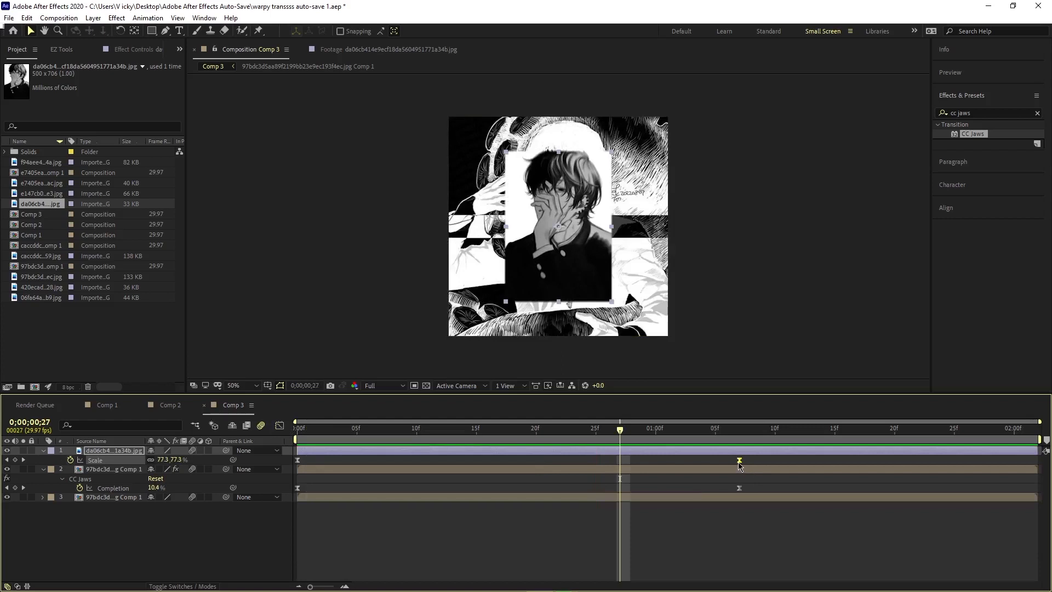
pyautogui.moveTo(750, 462); pyautogui.dragTo(942, 460)
pyautogui.click(821, 459)
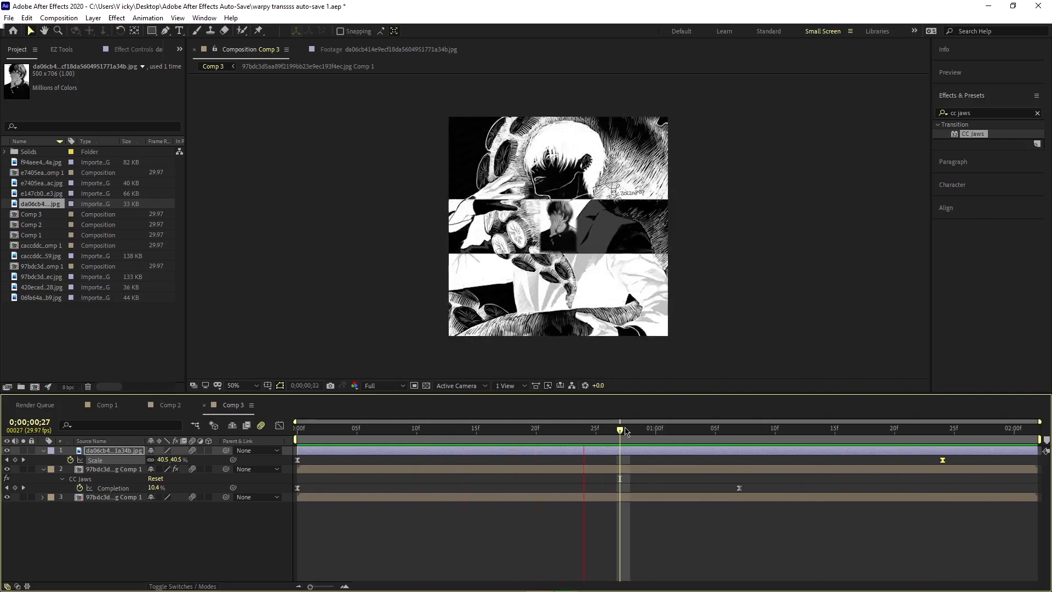
# Step: Make the da06cb4 image layer 3D and keyframe its X and Y Rotation at 0°, moving both keyframes to 01:24
pyautogui.moveTo(625, 431); pyautogui.dragTo(254, 482)
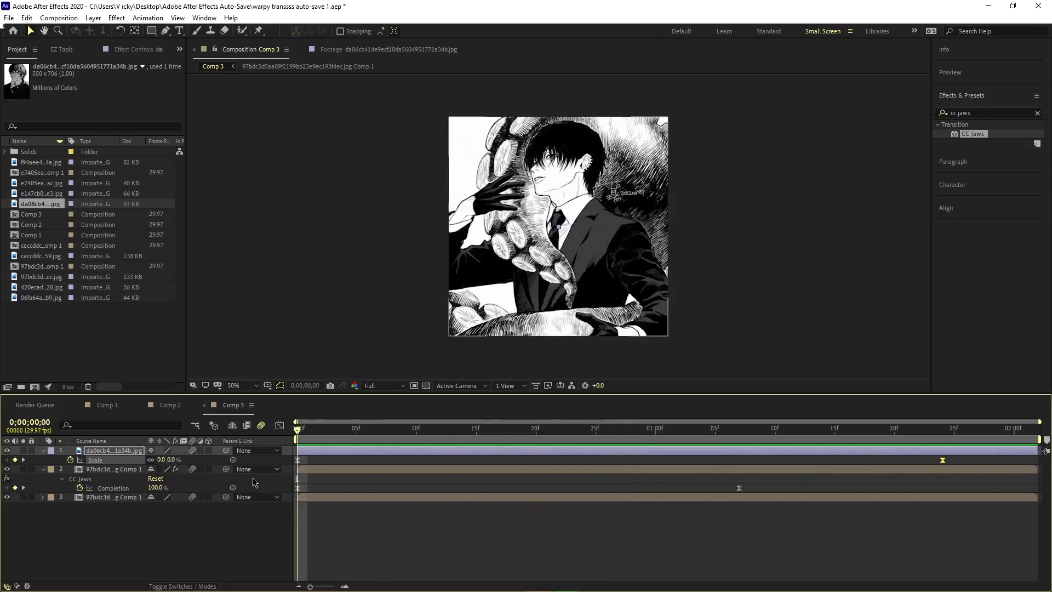
pyautogui.click(207, 451)
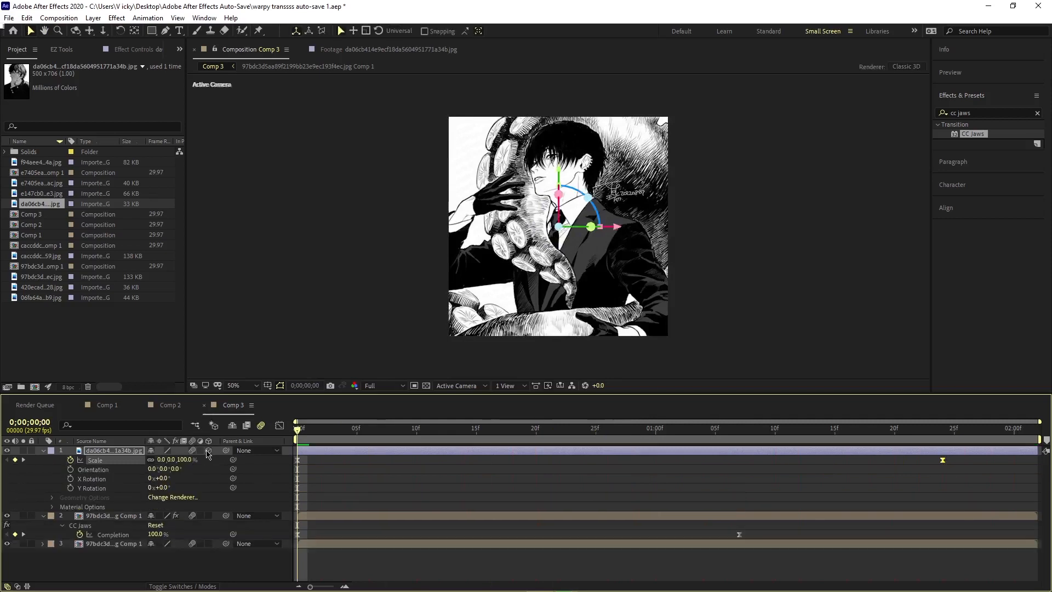
pyautogui.click(70, 479)
pyautogui.click(71, 487)
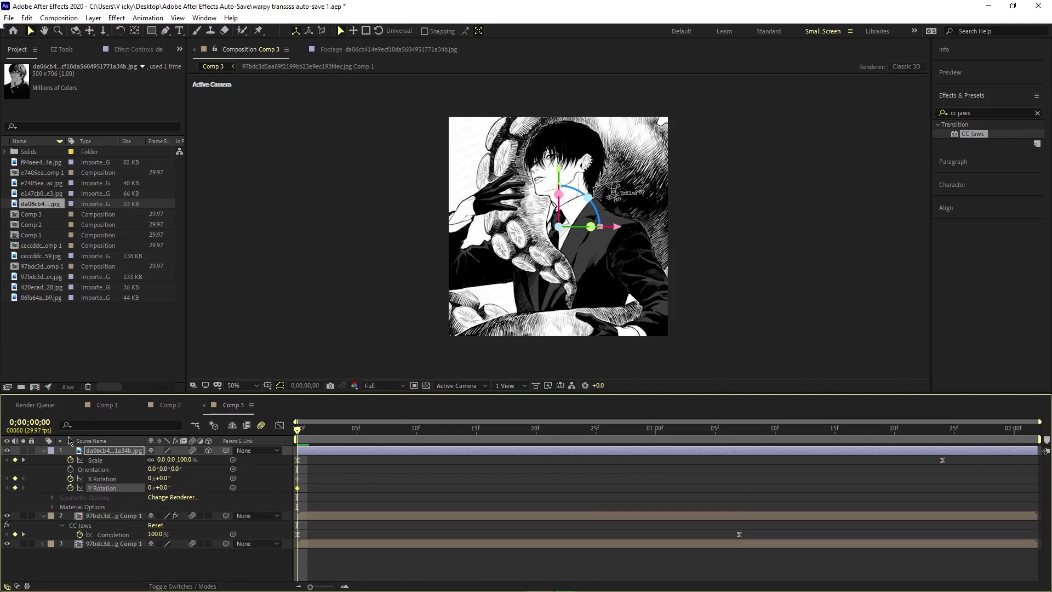
pyautogui.moveTo(288, 475); pyautogui.dragTo(296, 489)
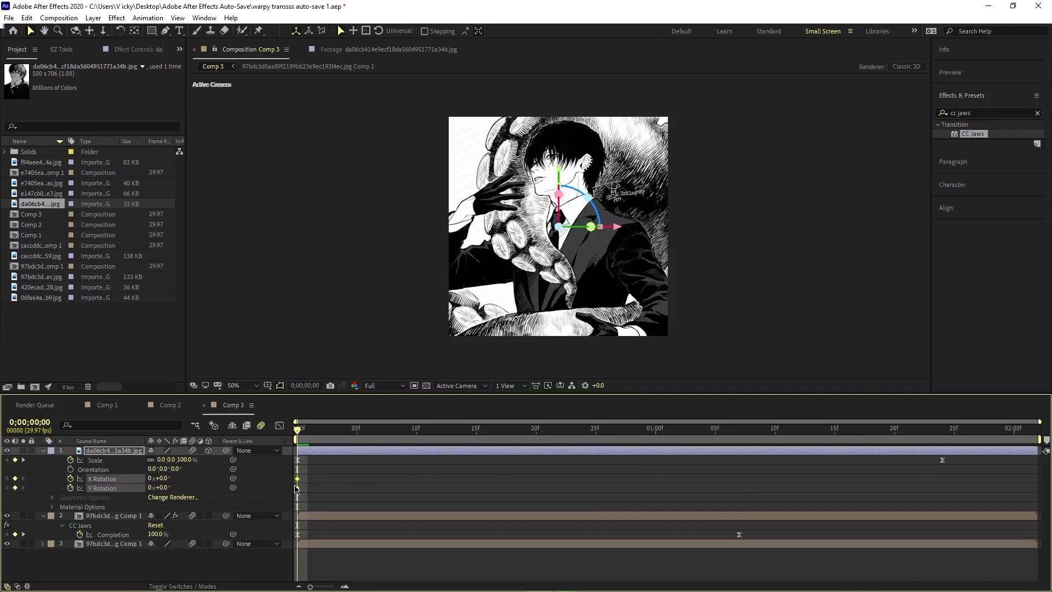
pyautogui.moveTo(964, 500); pyautogui.dragTo(904, 501)
# Step: Keyframe X Rotation at -39° and Y Rotation at 26°, move both keyframes to frame 0, and preview the tilt
pyautogui.moveTo(300, 430); pyautogui.dragTo(644, 430)
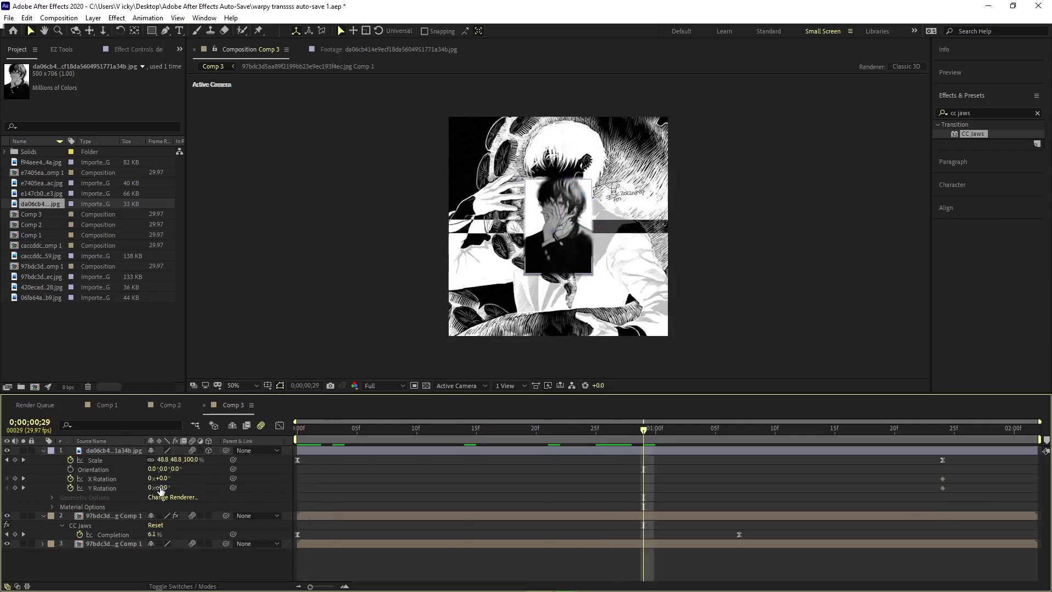
pyautogui.moveTo(165, 489)
pyautogui.mouseDown()
pyautogui.moveTo(127, 465)
pyautogui.moveTo(166, 487)
pyautogui.mouseUp()
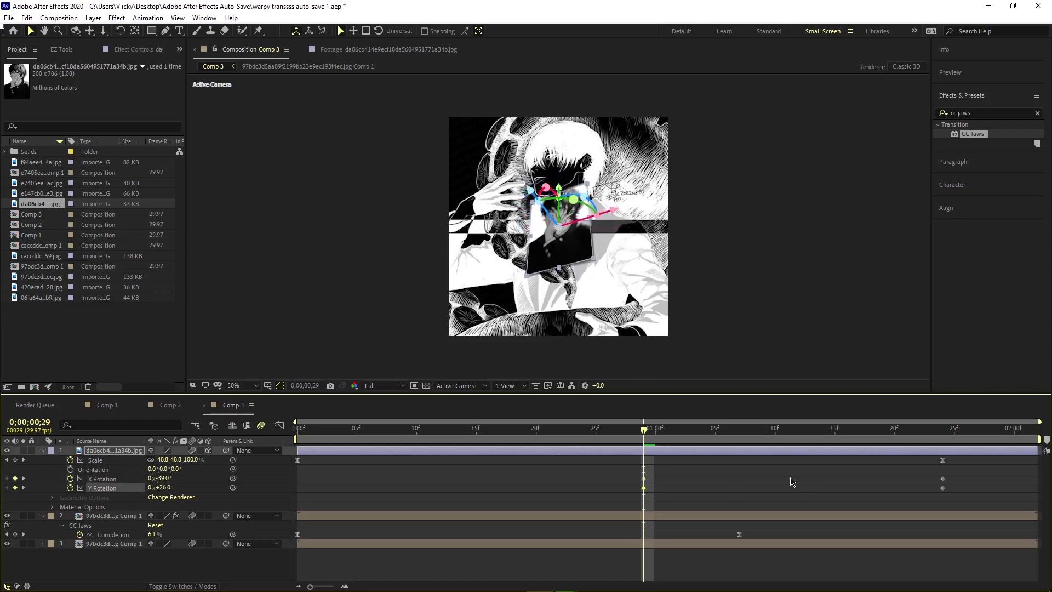
pyautogui.moveTo(648, 474); pyautogui.dragTo(297, 486)
pyautogui.press('space')
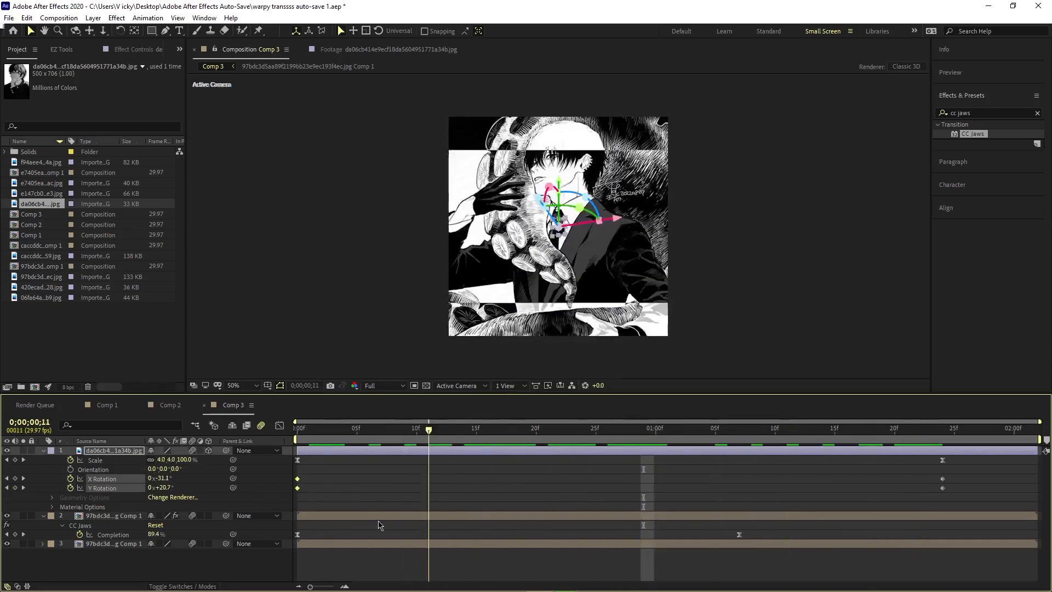
pyautogui.press('space')
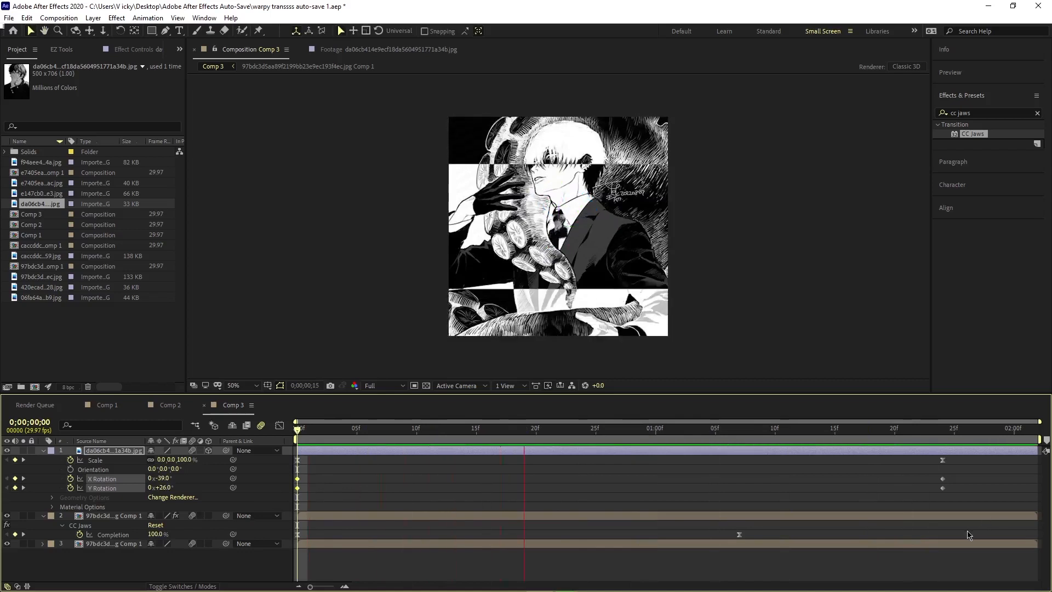
pyautogui.press('space')
# Step: Apply Easy Ease to all X and Y Rotation keyframes and preview the eased tilt
pyautogui.moveTo(962, 485); pyautogui.dragTo(271, 496)
pyautogui.press('F9')
pyautogui.press('space')
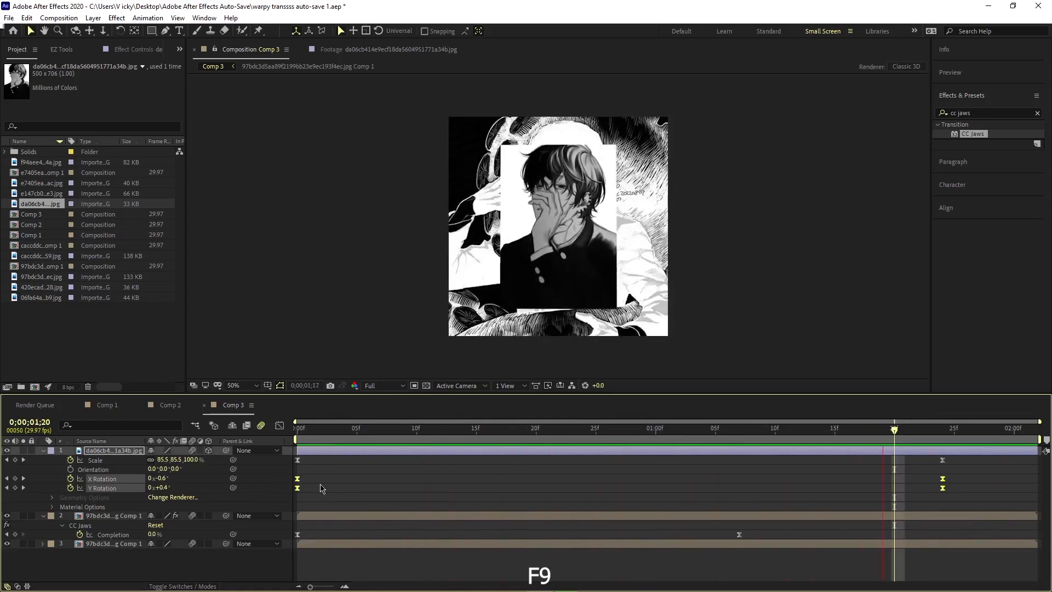
pyautogui.press('space')
pyautogui.moveTo(992, 429); pyautogui.dragTo(646, 486)
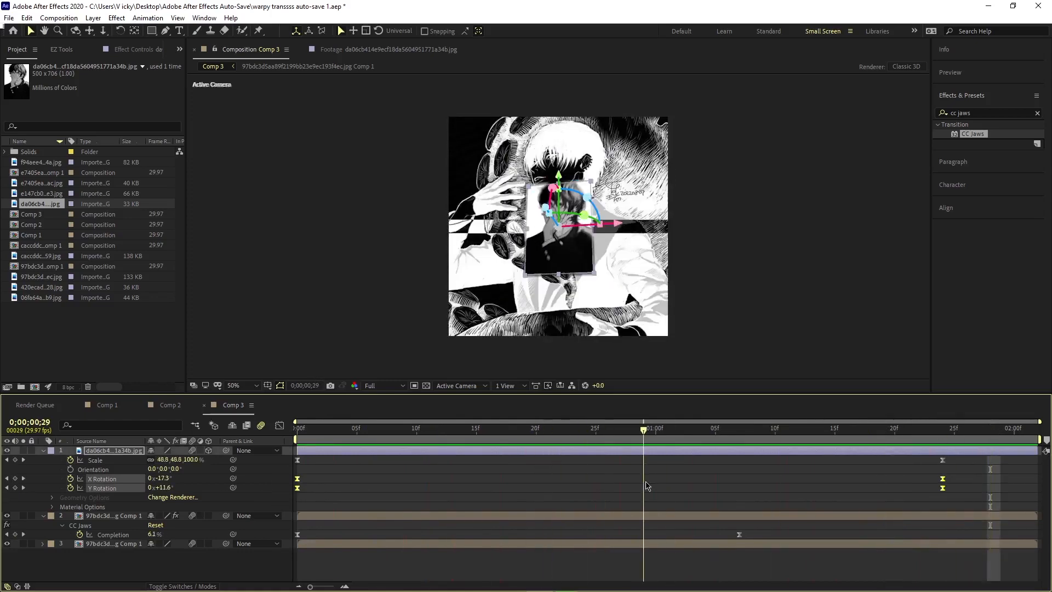
# Step: Reshape the Y Rotation speed curve into a sharper peak around frame 28
pyautogui.click(280, 425)
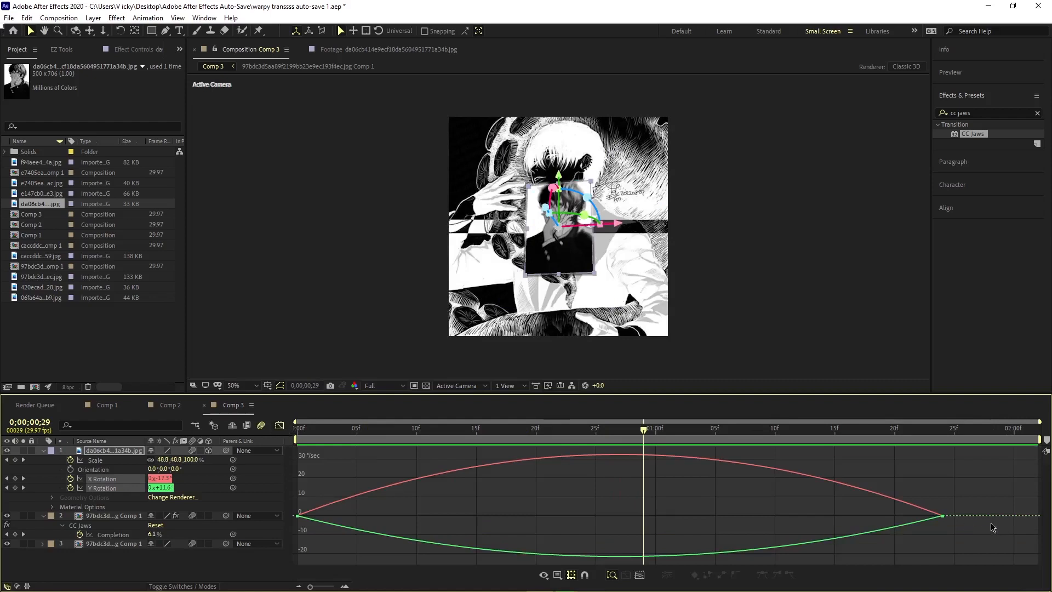
pyautogui.click(899, 521)
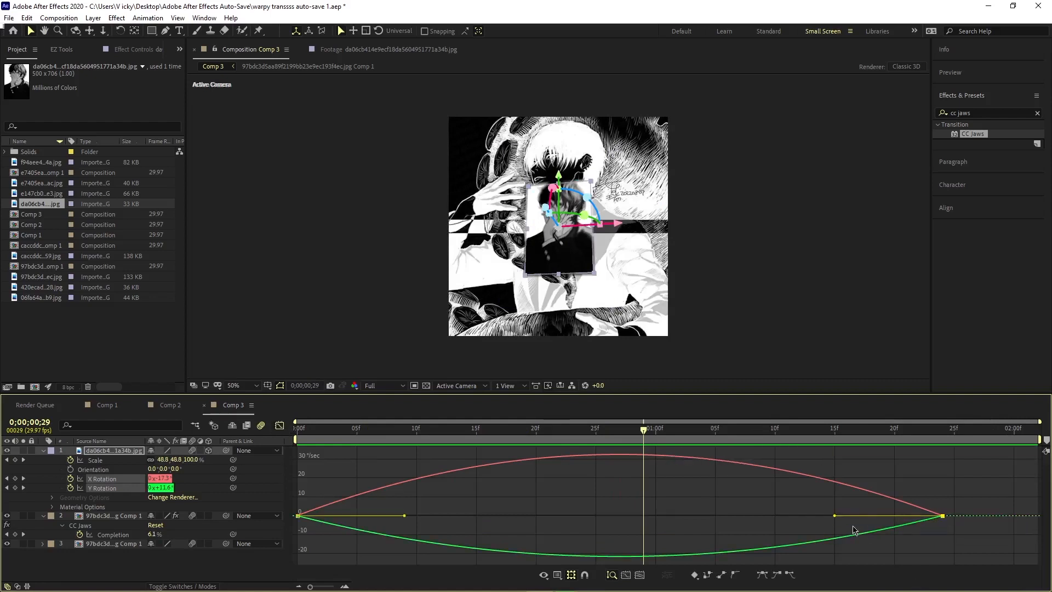
pyautogui.moveTo(833, 516); pyautogui.dragTo(756, 508)
pyautogui.moveTo(404, 509); pyautogui.dragTo(488, 509)
pyautogui.moveTo(759, 506); pyautogui.dragTo(749, 504)
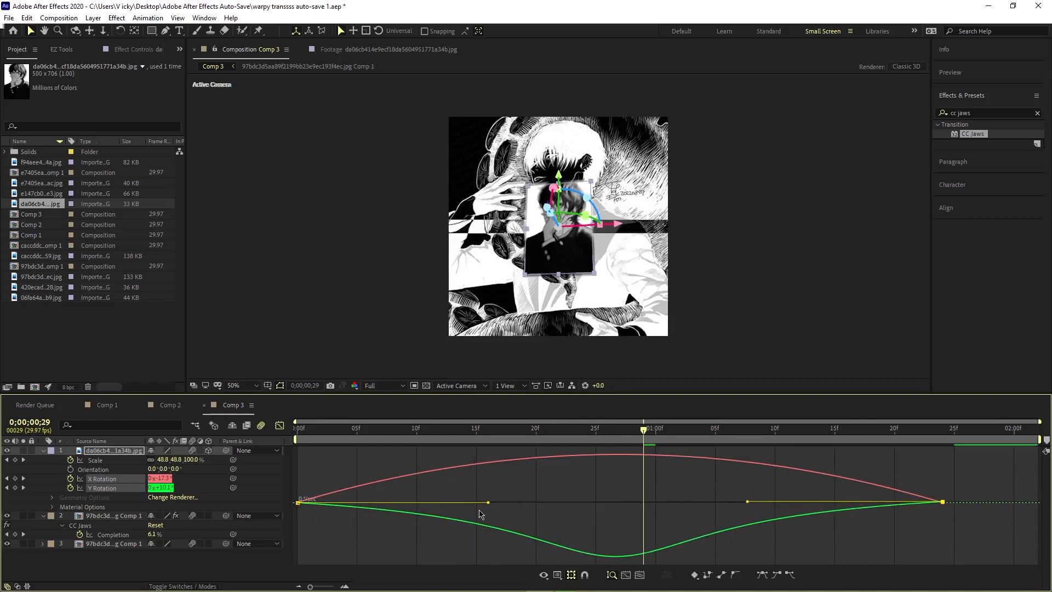
pyautogui.moveTo(490, 505); pyautogui.dragTo(502, 503)
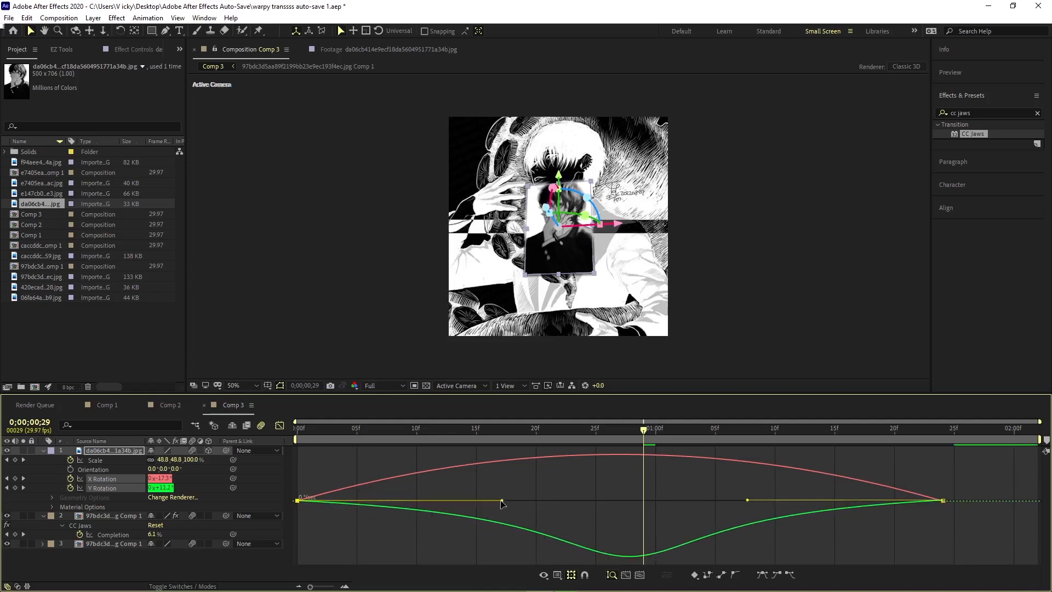
# Step: Try to reshape the X Rotation speed curve by extending the last keyframe's easing, and undo the changes
pyautogui.click(495, 466)
pyautogui.moveTo(833, 502); pyautogui.dragTo(734, 504)
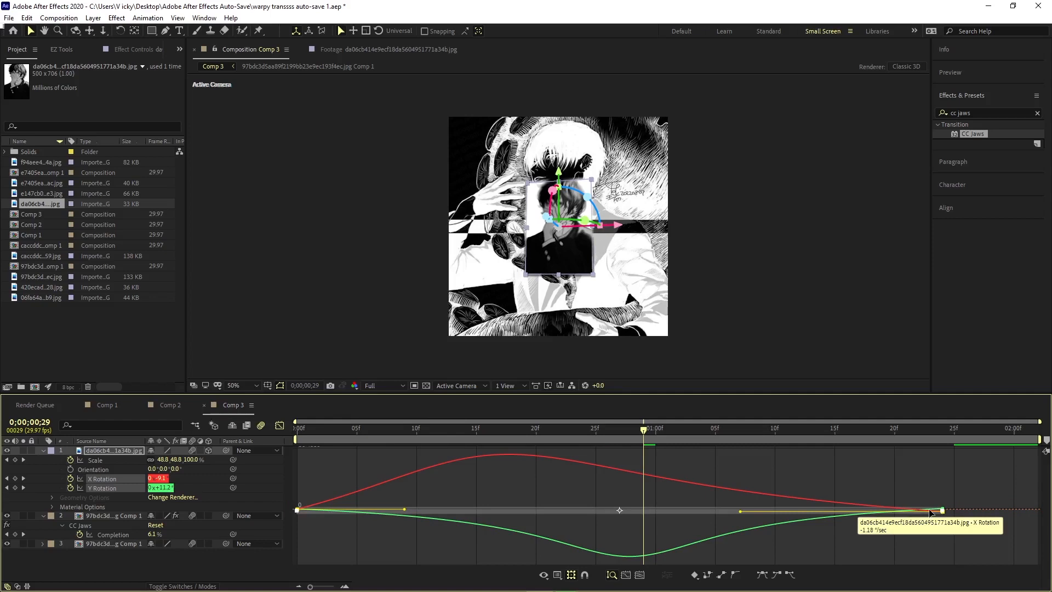
pyautogui.moveTo(932, 512); pyautogui.dragTo(849, 524)
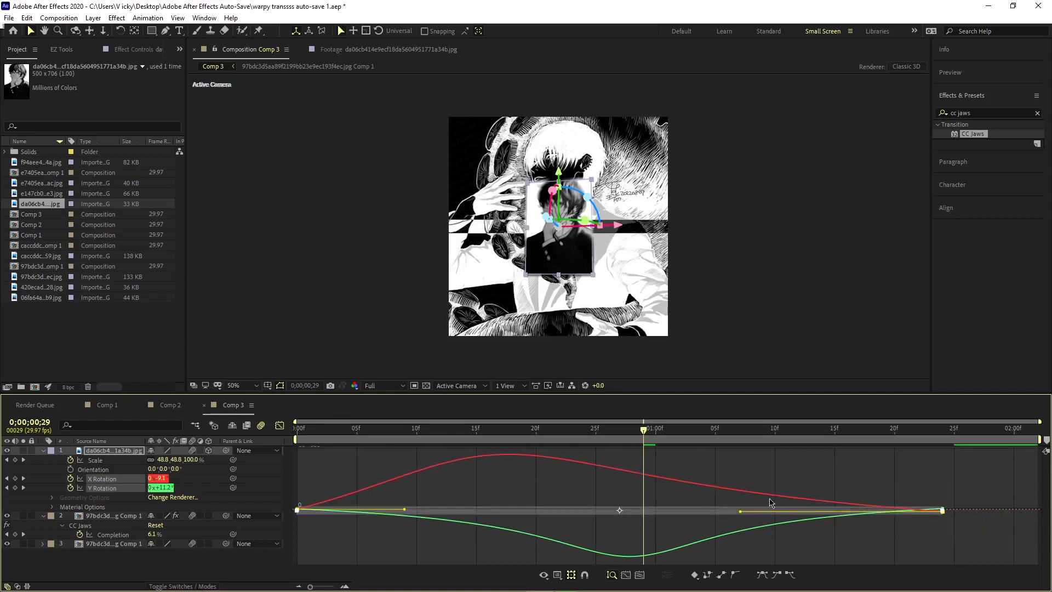
pyautogui.moveTo(770, 502); pyautogui.dragTo(769, 498)
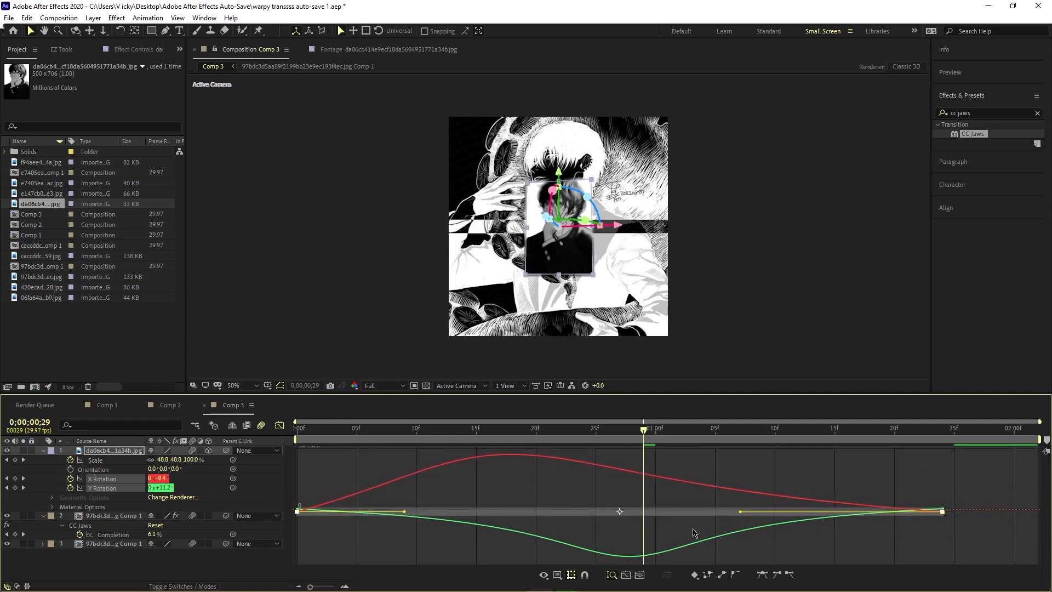
pyautogui.hotkey('ctrl', 'z')
pyautogui.hotkey('ctrl', 'z')
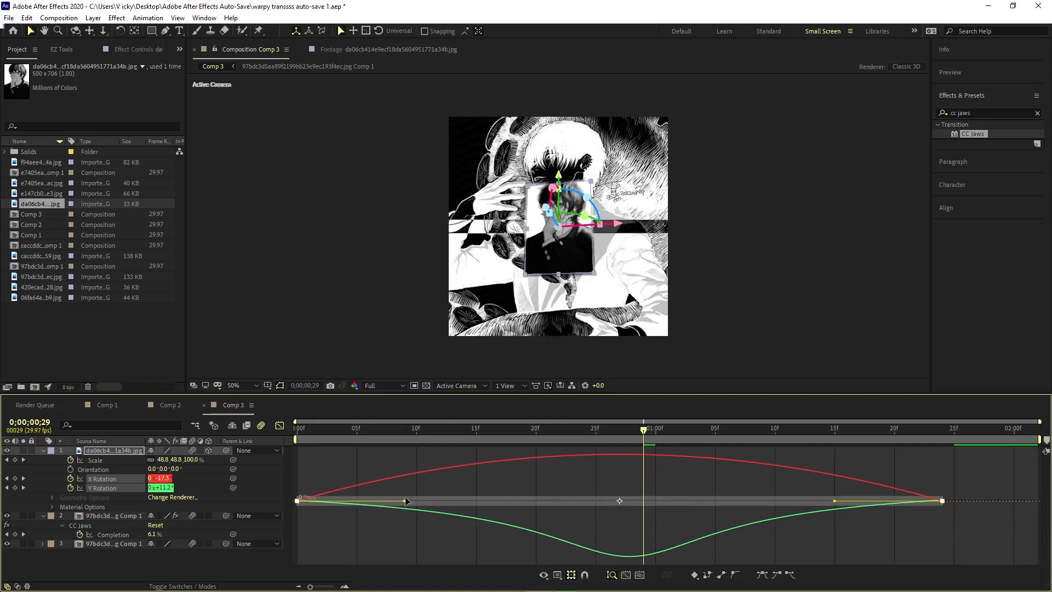
# Step: Lengthen the easing at both ends of the X Rotation speed curve and preview the comp
pyautogui.moveTo(406, 500); pyautogui.dragTo(486, 505)
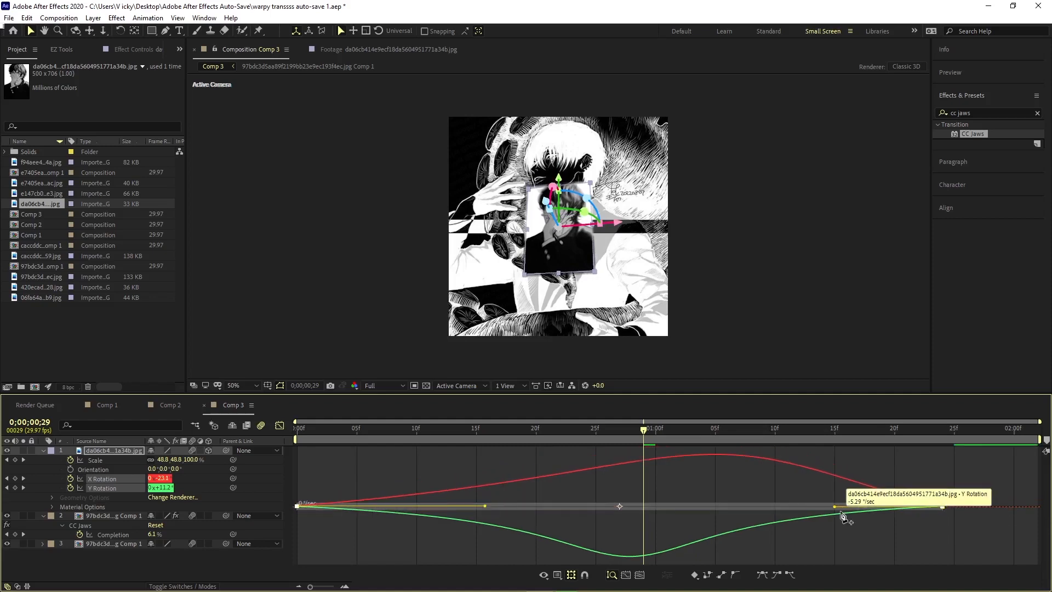
pyautogui.moveTo(835, 508); pyautogui.dragTo(770, 509)
pyautogui.press('space')
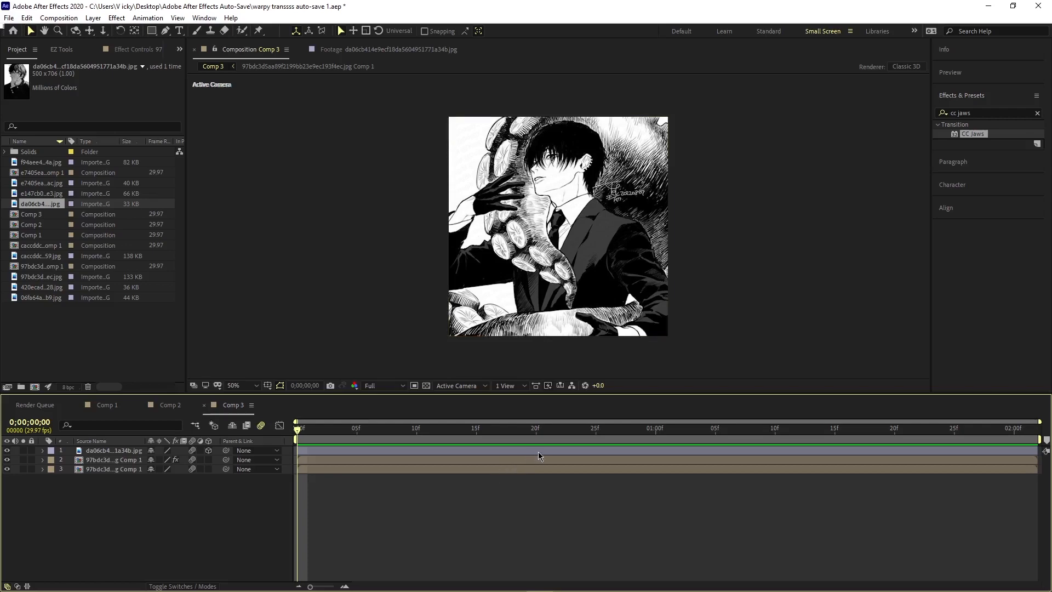
# Step: Try 1.mp4 as an overlay in Comp 3 directly below the da06cb4 image, using Lighten blending
pyautogui.hotkey('ctrl', 'i')
pyautogui.doubleClick(196, 123)
pyautogui.doubleClick(197, 123)
pyautogui.doubleClick(42, 301)
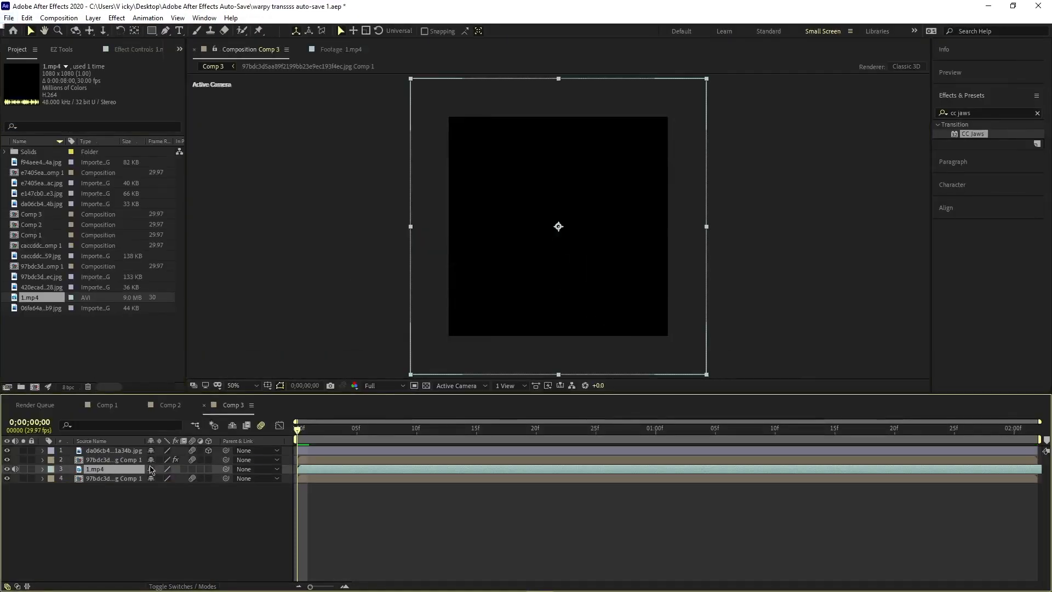
pyautogui.moveTo(313, 430); pyautogui.dragTo(586, 435)
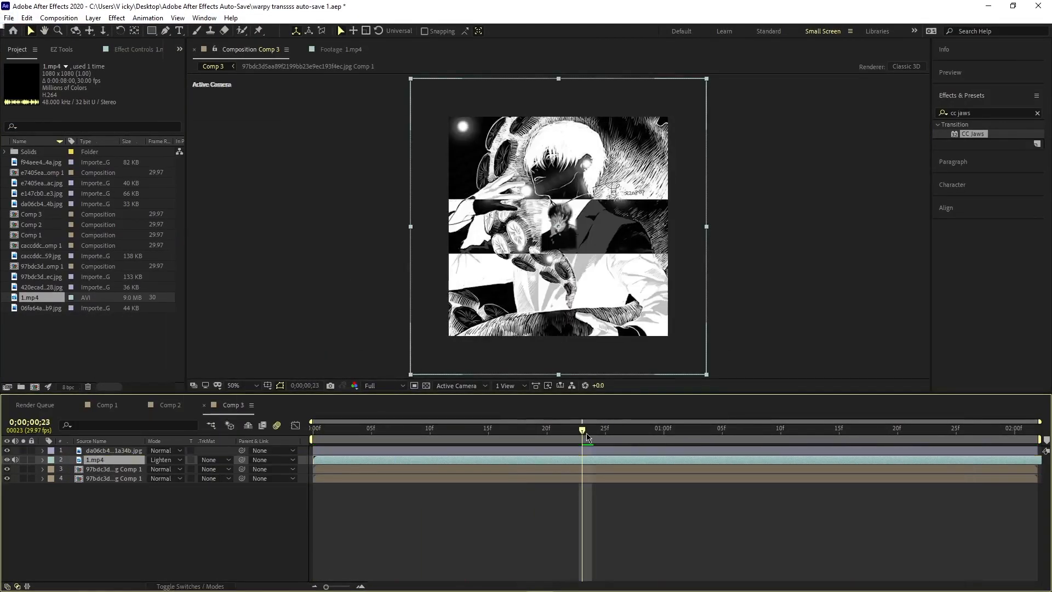
pyautogui.press('Home')
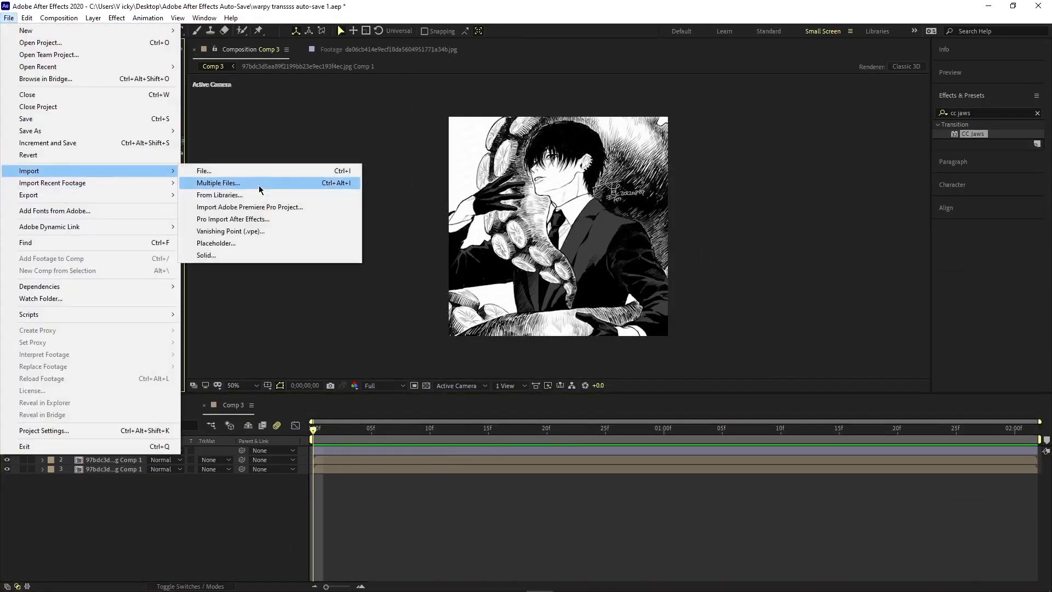
# Step: Import 100 BURST OVERLAYS.mp4 and place a burst from it below the da06cb4 image with Add blending
pyautogui.click(259, 182)
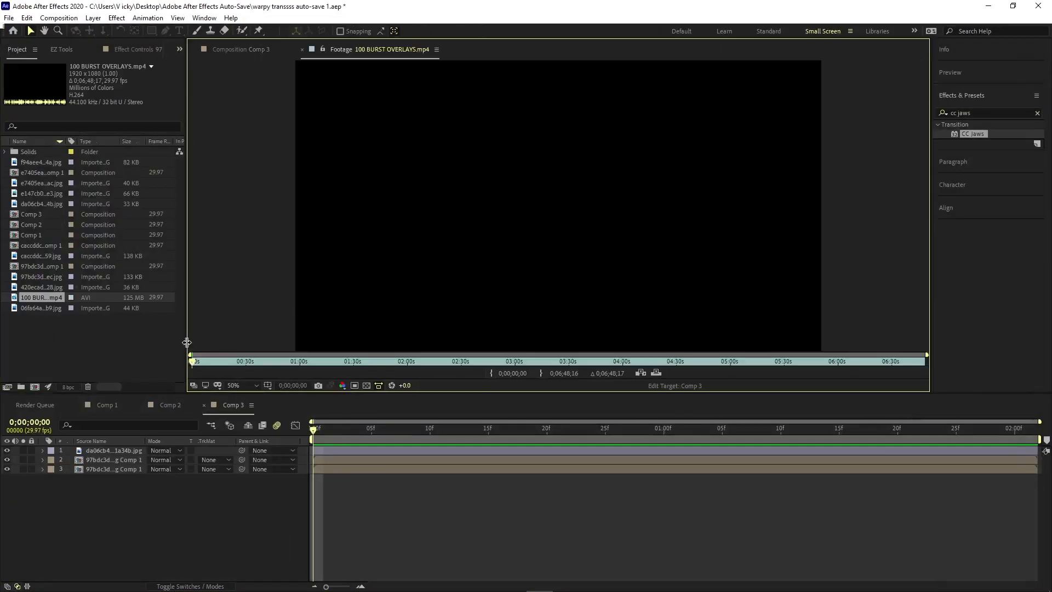
pyautogui.click(355, 361)
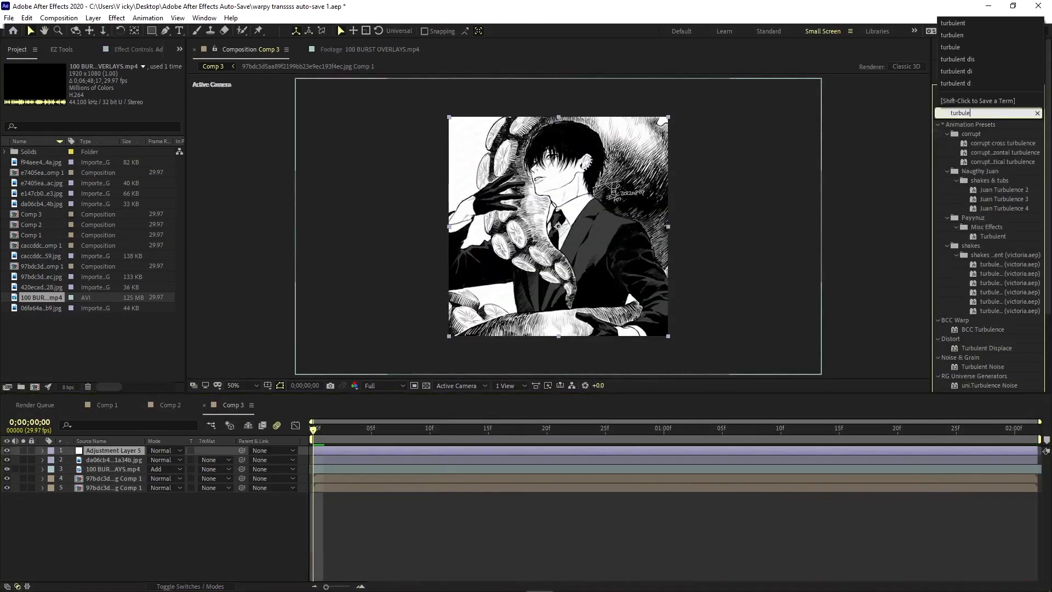
# Step: Apply Turbulent Displace to a new adjustment layer at the top of Comp 3
pyautogui.doubleClick(987, 348)
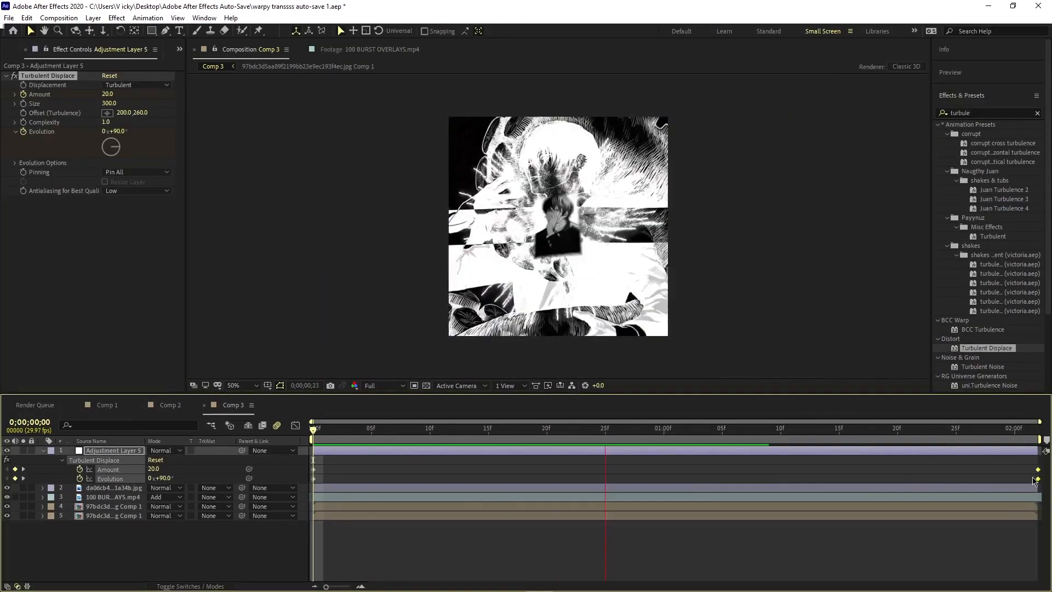